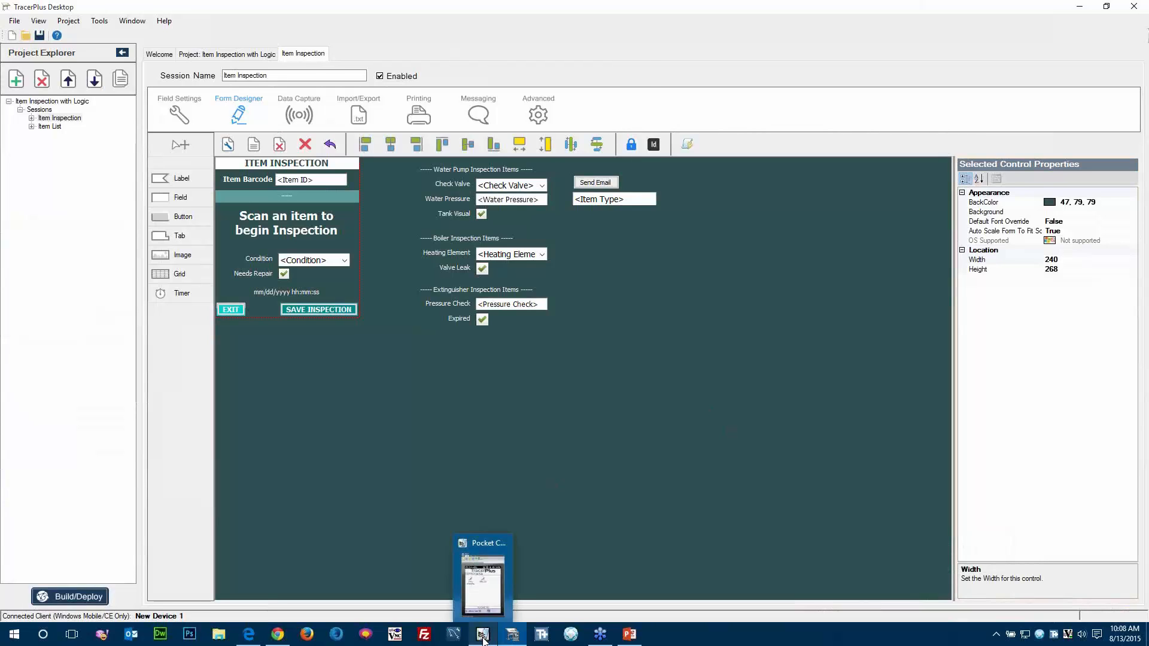
Switch to Pocket Controller-Pro and view the Item List records on the device, widening the Item Type column to read it.
click(484, 635)
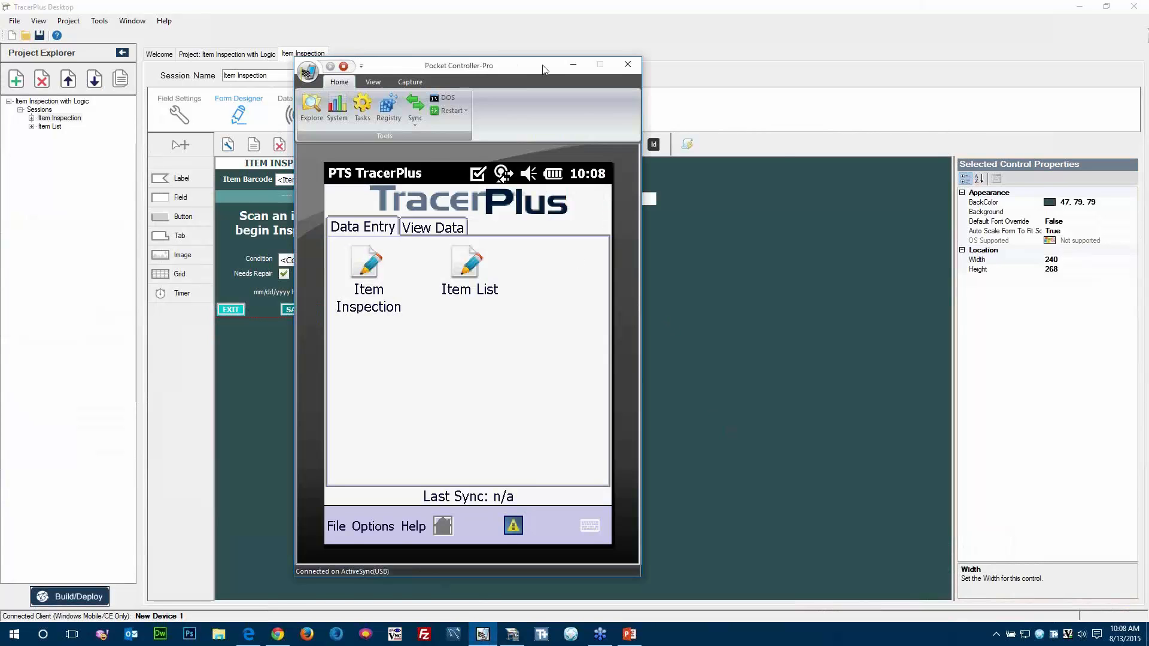
drag(542, 68, 691, 71)
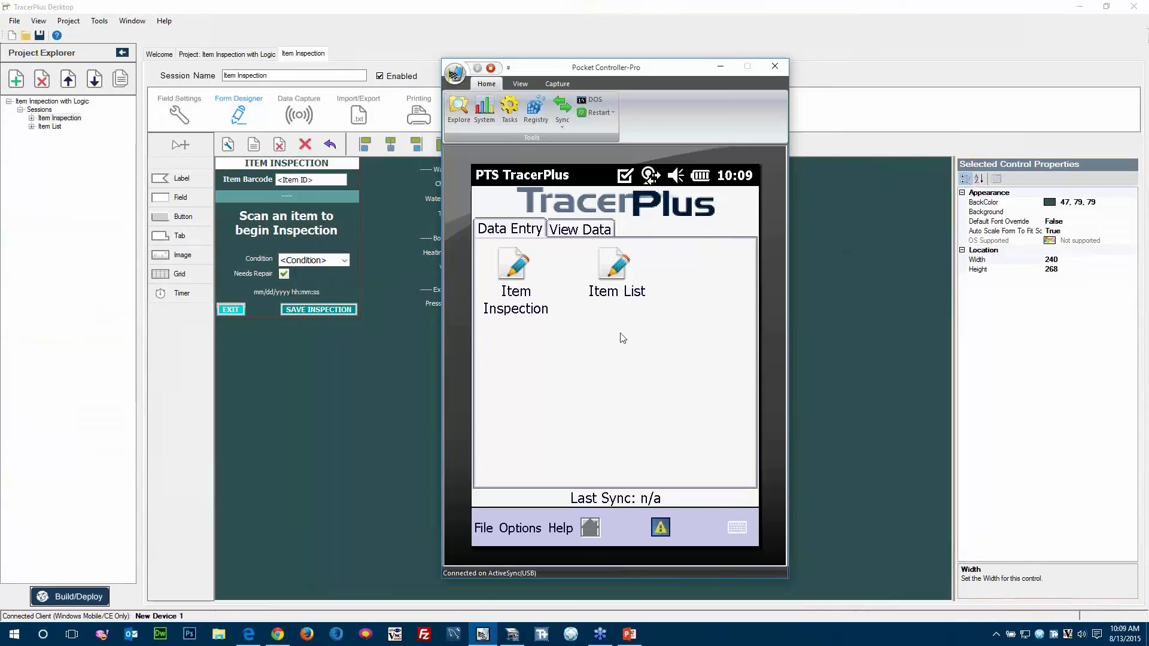
click(566, 234)
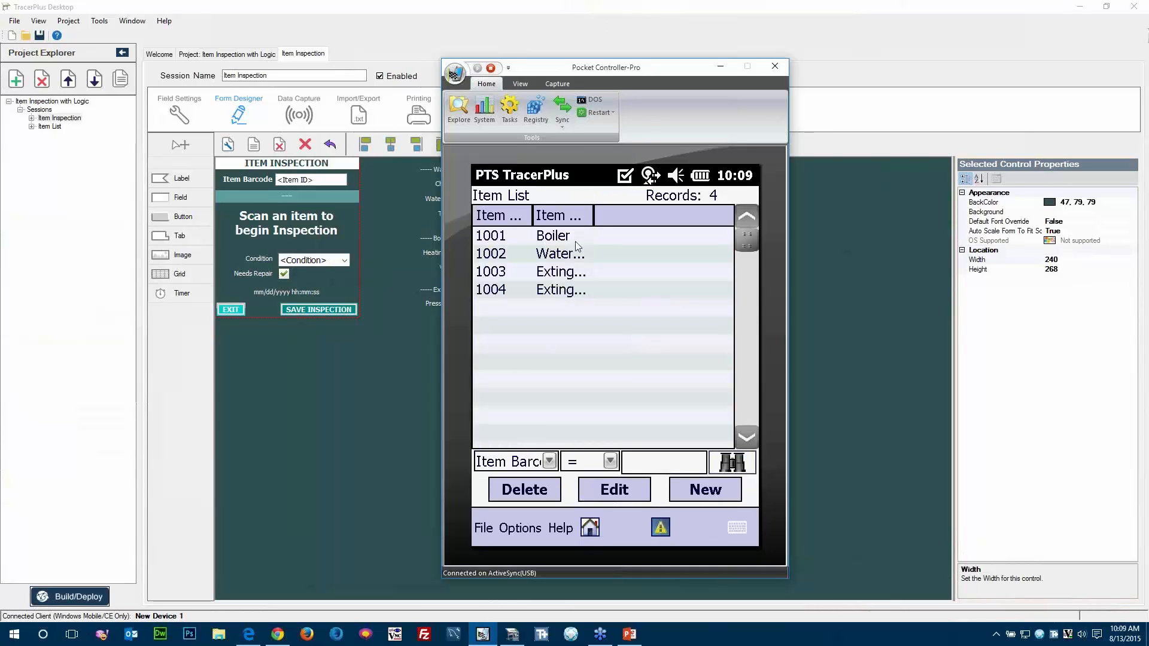
drag(593, 221, 657, 222)
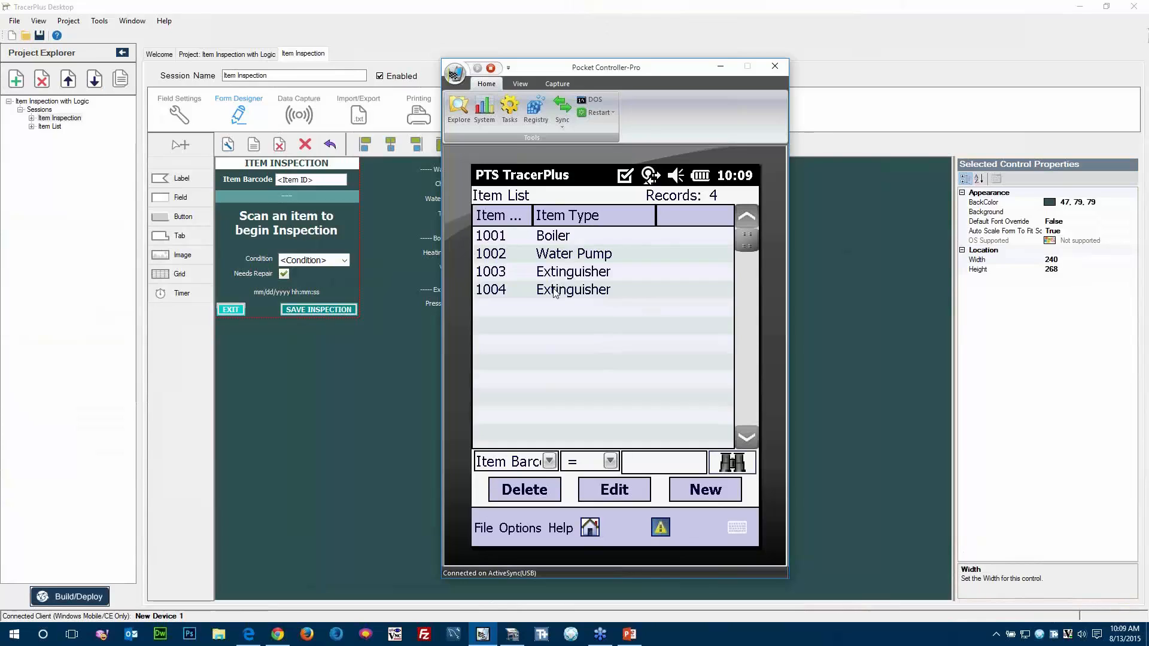
click(590, 529)
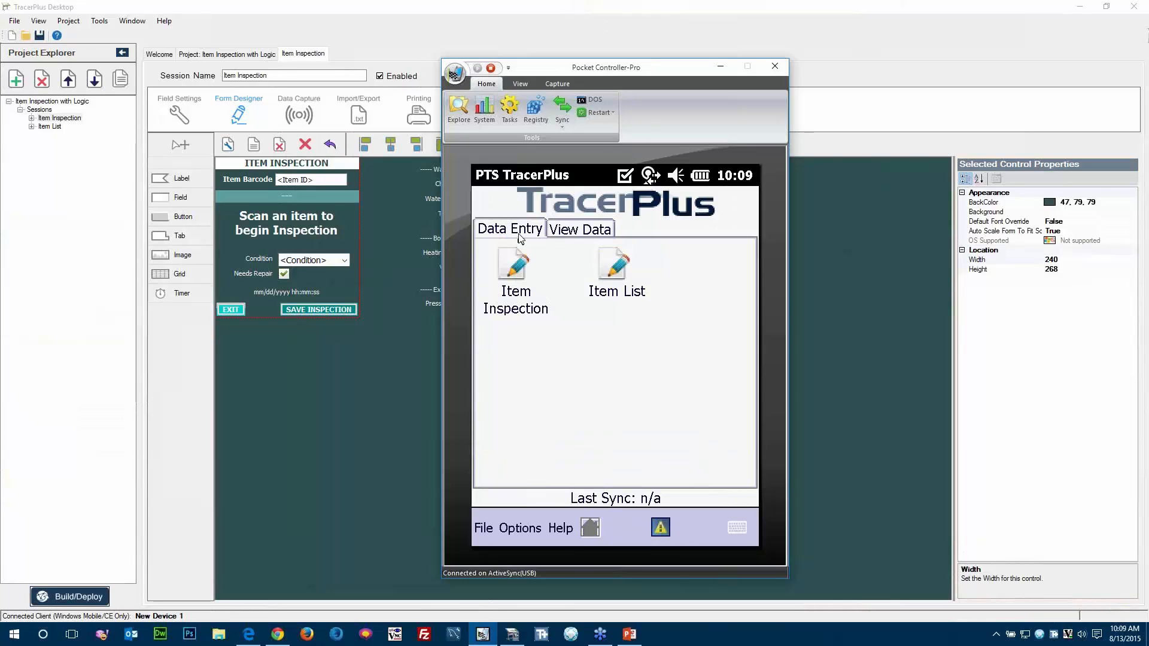
Open the Item Inspection form on the device and load the item with barcode 1001.
click(511, 270)
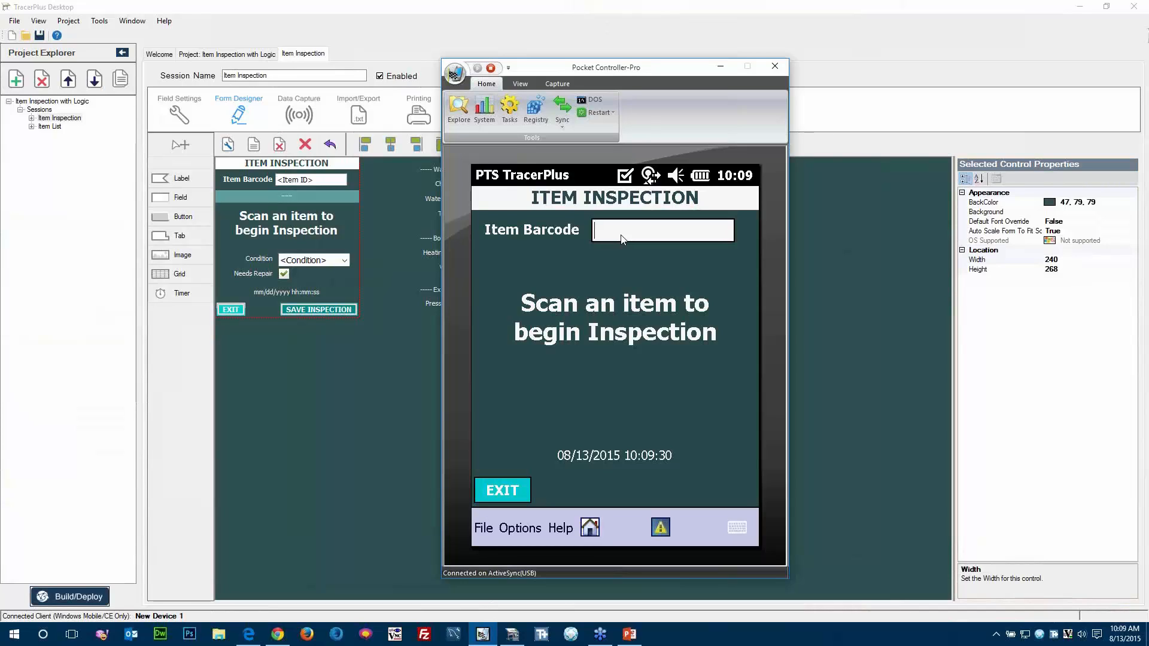
text(1001)
key(Return)
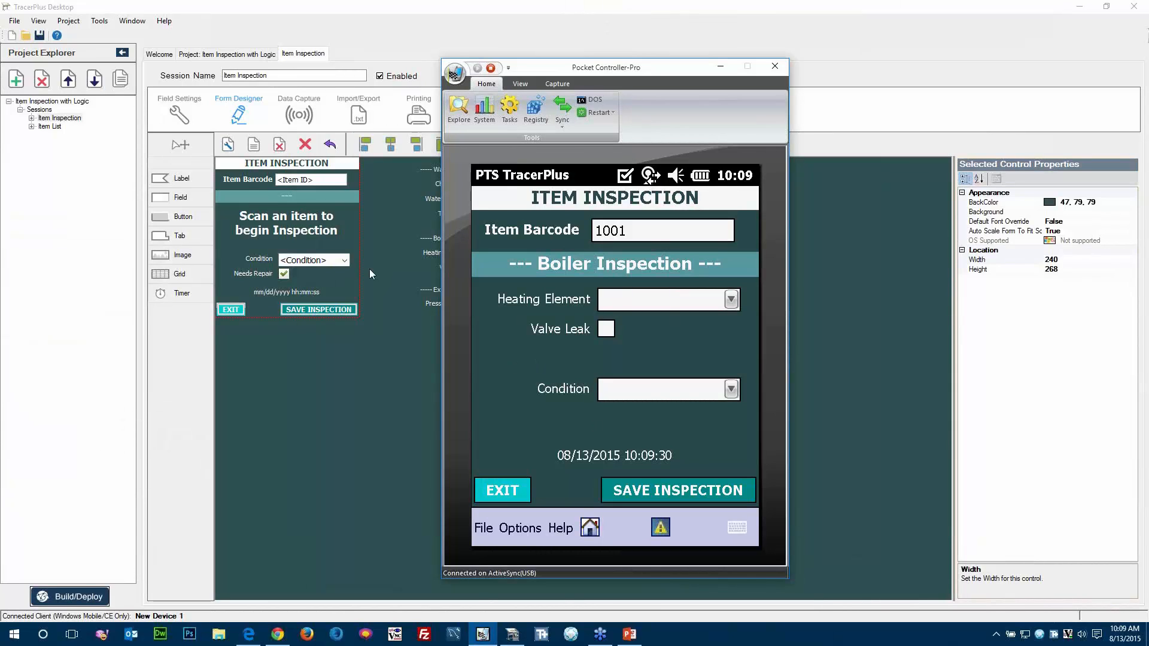
Set the boiler's Heating Element to Good and try to save the inspection without a condition.
click(732, 300)
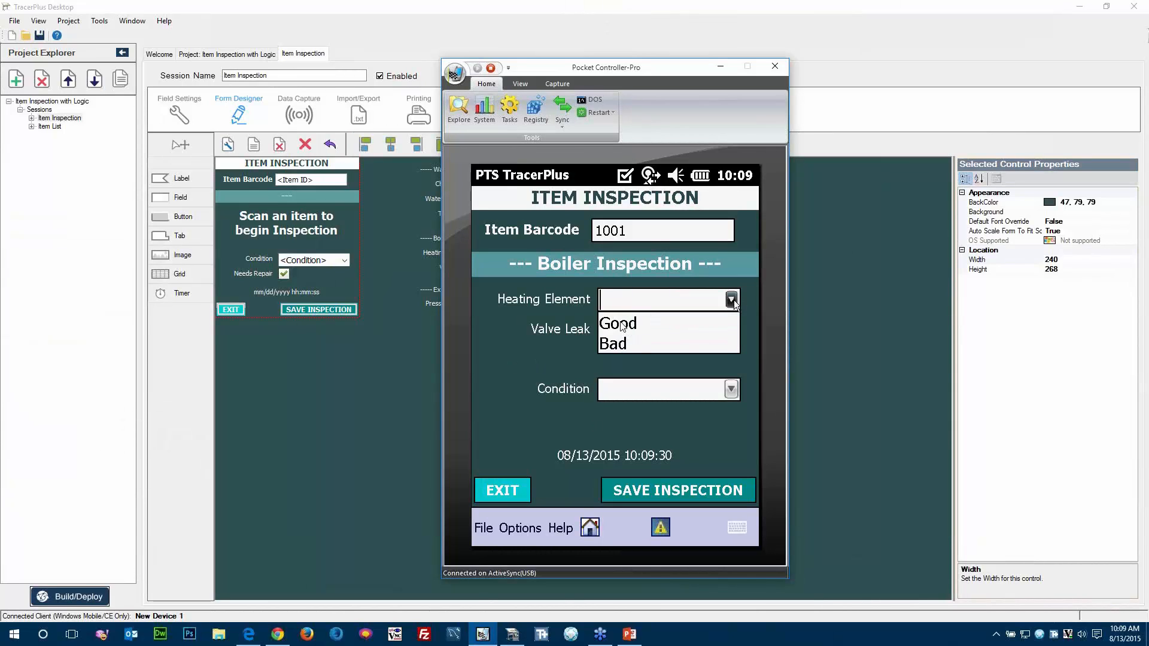
click(621, 324)
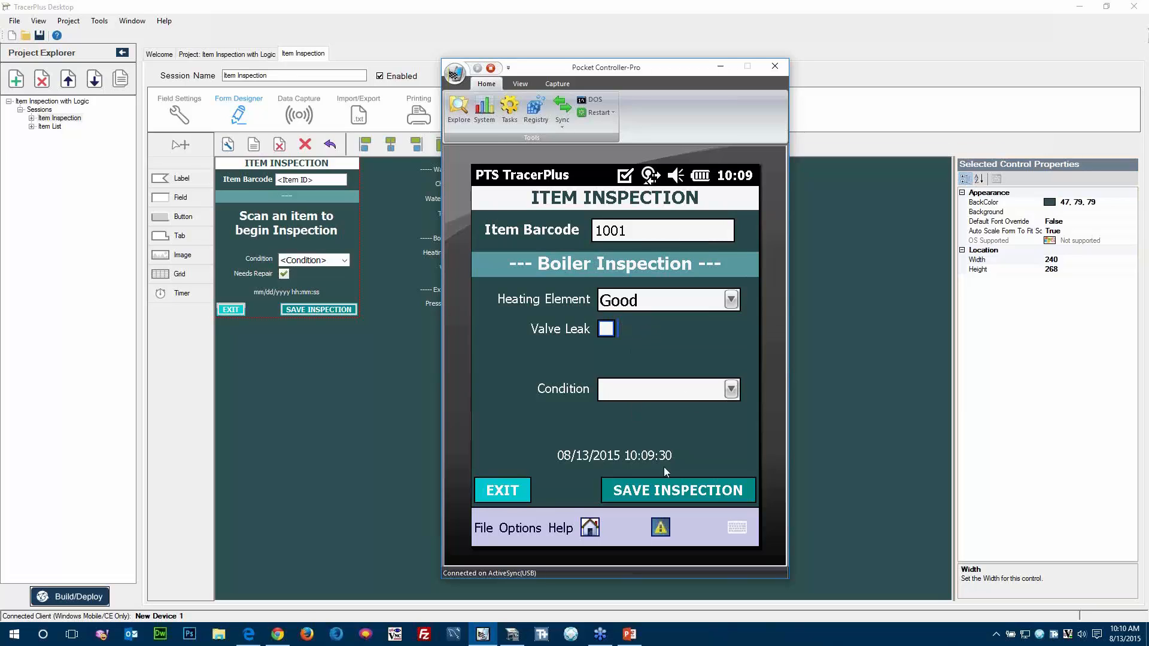
click(656, 495)
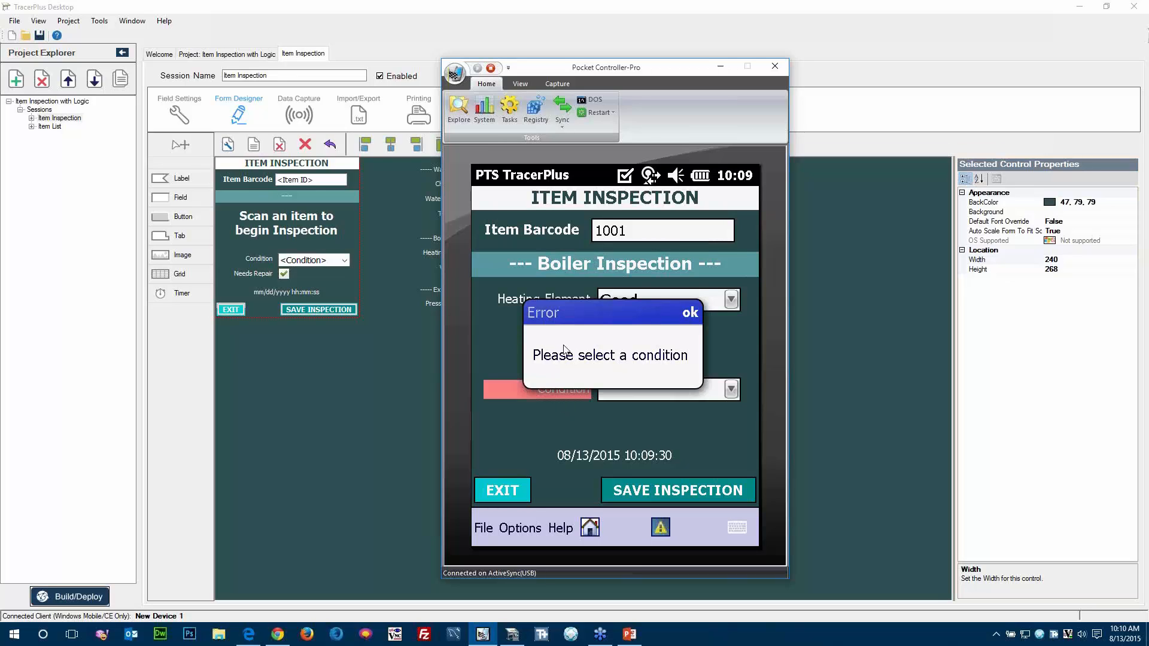
click(690, 313)
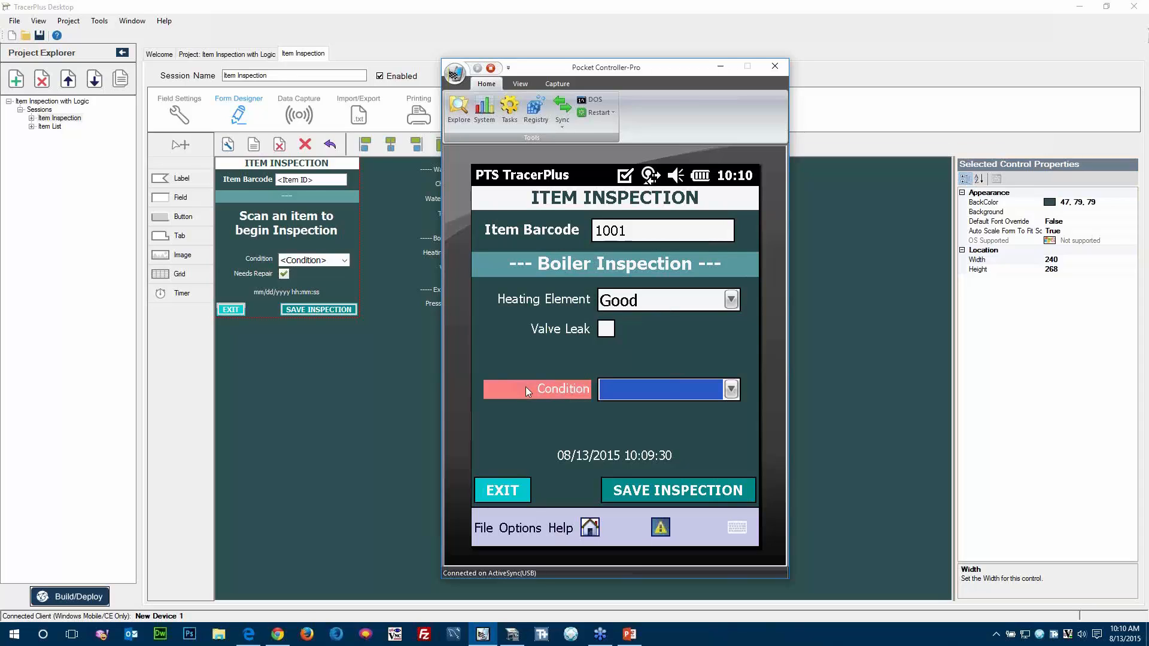
Set the boiler's Condition to Good and save the inspection.
click(731, 390)
click(625, 414)
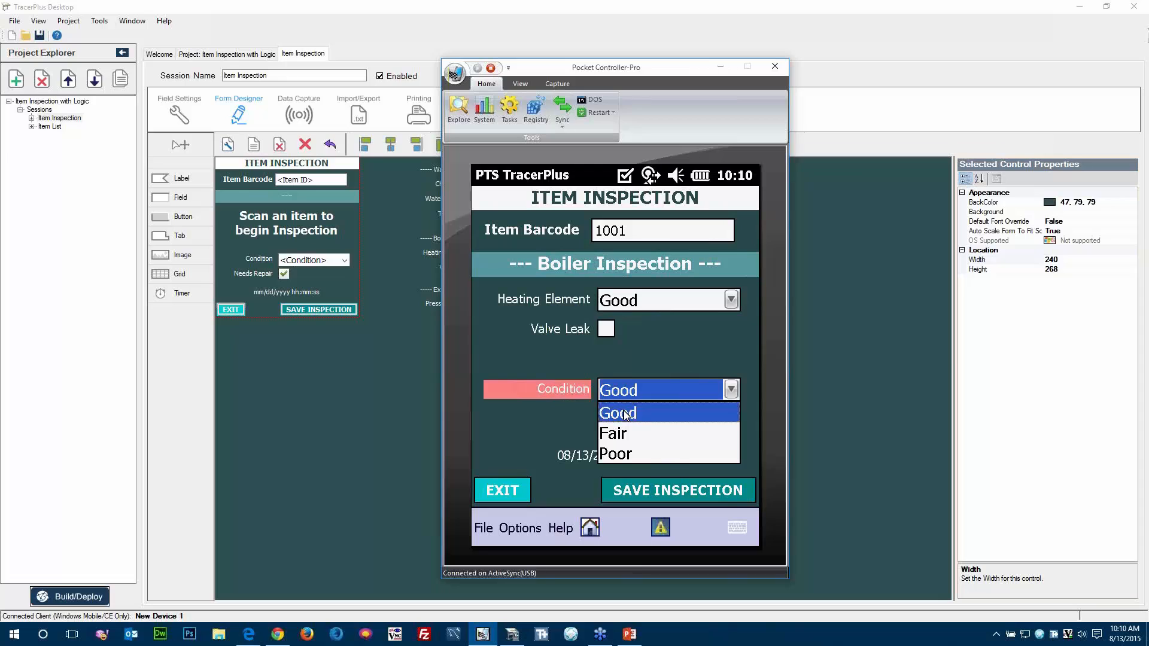
click(641, 491)
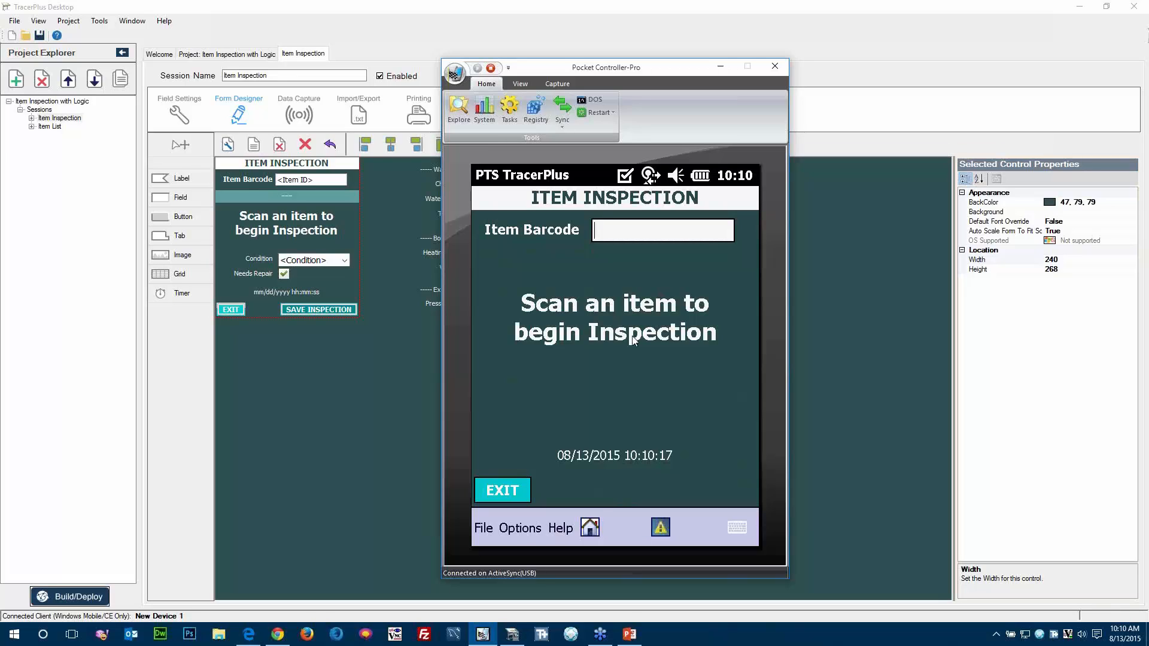
Load item barcode 1002 and fill in Check Valve as Good, Water Pressure as 10 and Tank Visual Check as ticked.
text(1002)
key(Return)
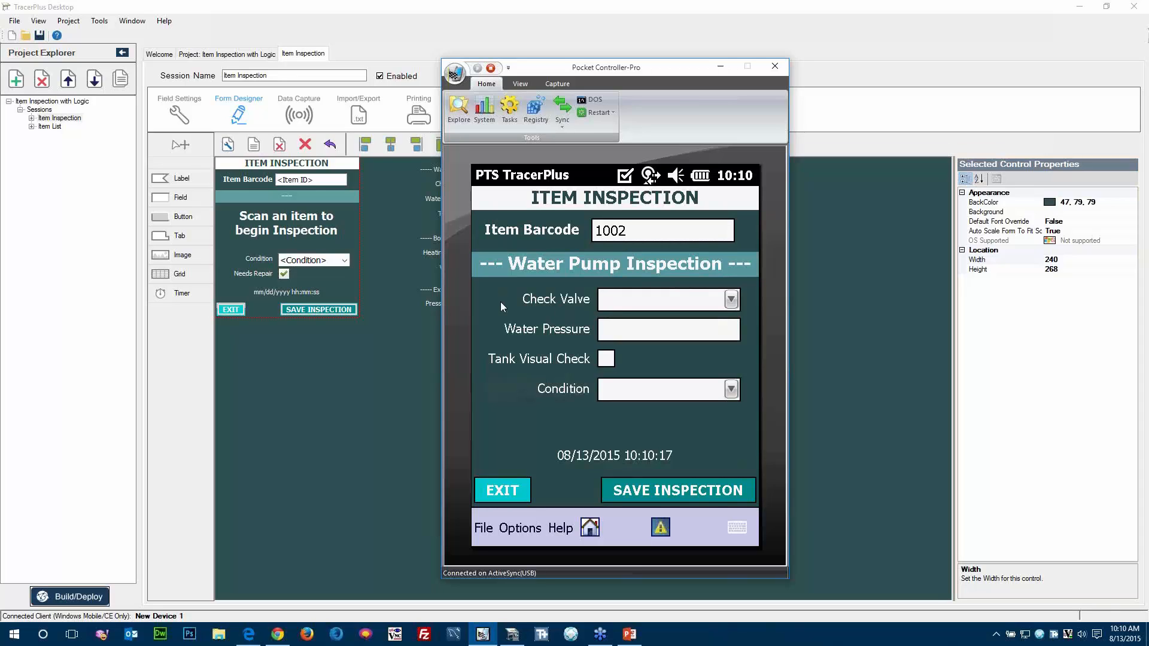
click(734, 306)
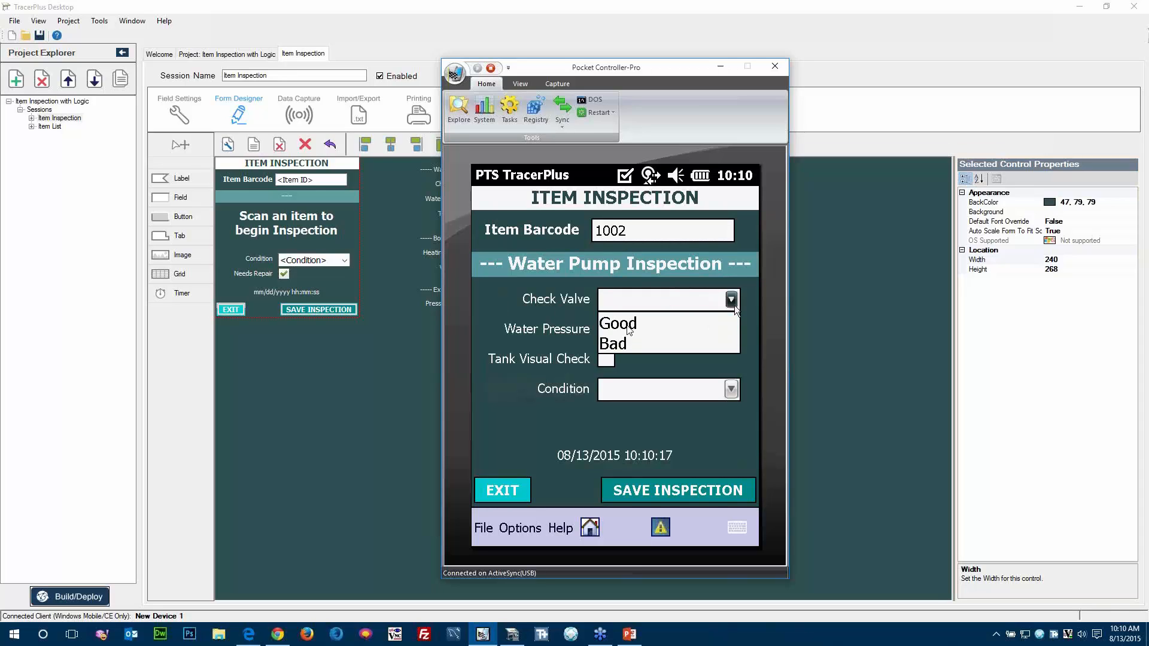
click(629, 327)
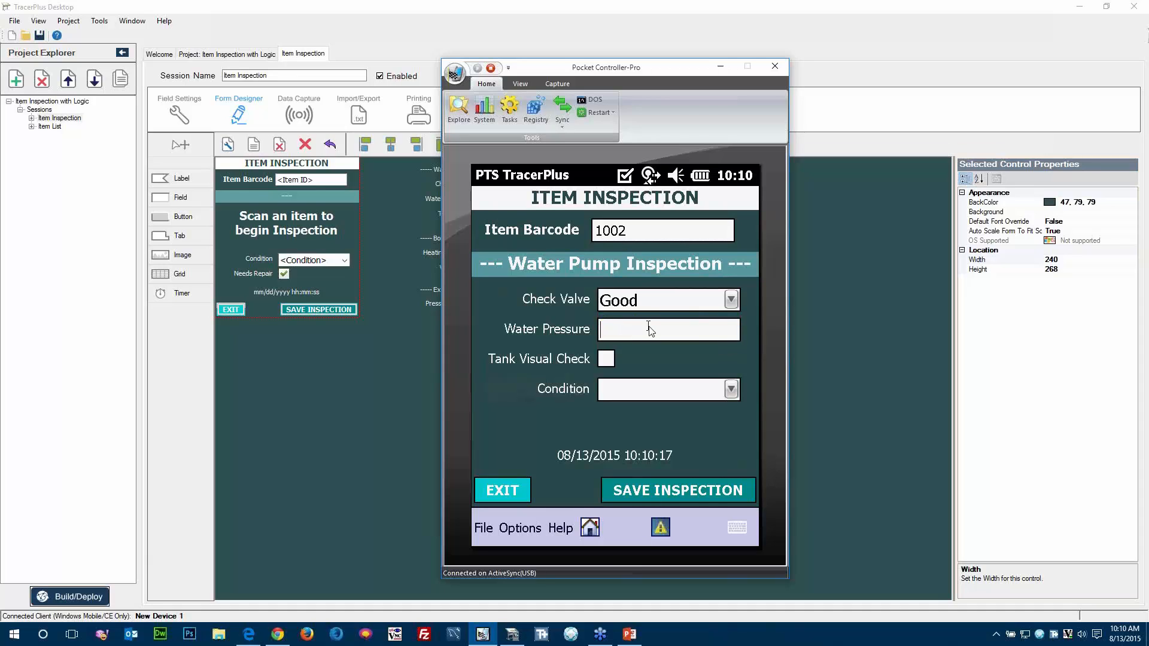
click(651, 329)
text(10)
click(607, 360)
Set the water pump's Condition to Fair and save the inspection.
click(732, 392)
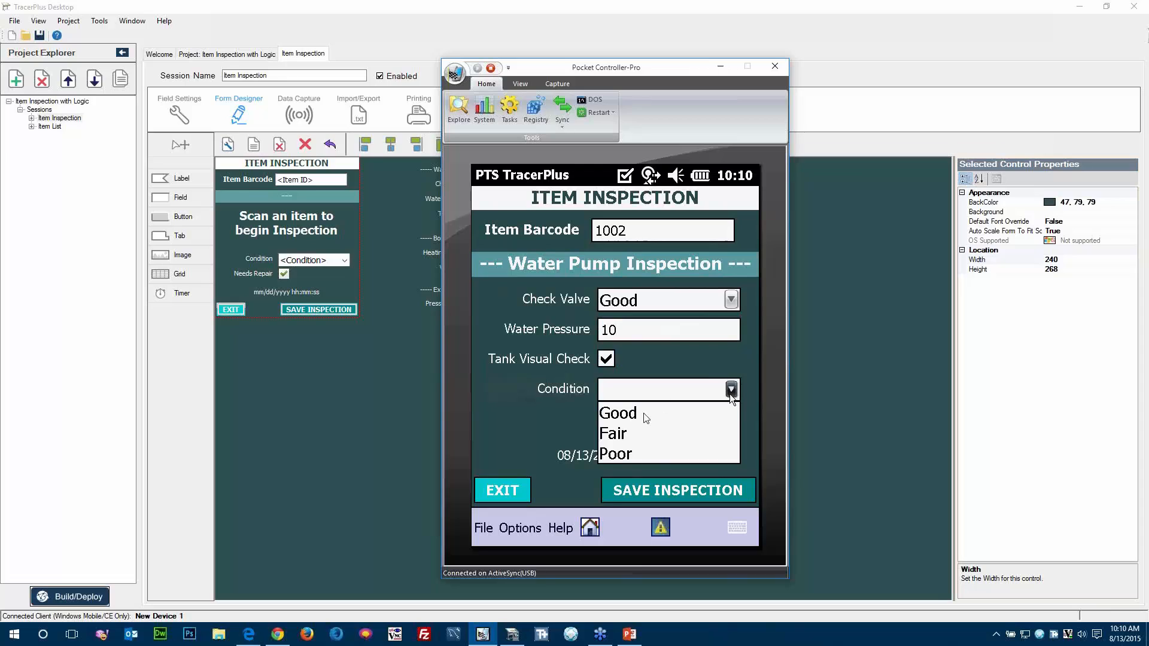
click(623, 434)
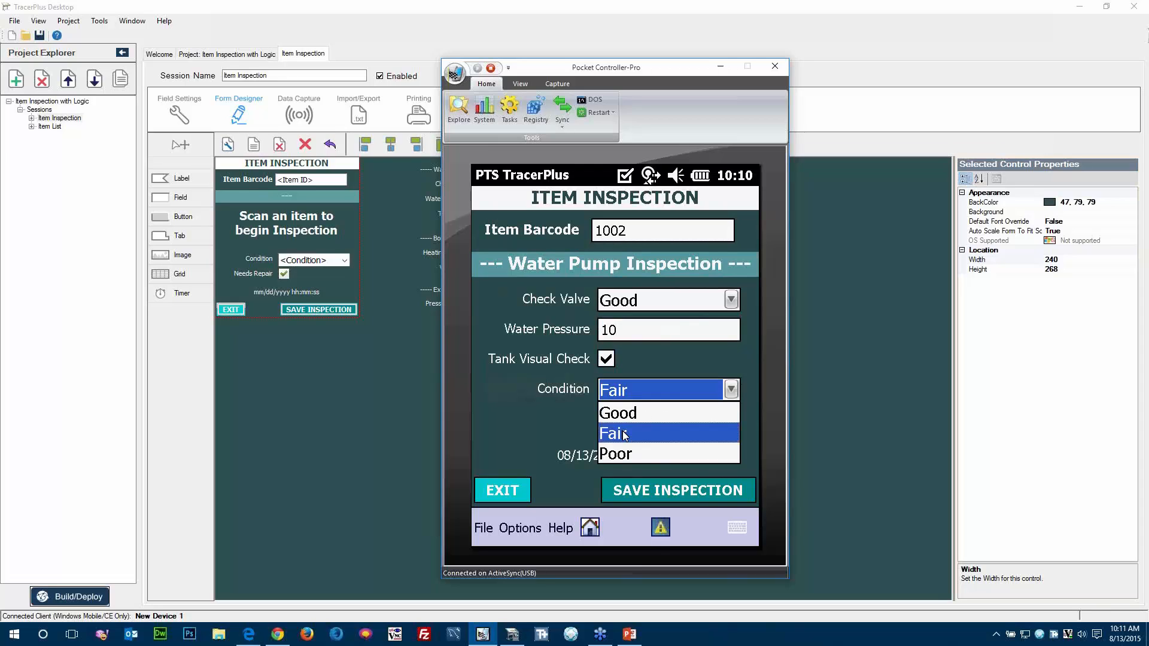
click(638, 495)
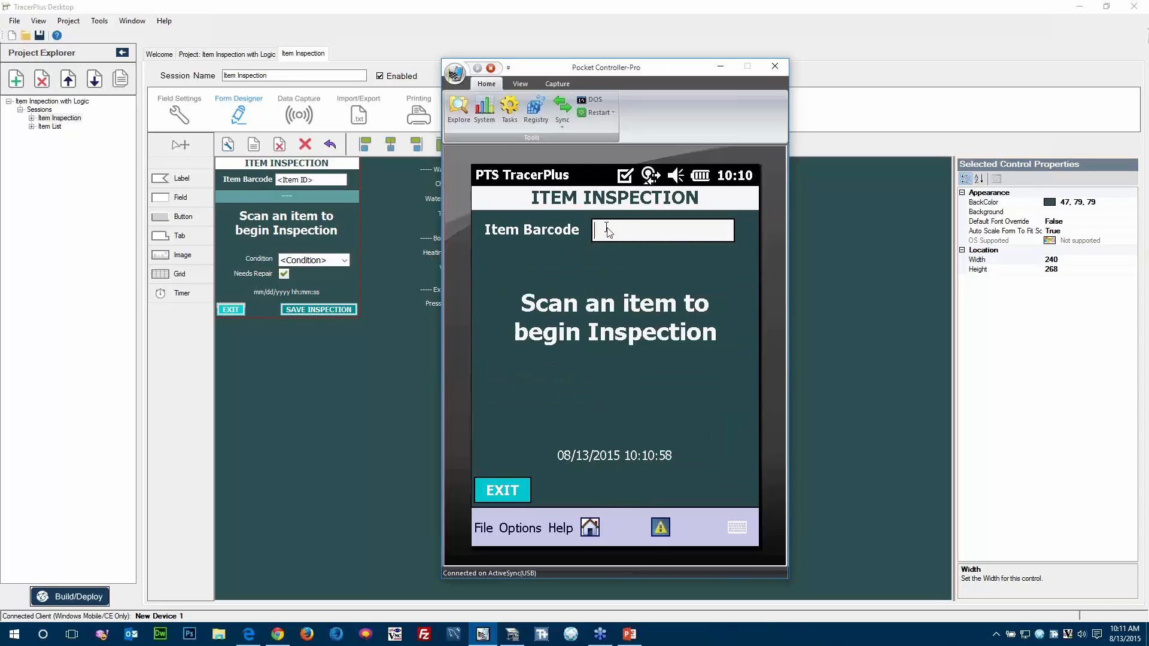
Load item barcode 1003 and enter 25 as the extinguisher's Pressure Check.
text(1003)
key(Return)
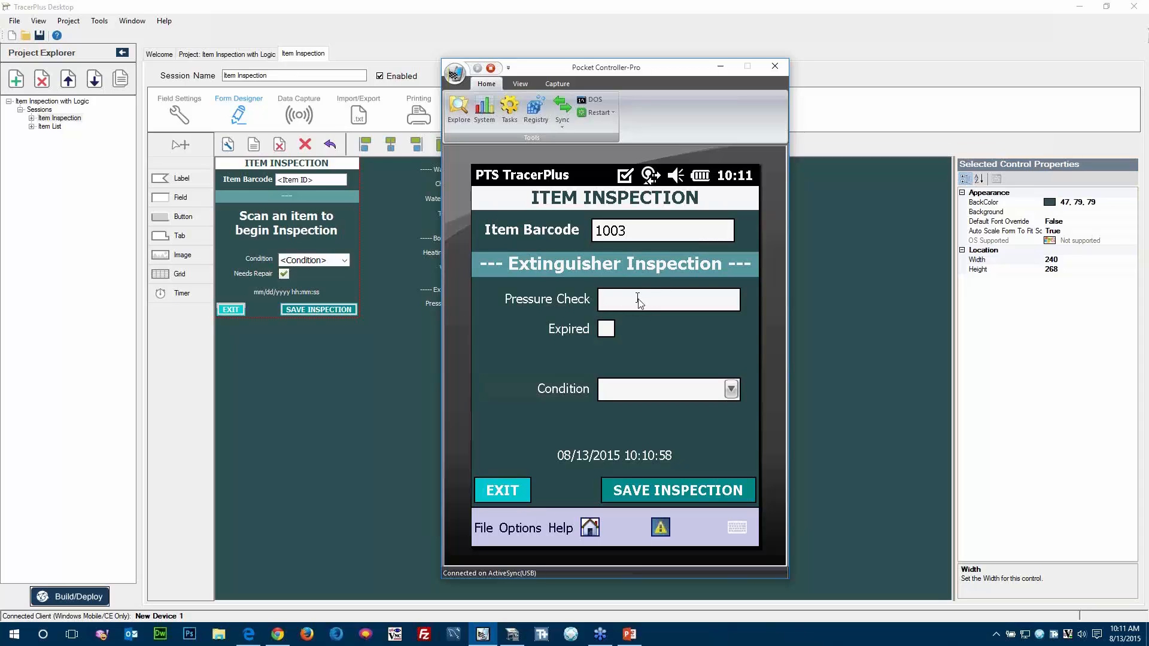
text(25)
key(Tab)
Set the extinguisher's Condition to Poor, mark it as Needs Repair and save the inspection.
click(731, 390)
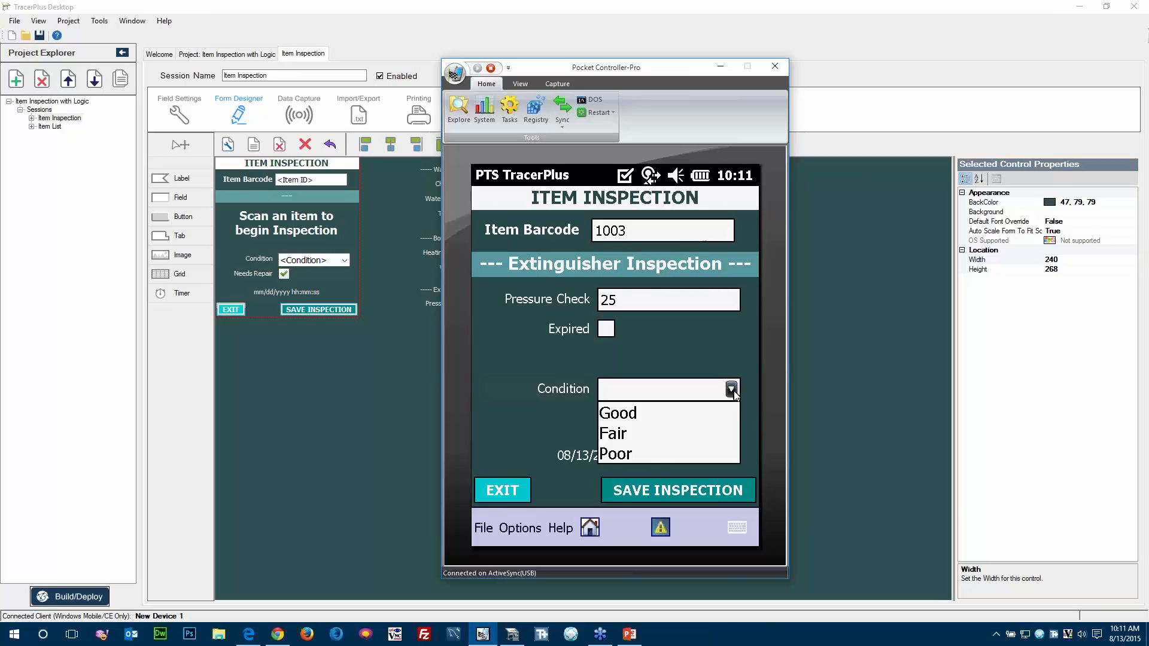
click(619, 456)
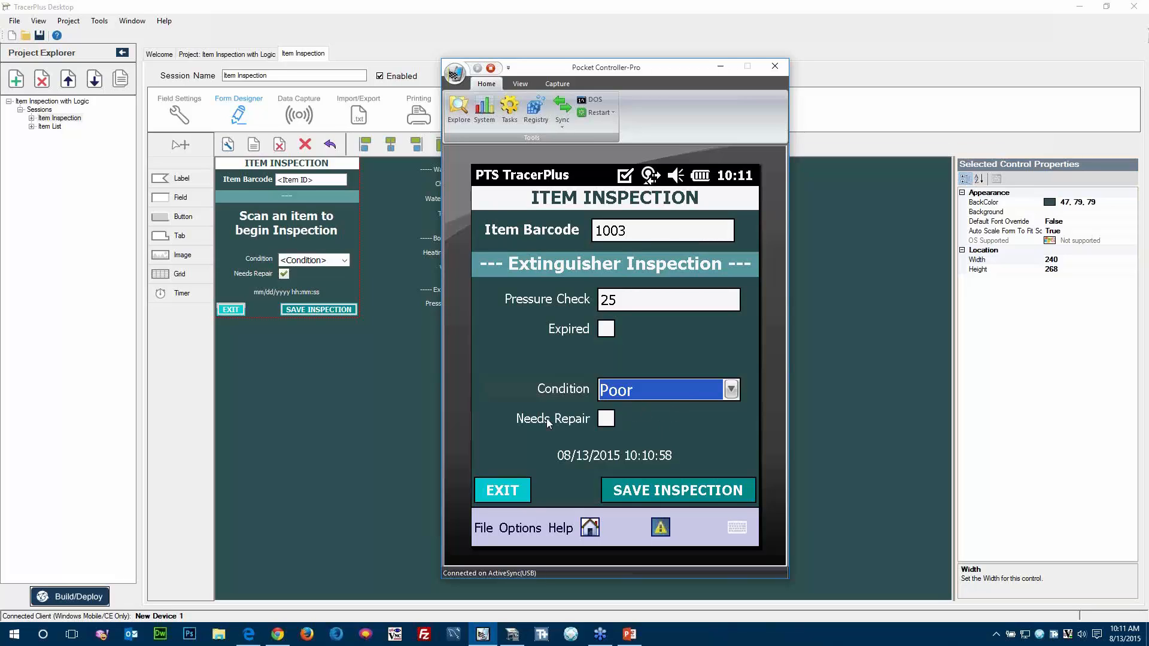
click(606, 419)
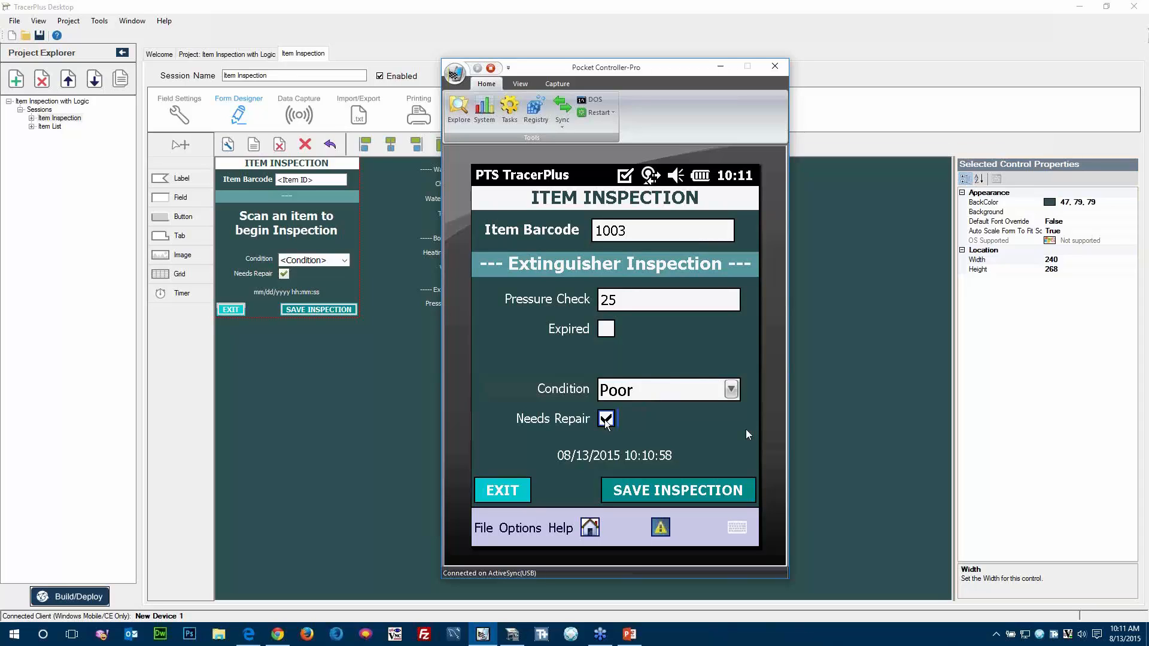
click(644, 493)
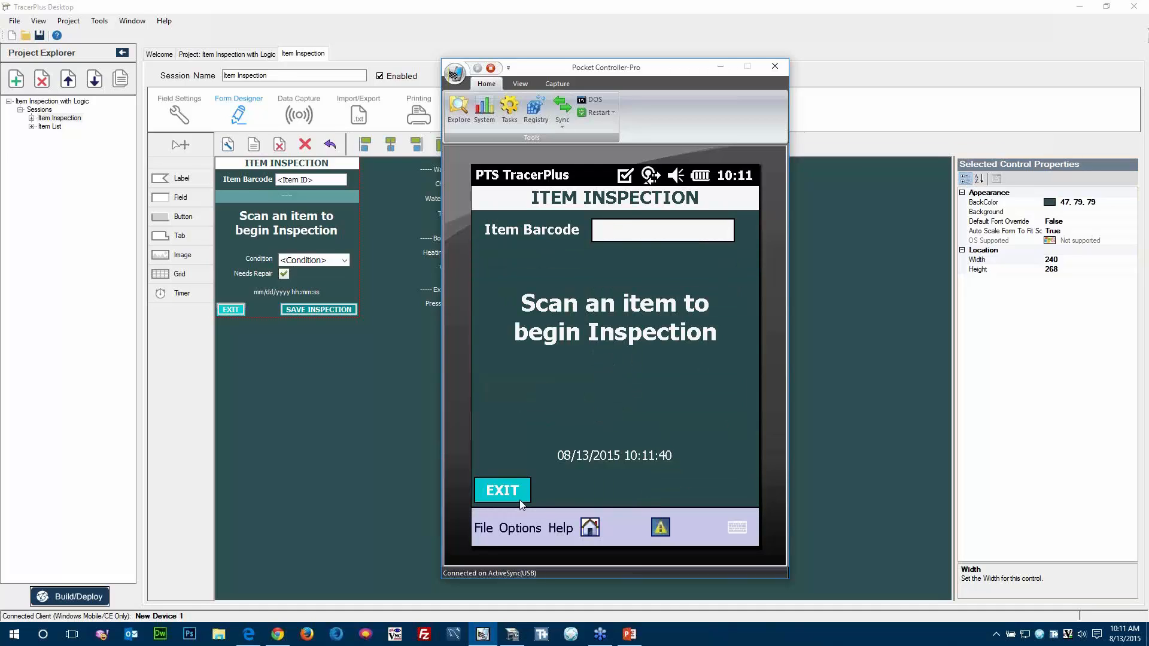
Exit TracerPlus on the device and read the New Repair message in the e-mail Outbox.
click(484, 538)
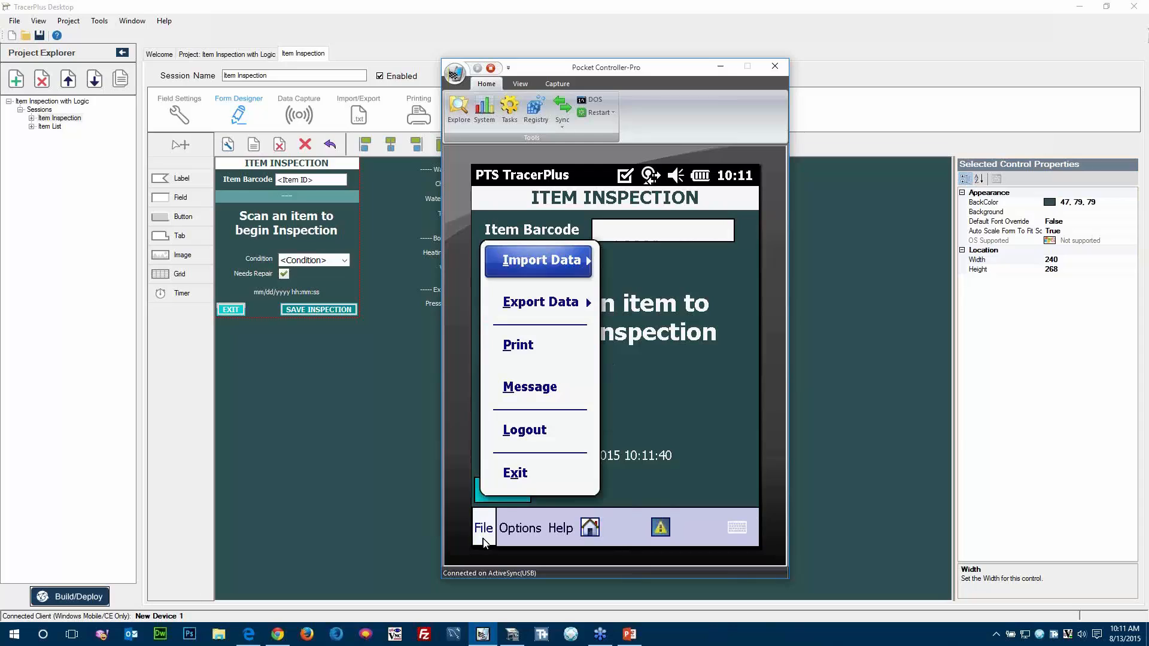
click(511, 484)
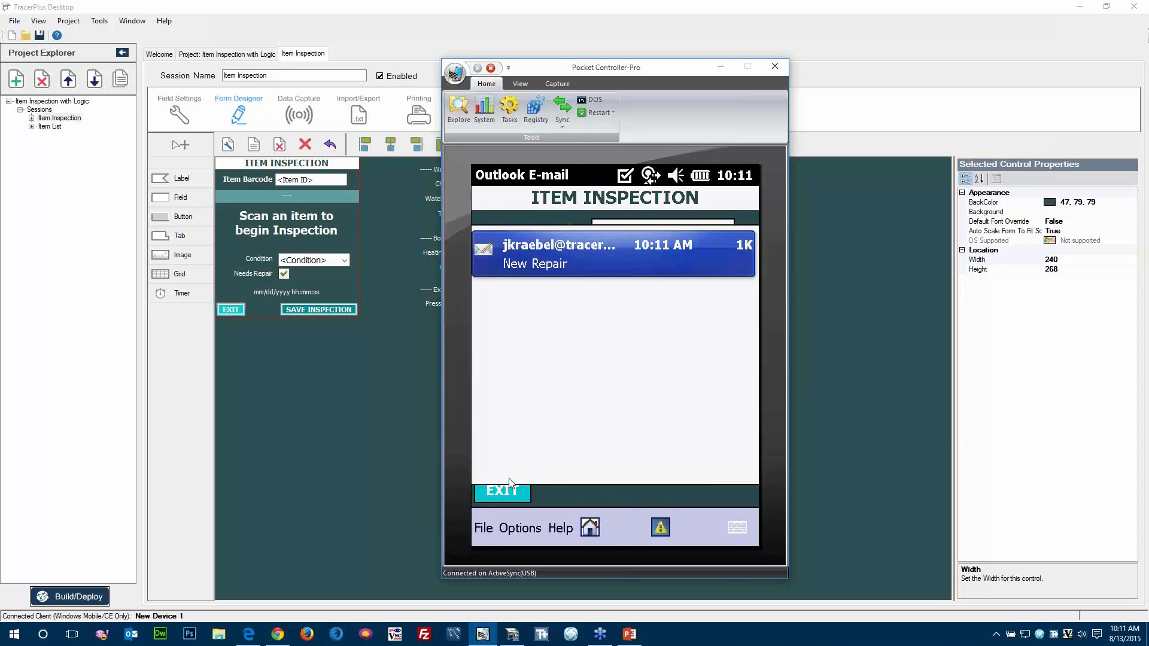
click(551, 254)
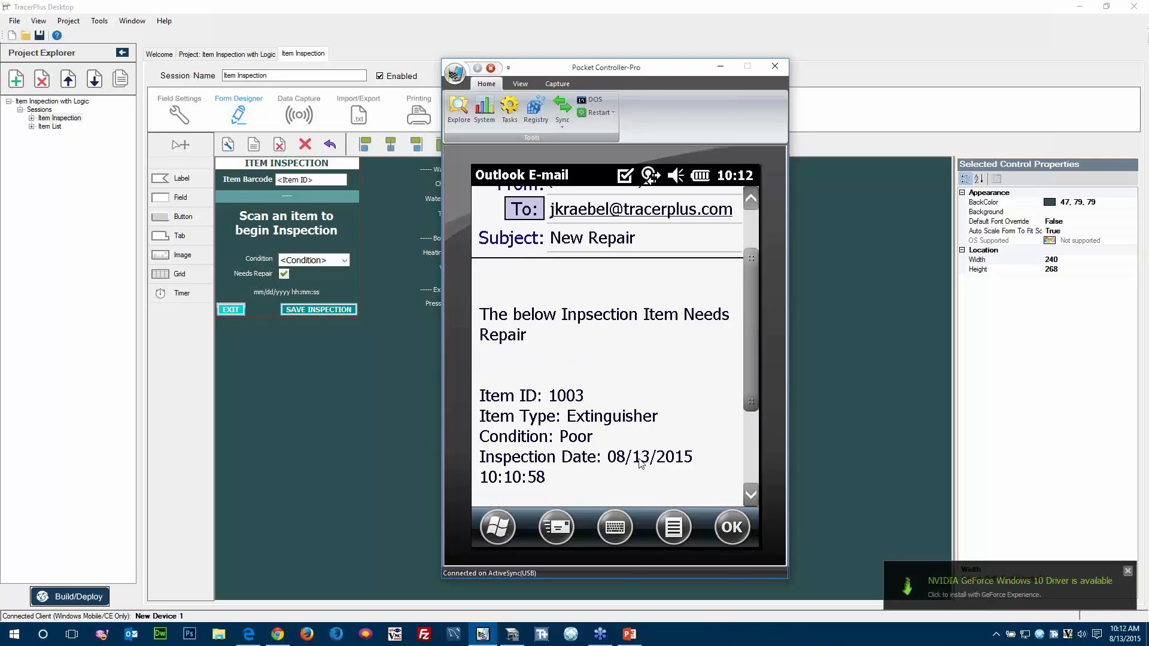
click(1129, 573)
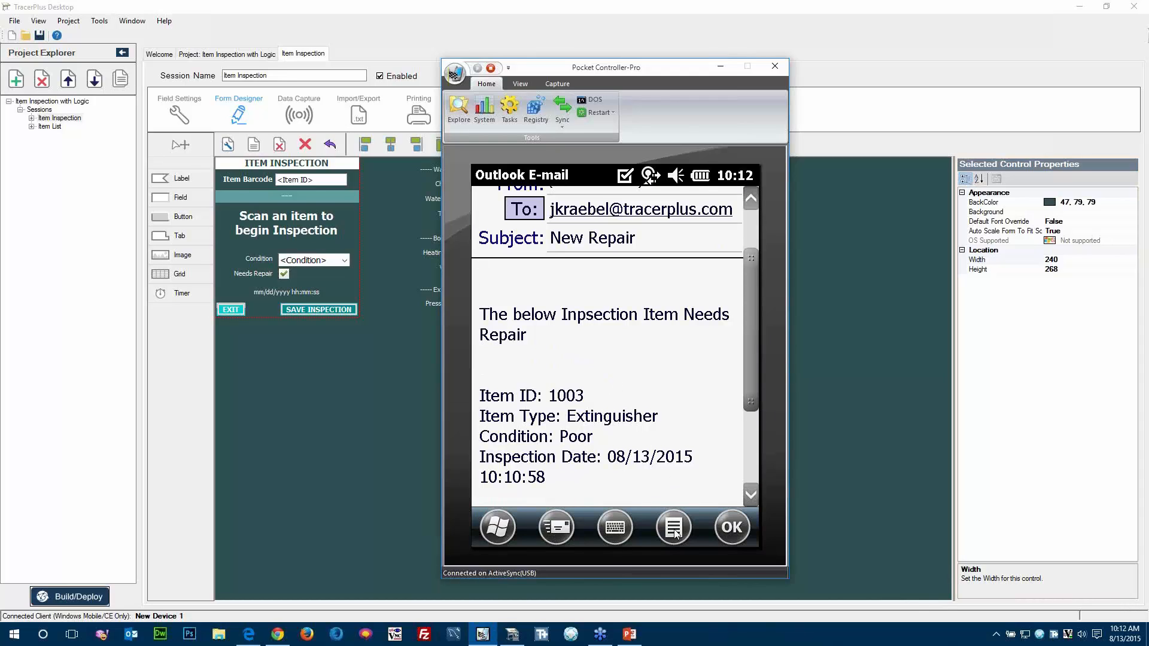
Close the New Repair message and relaunch PTS TracerPlus 9 on the device.
click(732, 527)
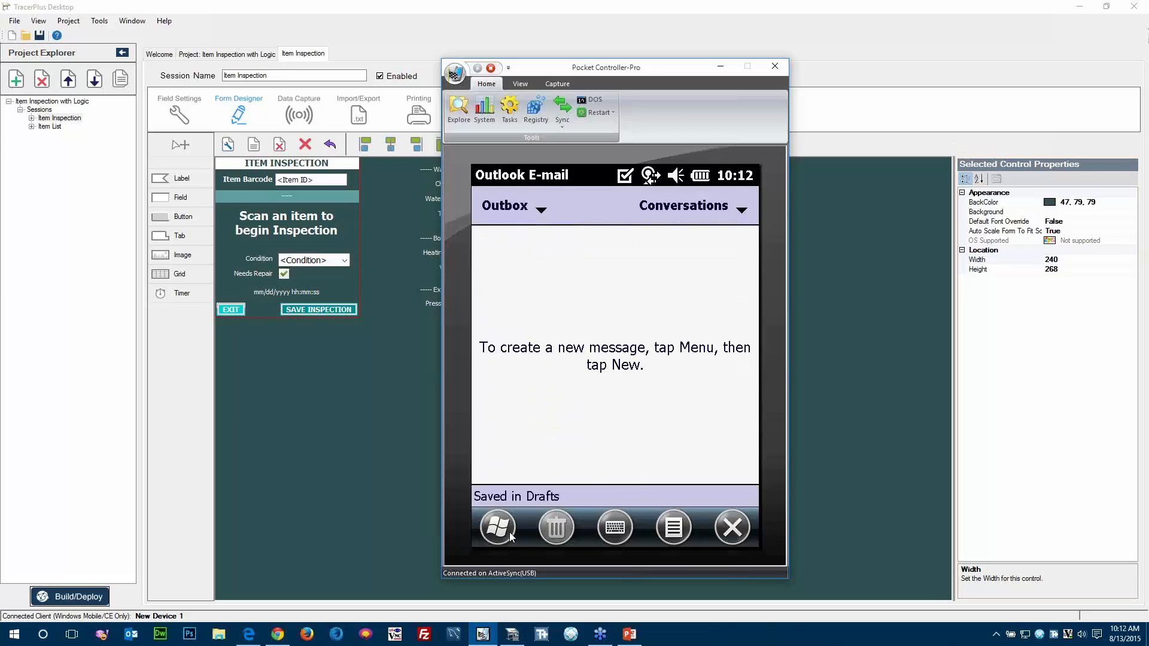
click(497, 528)
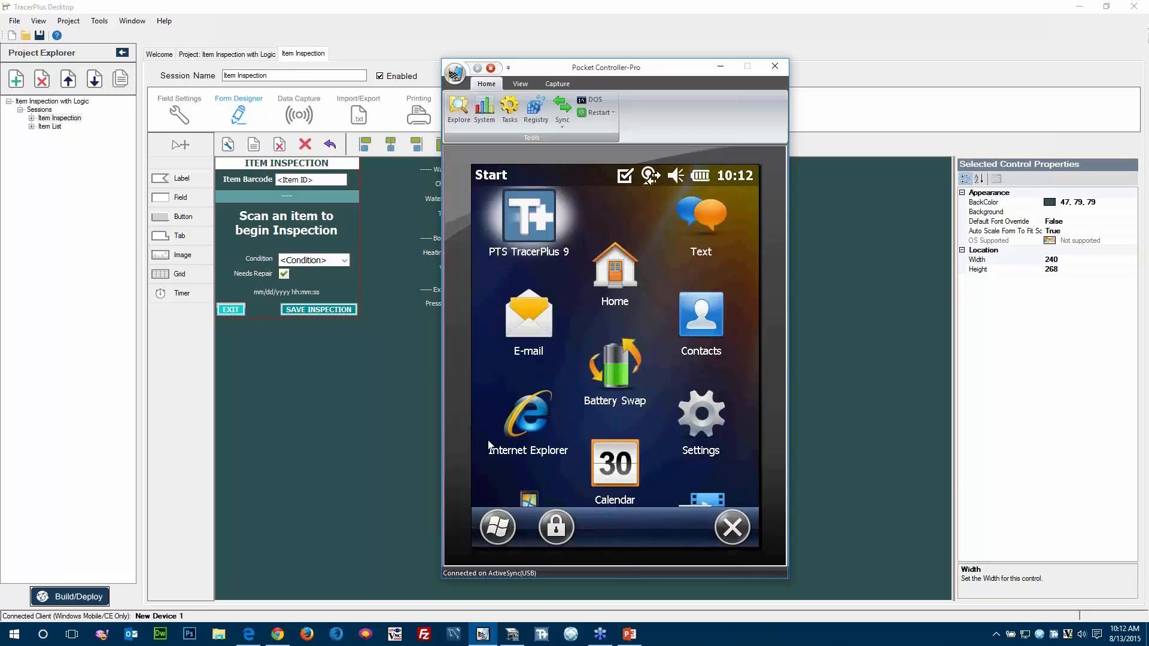
click(518, 234)
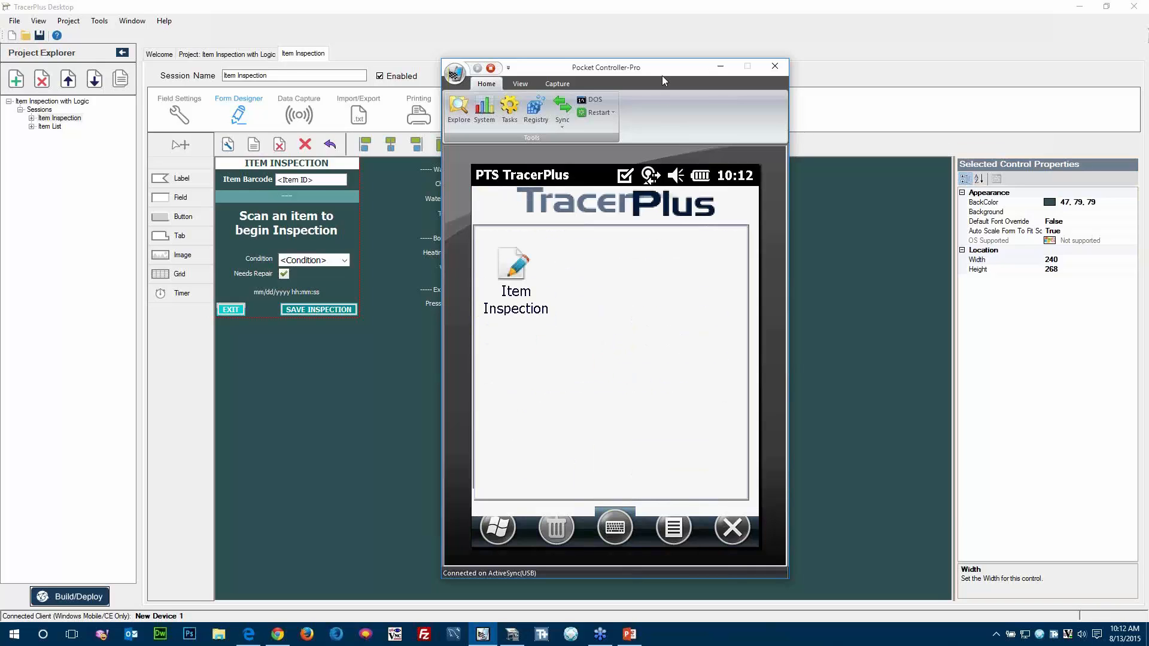
Return to TracerPlus Desktop and examine the properties of the scan prompt label and the Needs Repair checkbox in the form.
drag(662, 73, 1015, 73)
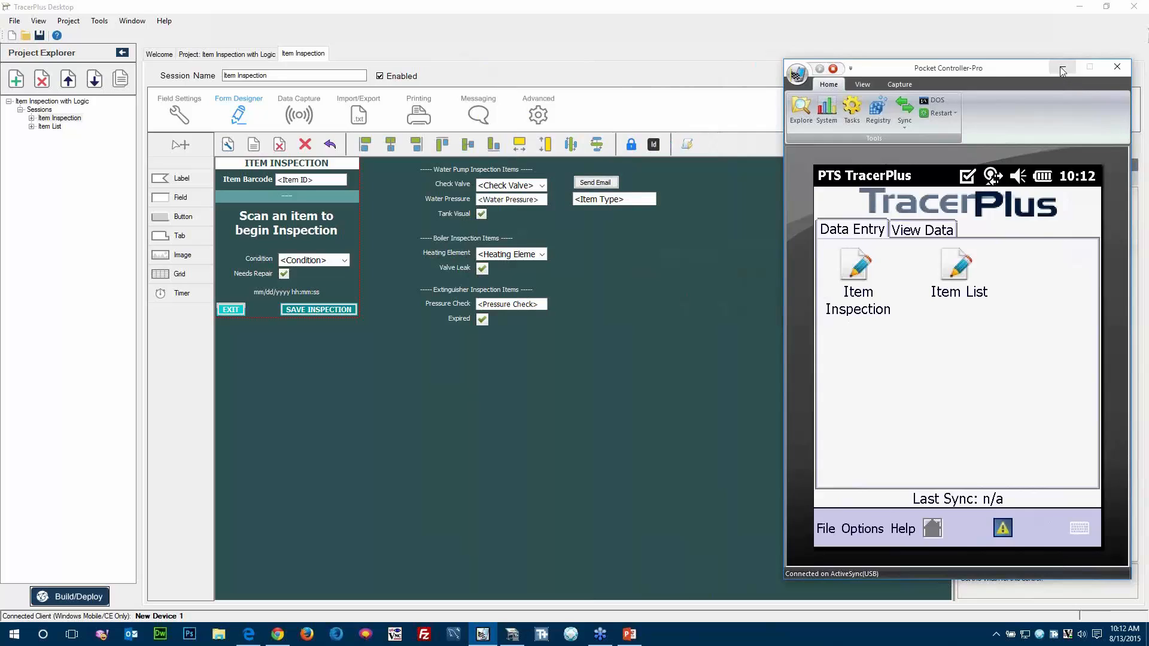
click(677, 277)
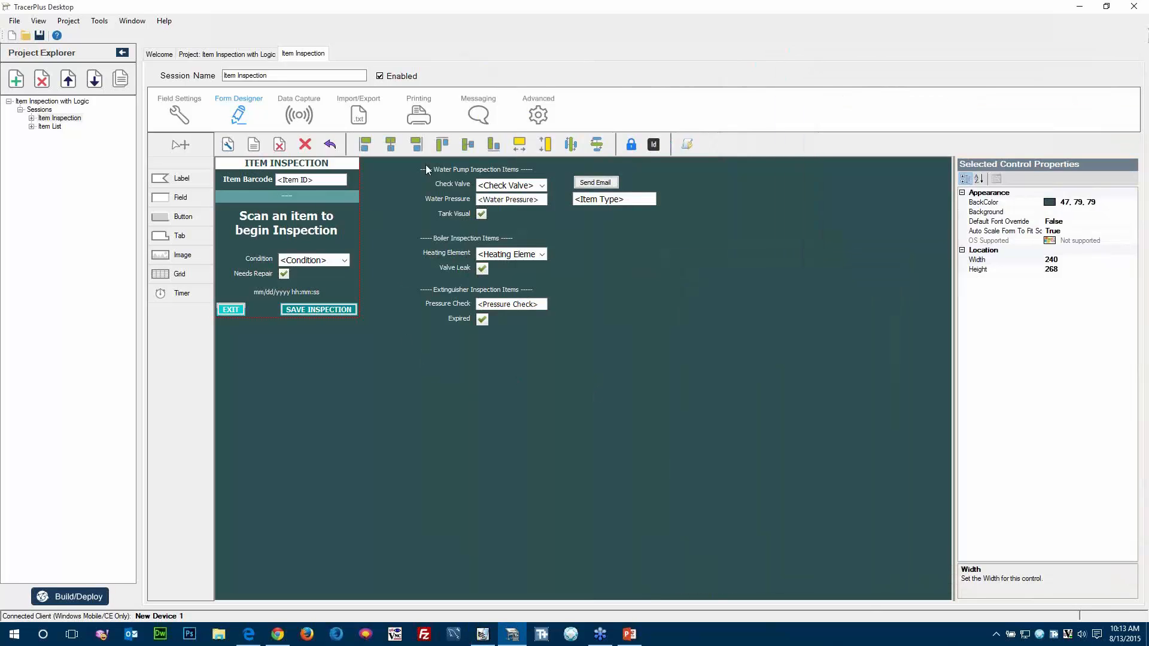
click(287, 227)
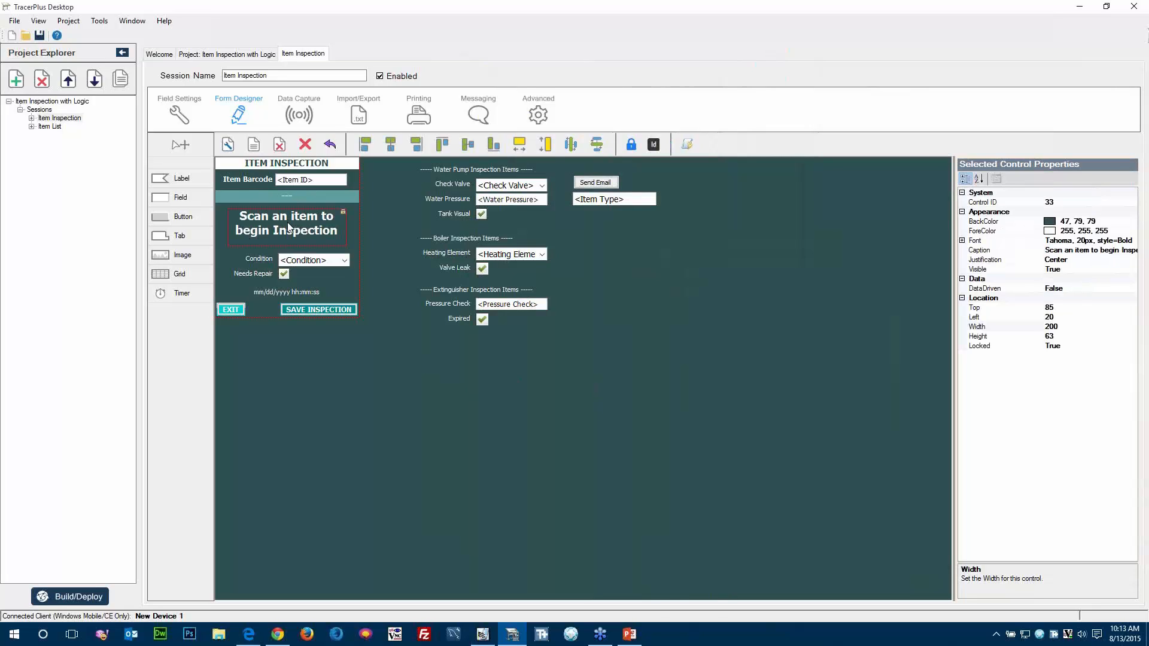
click(274, 262)
click(284, 272)
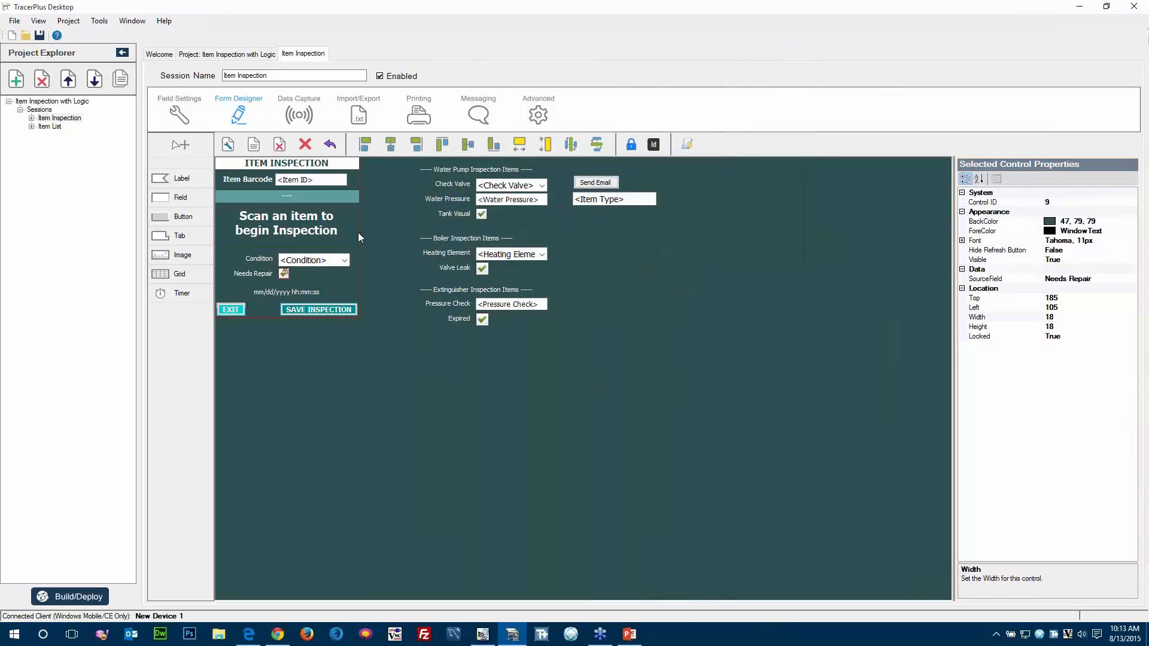
Open the Form Logic of the Item Inspection form and enlarge its window beside the form layout.
click(594, 245)
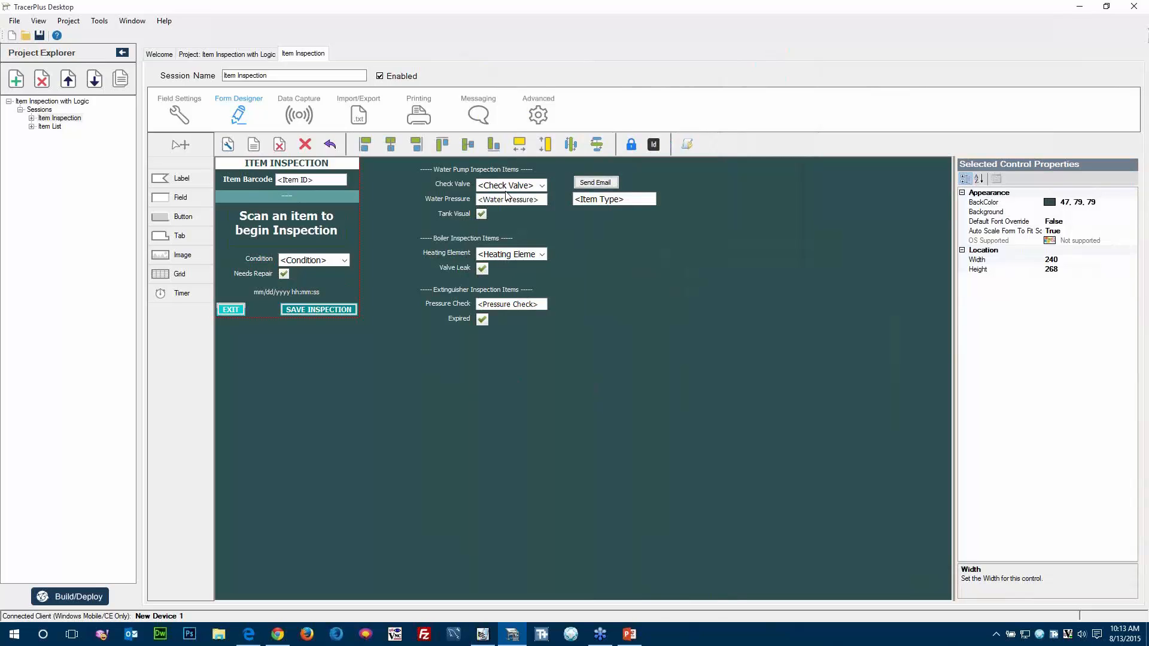
click(689, 145)
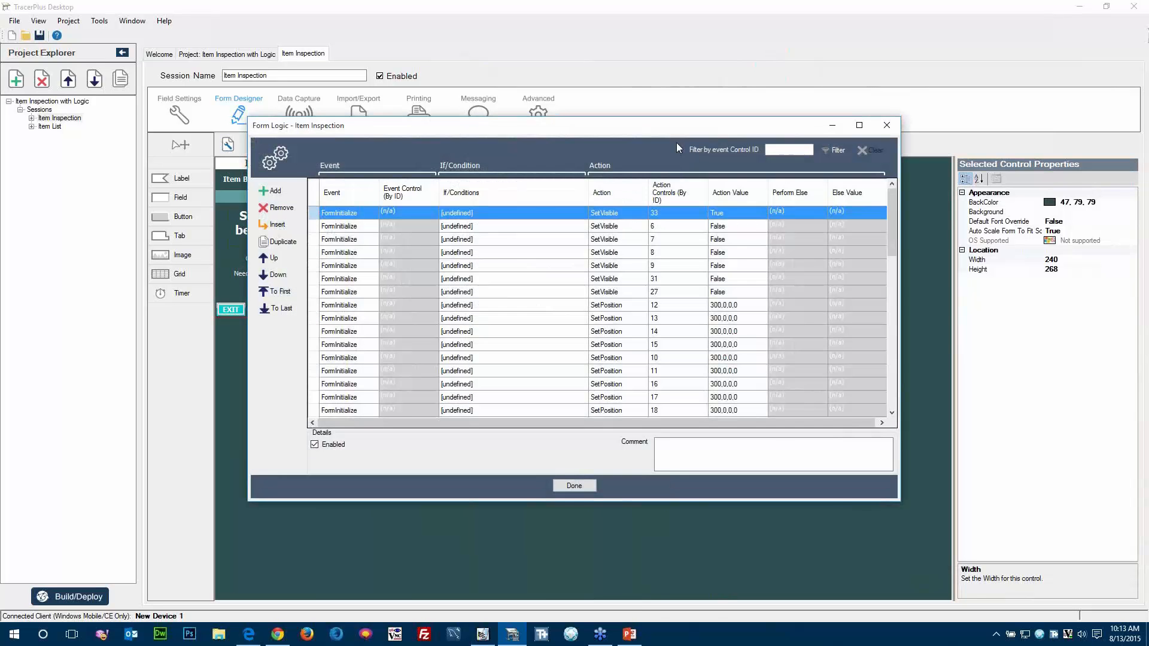
drag(548, 131, 725, 48)
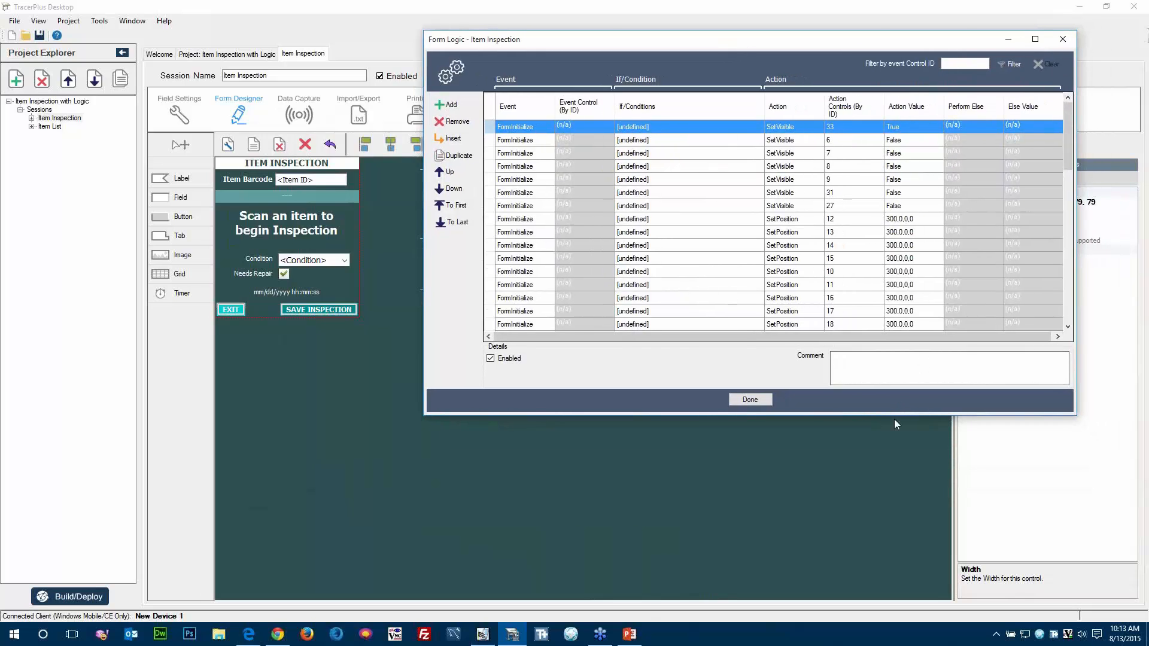
drag(891, 415, 890, 572)
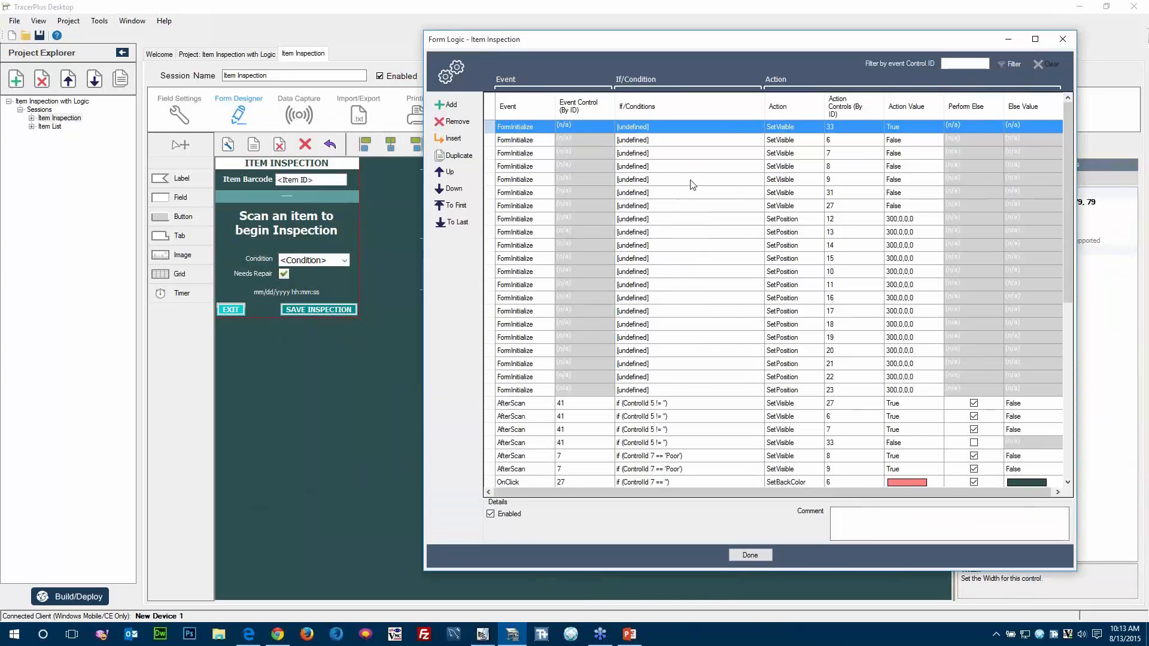
Bring up Pocket Controller-Pro to view the inspection form's start screen on the device, and minimize it again.
click(483, 634)
click(854, 280)
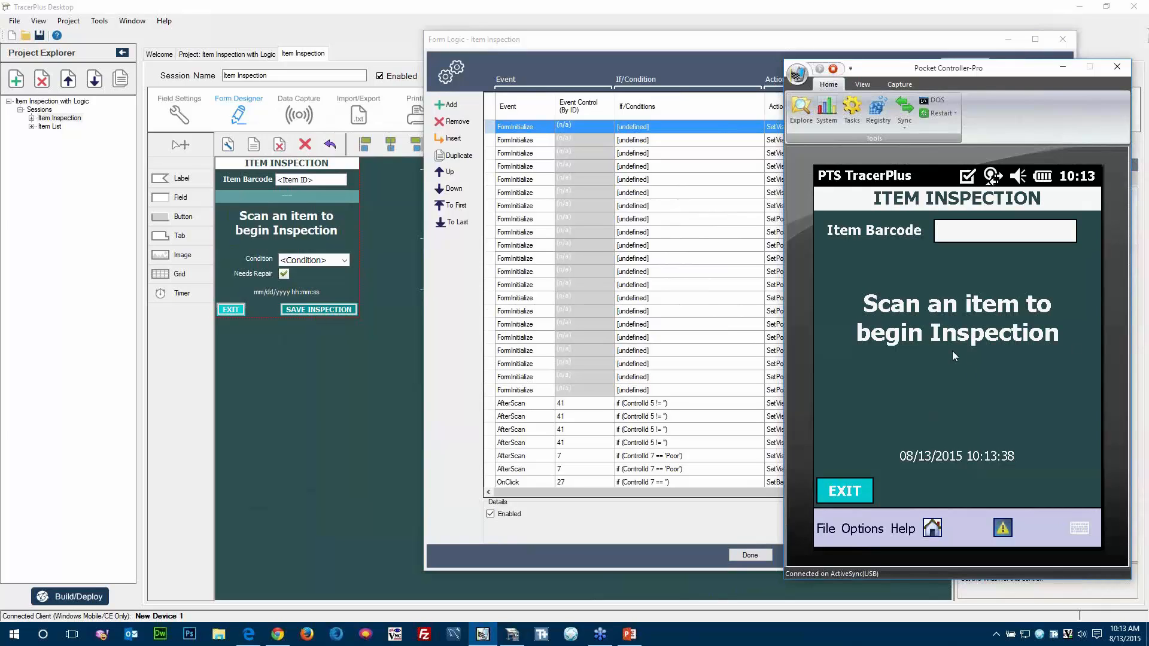
click(1063, 68)
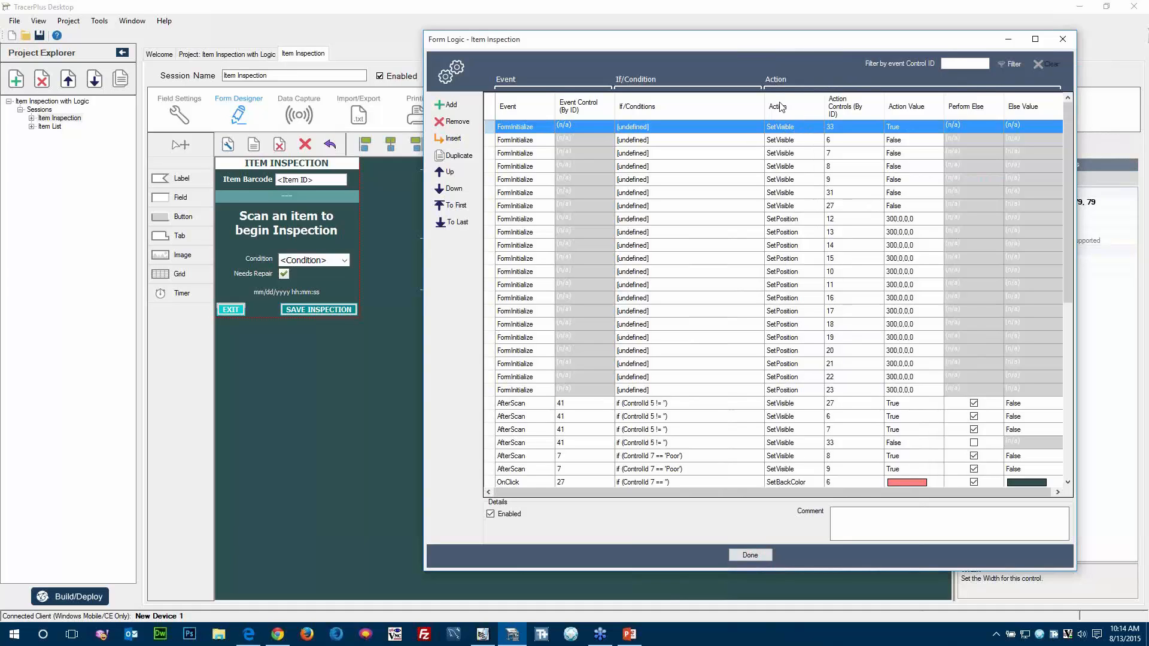
Review the action types available for the first FormInitialize rule, keeping SetVisible.
click(808, 131)
click(818, 132)
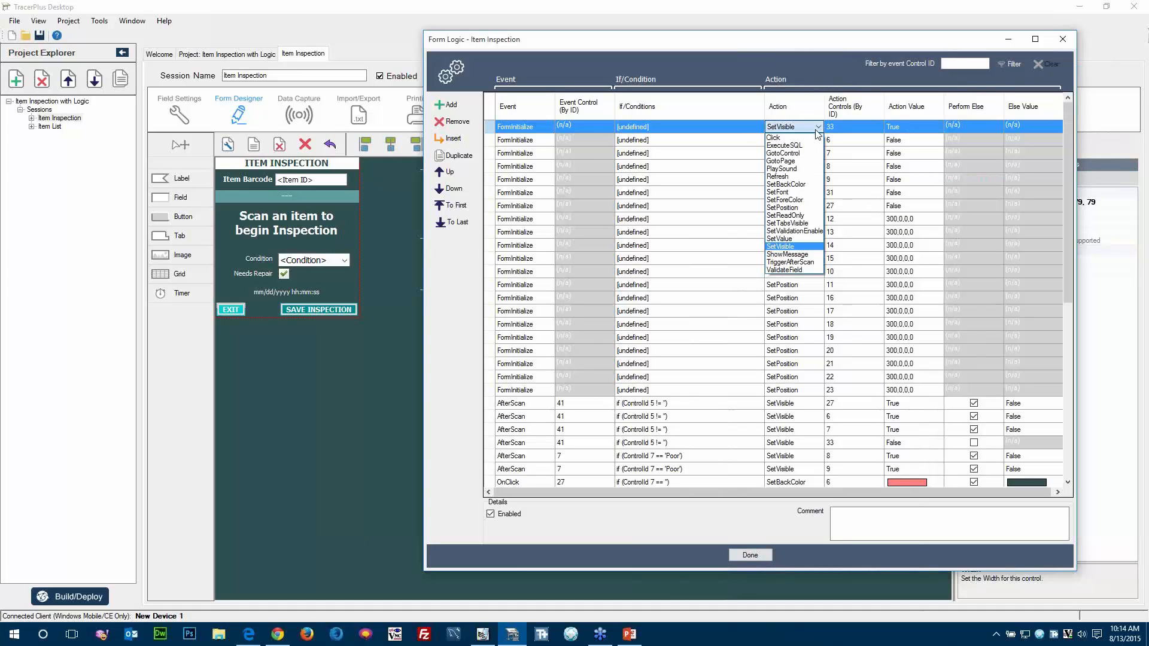
click(818, 132)
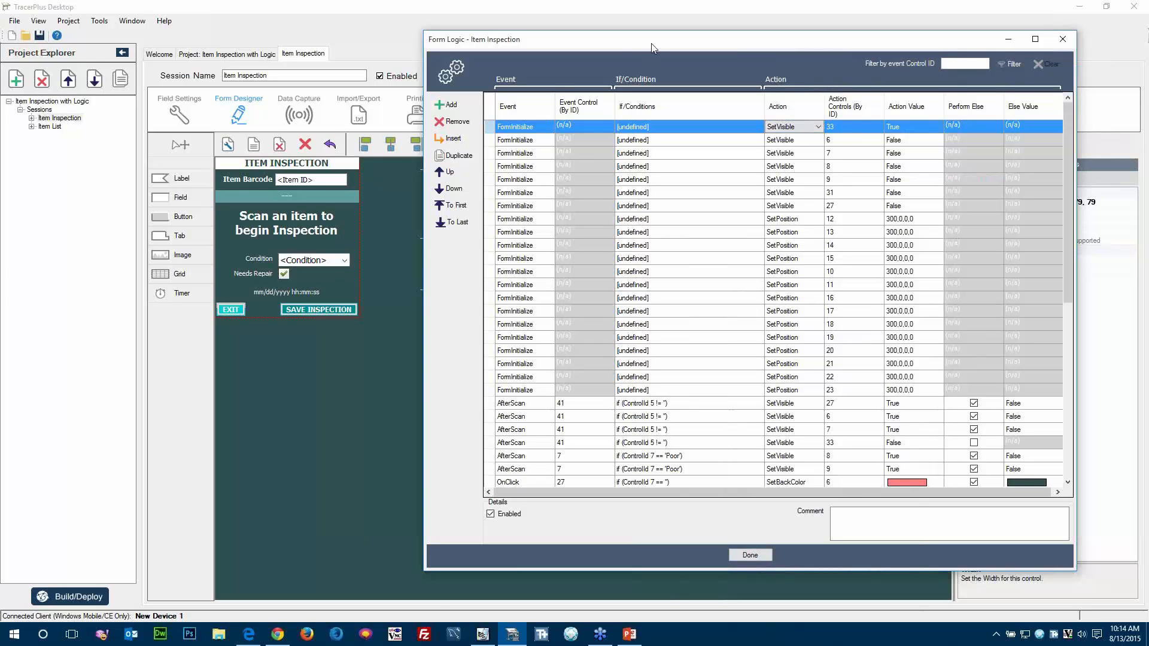
Display the control IDs on the Item Inspection form and reposition the Form Logic window beside the main form area.
drag(652, 42, 785, 190)
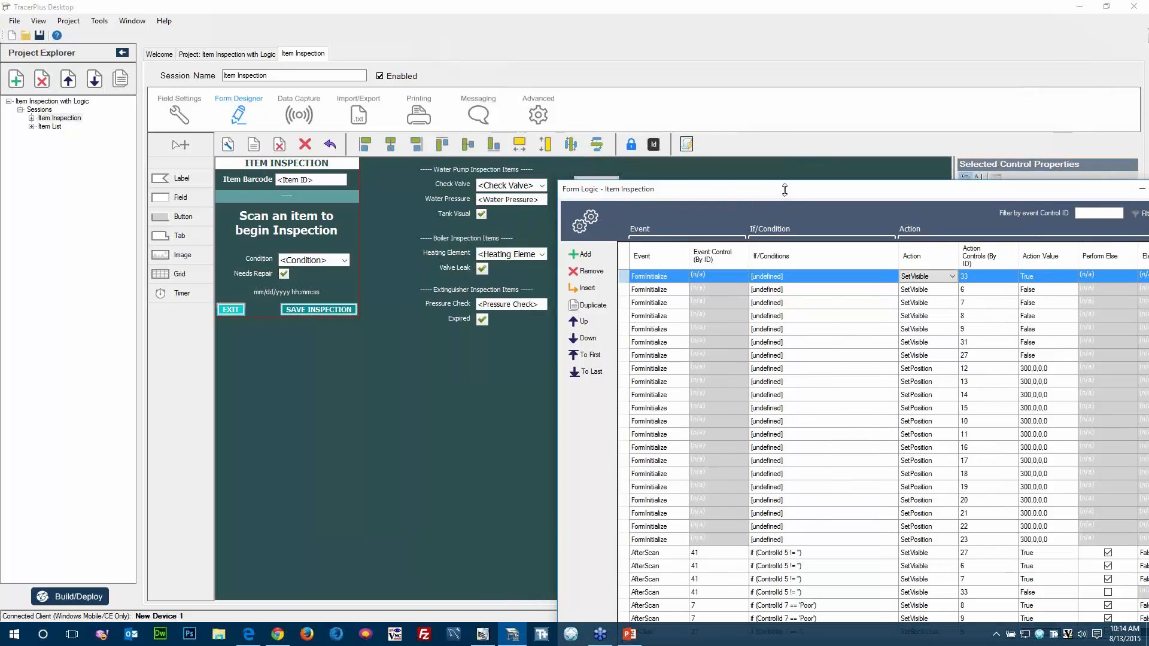
click(653, 145)
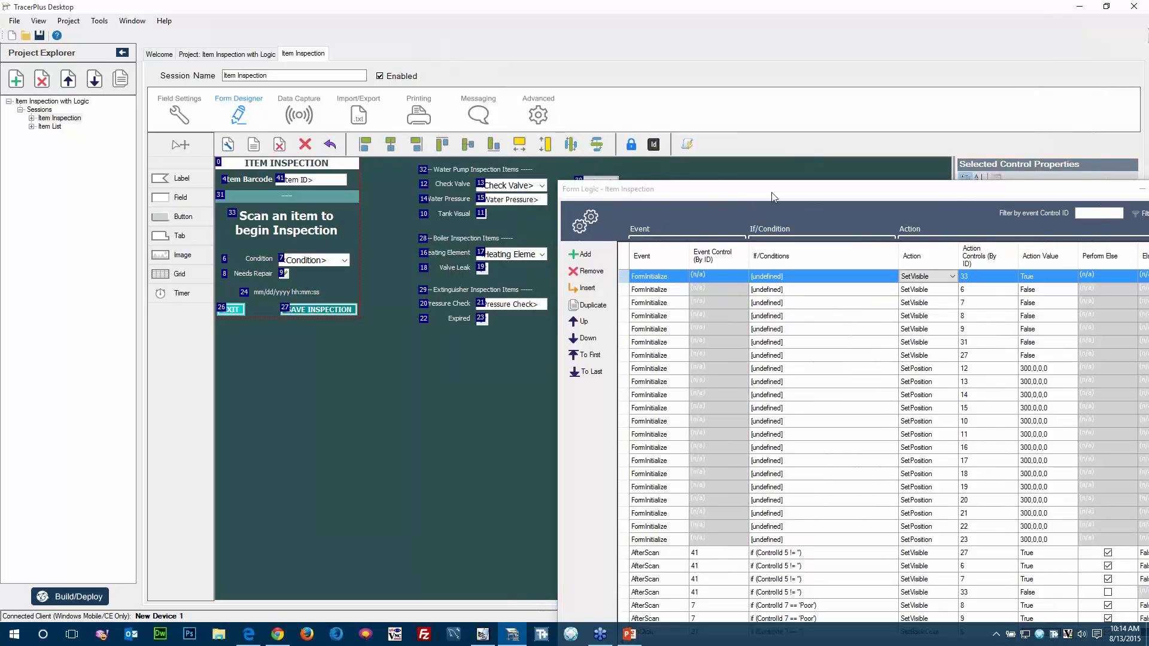
drag(772, 198, 687, 63)
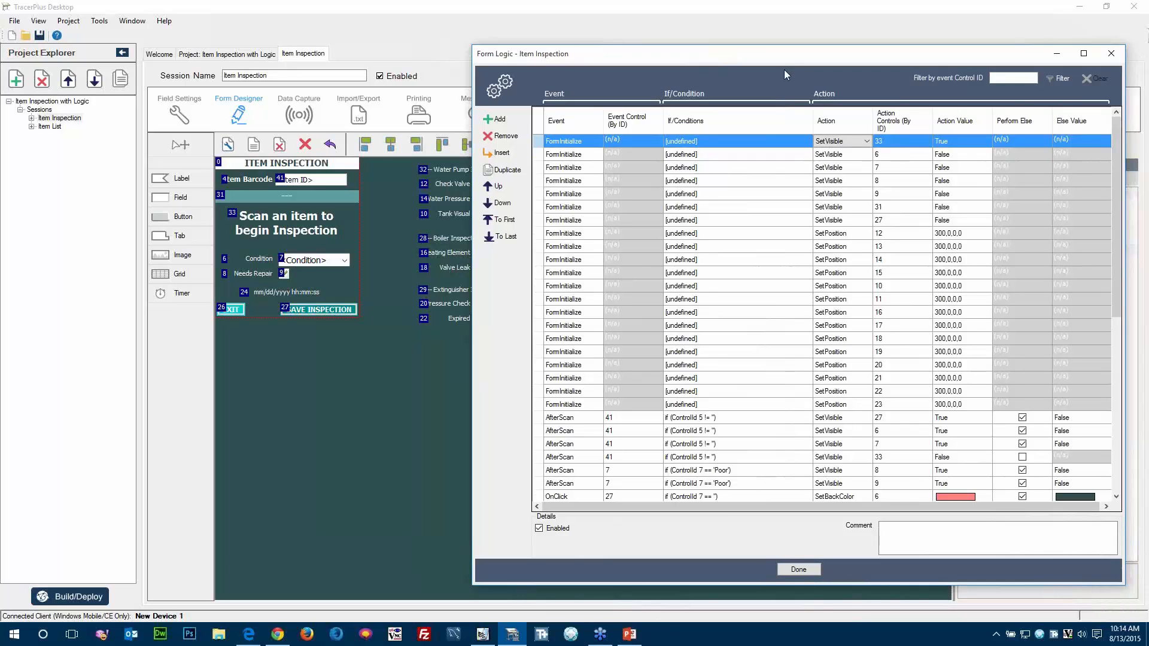
Examine the FormInitialize SetVisible rule for control 6 and compare the logic with the form's controls and off-screen inspection items.
click(288, 225)
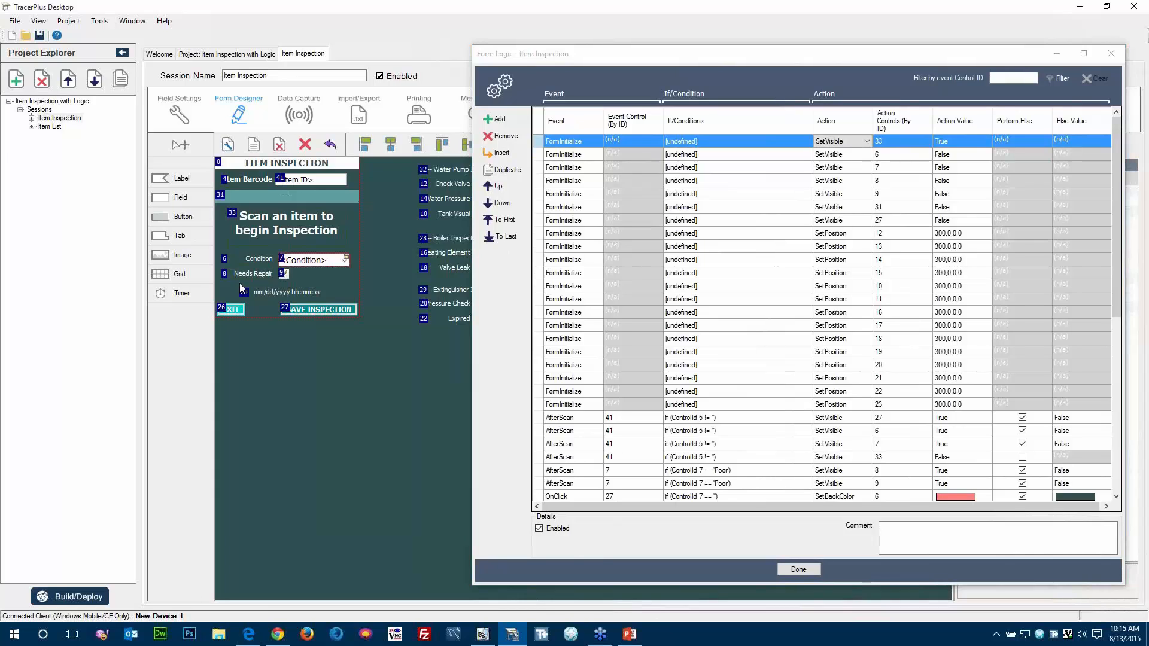
click(576, 156)
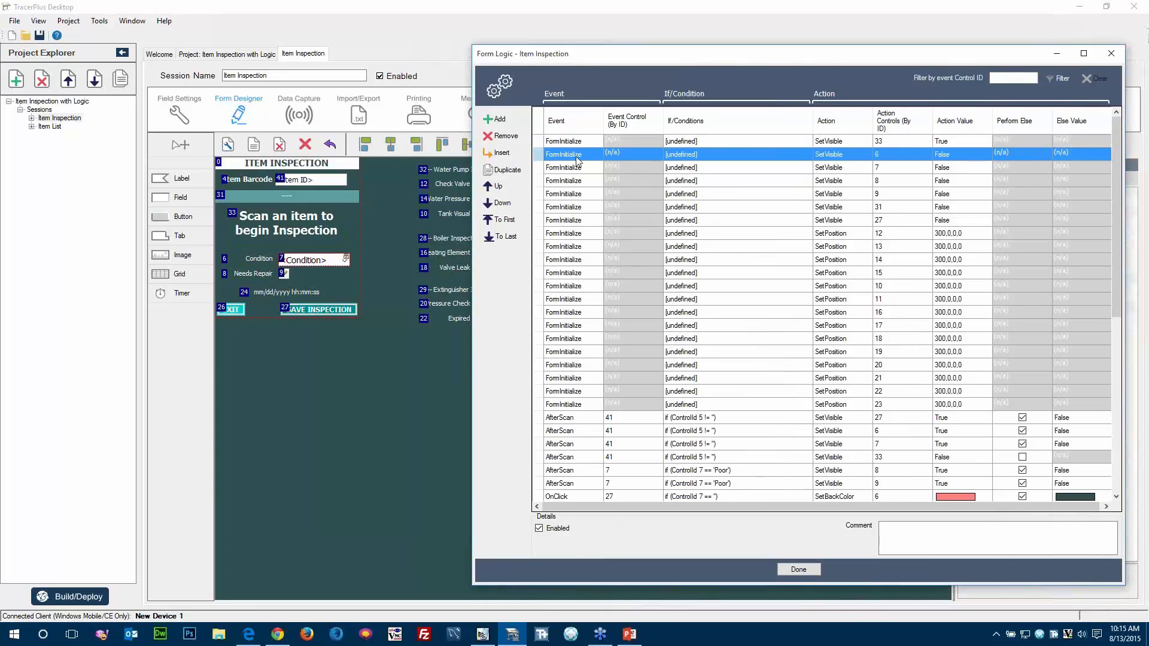
click(849, 159)
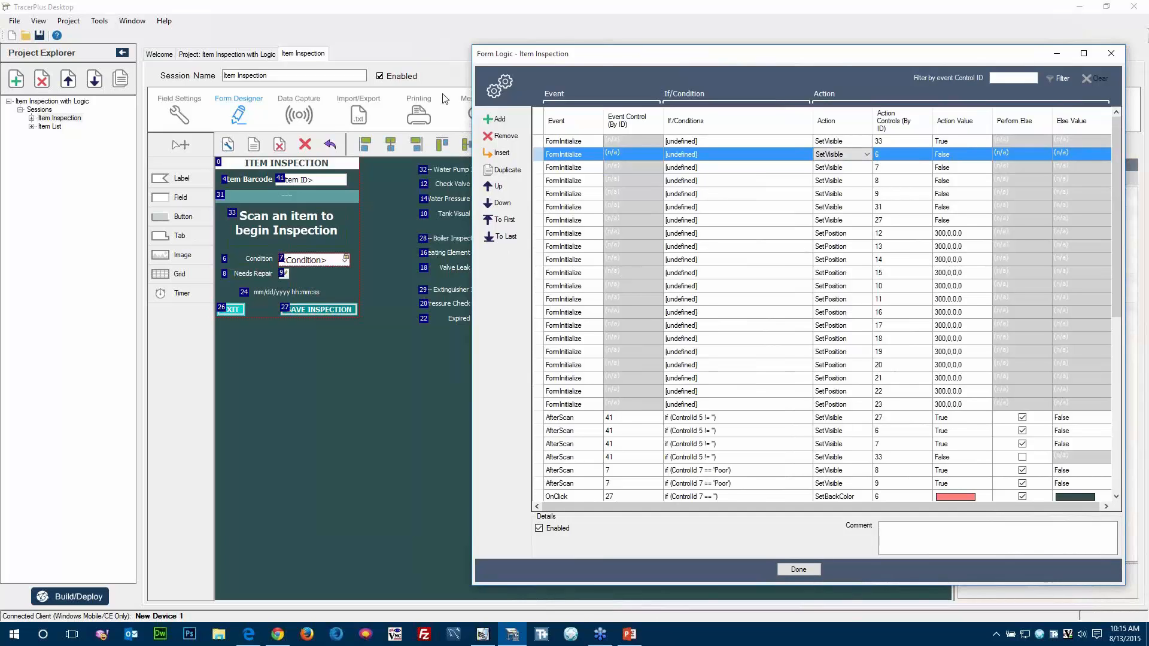
drag(607, 62, 712, 67)
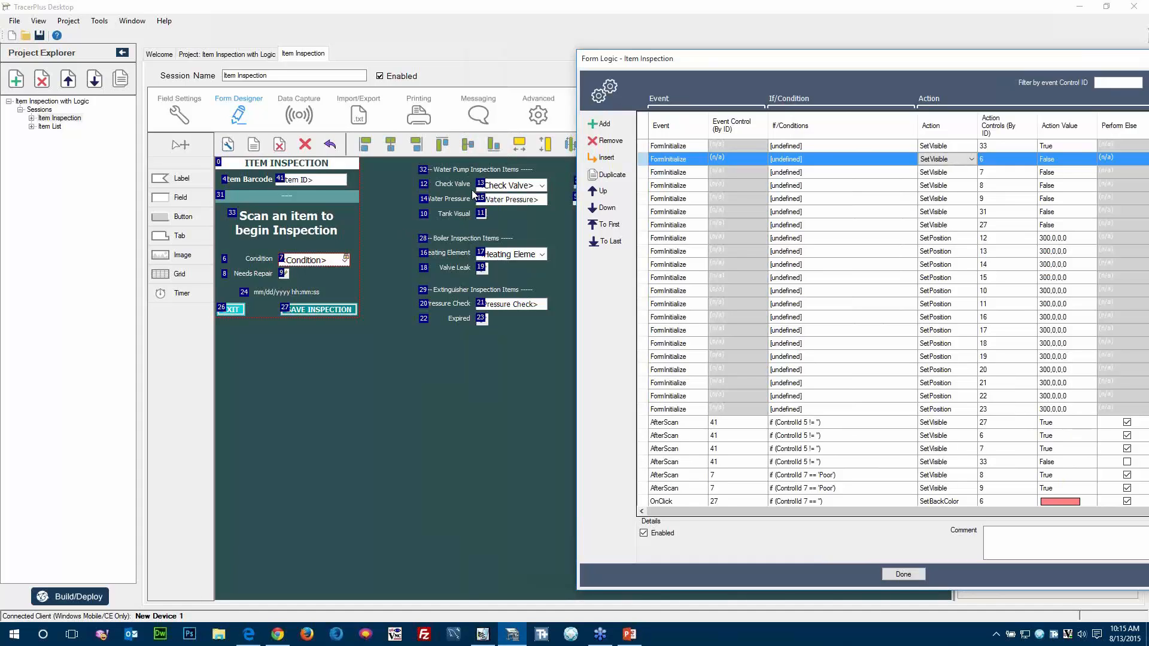
click(445, 307)
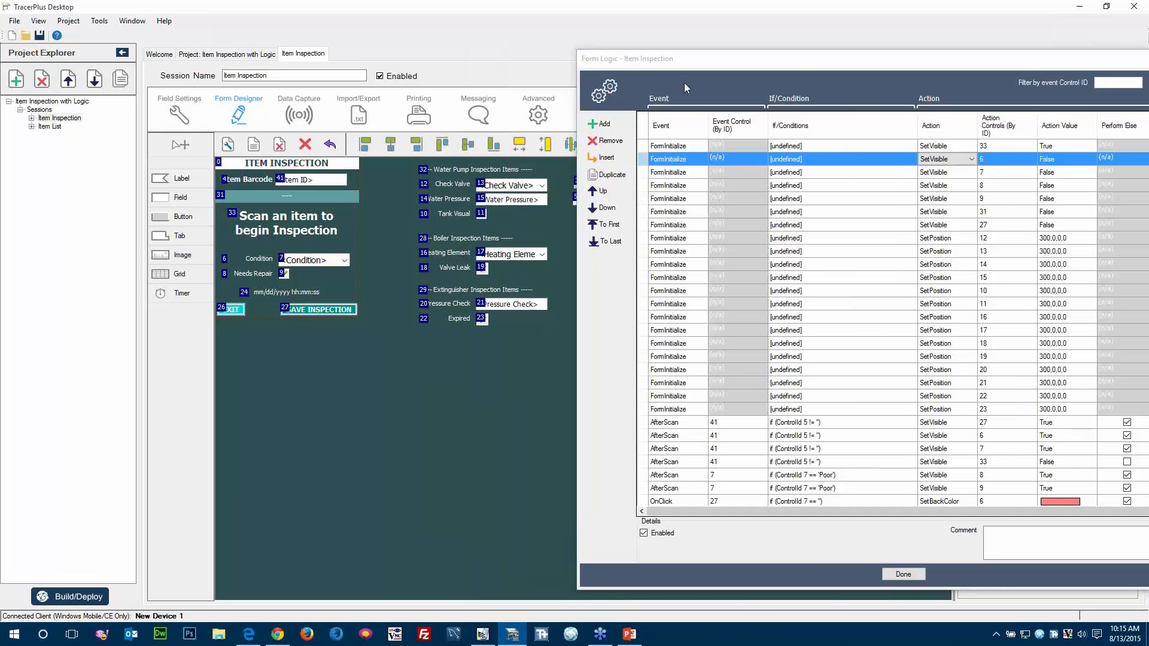
click(799, 60)
drag(797, 60, 615, 60)
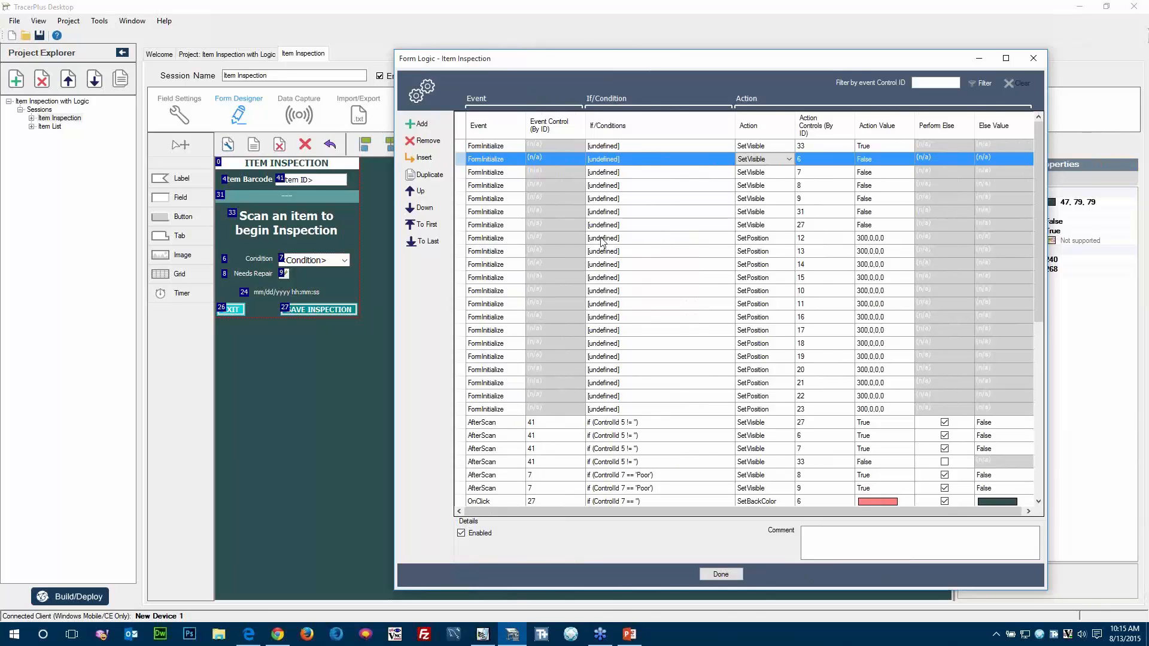
Inspect the coordinates that the FormInitialize SetPosition rule assigns to control 12.
click(486, 239)
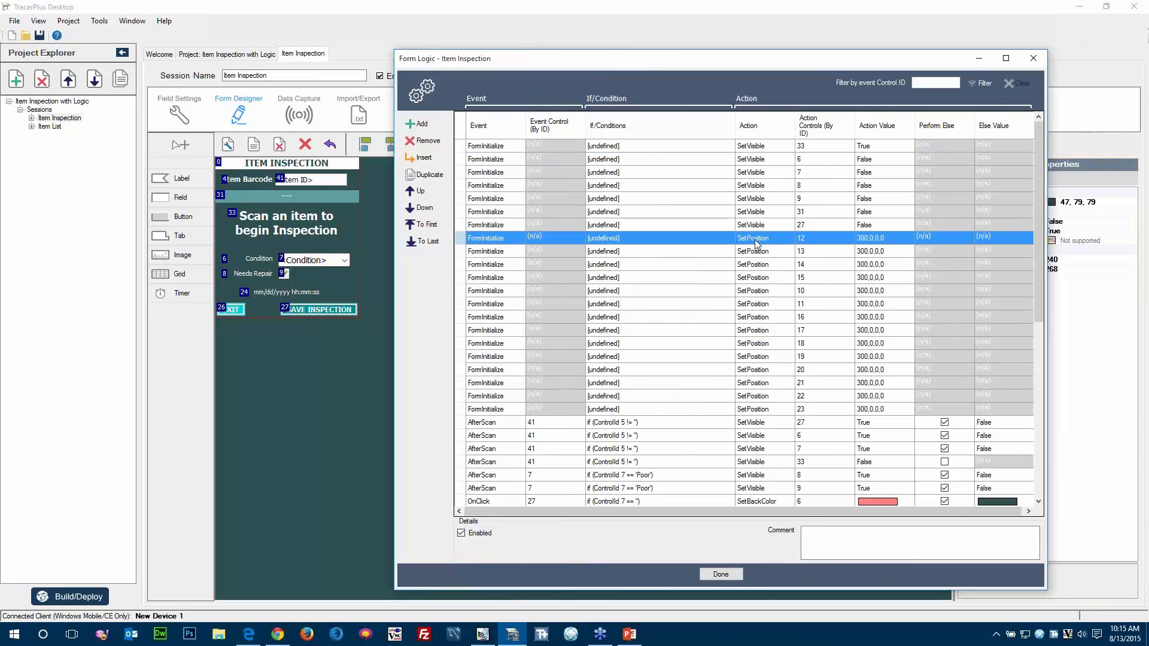
click(883, 239)
click(905, 238)
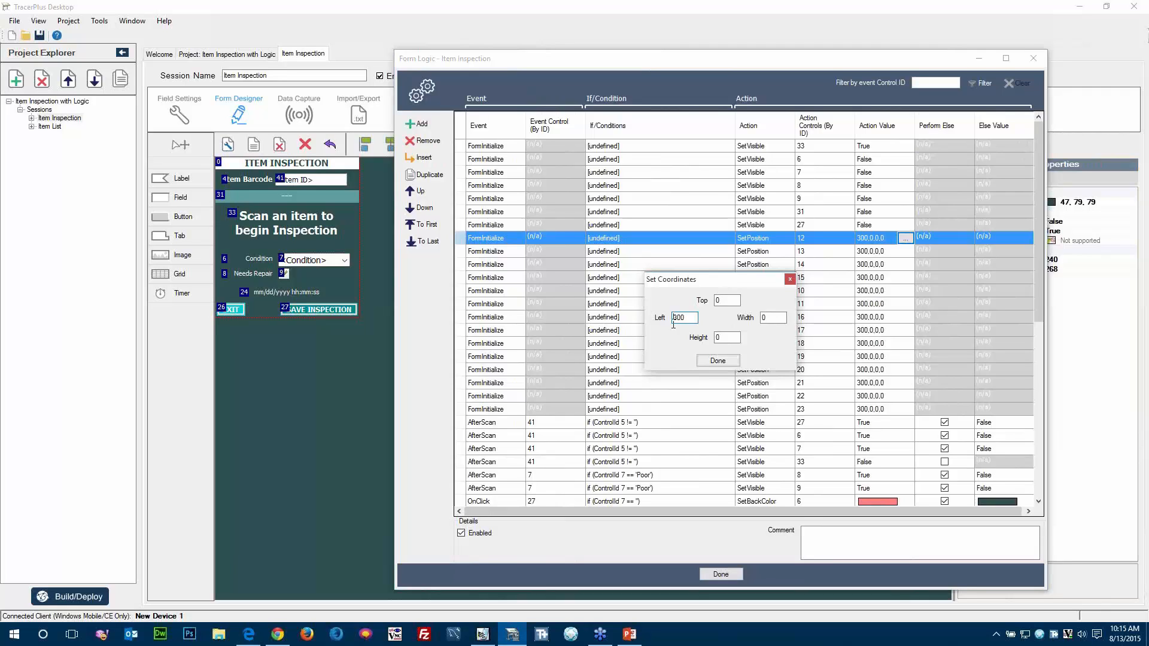
click(723, 361)
Examine the condition and available comparison types of the AfterScan rule that sets the visibility of control 27.
drag(1040, 318, 1042, 436)
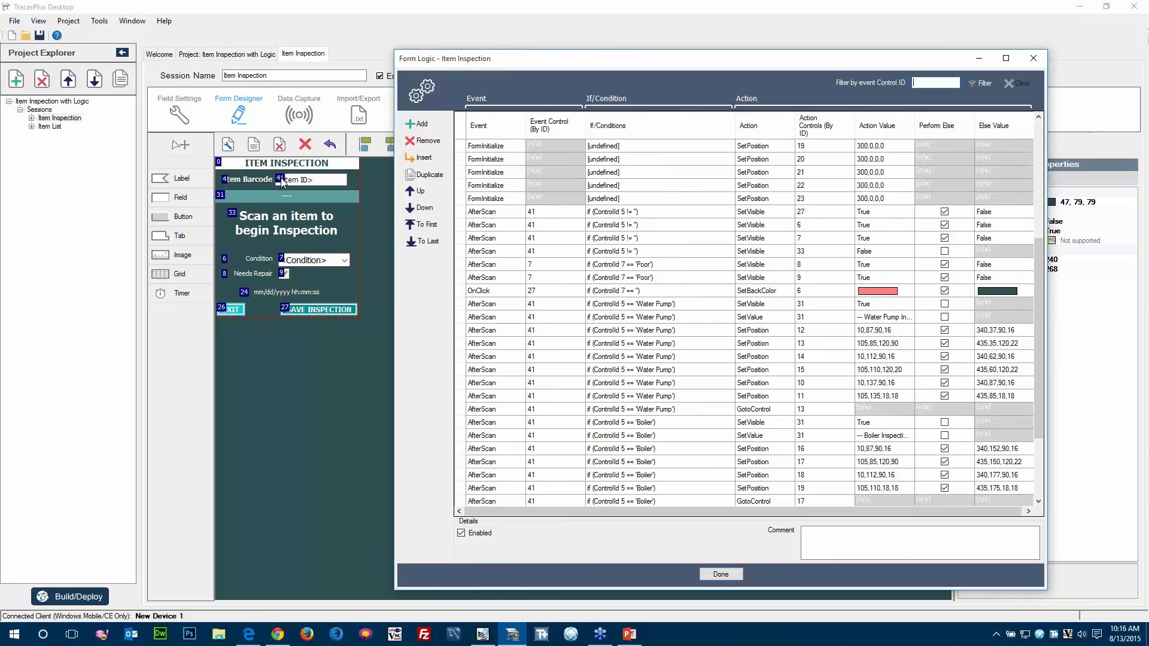
click(492, 214)
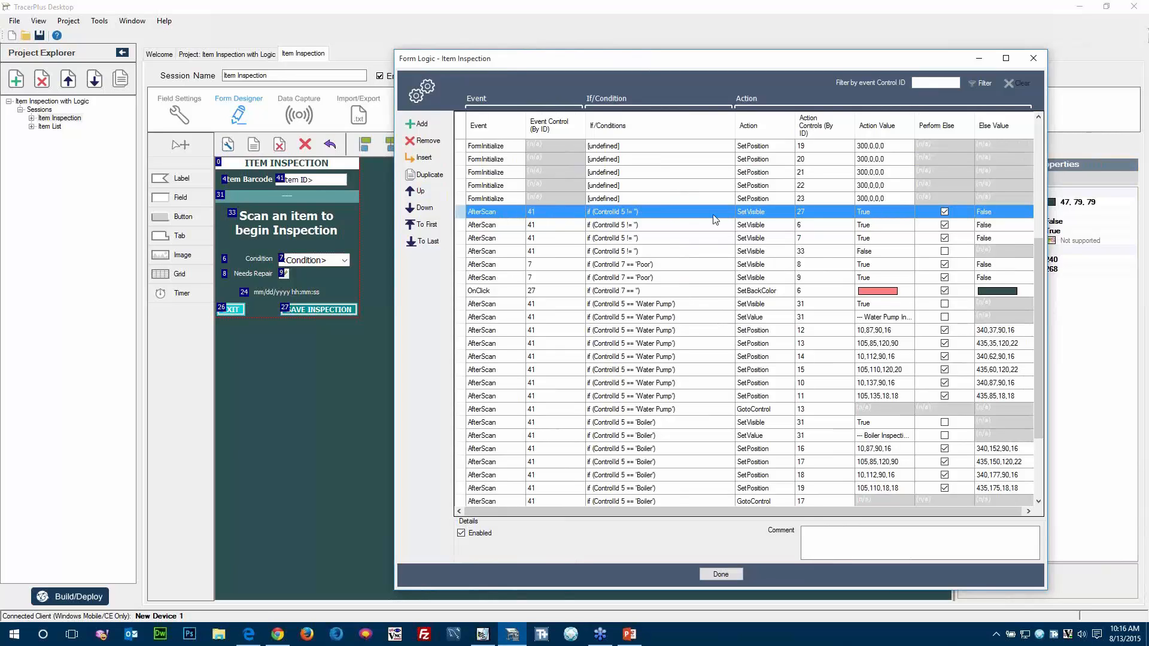
click(728, 211)
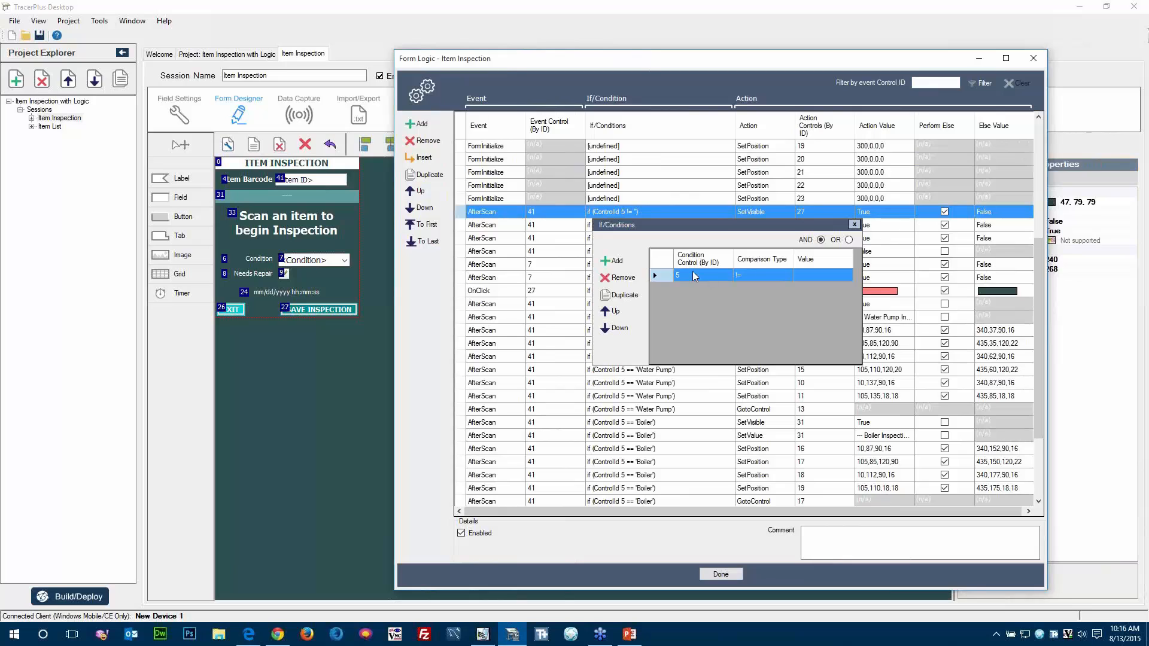
click(784, 276)
click(786, 276)
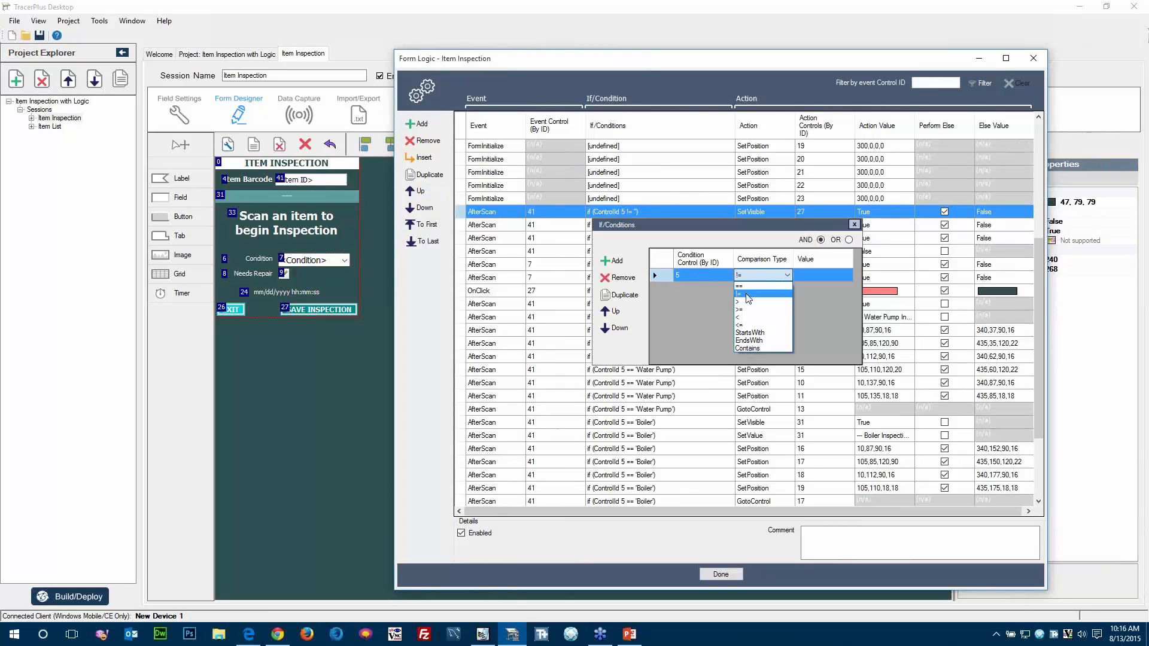
click(710, 308)
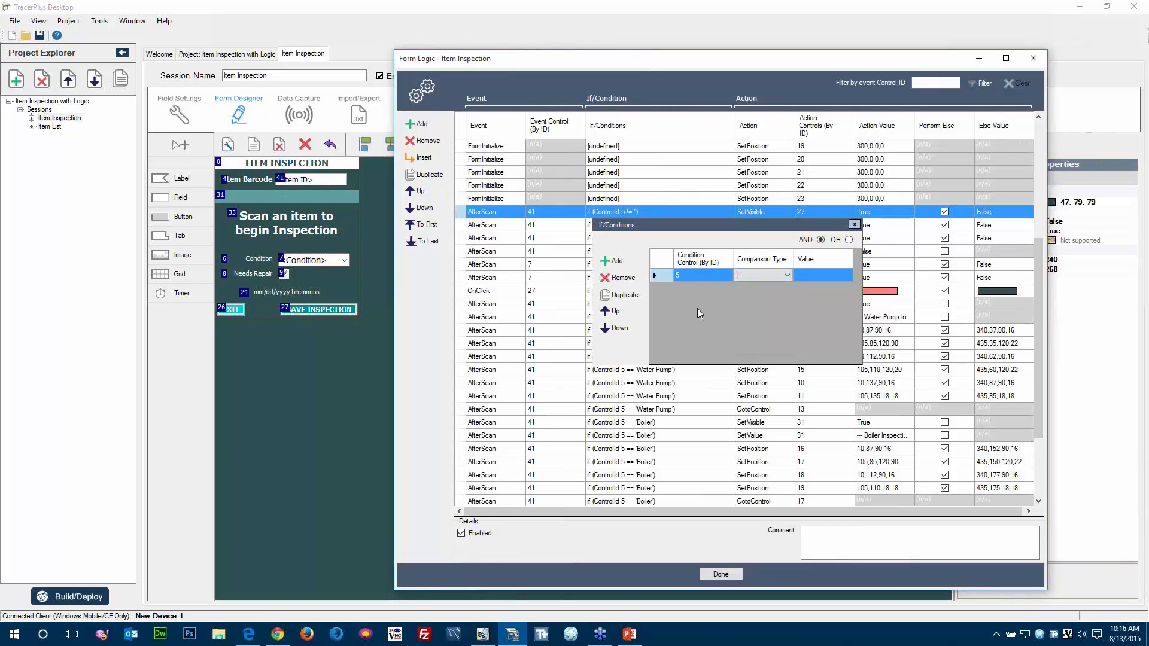
click(855, 225)
Locate the Item Type field and the Save Inspection button on the form to match them with the logic's control IDs.
drag(634, 64, 932, 84)
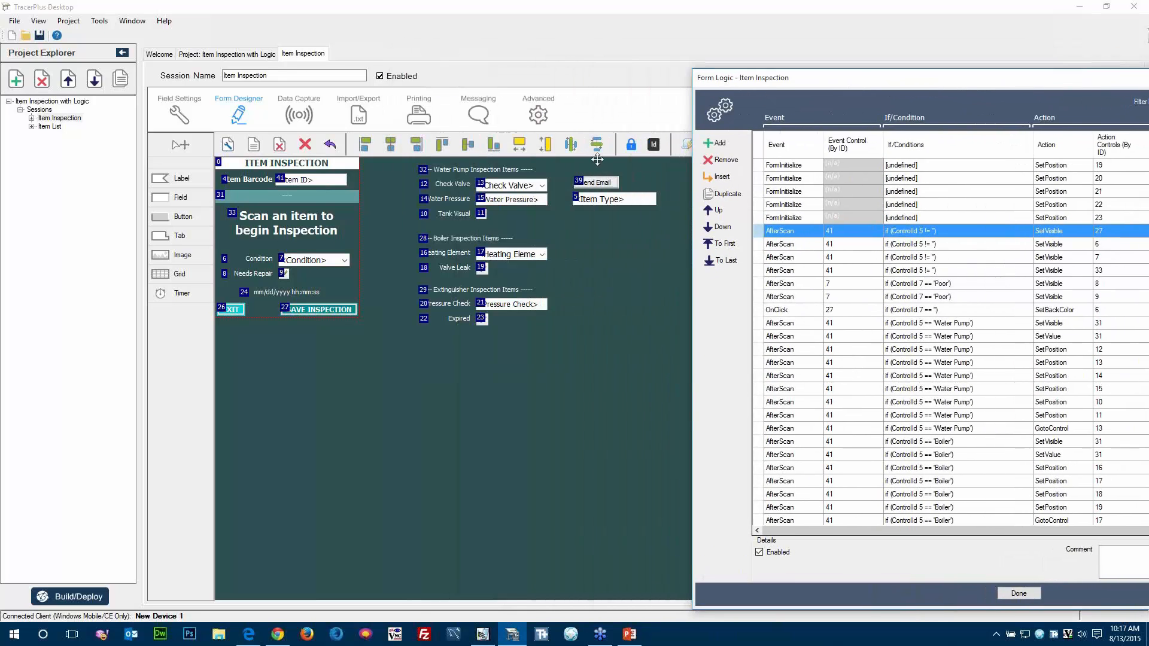
click(591, 198)
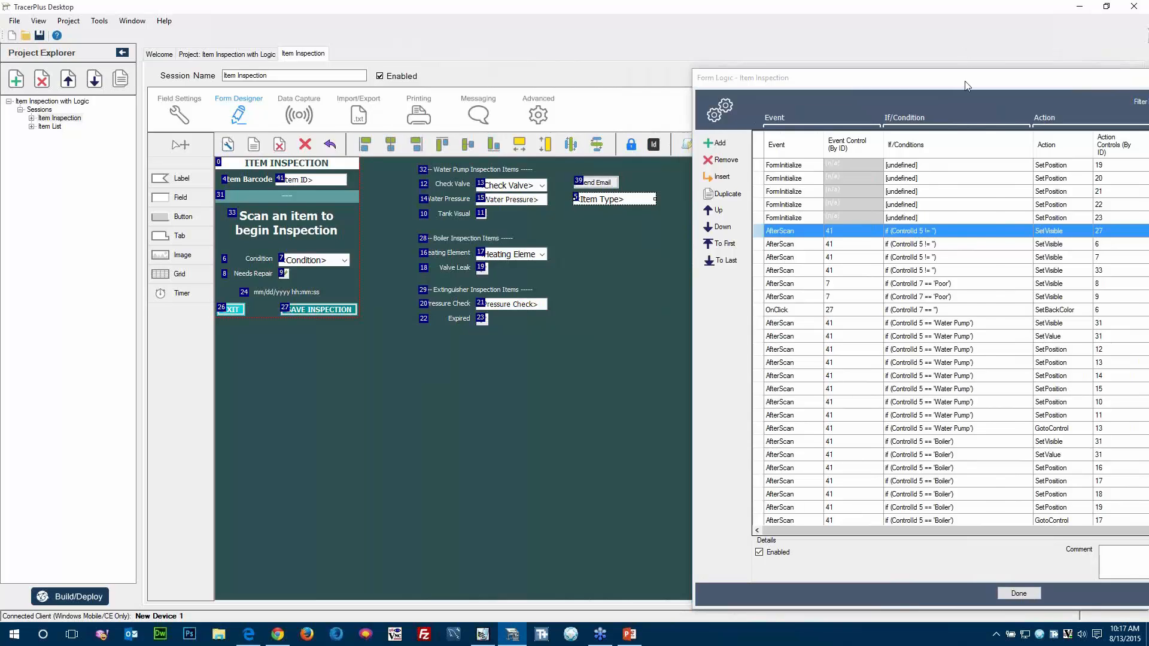
drag(965, 82, 708, 39)
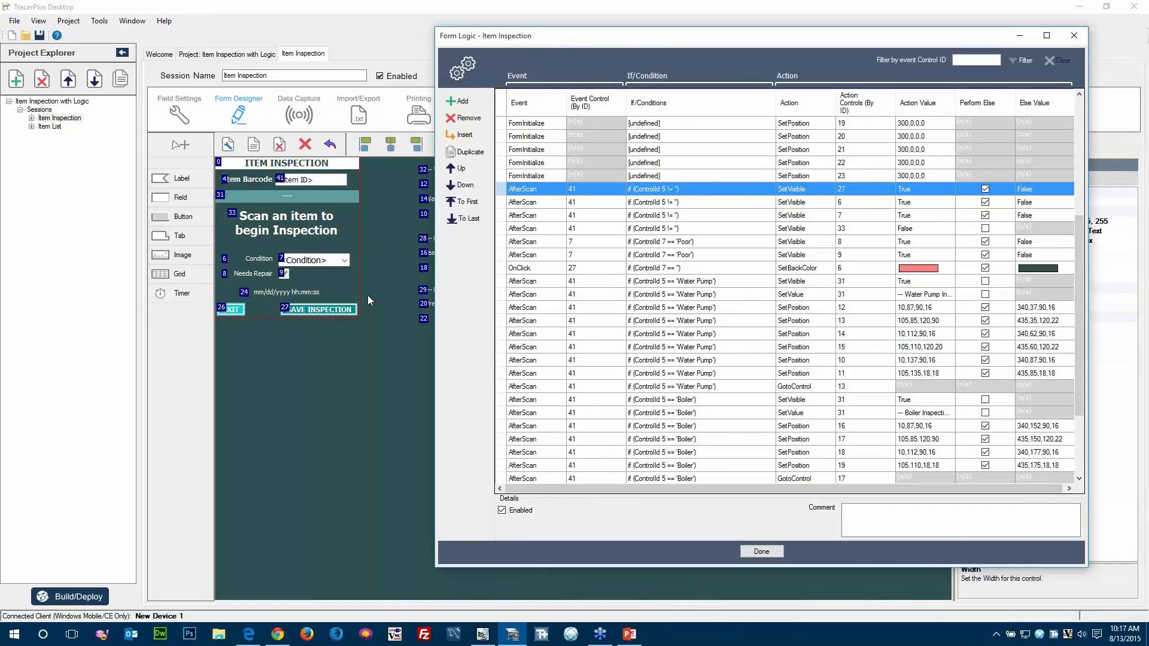
click(308, 310)
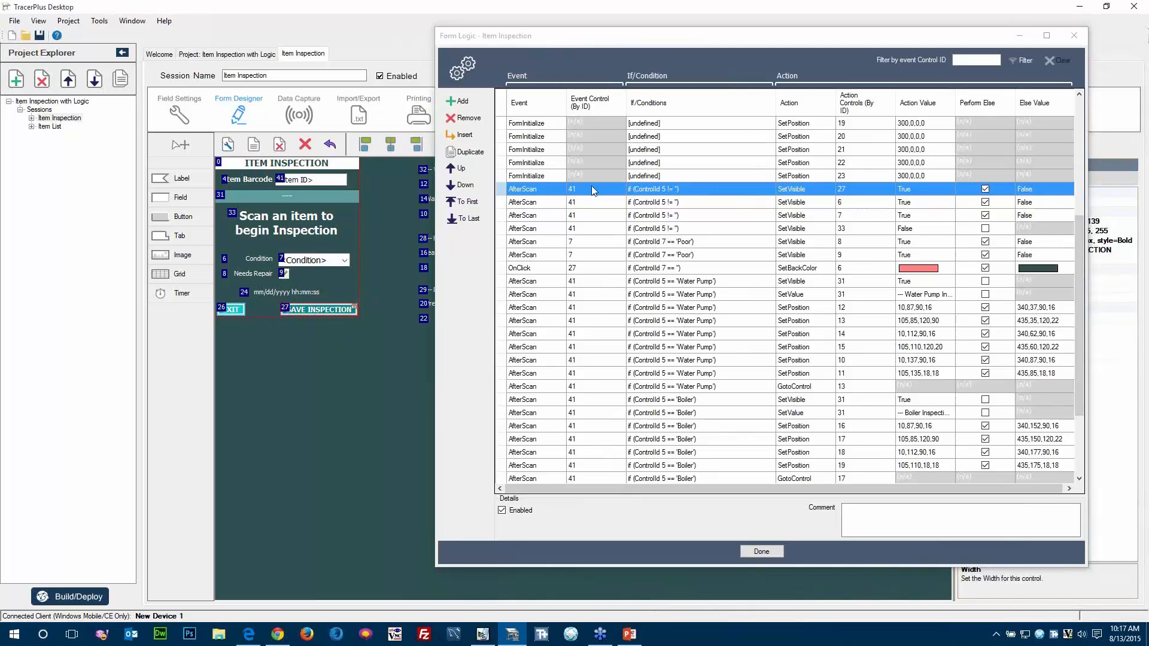
Examine the AfterScan SetVisible rules for controls 6, 7 and 33, including the conditions for controls 6 and 33.
click(675, 202)
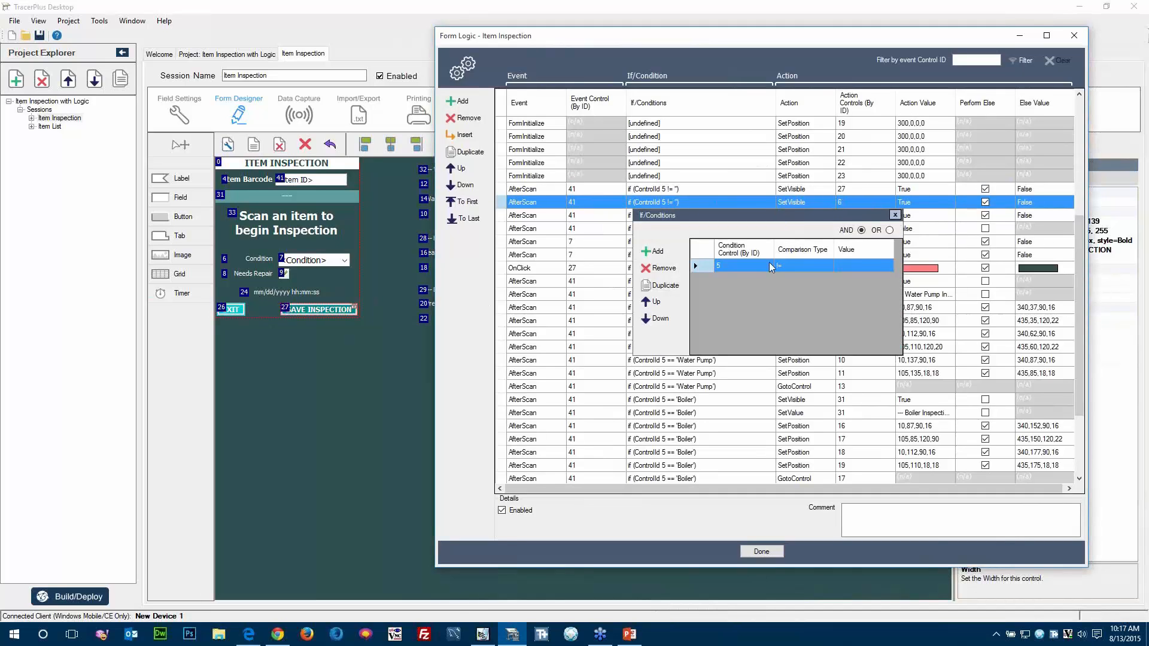
click(895, 215)
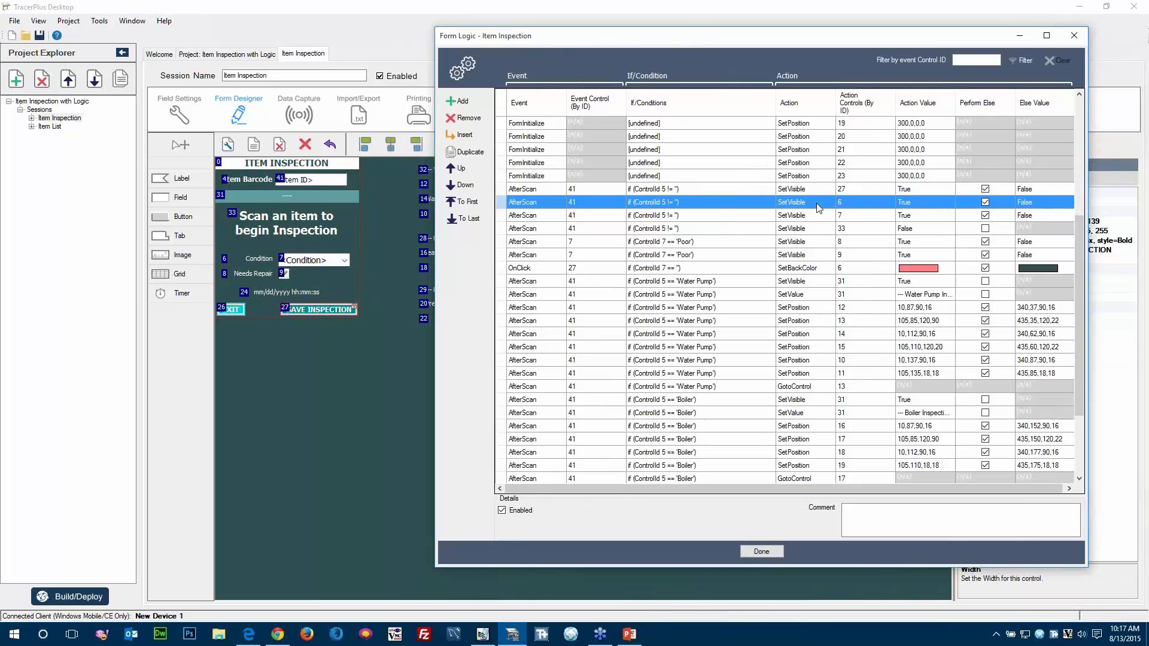
click(849, 217)
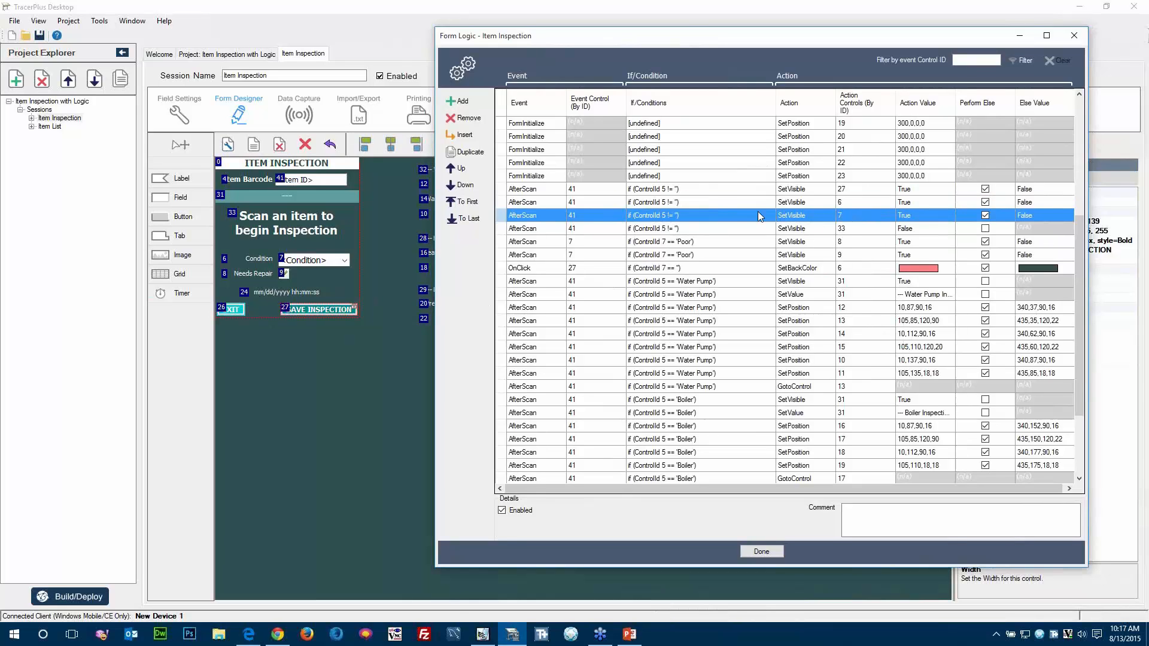
double_click(672, 228)
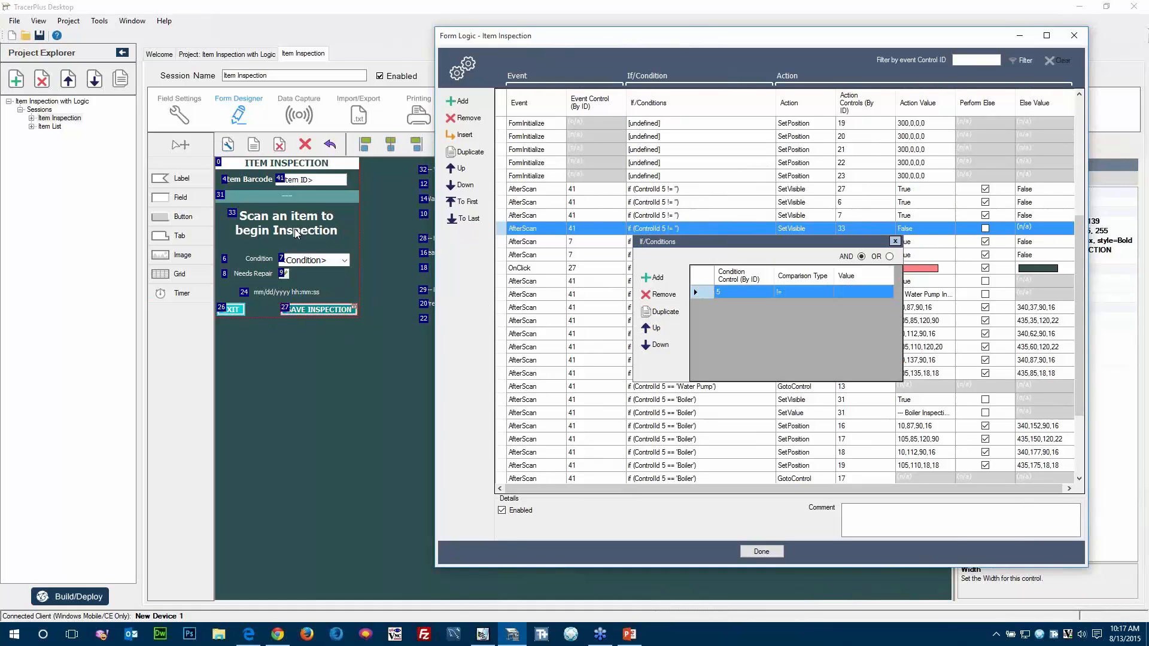
Inspect the 'Poor' condition of the AfterScan rule that sets the visibility of control 8.
click(523, 242)
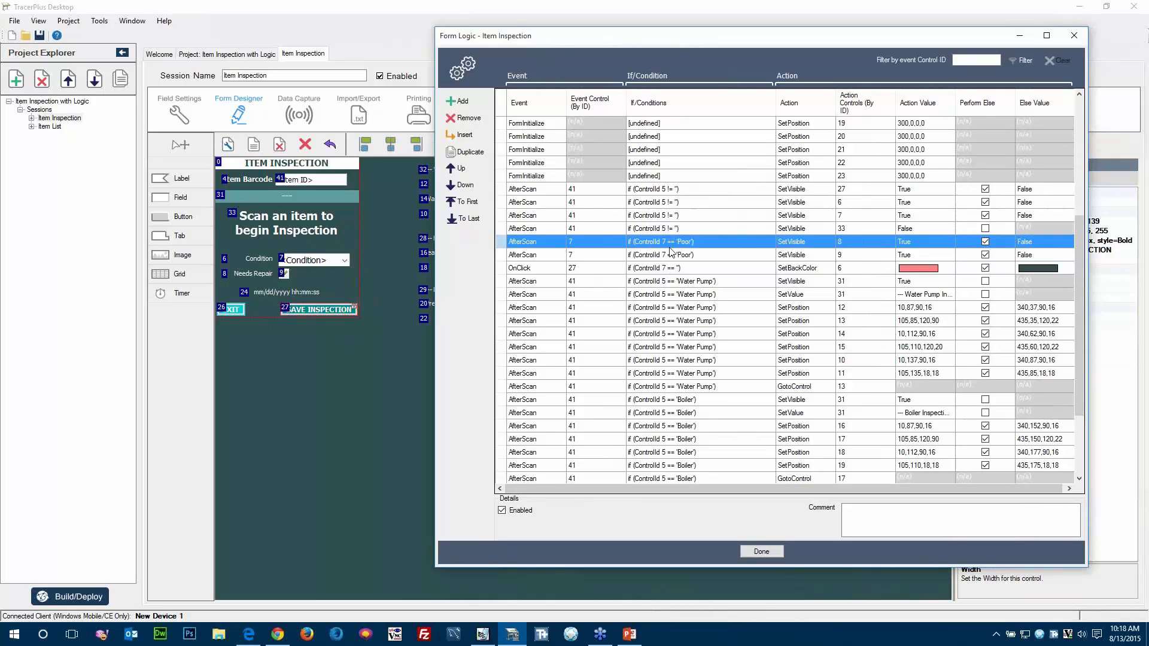
double_click(768, 244)
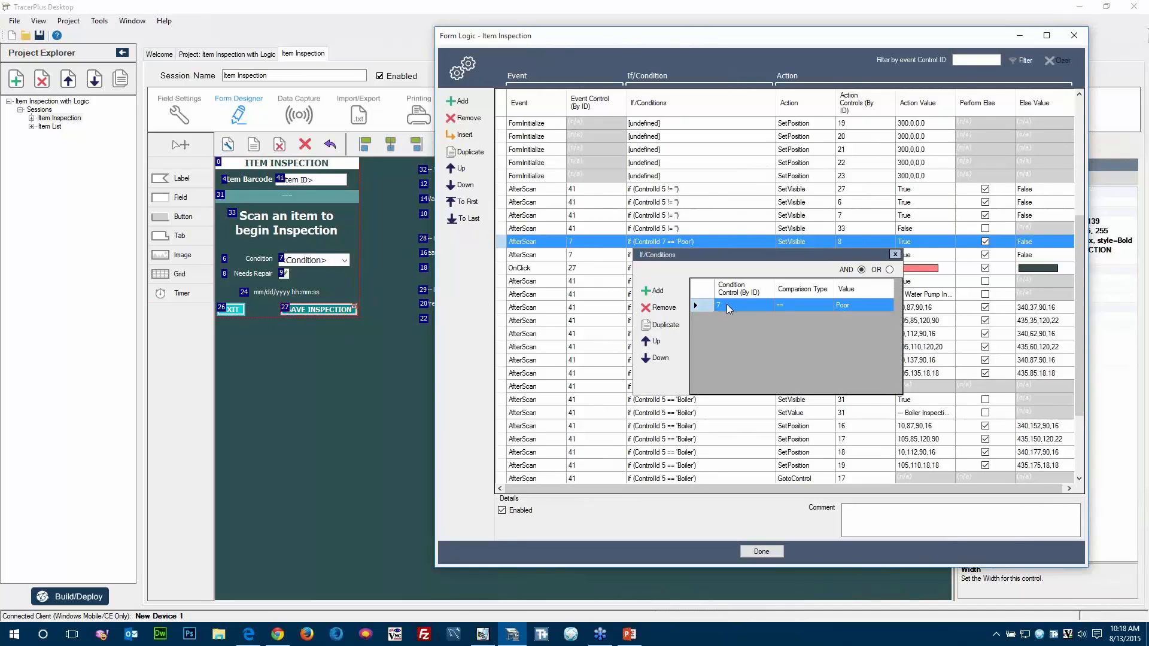
click(895, 255)
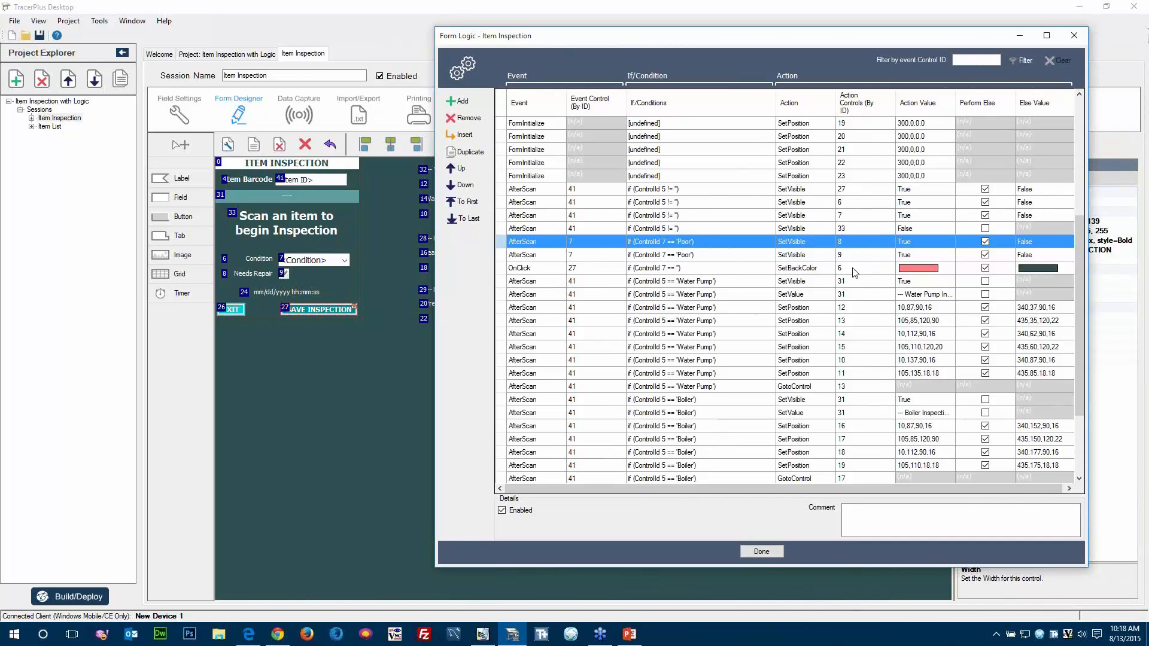
Inspect the OnClick SetBackColor rule for control 27 and view the colour options for its action value without changing them.
click(526, 271)
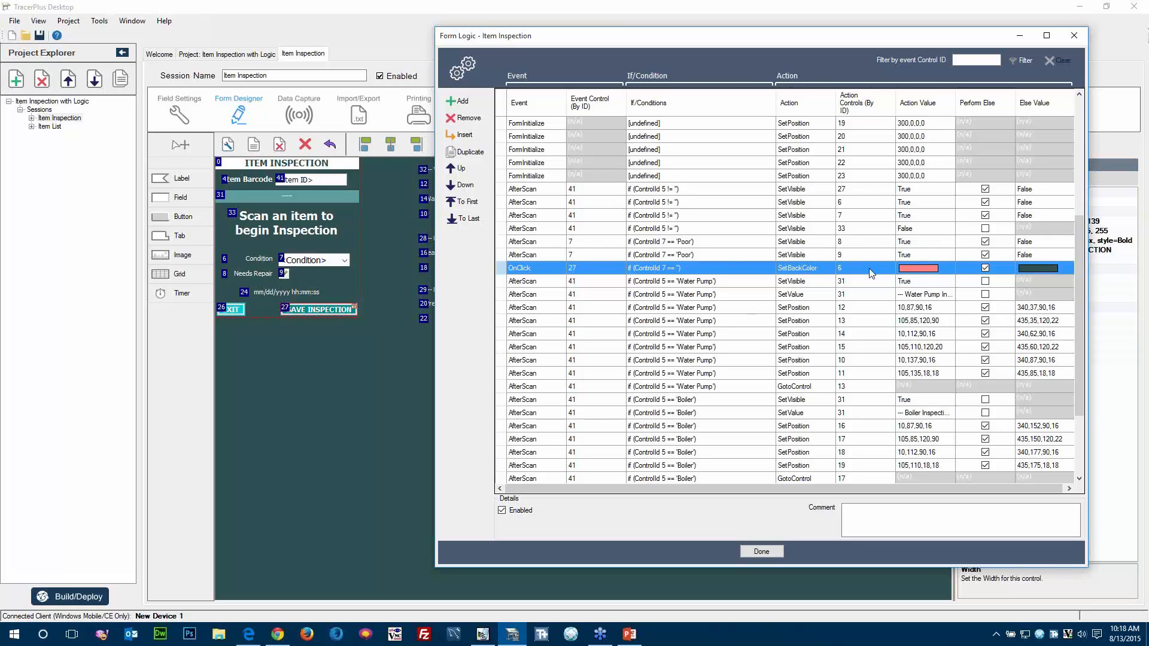
click(952, 273)
click(947, 270)
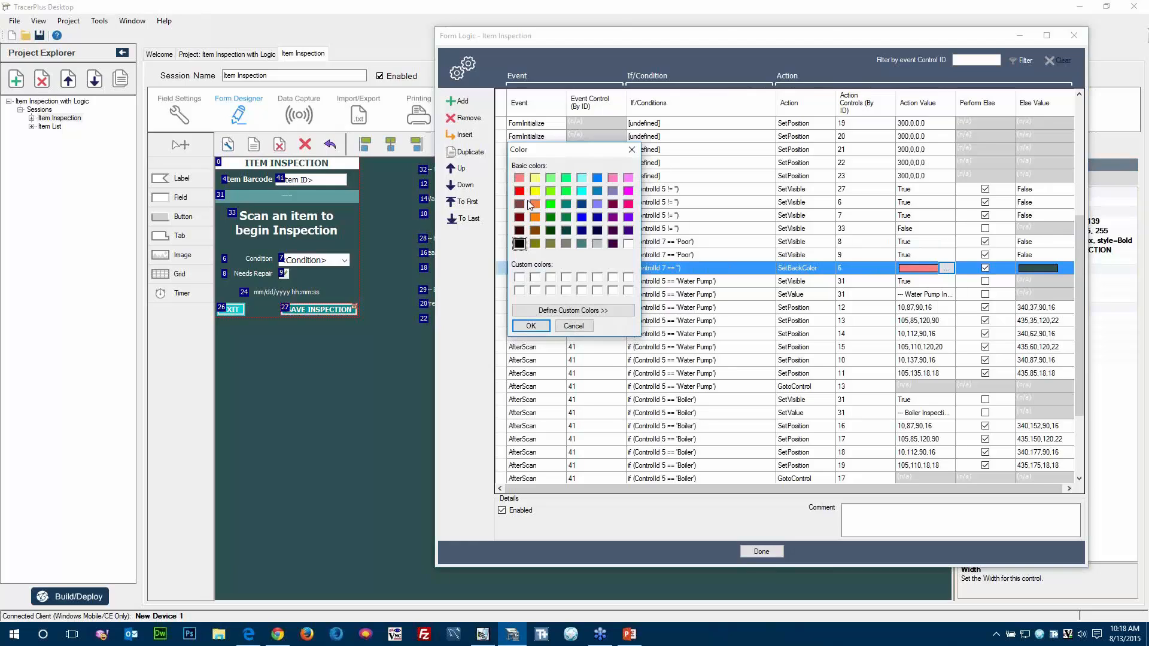
click(574, 327)
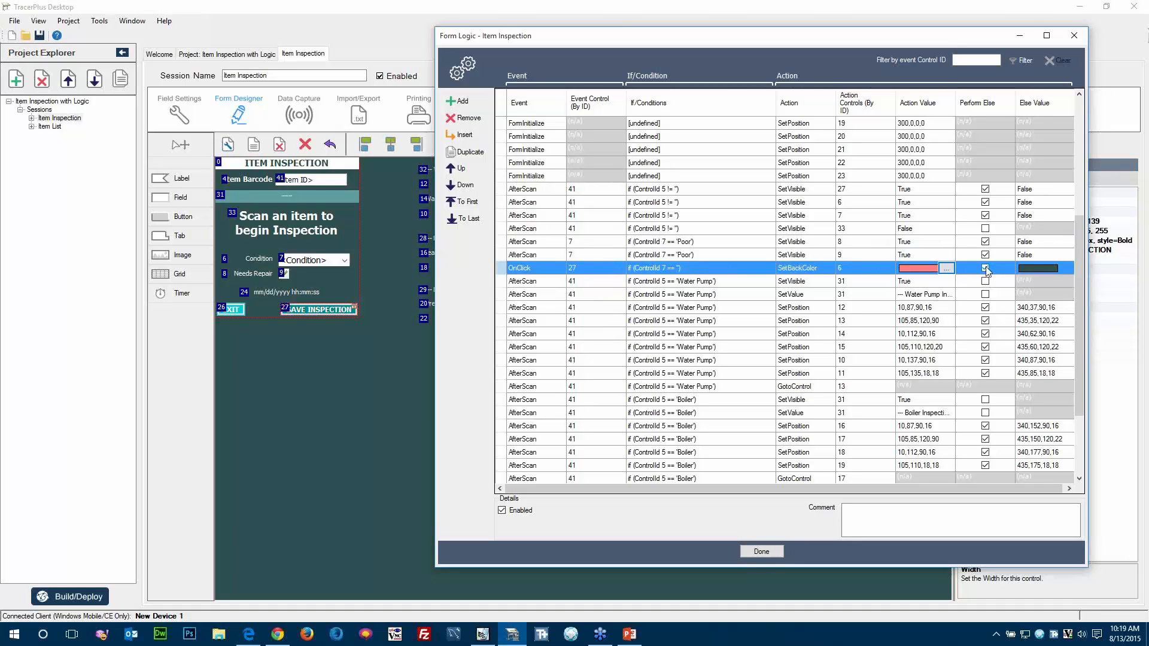
Set the else value of the OnClick SetBackColor rule for control 6 to black.
mouse_move(1059, 278)
click(1057, 267)
click(1065, 268)
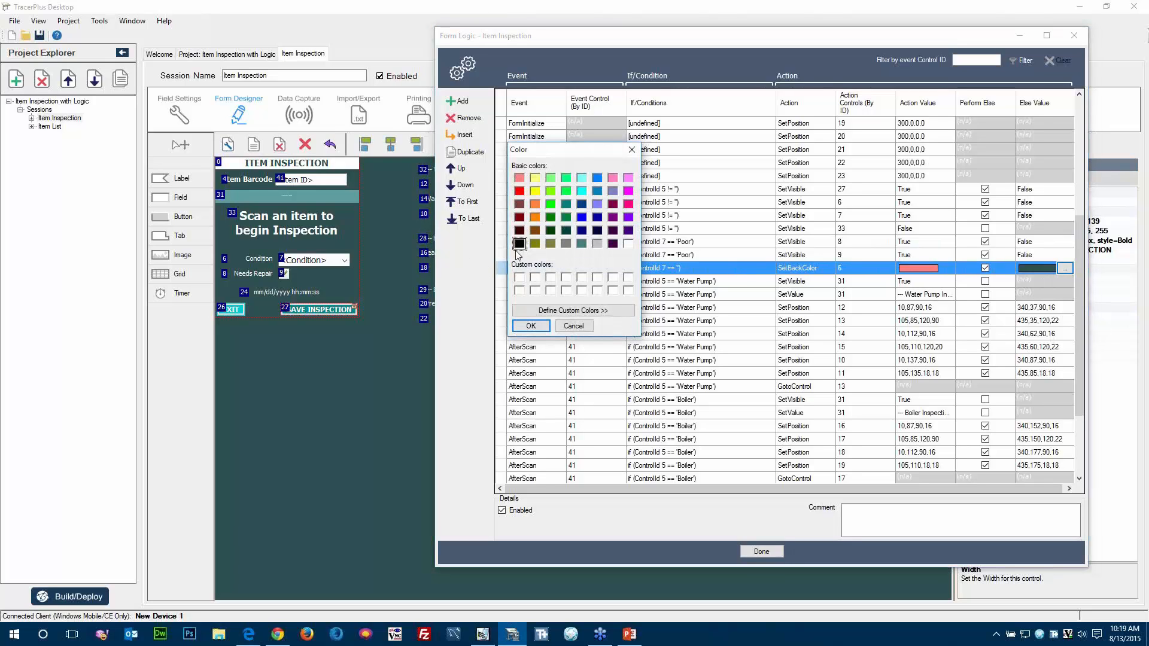
click(531, 326)
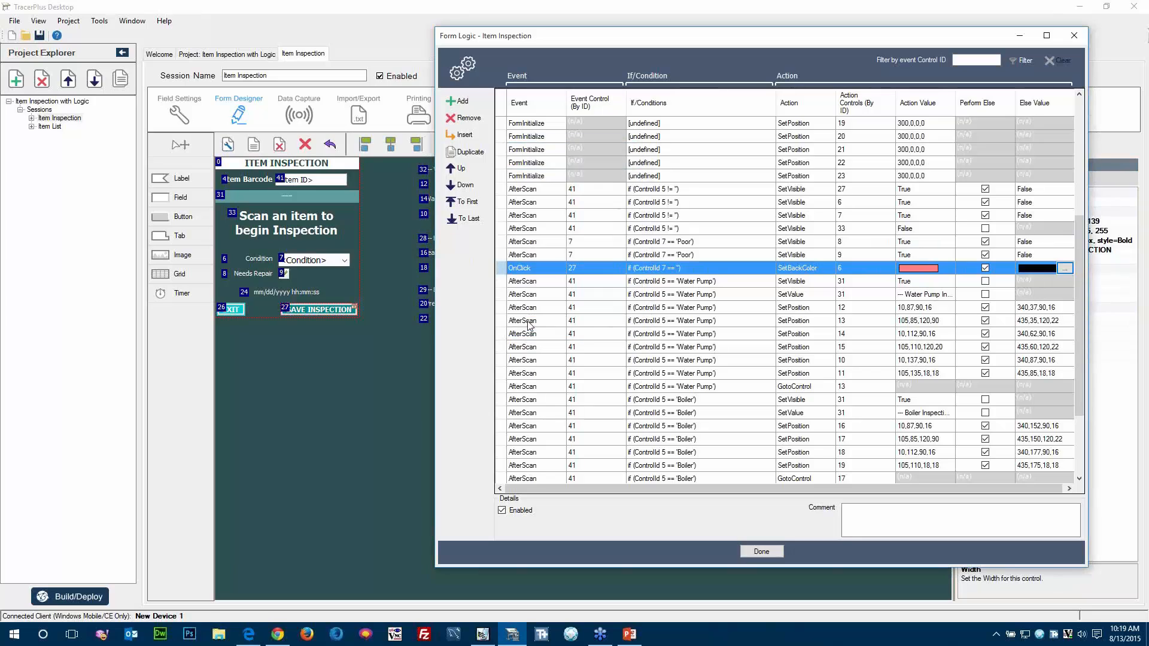
Review the Water Pump, Boiler and Extinguisher rules and locate the header label they target, control 31, on the form.
scroll(638, 331, down, 2)
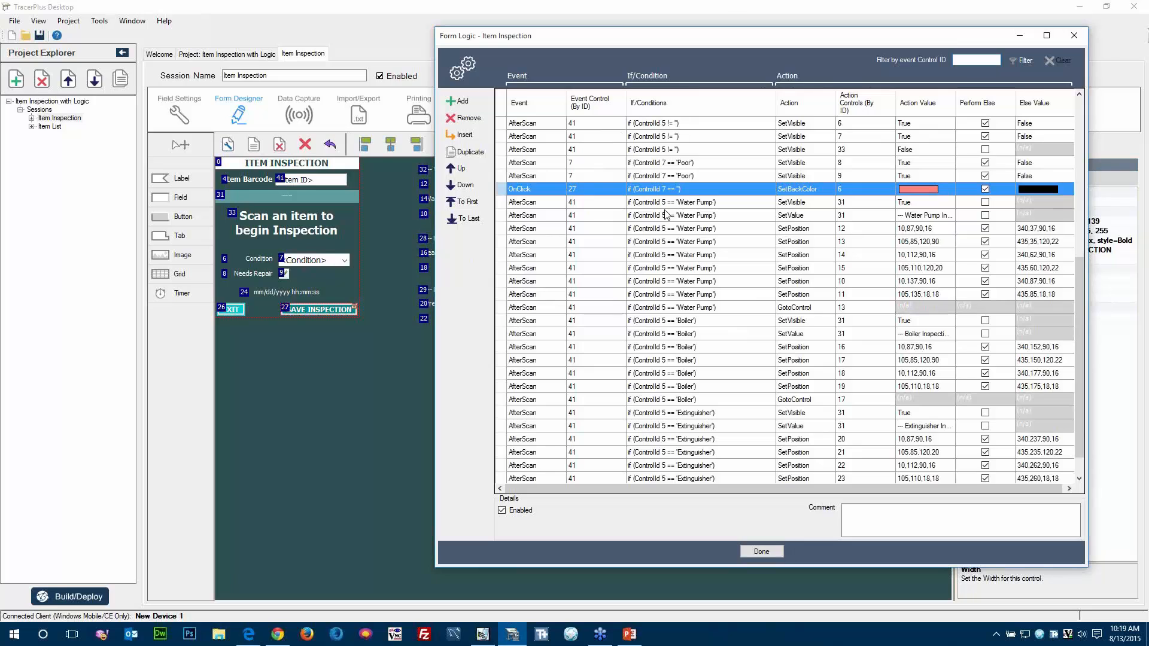
scroll(696, 246, down, 1)
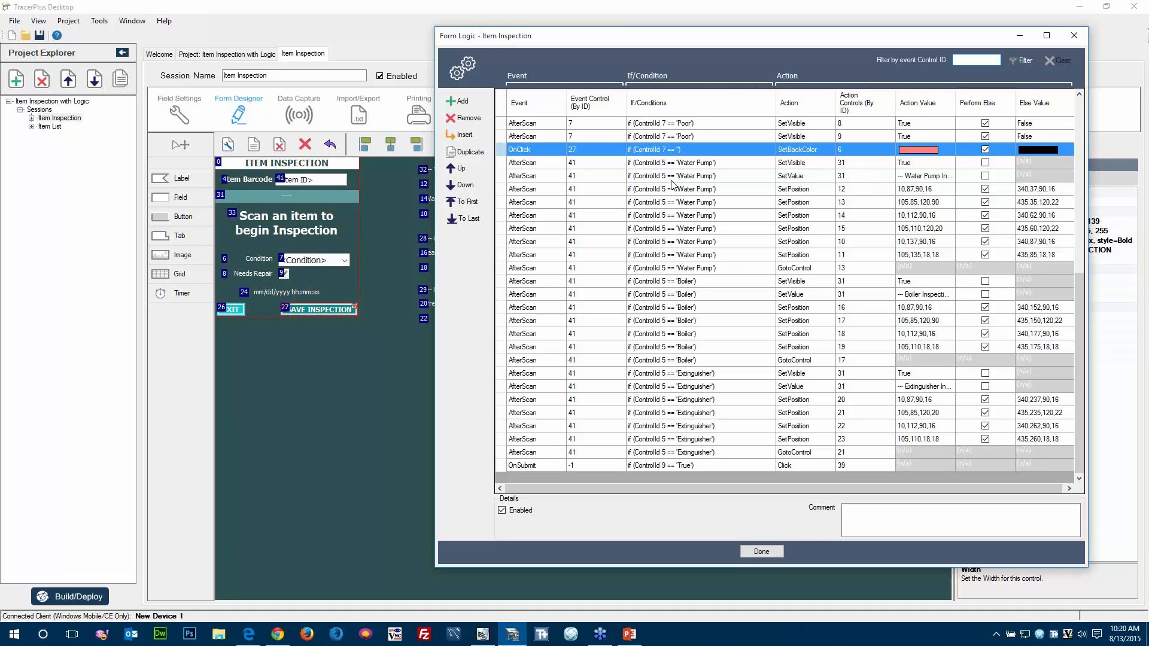
click(232, 199)
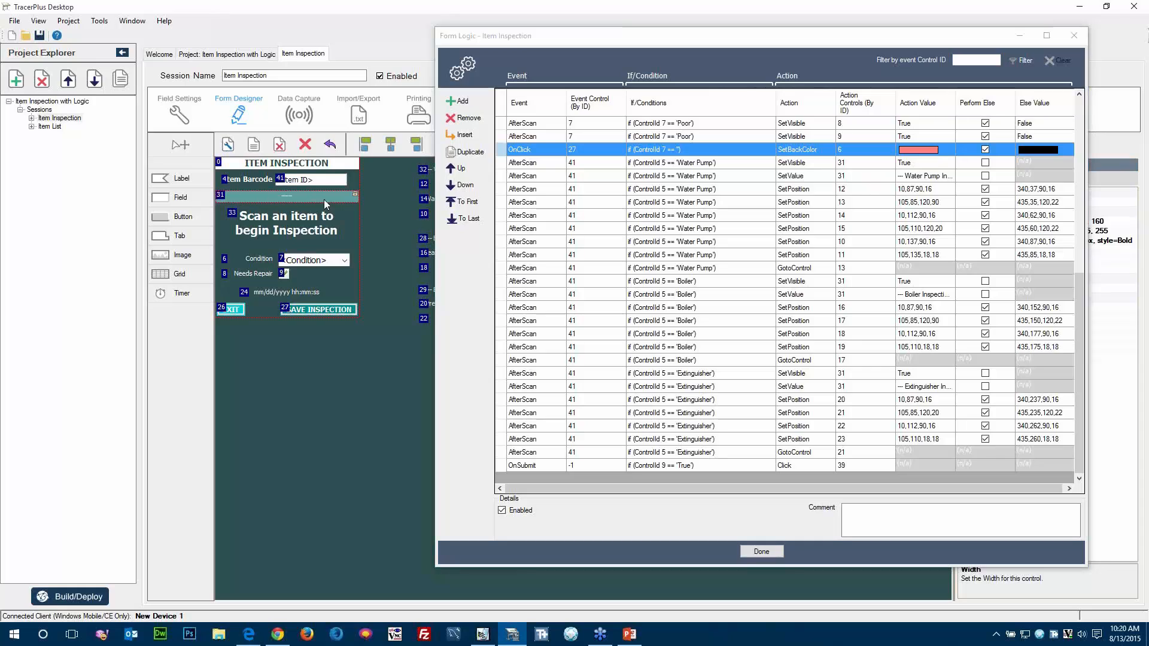
Switch to Pocket Controller-Pro and submit item barcode 1001 in the inspection form.
click(482, 634)
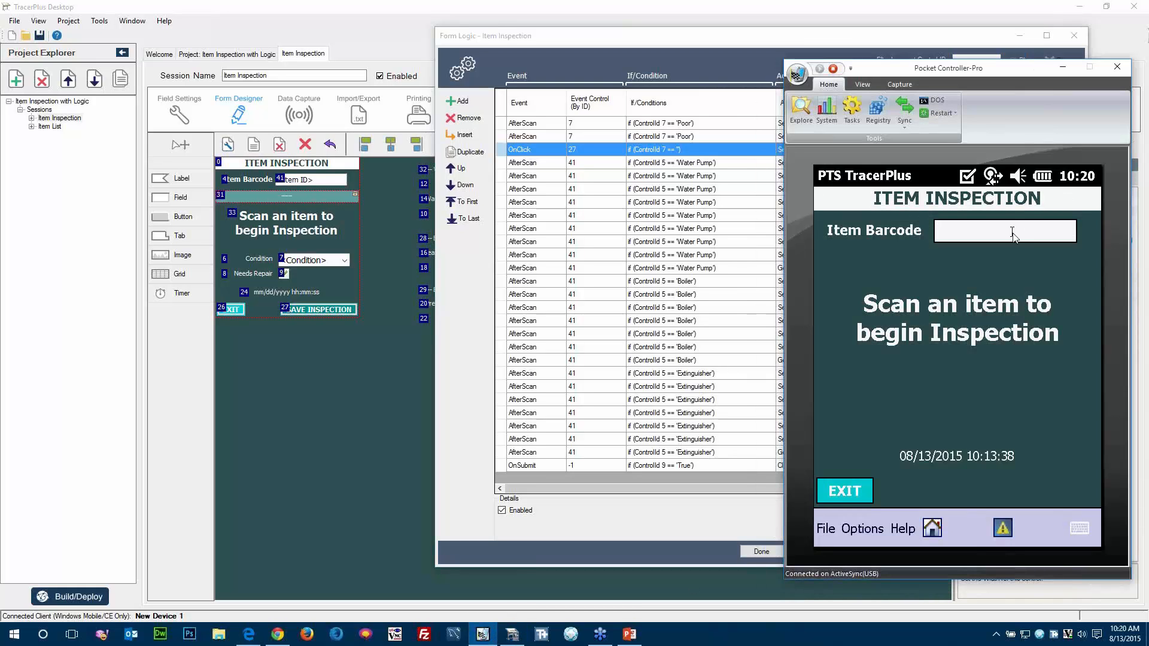
text(1001)
key(Return)
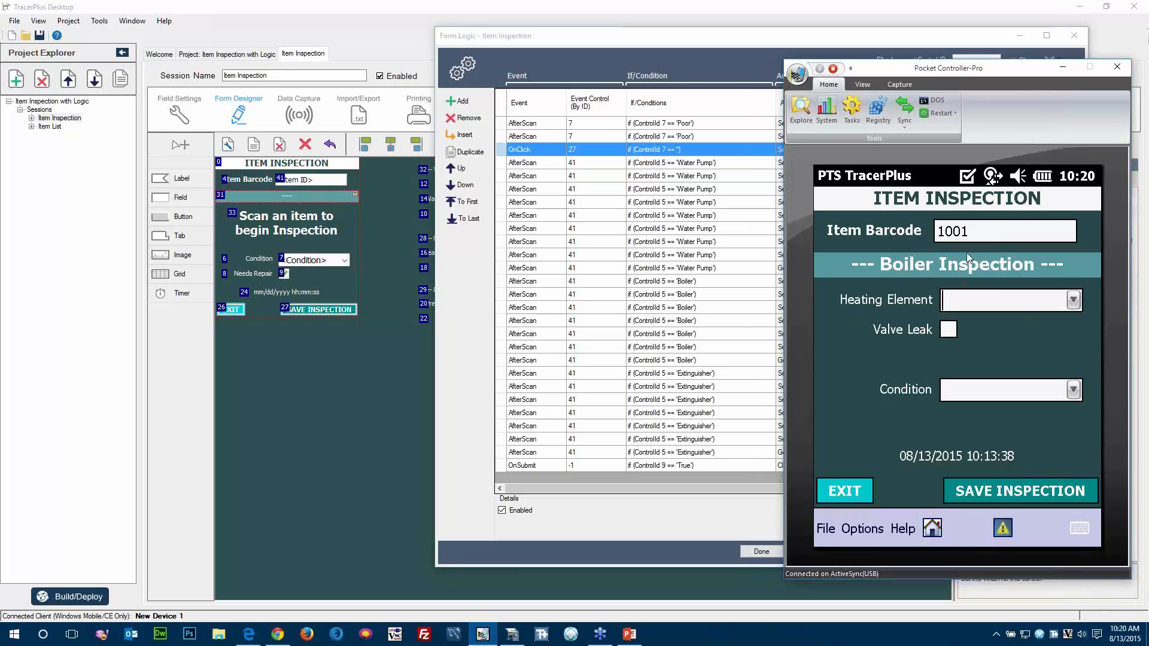
Examine the Water Pump SetVisible and SetValue rules for control 31, widening the Action Value column to show the full text.
click(681, 163)
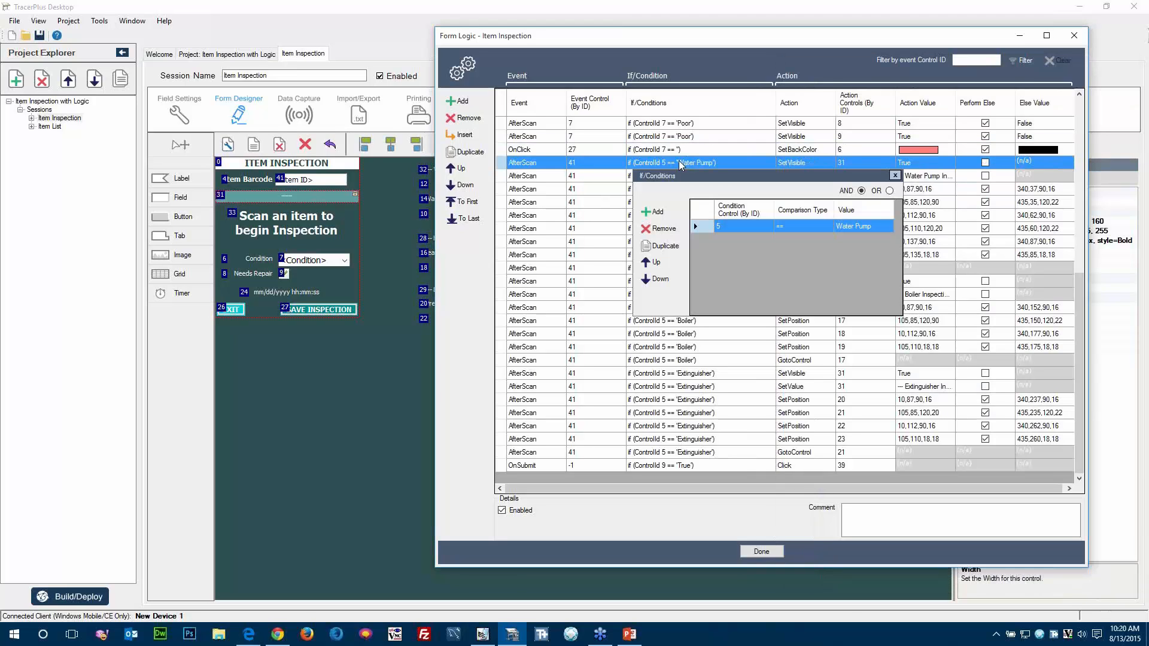
click(931, 176)
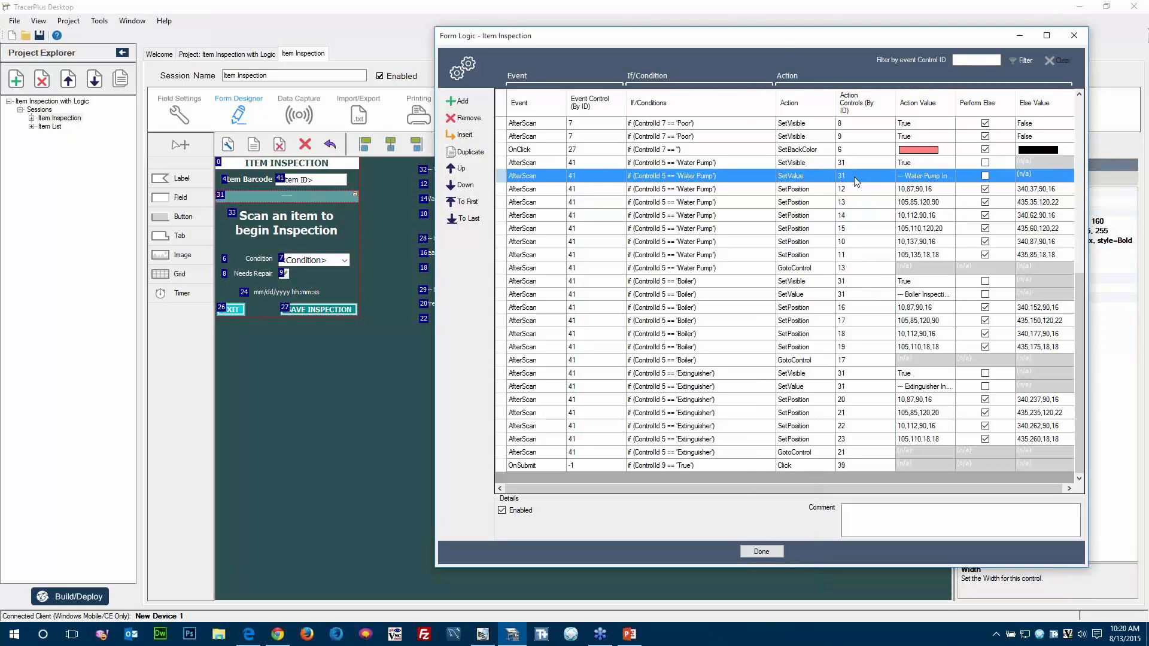
drag(956, 106, 1001, 106)
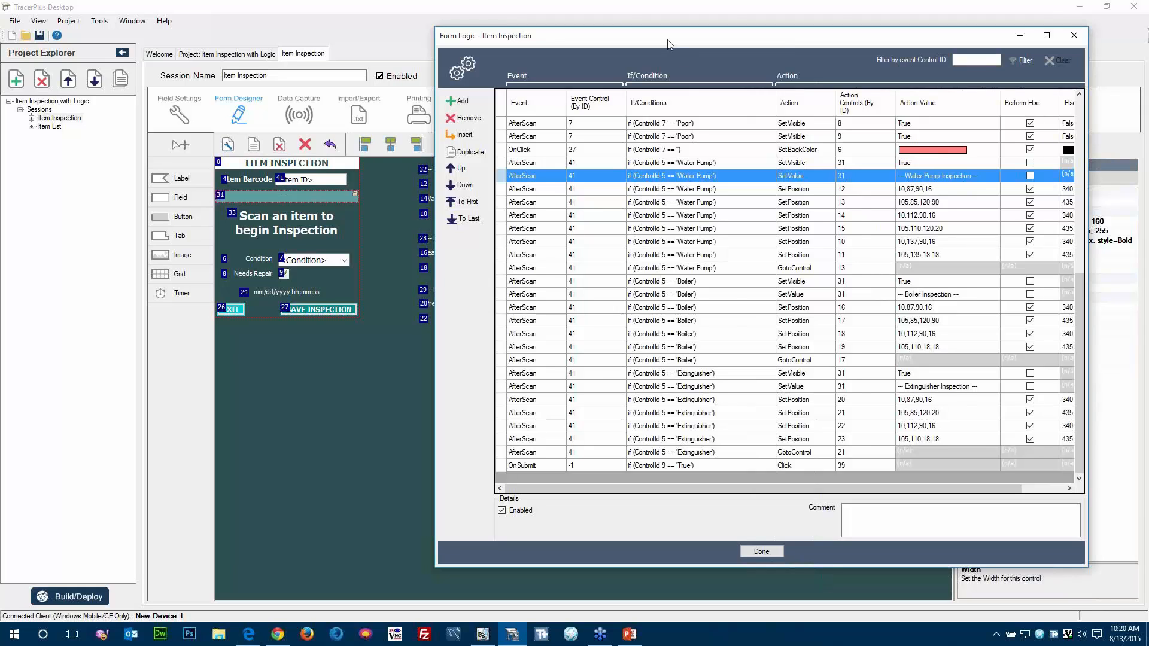
Move the Form Logic window aside to examine the Water Pump Inspection Items on the form, and bring it back.
drag(672, 43, 812, 57)
click(462, 182)
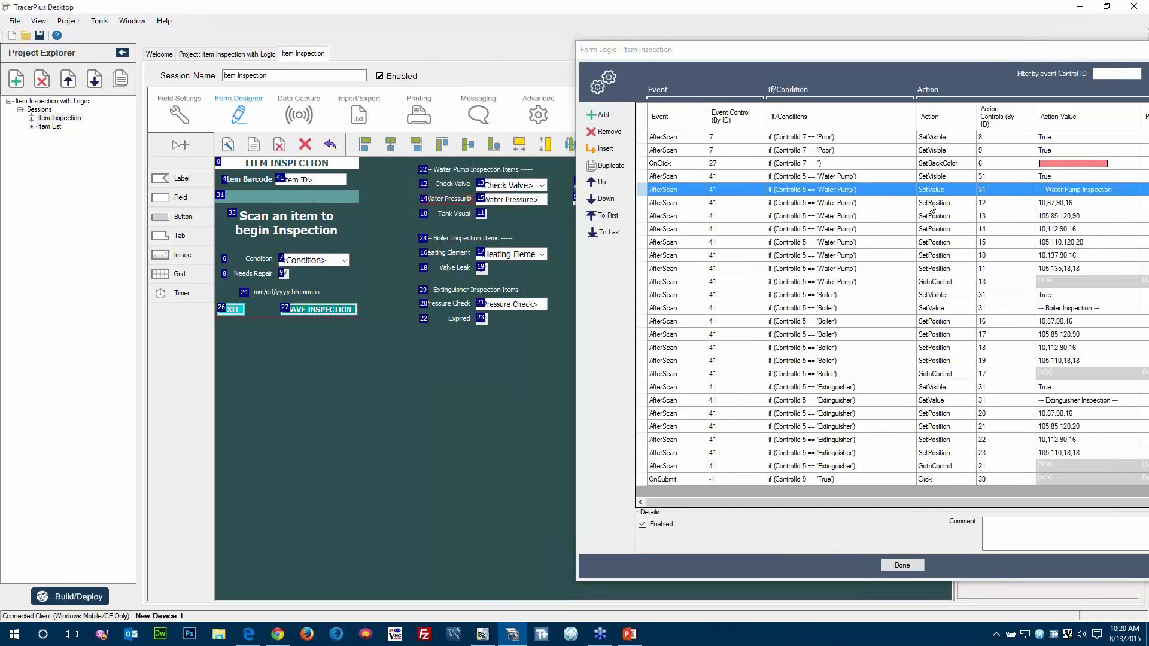
drag(927, 57, 773, 58)
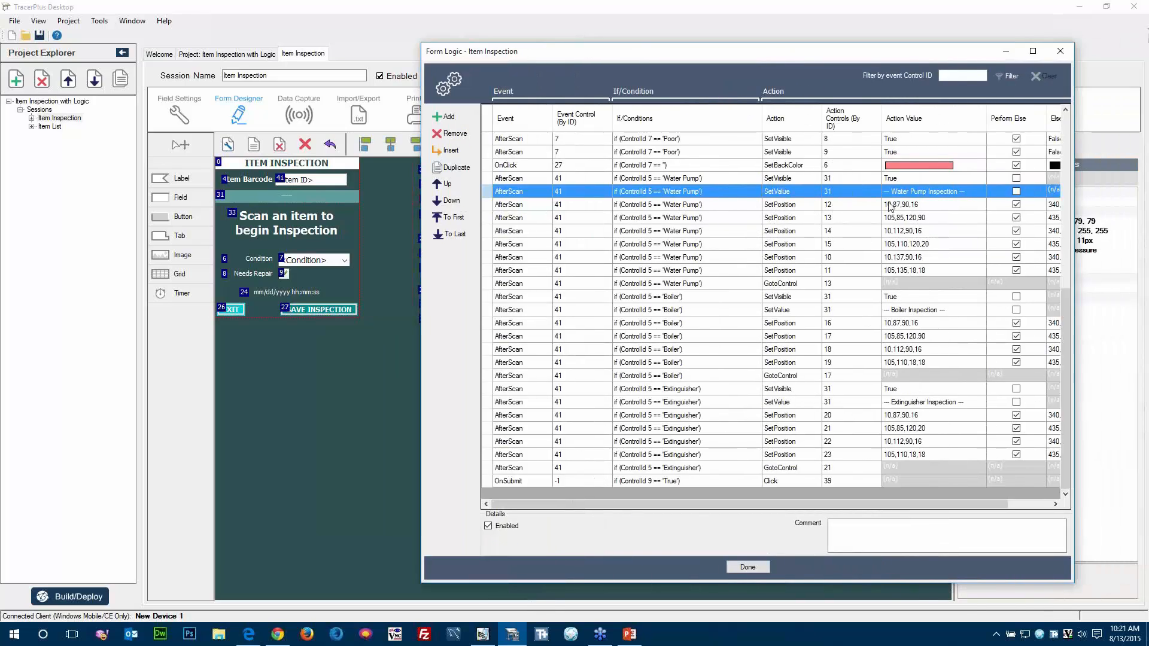
Inspect the coordinates set by the Water Pump SetPosition rules for controls 12 and 13.
click(920, 206)
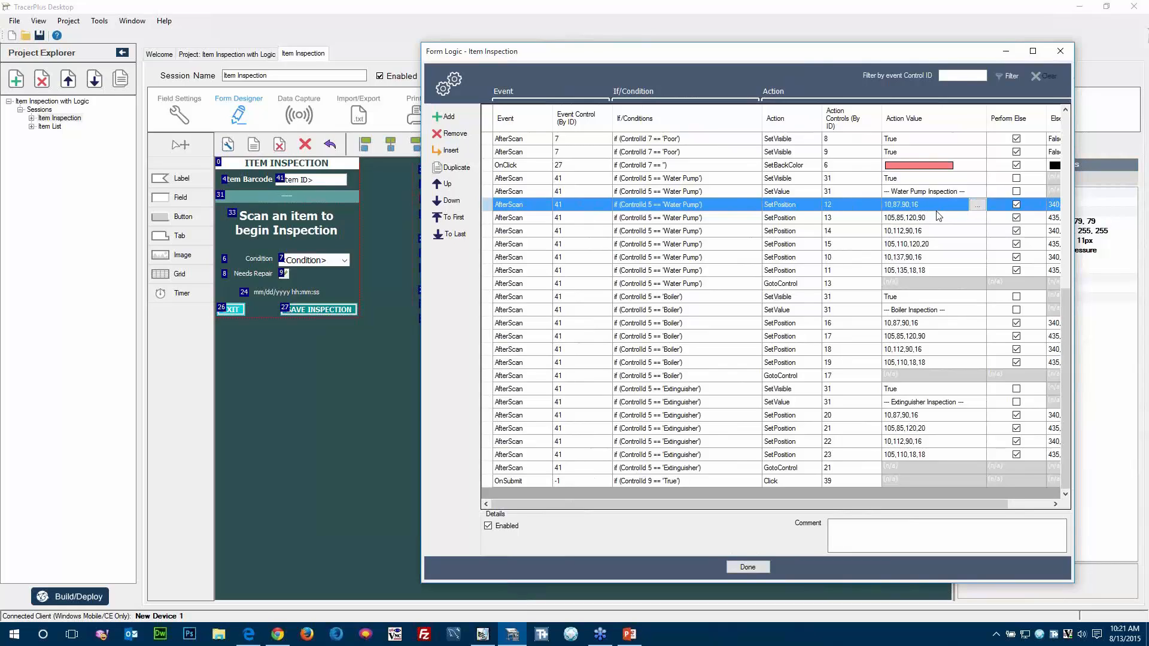
click(977, 205)
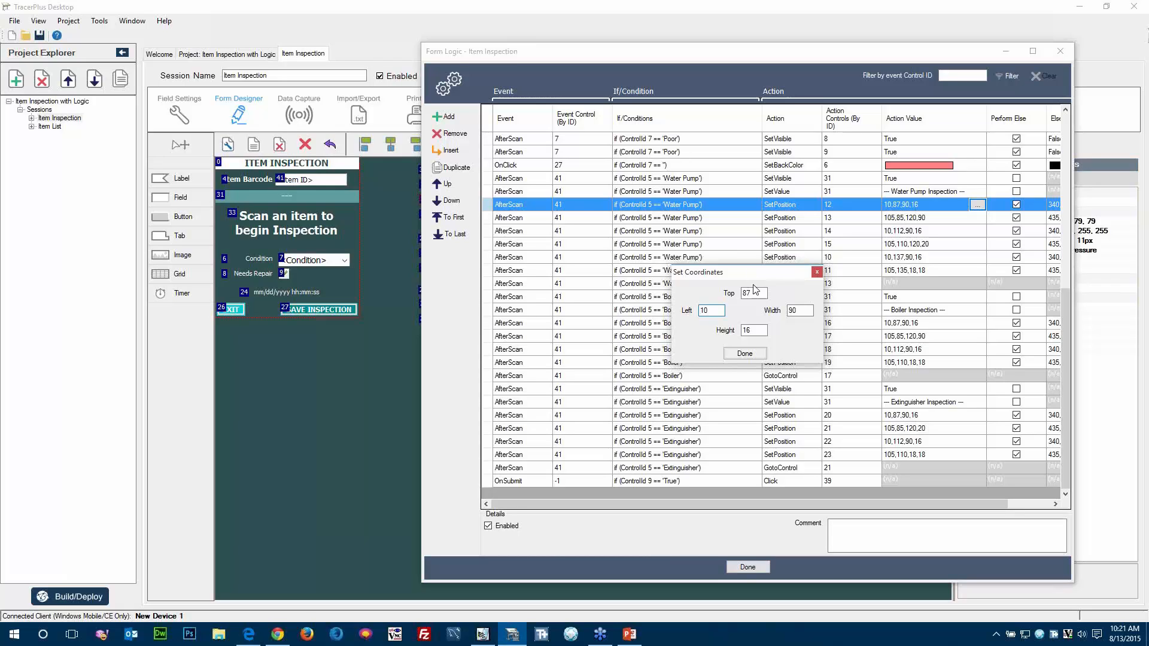
click(749, 357)
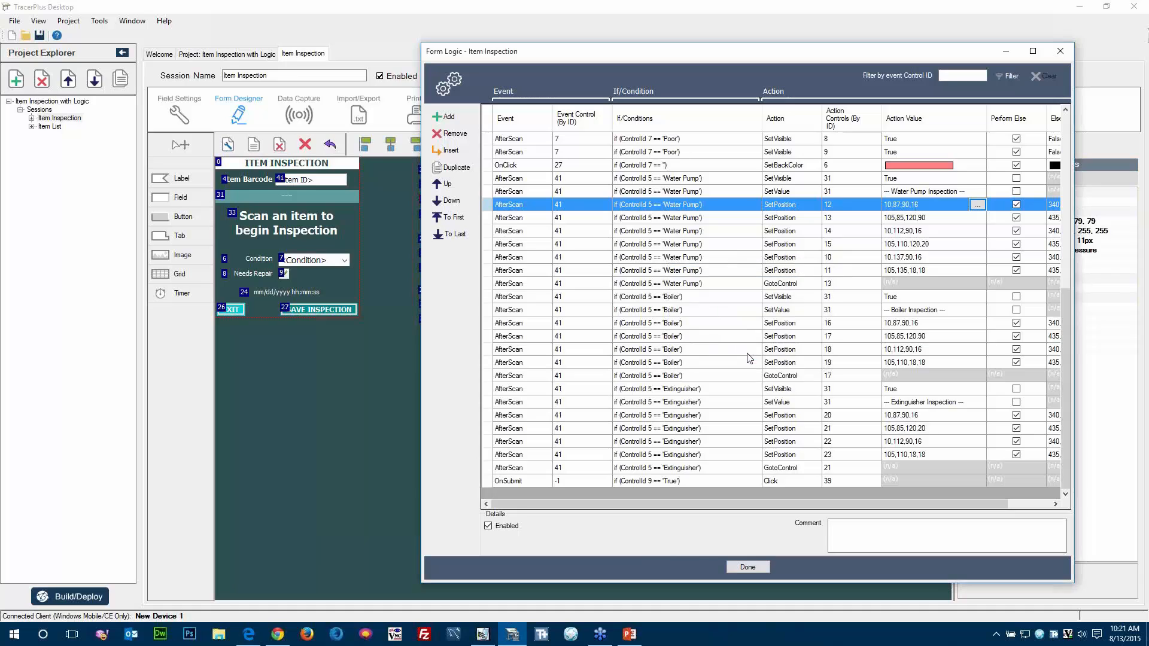
click(935, 222)
click(979, 218)
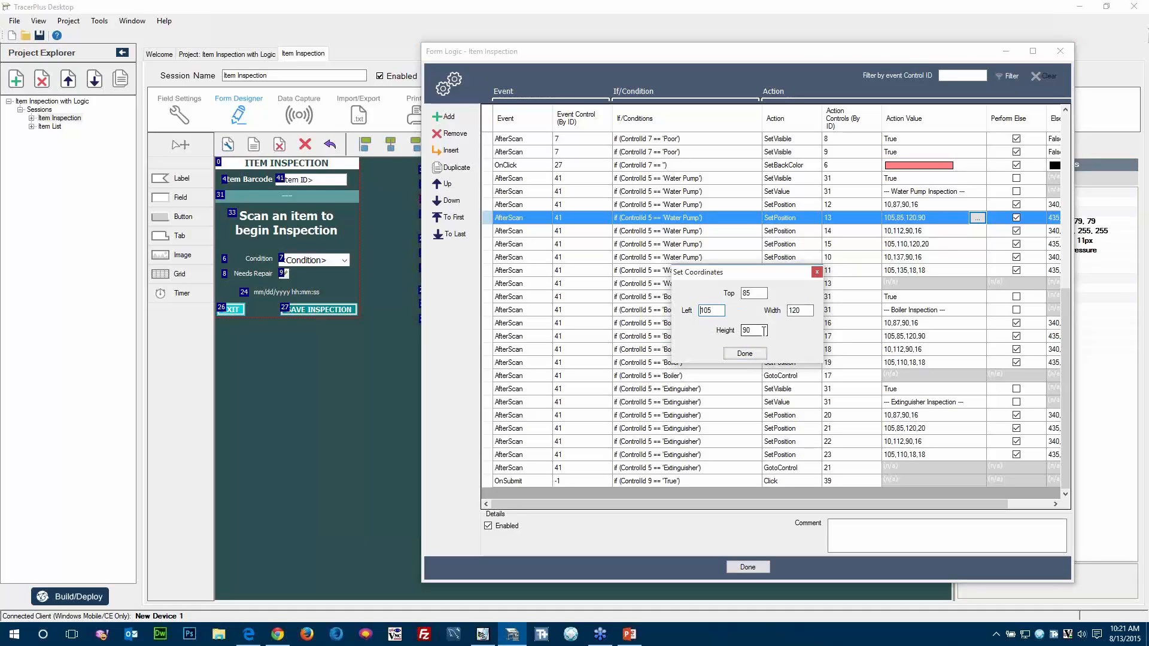
click(742, 354)
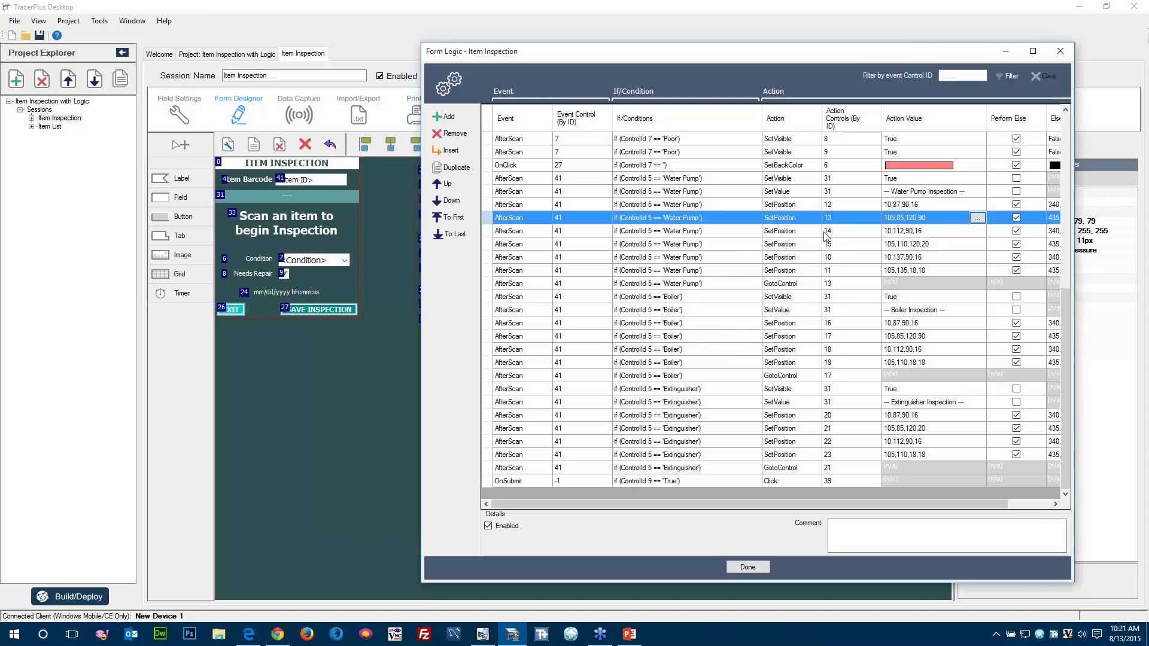
Review the action values of the Water Pump SetPosition rules for controls 14, 15, 10 and 11.
click(904, 234)
click(905, 244)
click(906, 258)
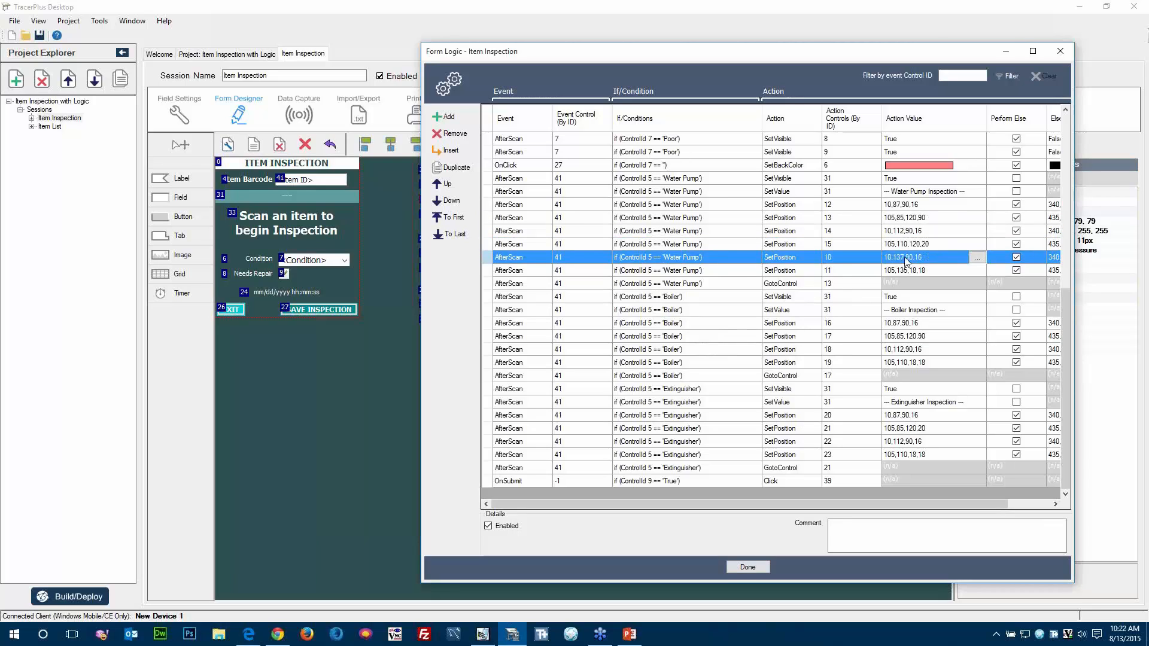
click(905, 272)
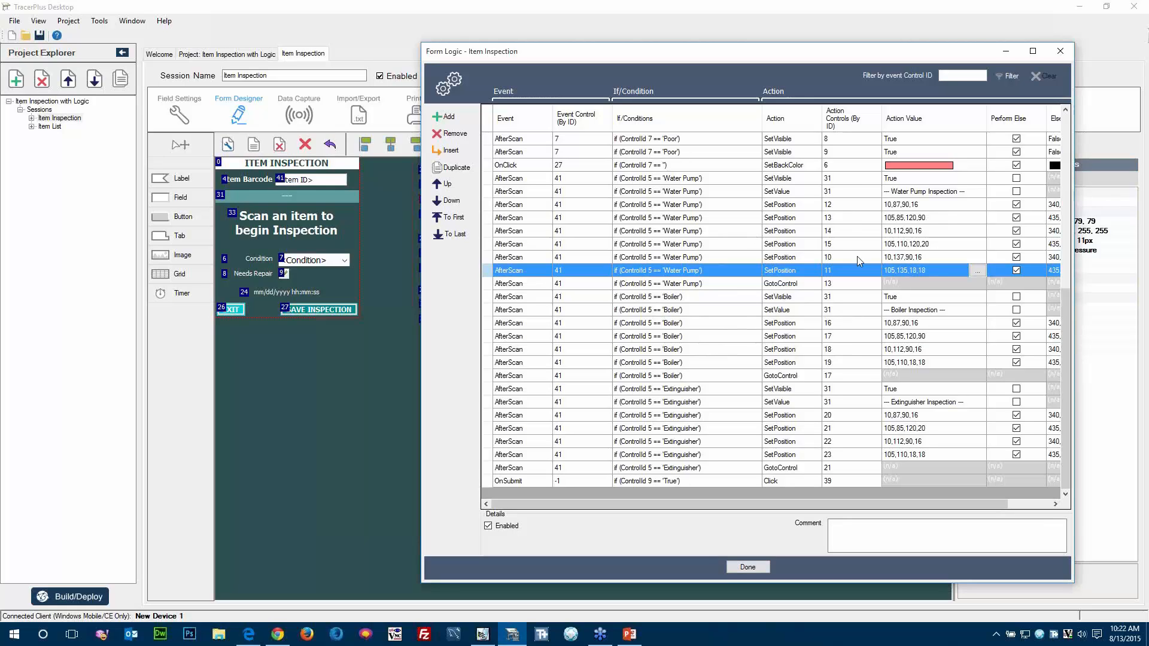
Check the Water Pump GotoControl rule's condition, and submit item barcode 1002 on the device in Pocket Controller-Pro.
double_click(645, 283)
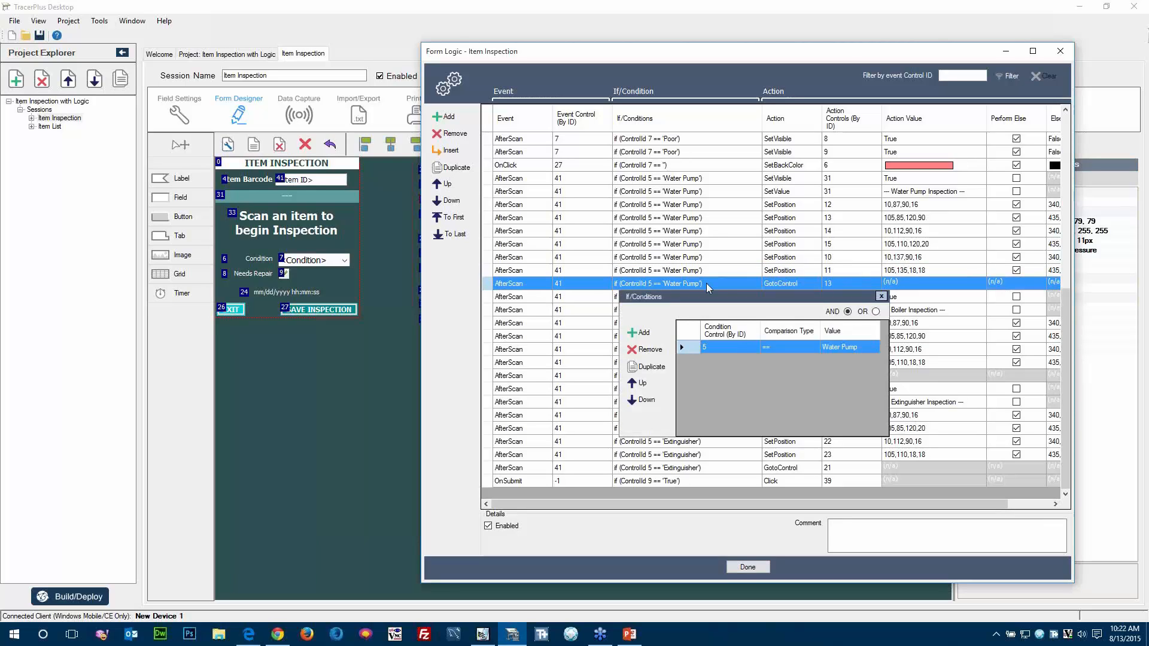
click(482, 634)
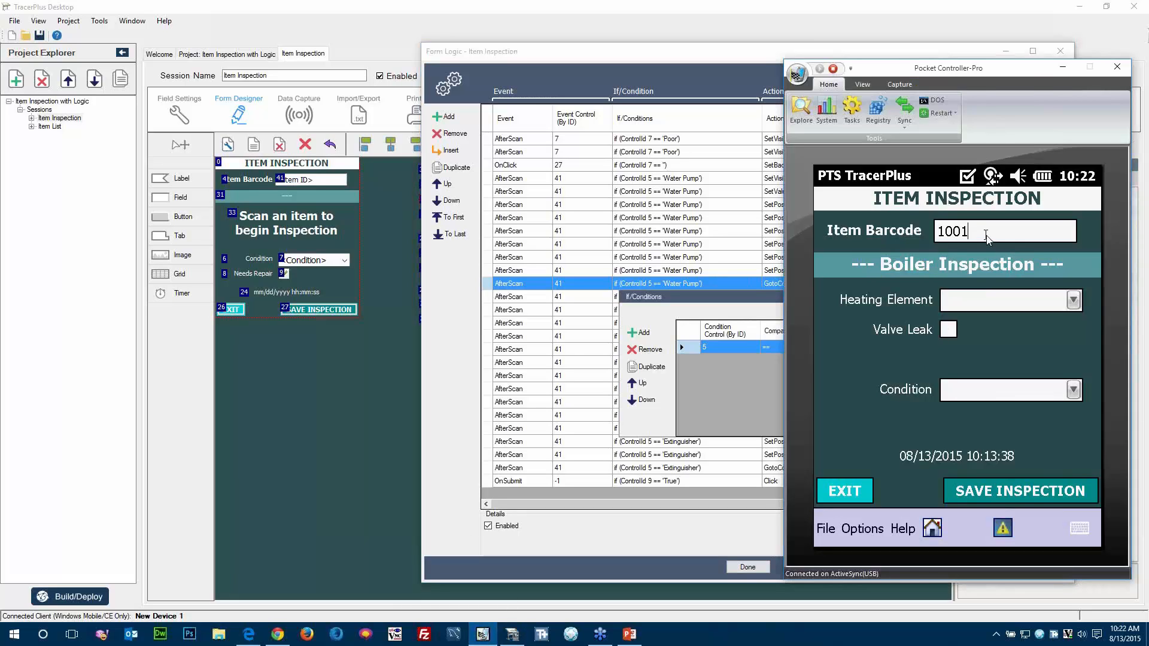
text(2)
key(Return)
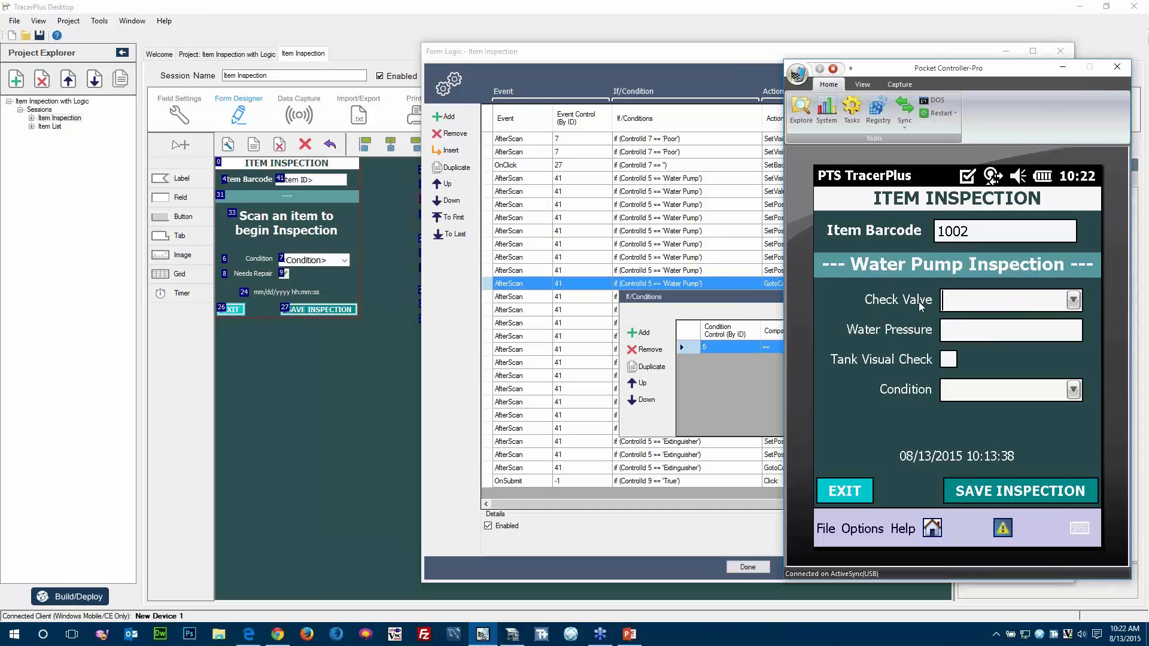
Inspect the Water Pump GotoControl action and locate its target, the Check Valve field with control ID 13, on the form.
click(696, 284)
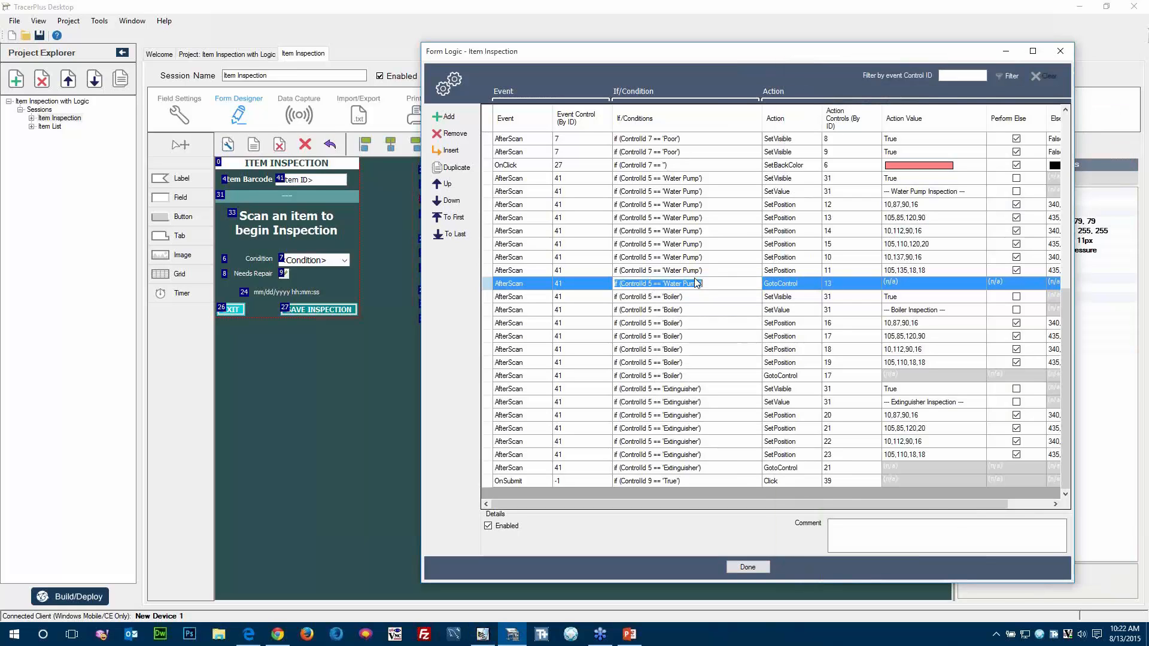
click(802, 285)
click(815, 286)
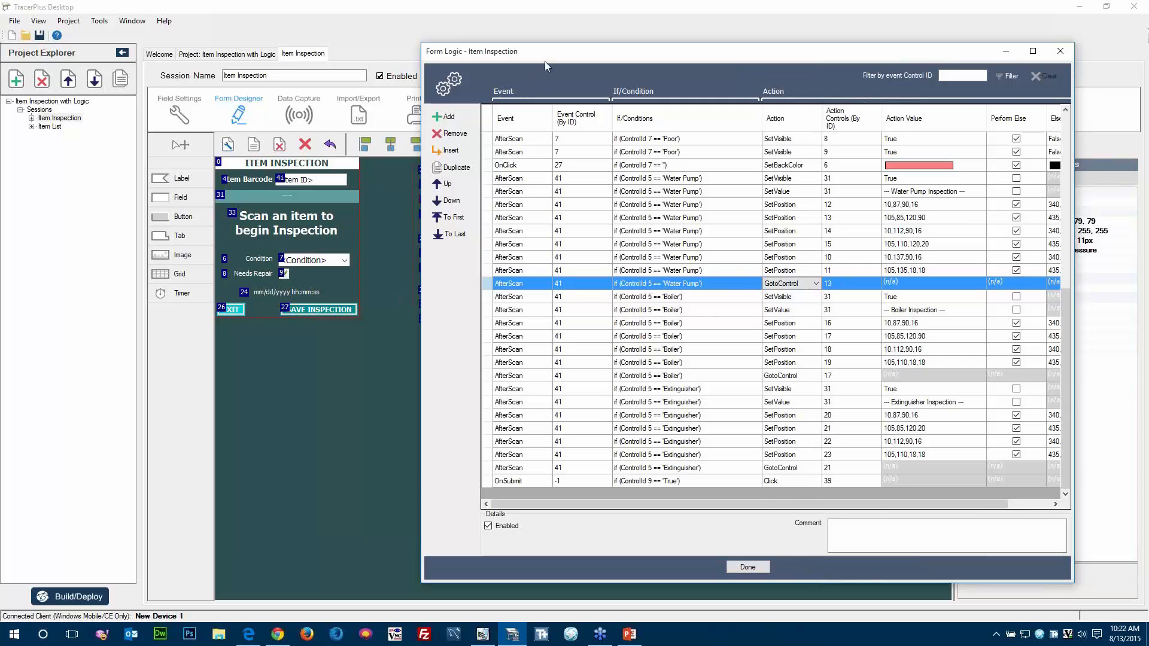
drag(609, 51, 822, 52)
click(504, 182)
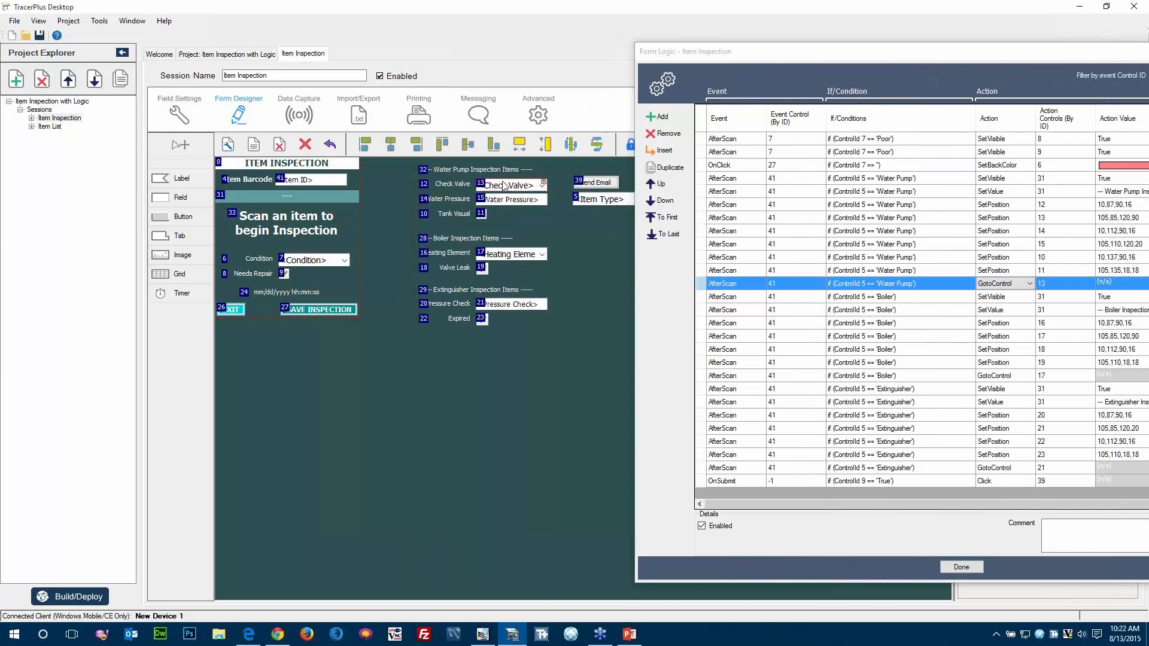
drag(784, 52, 514, 44)
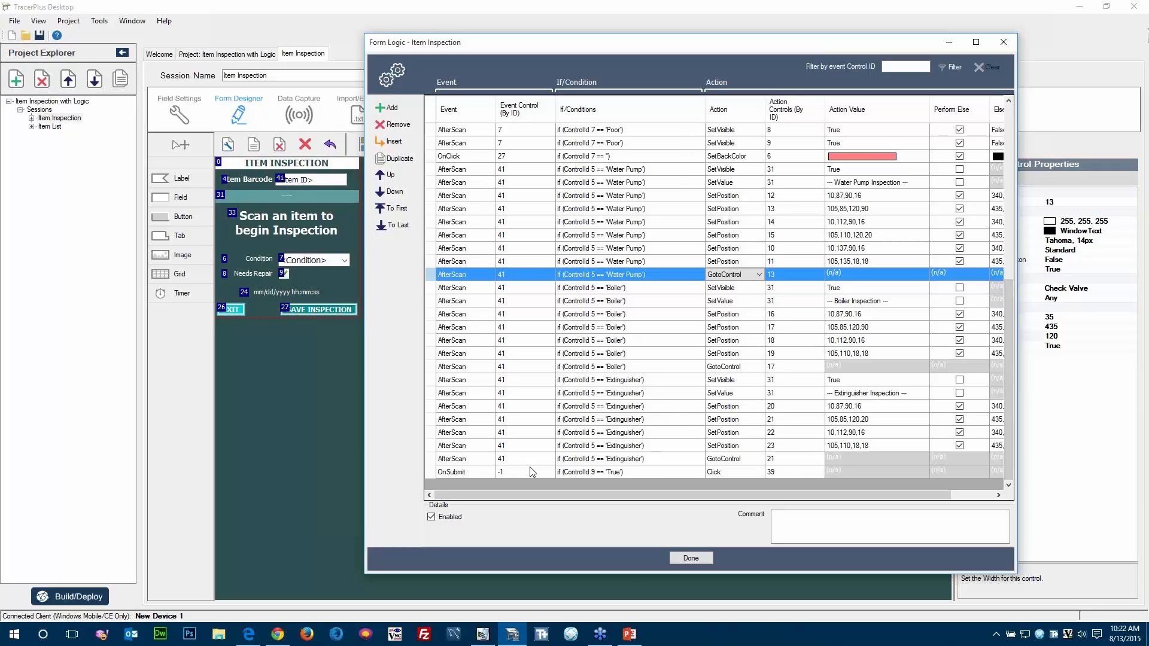
Examine the OnSubmit rule and match its condition to the Needs Repair checkbox, control 9.
click(453, 472)
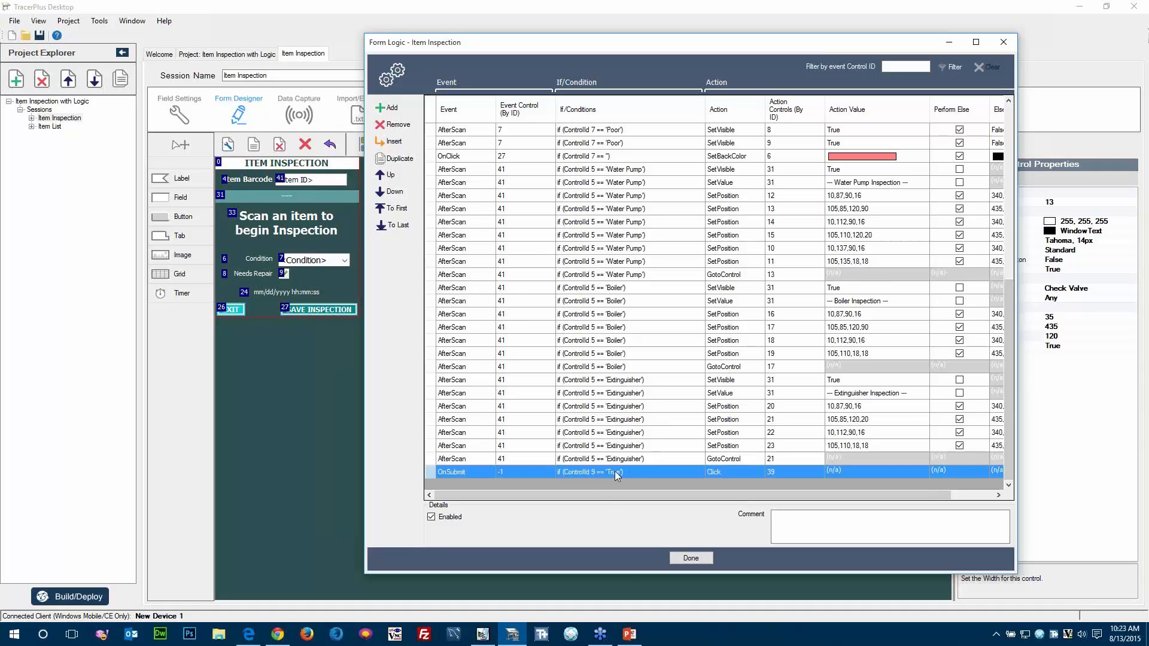
click(285, 274)
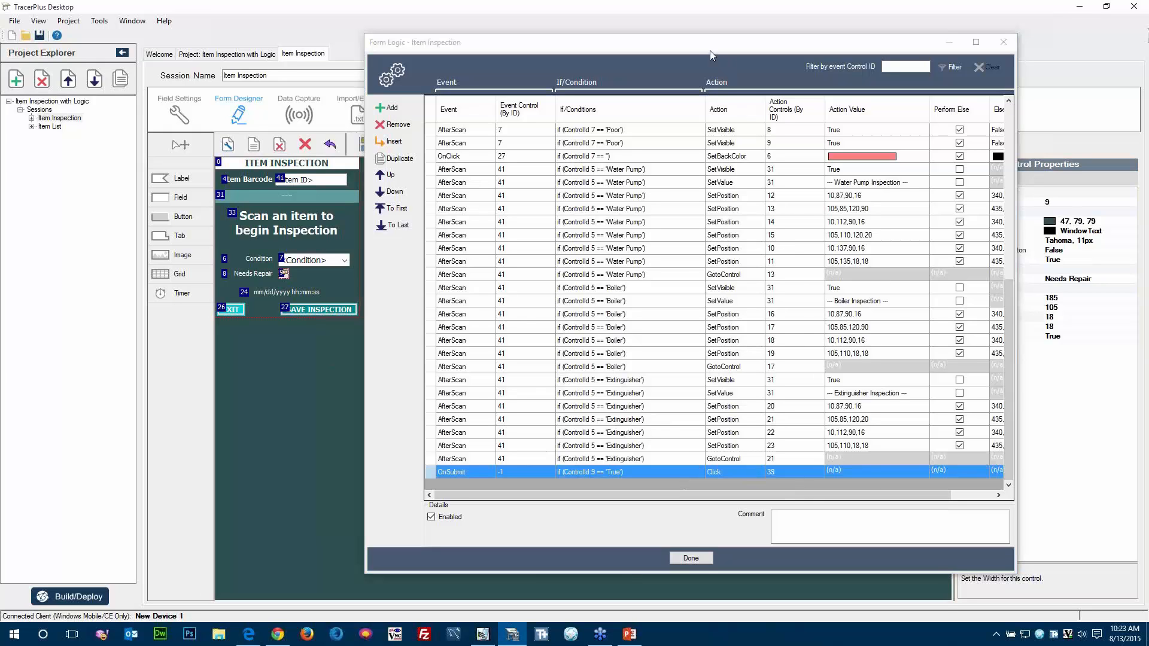
Select the Send Email button, control 39, minimize the Form Logic window and inspect the button's Button Action and Report To Use properties.
drag(701, 48, 1072, 83)
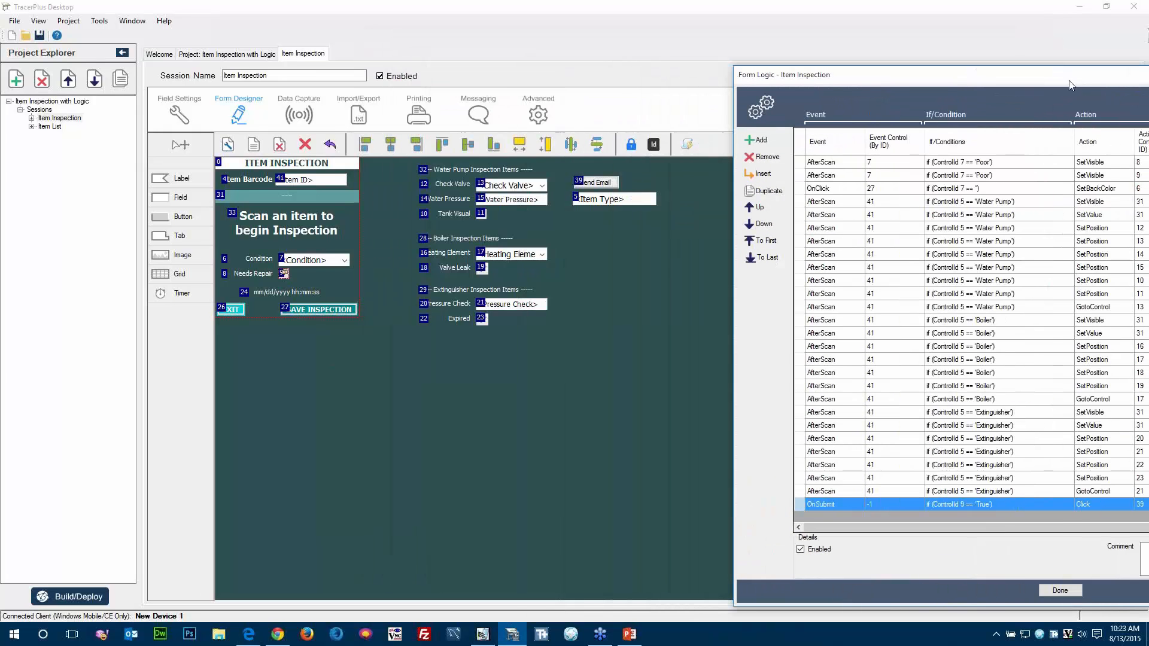
click(658, 180)
click(950, 80)
drag(951, 81, 741, 74)
click(1110, 70)
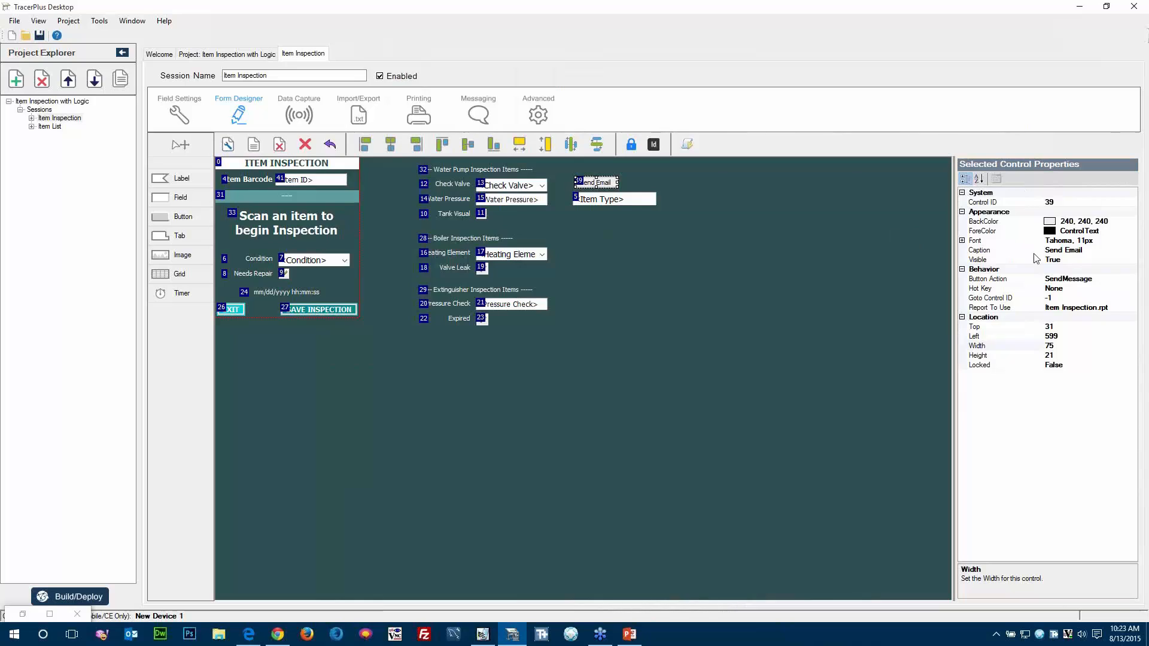
click(1103, 281)
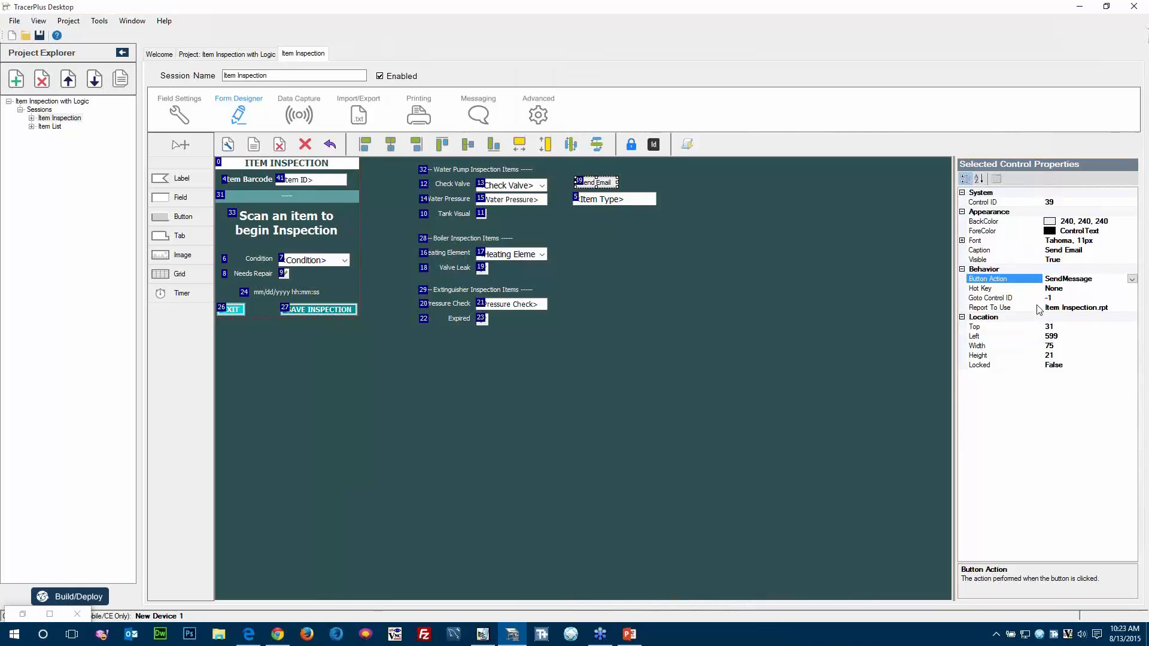
click(1135, 308)
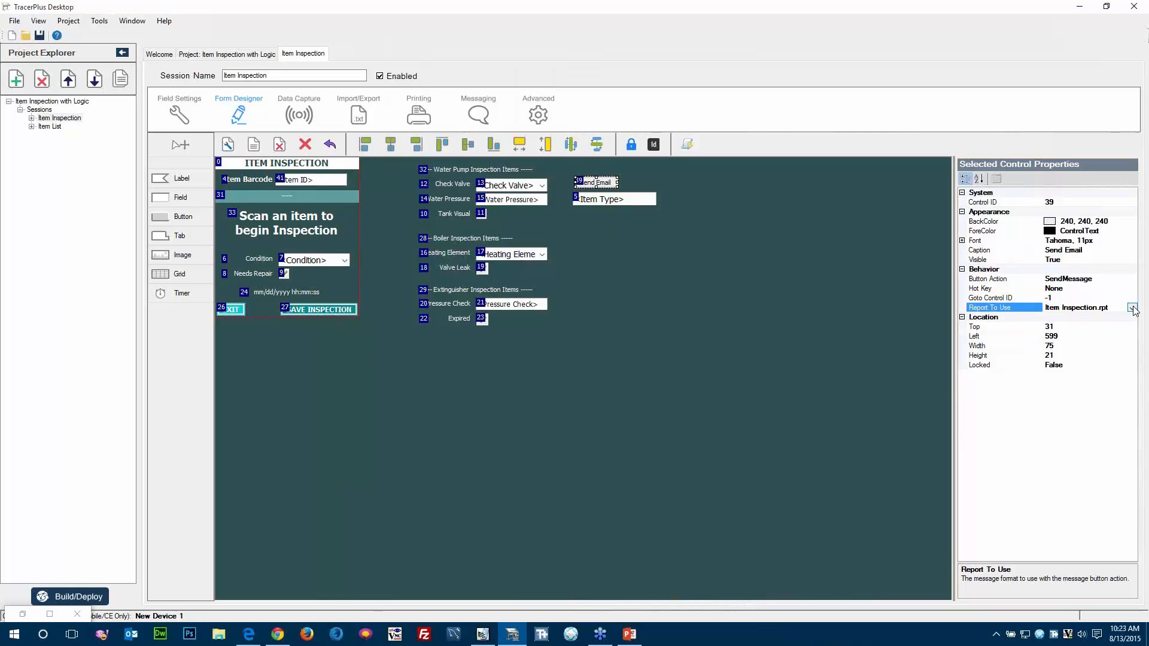
Close the Item Inspection with Logic project and create a new project.
click(662, 427)
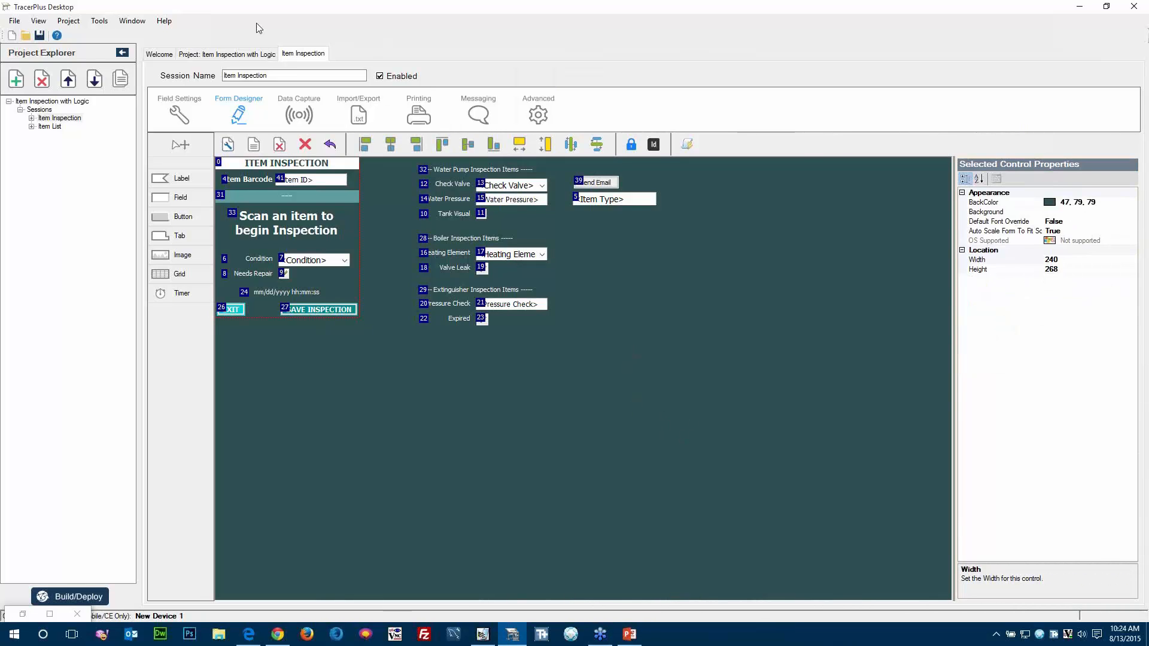
click(159, 54)
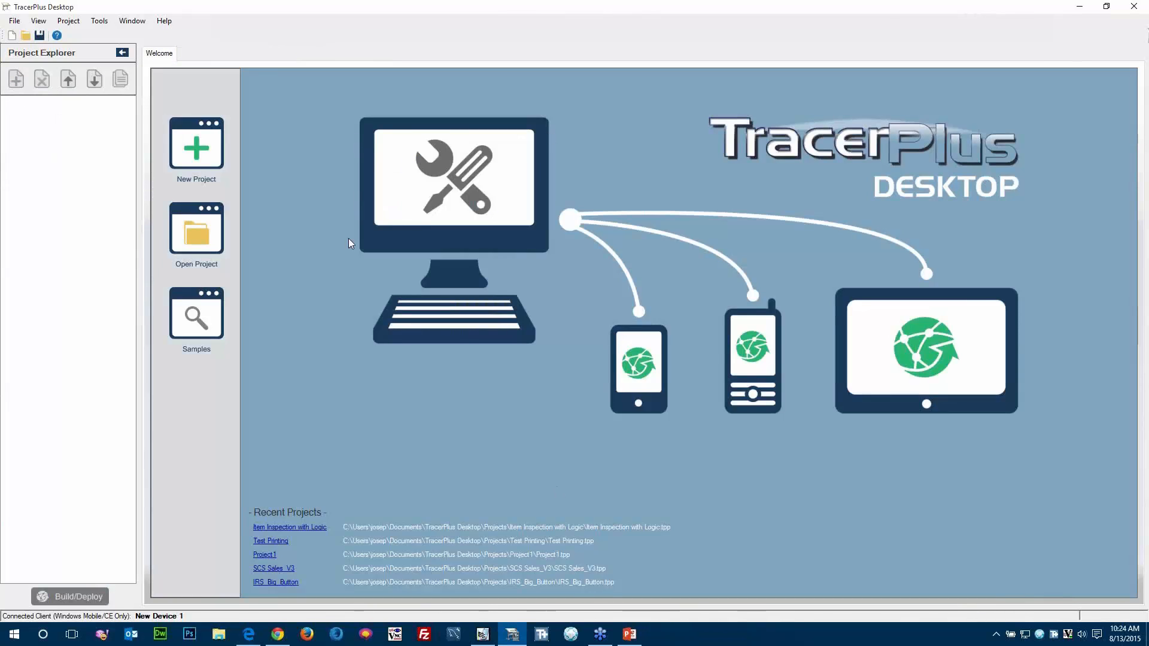
click(196, 165)
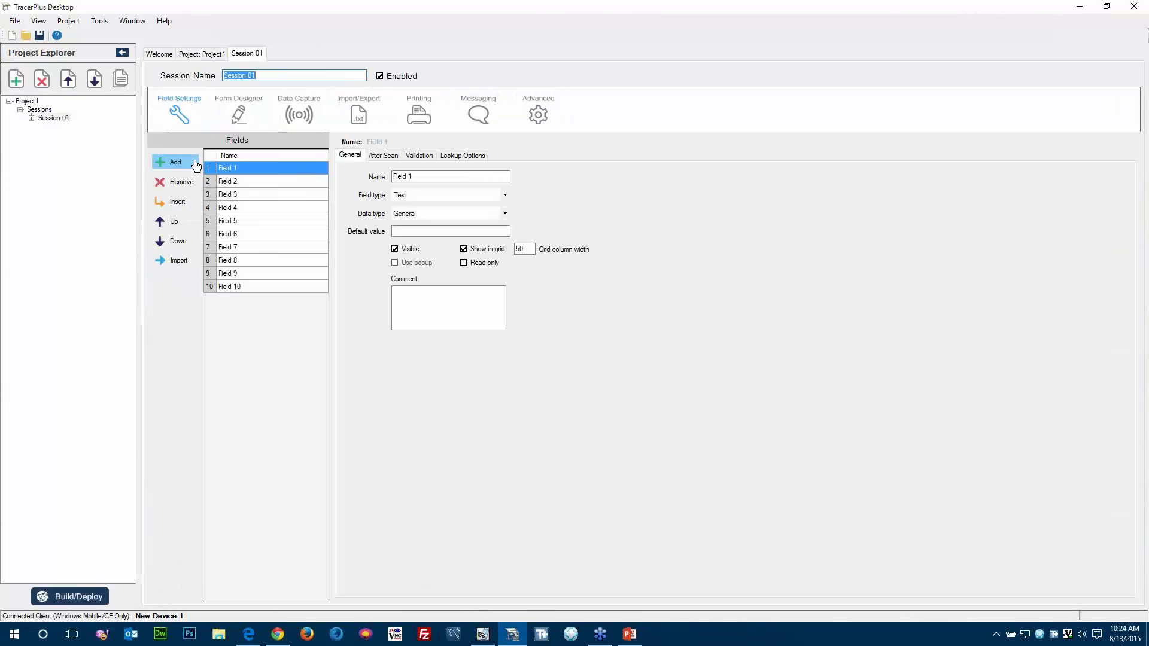
Rename the new project as Extinguisher Inspections.
click(202, 53)
click(228, 76)
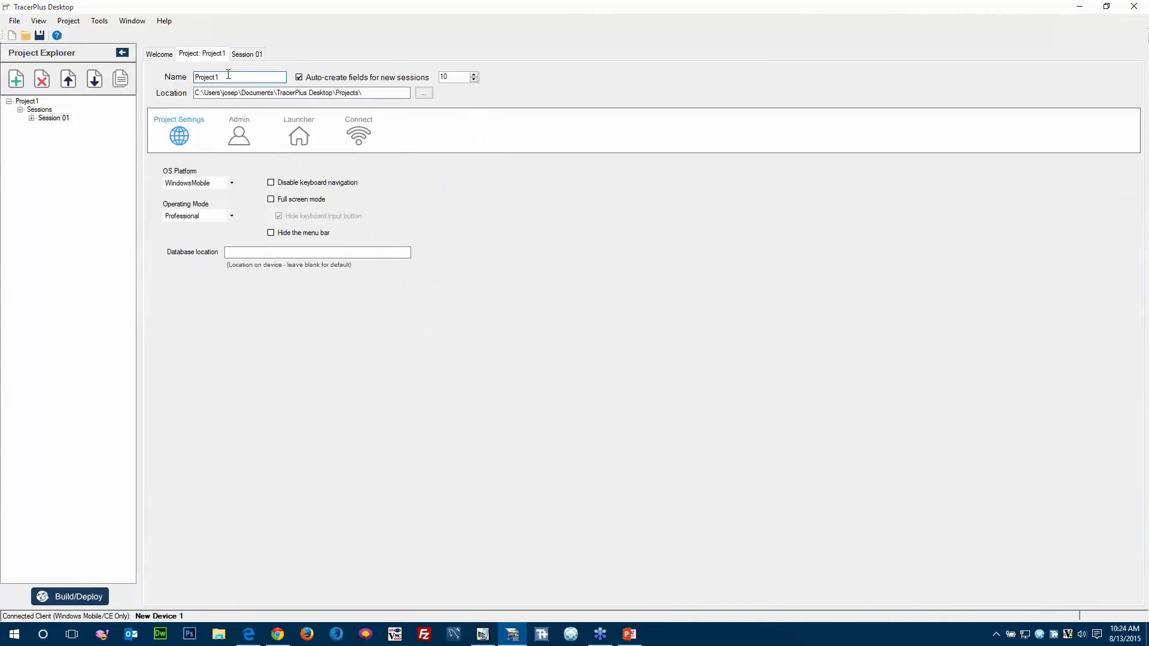
double_click(228, 78)
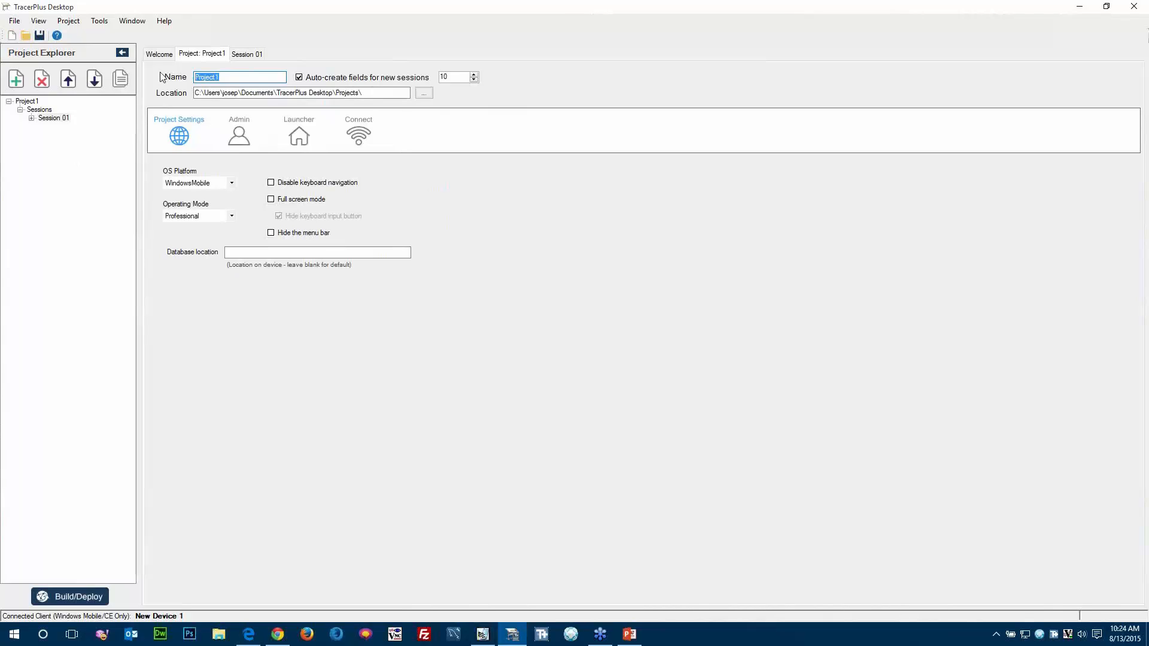
text(Ex)
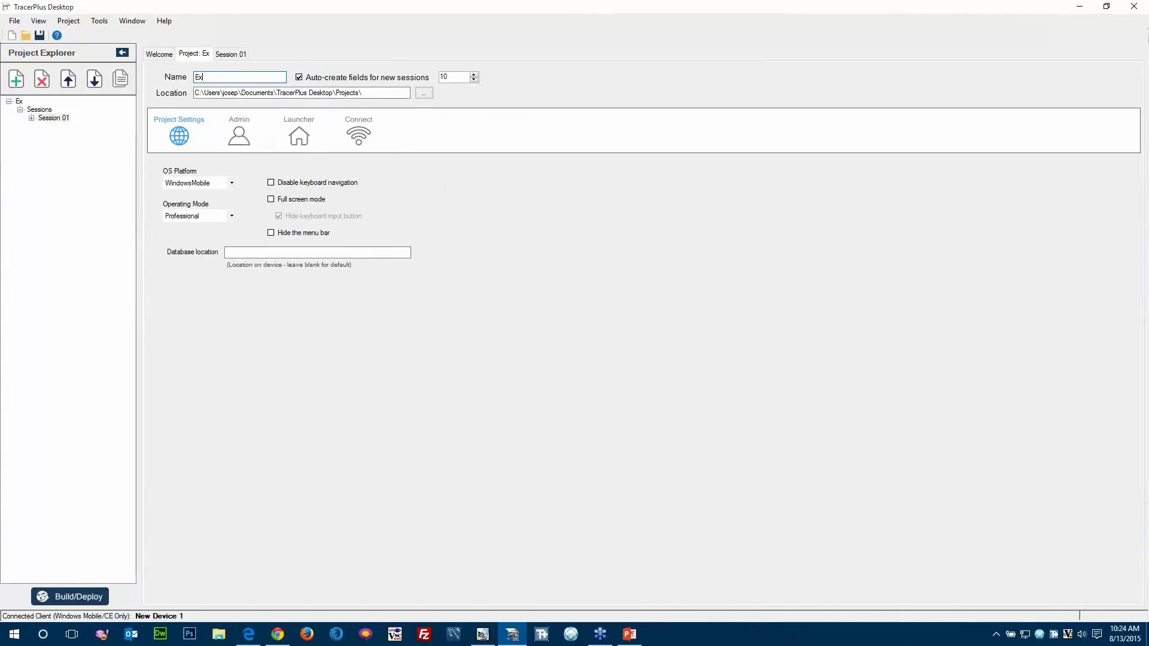
text(tinguisher)
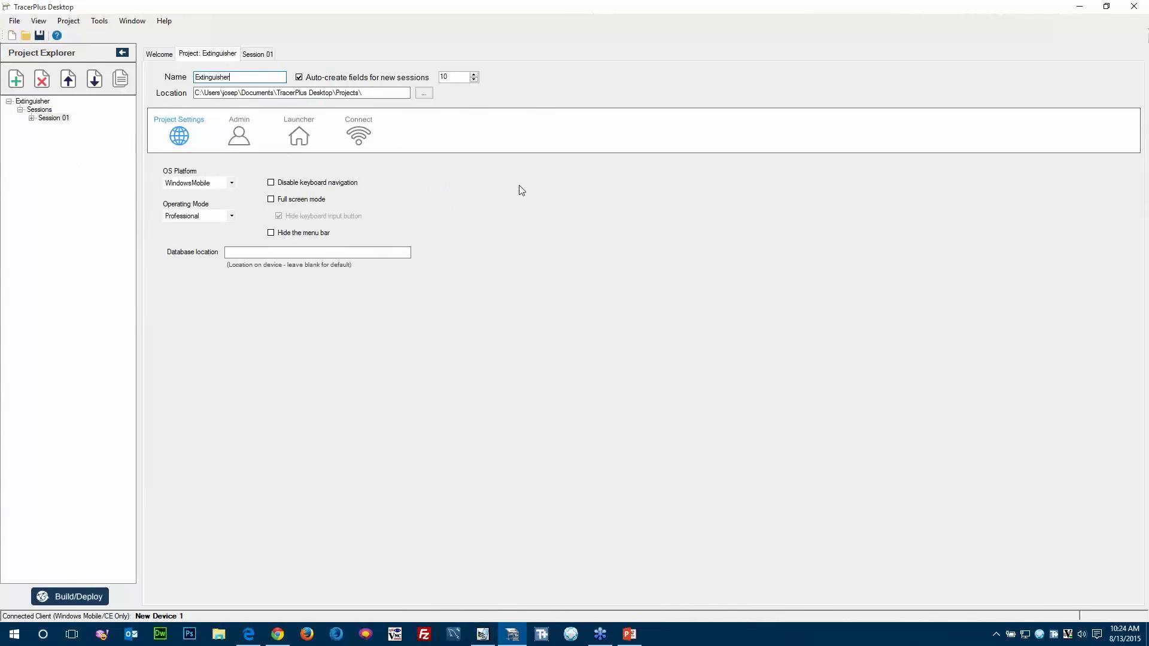
text(Inspections)
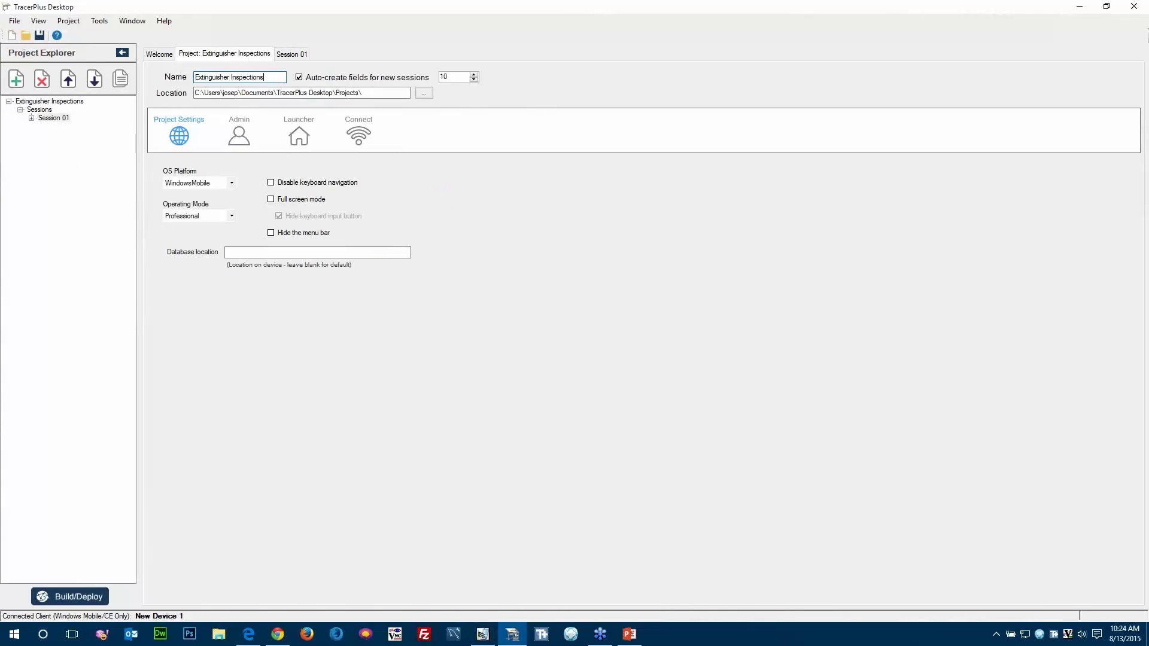
key(Tab)
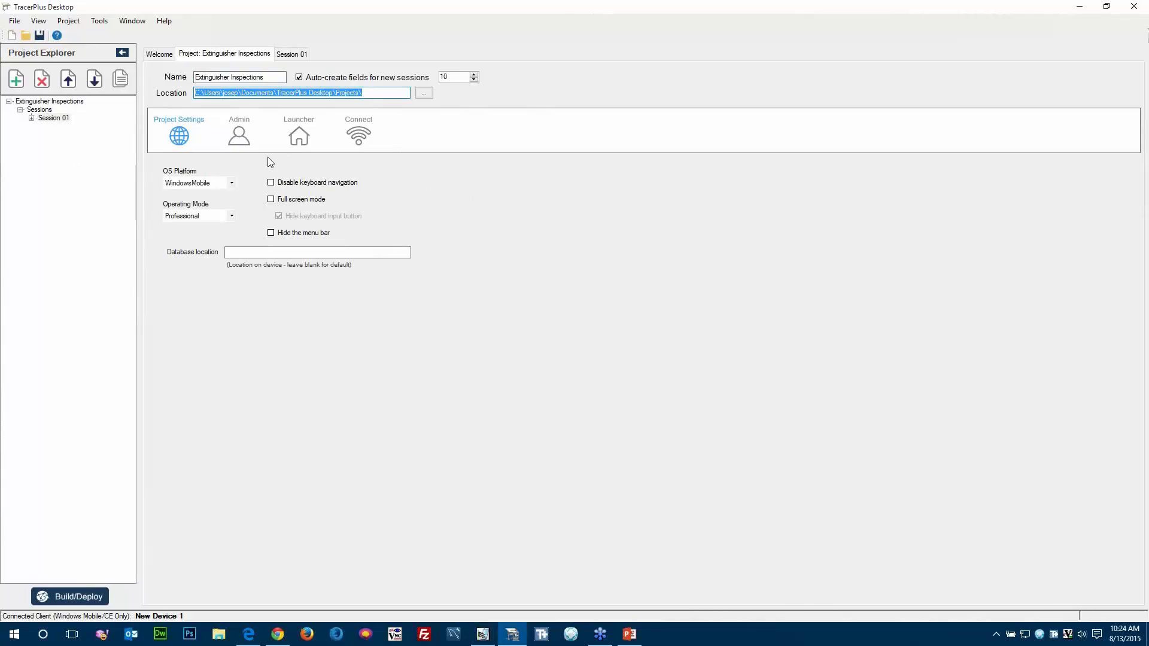
Rename the project's first session as Extinguisher Inspection.
click(284, 55)
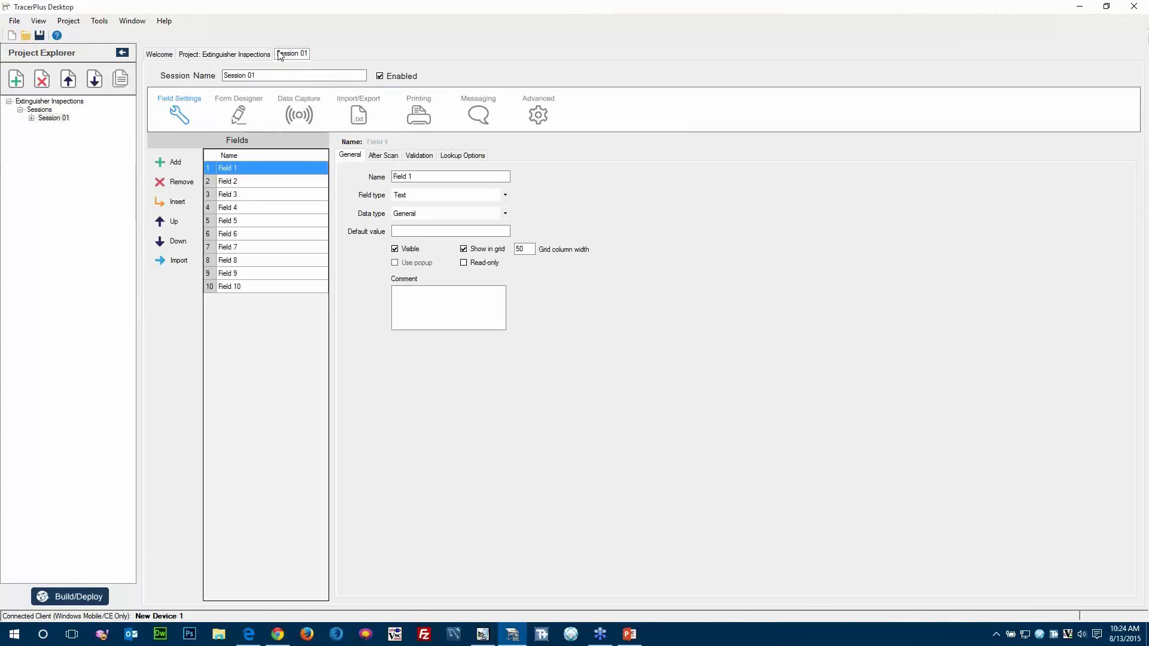
click(259, 76)
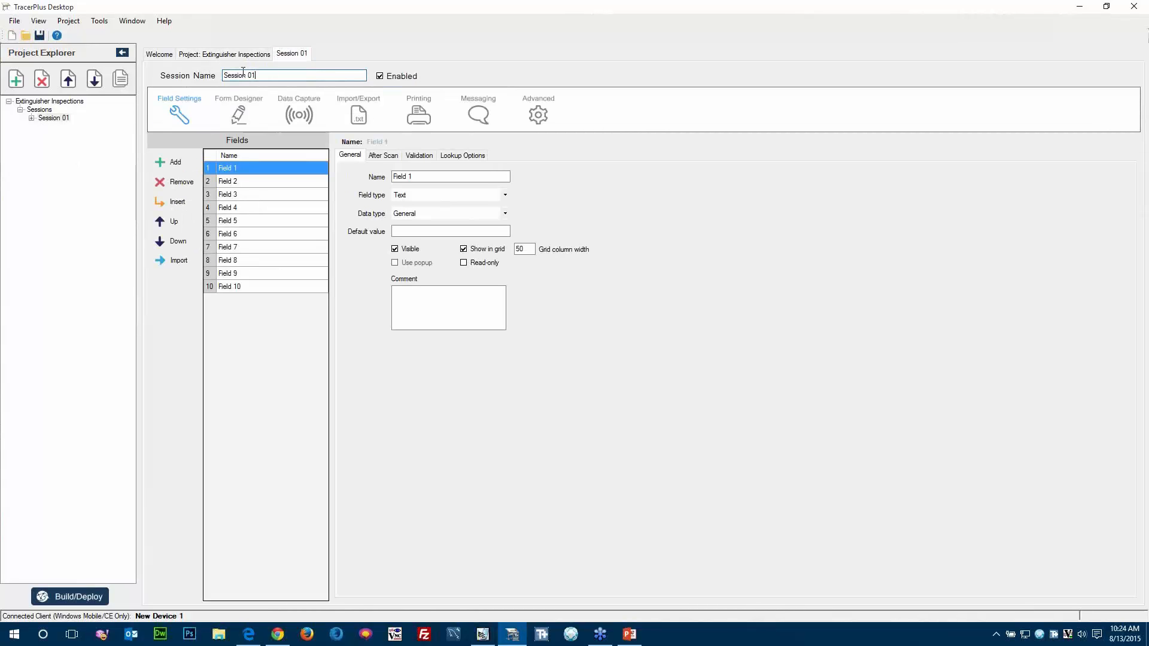
drag(243, 72, 211, 73)
text(Ex)
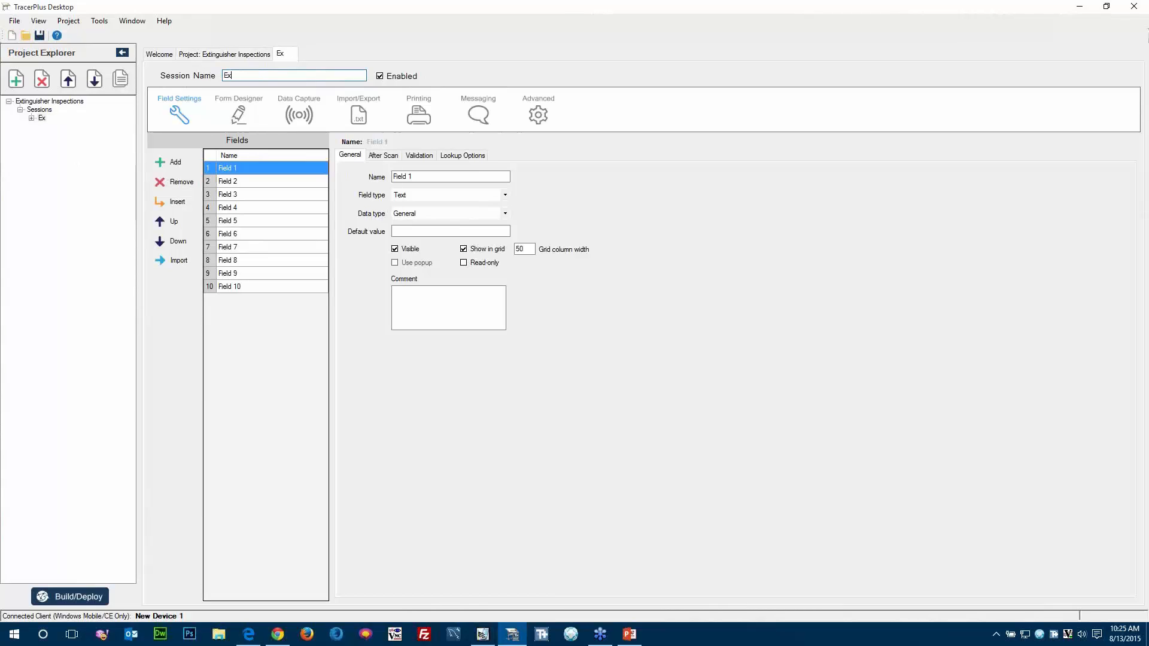
text(tinguisher Inspection)
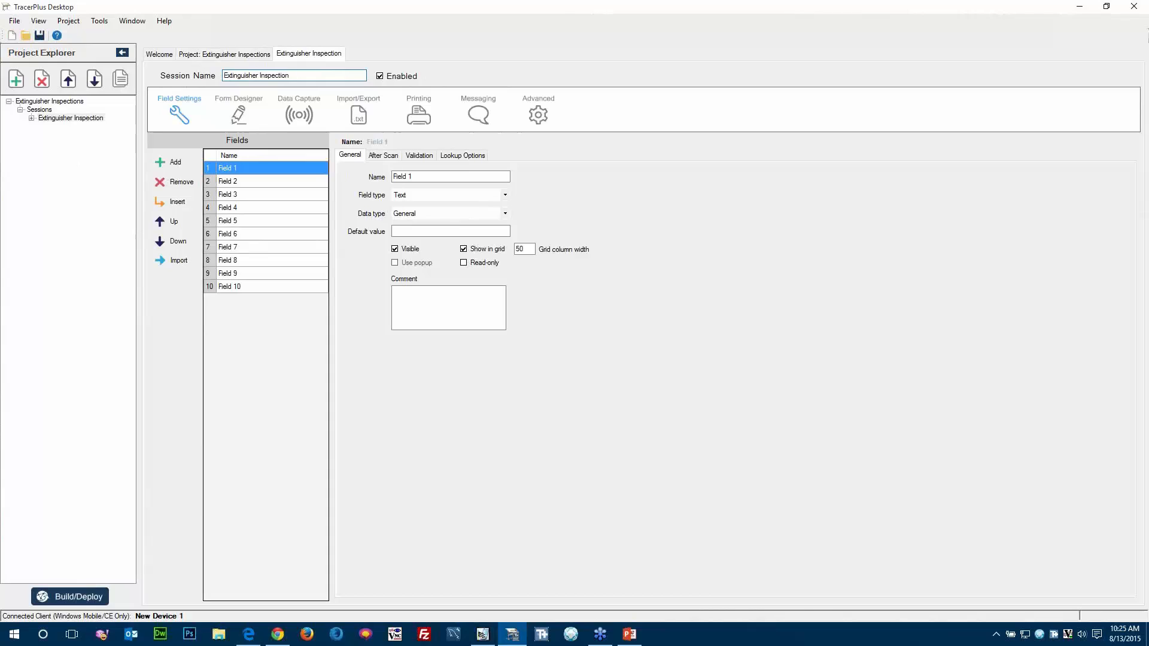
key(Tab)
Rename the session's first two fields as Extinguisher ID and Type.
click(250, 173)
click(251, 172)
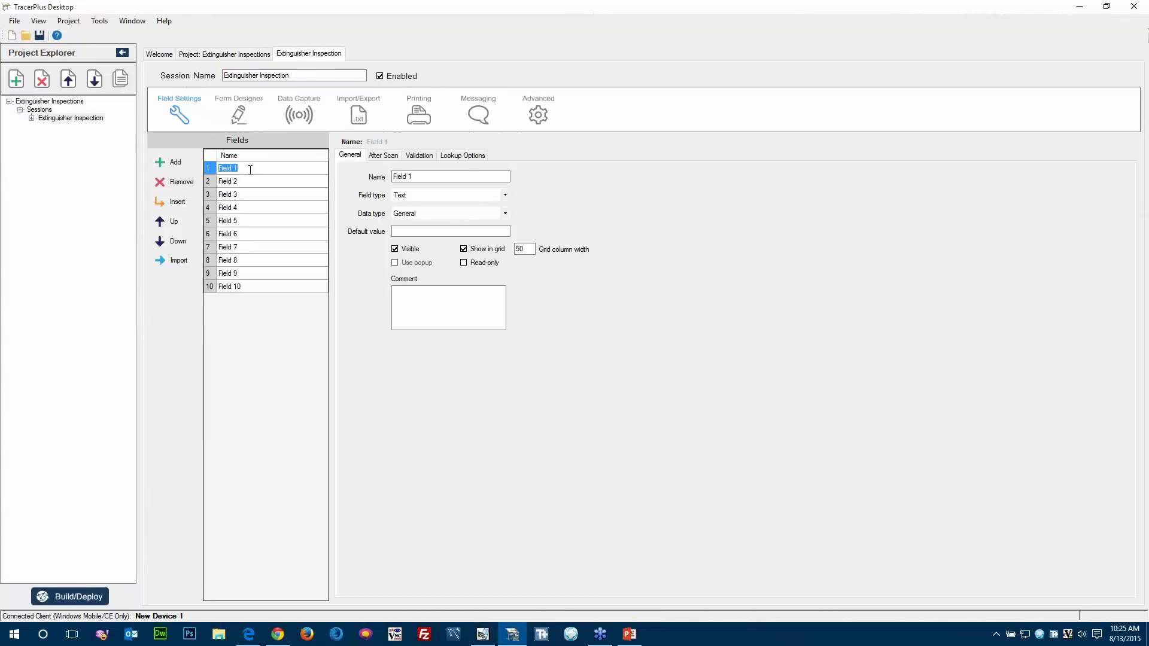
text(Extinguisher ID)
key(Return)
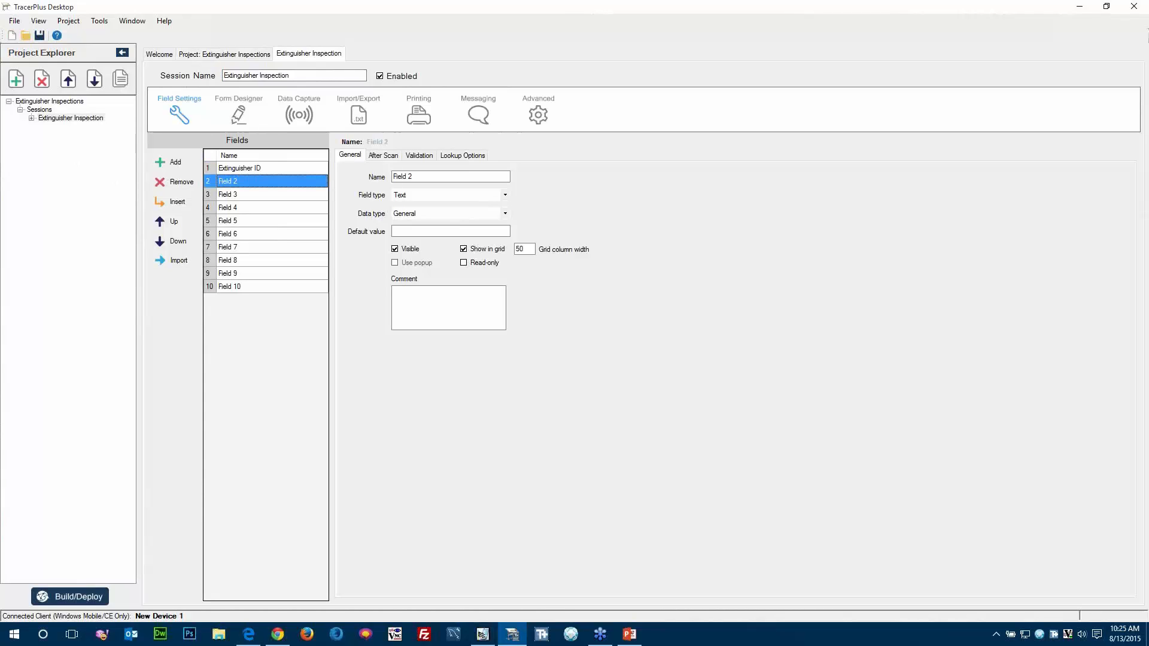
text(Type)
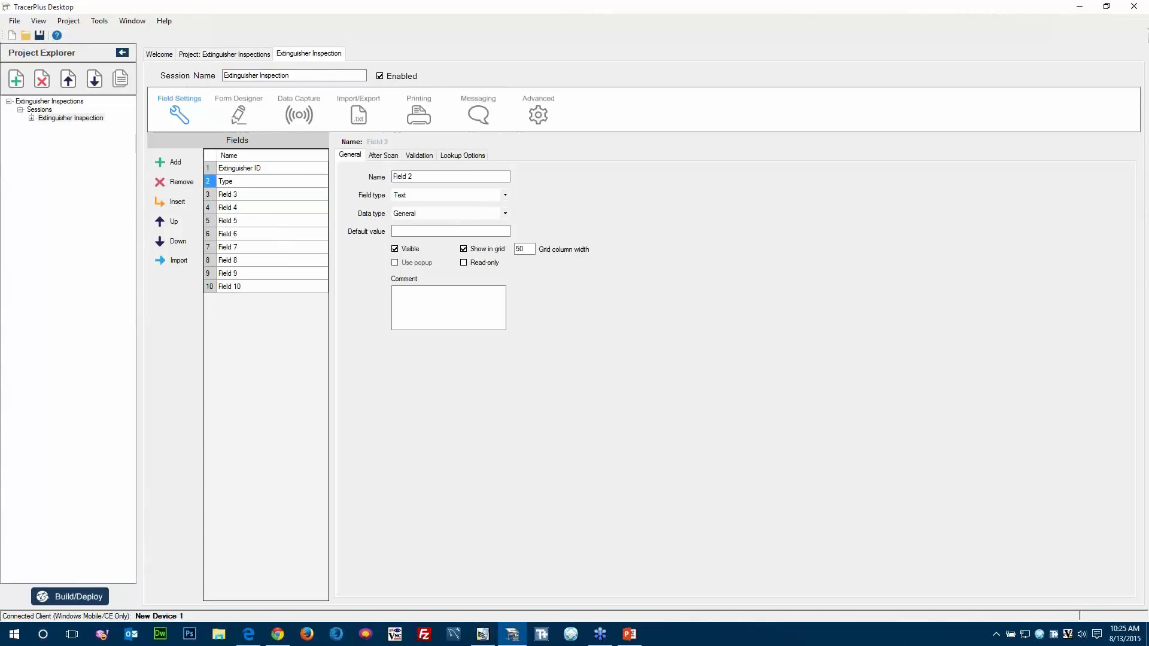
key(Return)
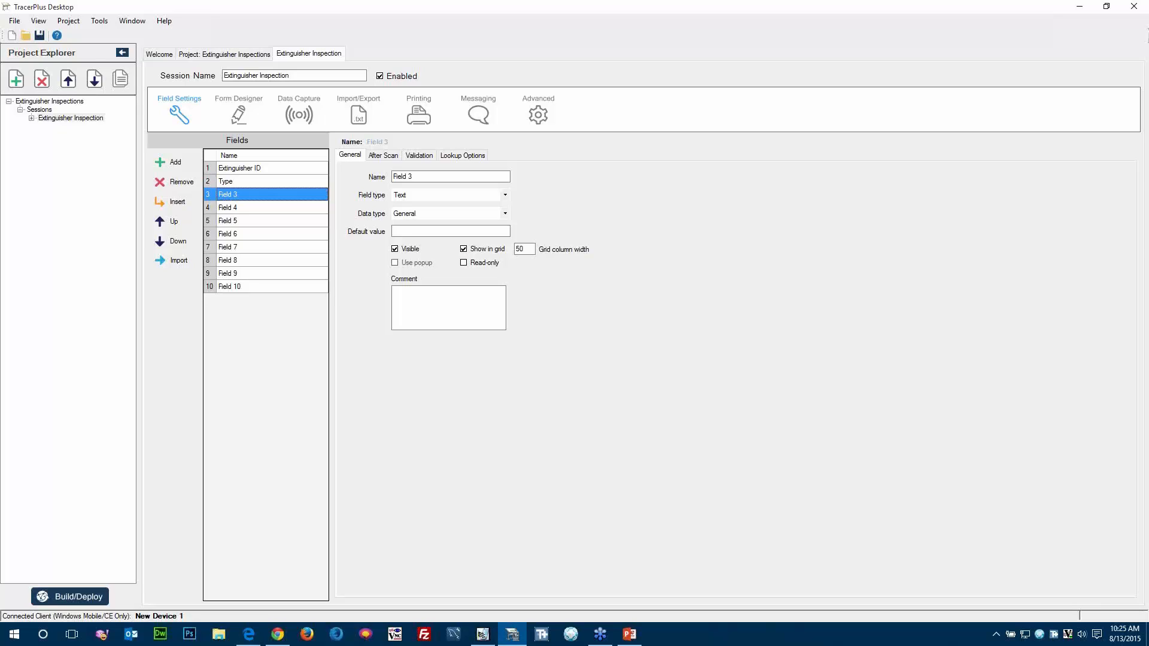
Rename fields 3 and 4 of the Extinguisher Inspection session as Current Pressure and Last Reading.
text(Current )
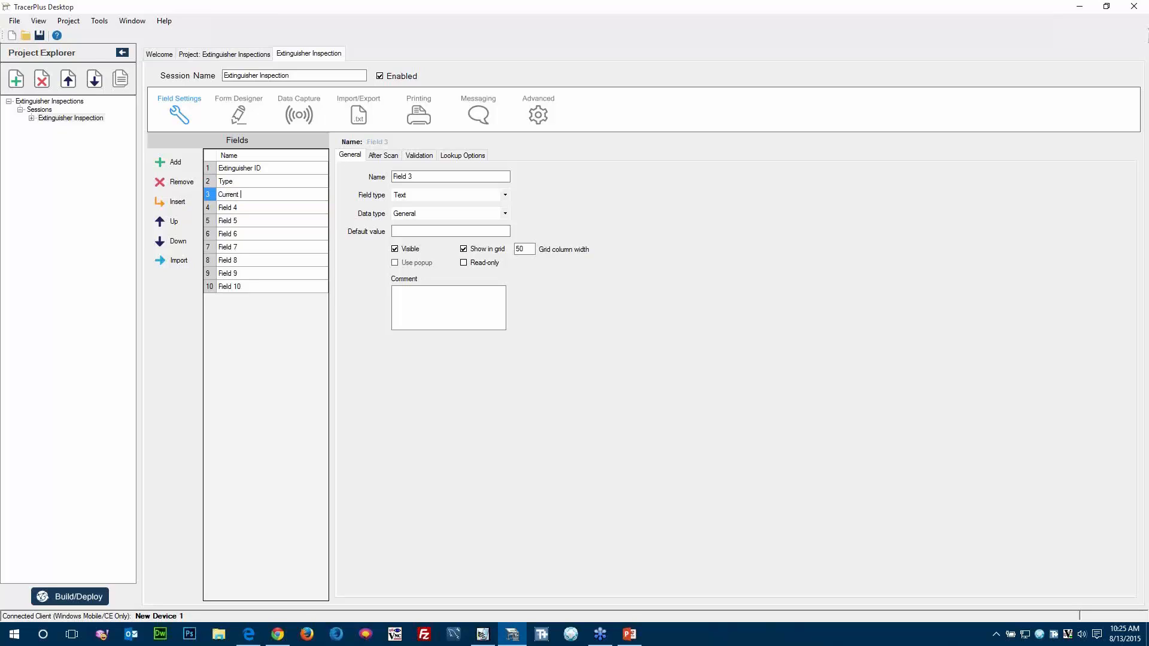
text(Pressure)
key(Return)
text(Last Reading)
key(Return)
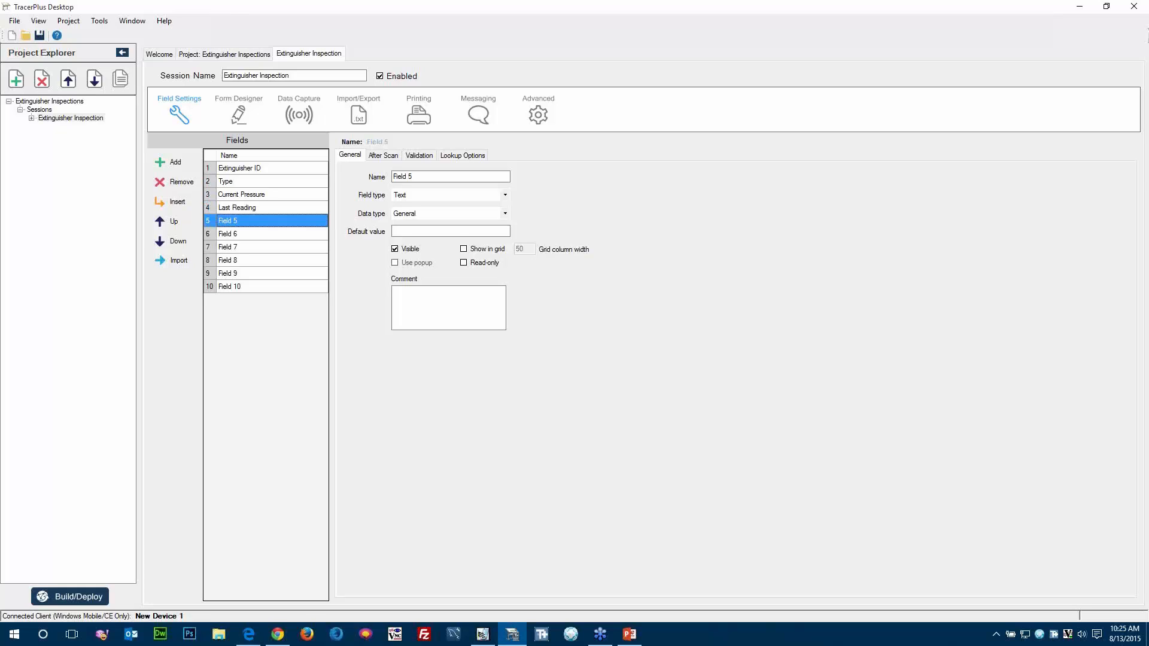
Rename fields 5, 6 and 7 of the Extinguisher Inspection session as Expired, Needs Service and Comments.
text(Expired)
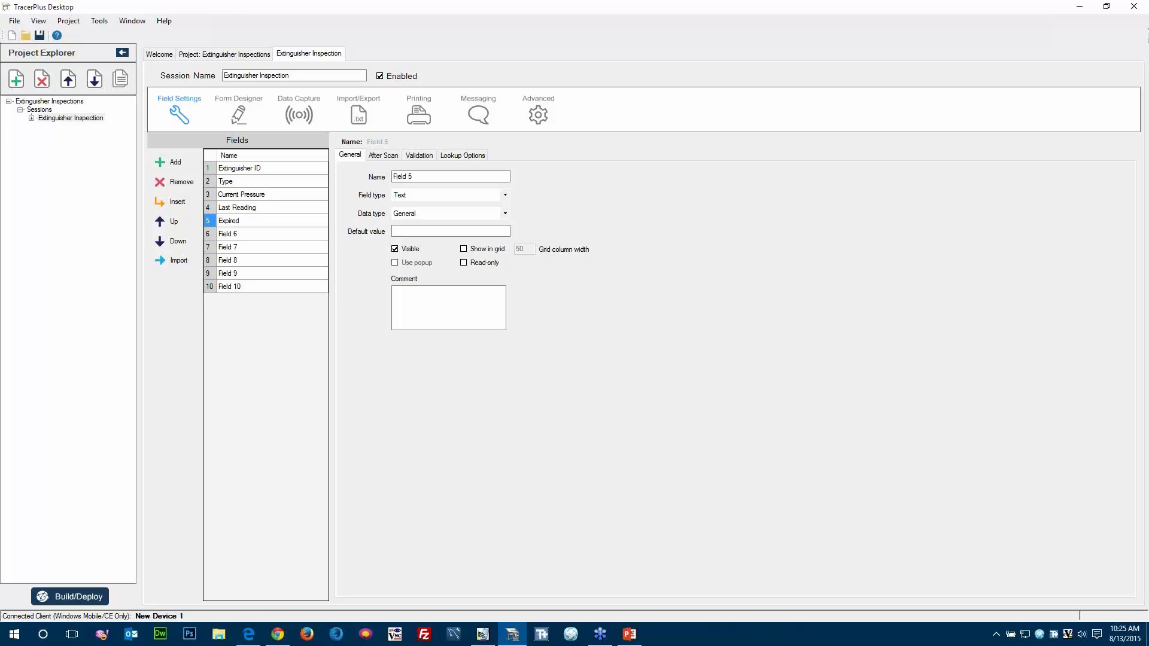
key(Return)
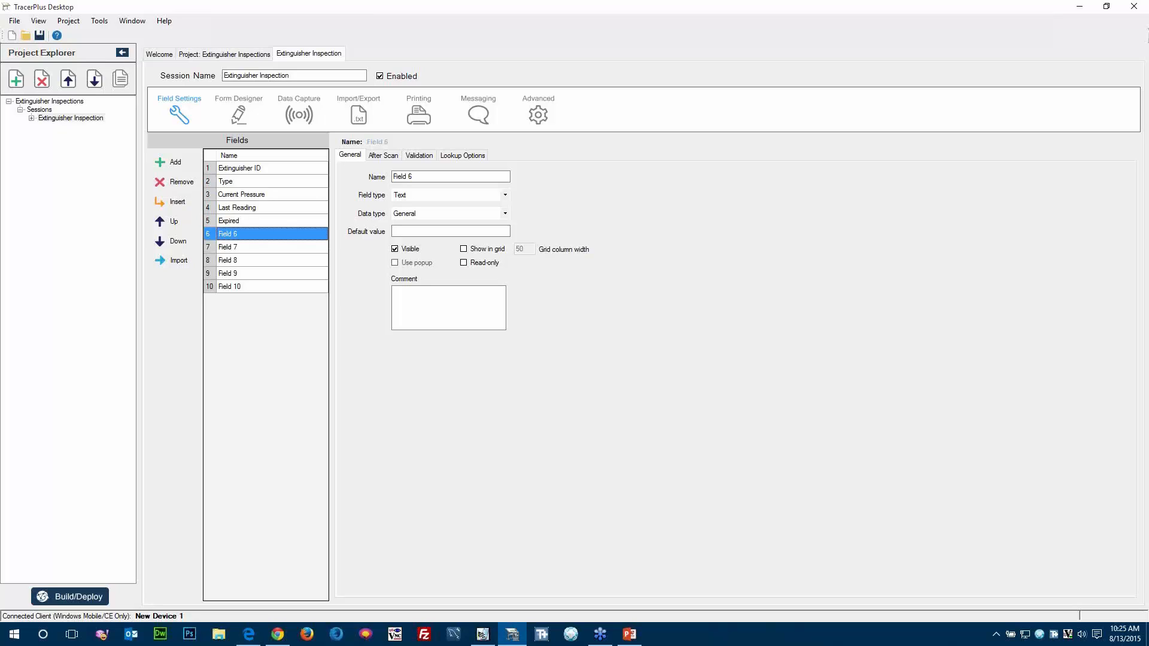
text(Needs )
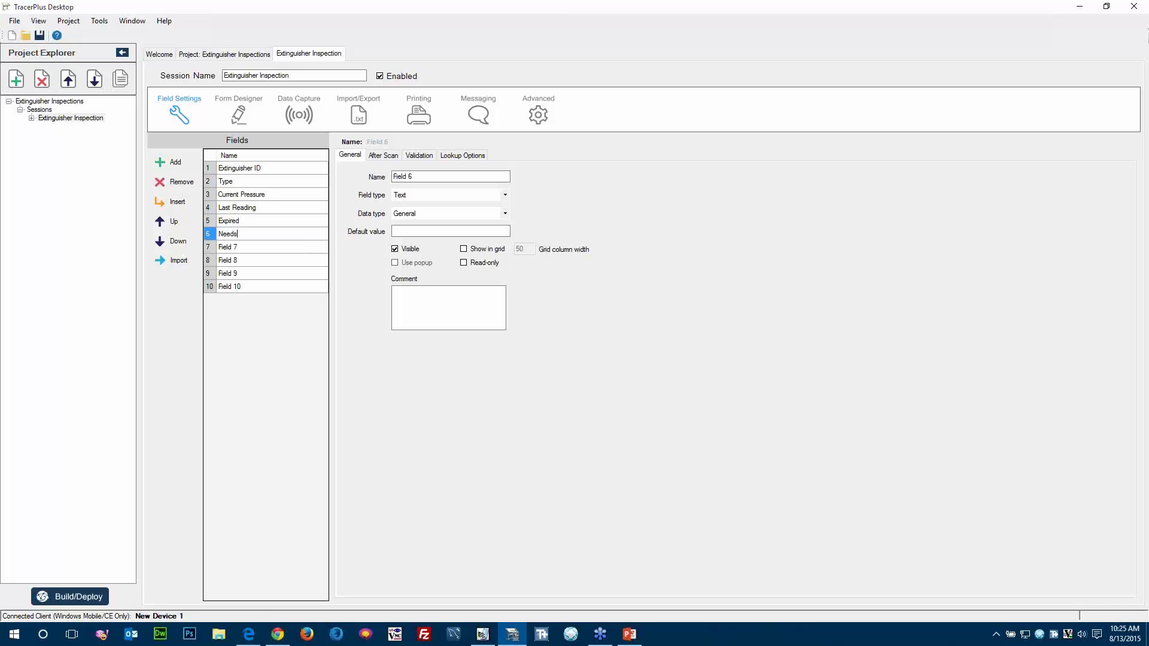
text(Service)
key(Return)
text(Comments)
key(Return)
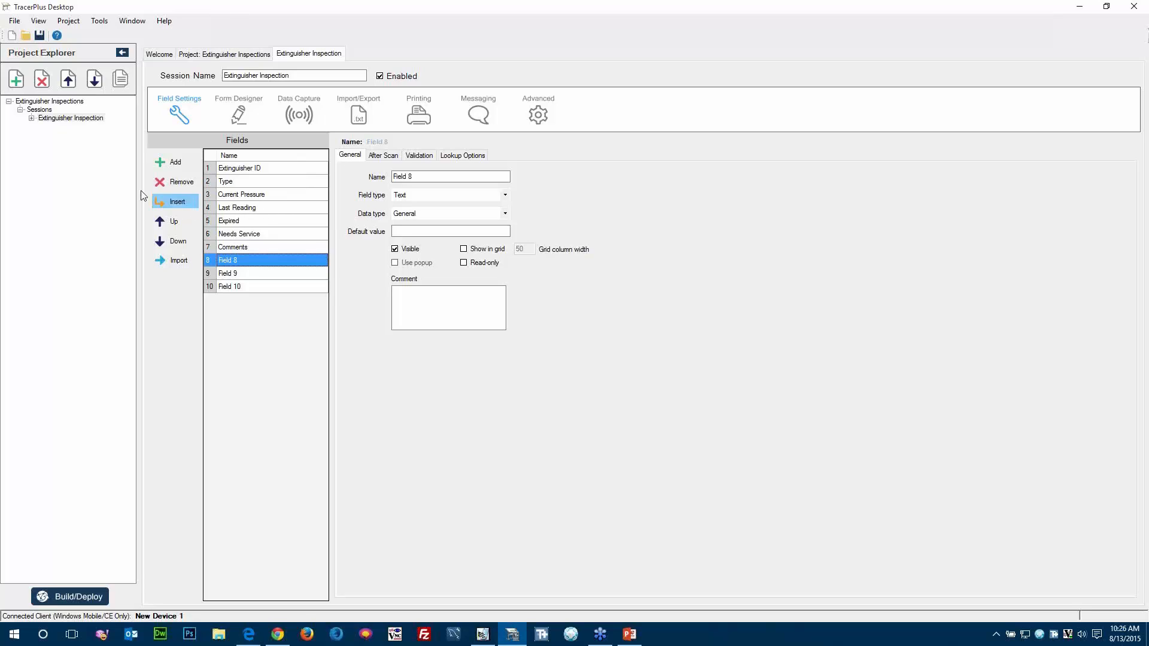
Add a second session to the project and name it Extinguisher List.
click(16, 79)
click(54, 127)
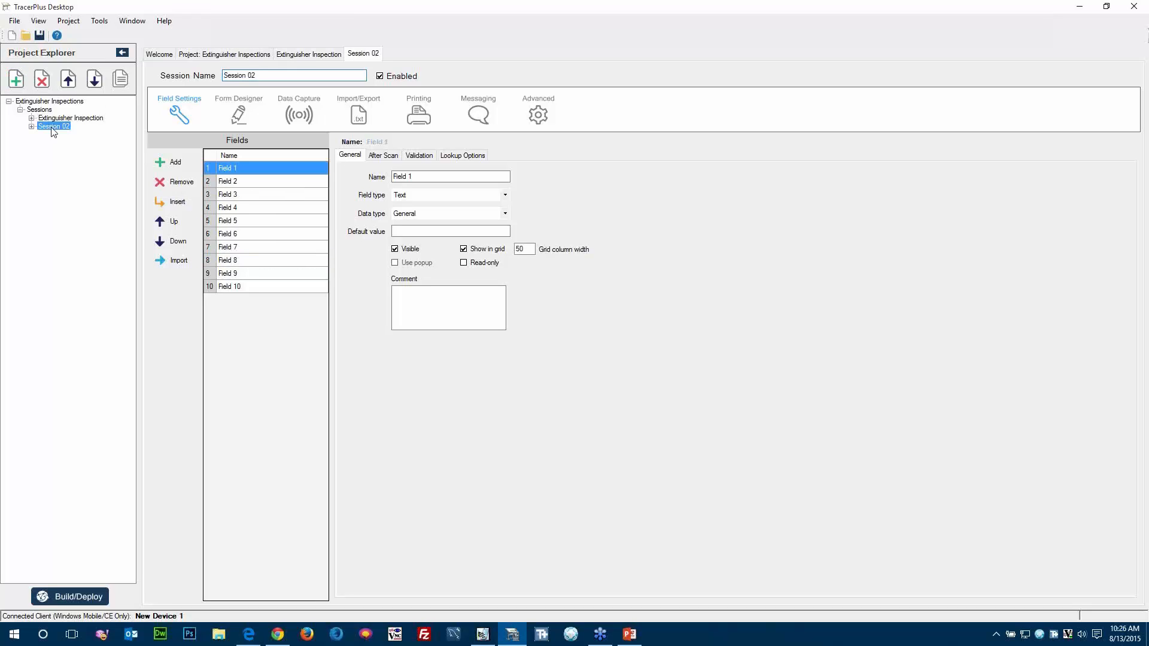
drag(261, 75, 221, 75)
text(Extinguisher List)
Rename the first three fields of the Extinguisher List session as Extinguisher ID, Type and Last Reading.
click(252, 171)
text(E)
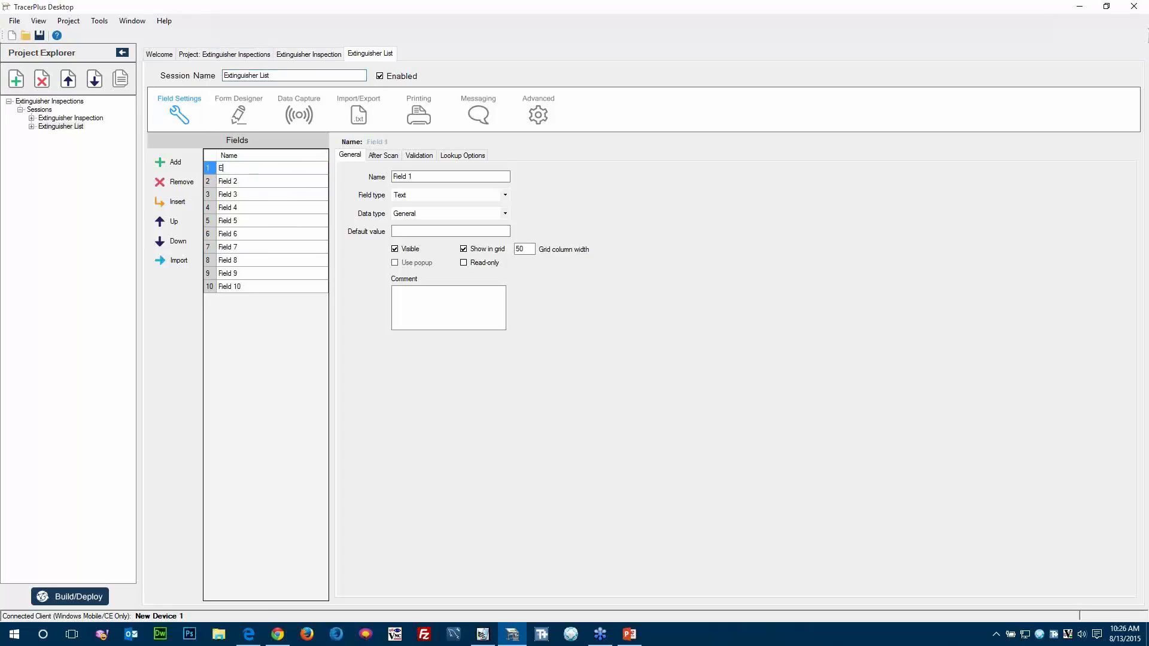
text(xtinguisher ID)
key(Return)
text(Type)
key(Return)
text(Last Reading)
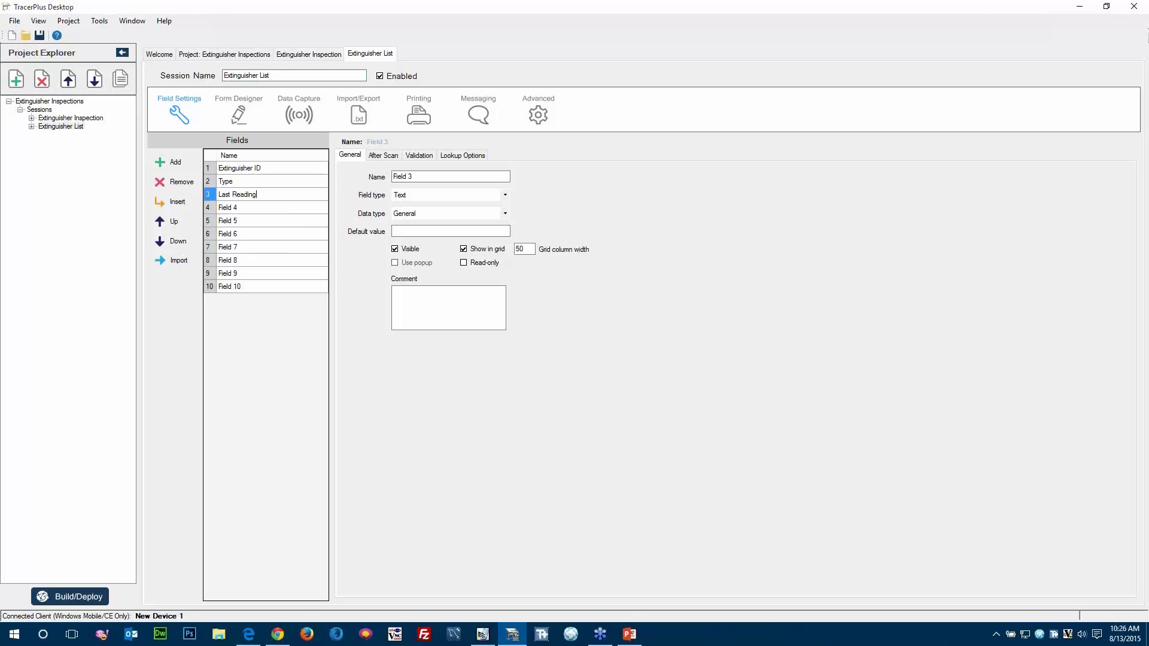
key(Return)
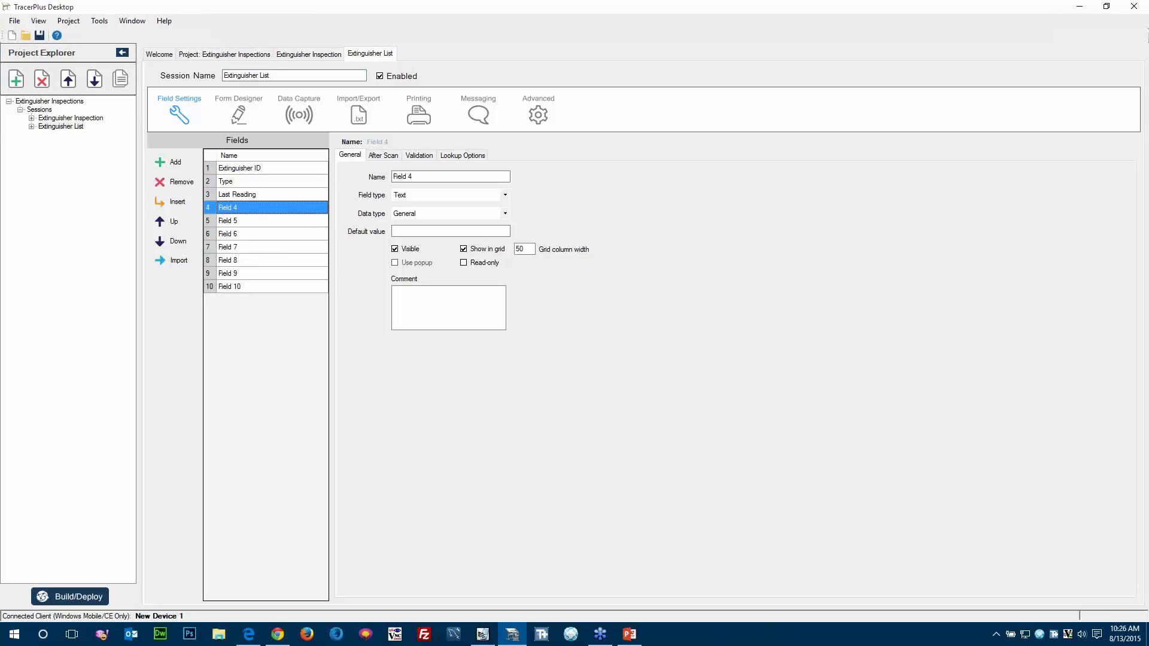
Remove the unused fields 4 through 10 from the Extinguisher List session.
click(189, 183)
click(190, 183)
click(189, 183)
click(189, 183)
click(190, 182)
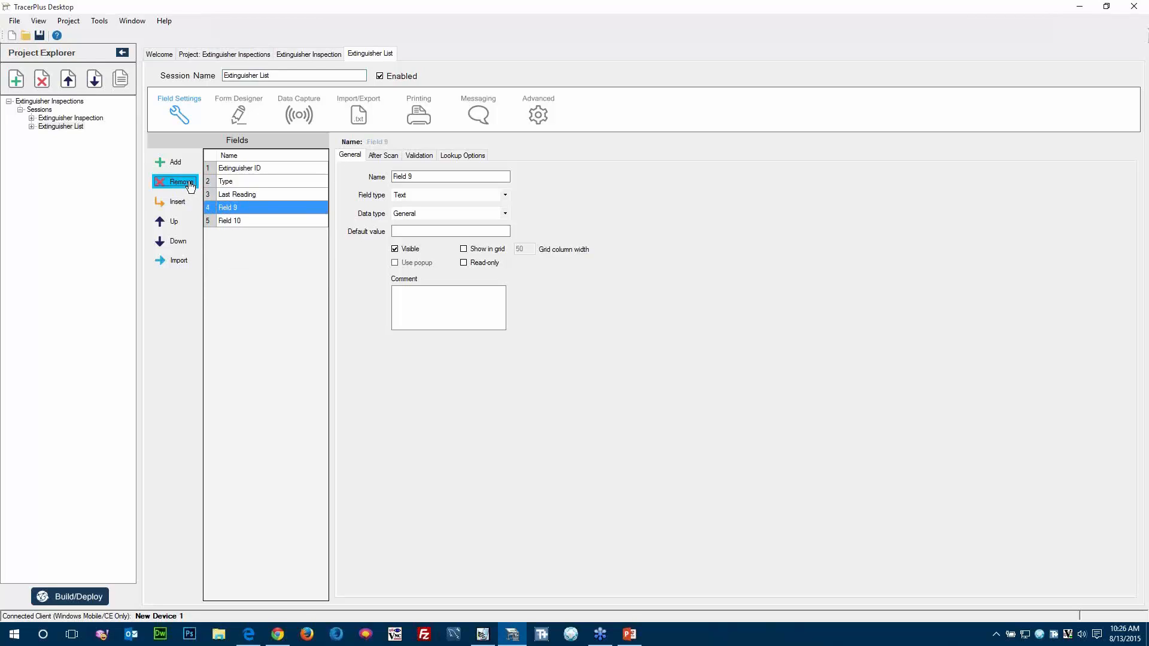
click(189, 182)
click(189, 182)
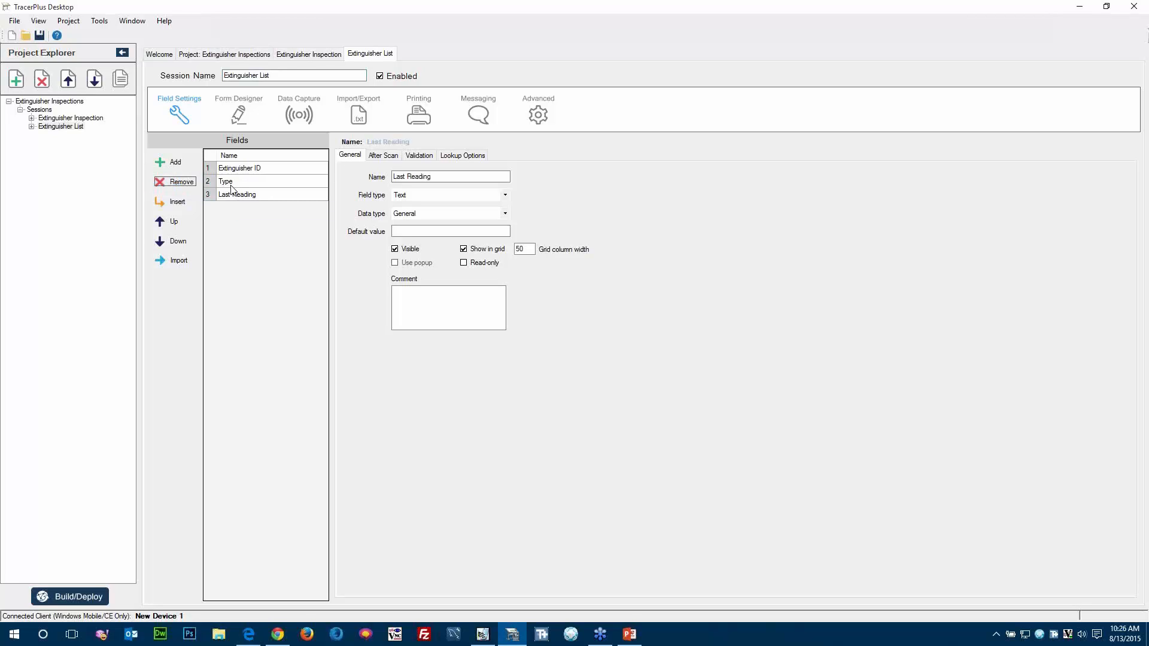
Enable lookups on the Extinguisher Inspection session's Type field with source session Extinguisher List, relating local Extinguisher ID to remote Extinguisher ID.
click(54, 118)
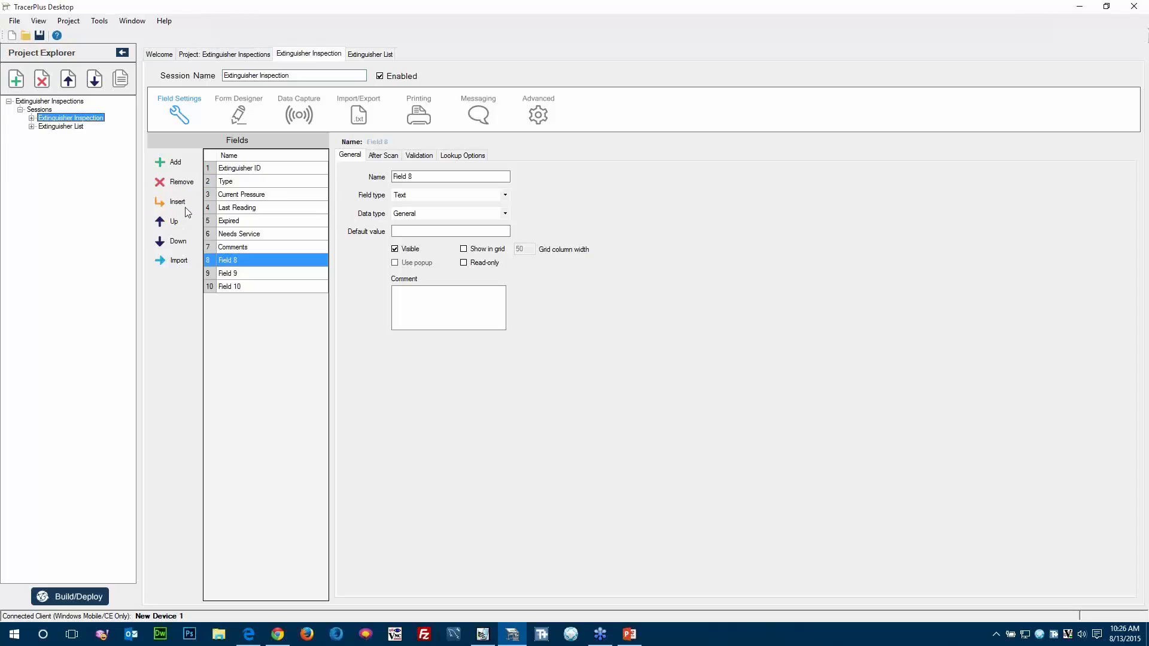
click(229, 183)
click(459, 157)
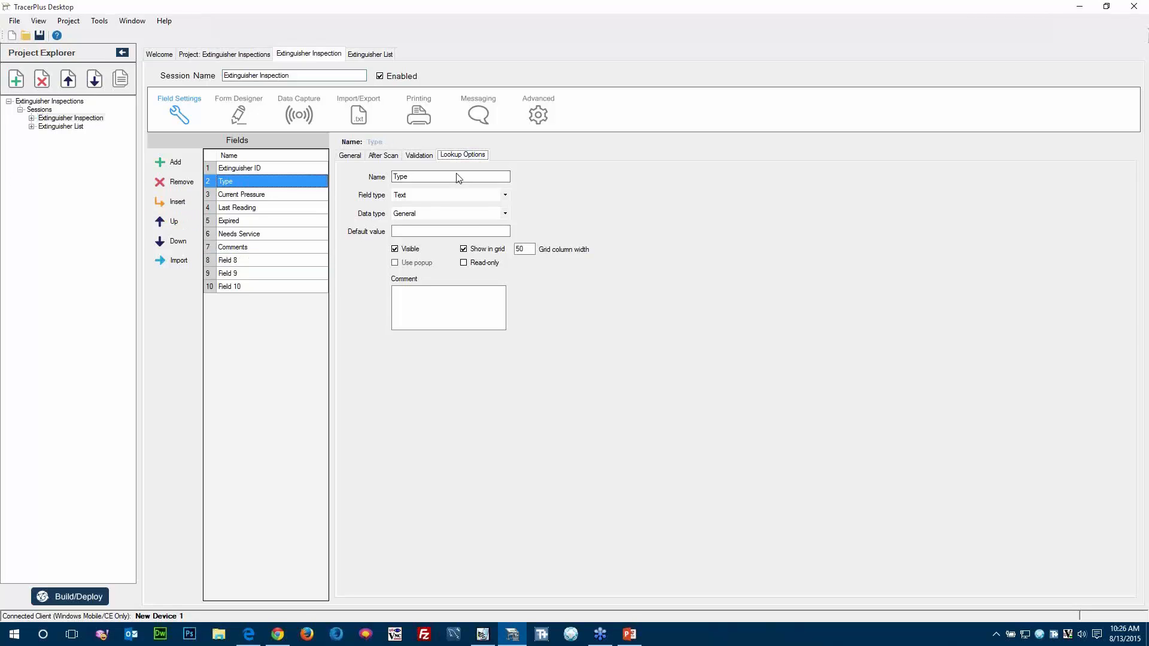
click(347, 175)
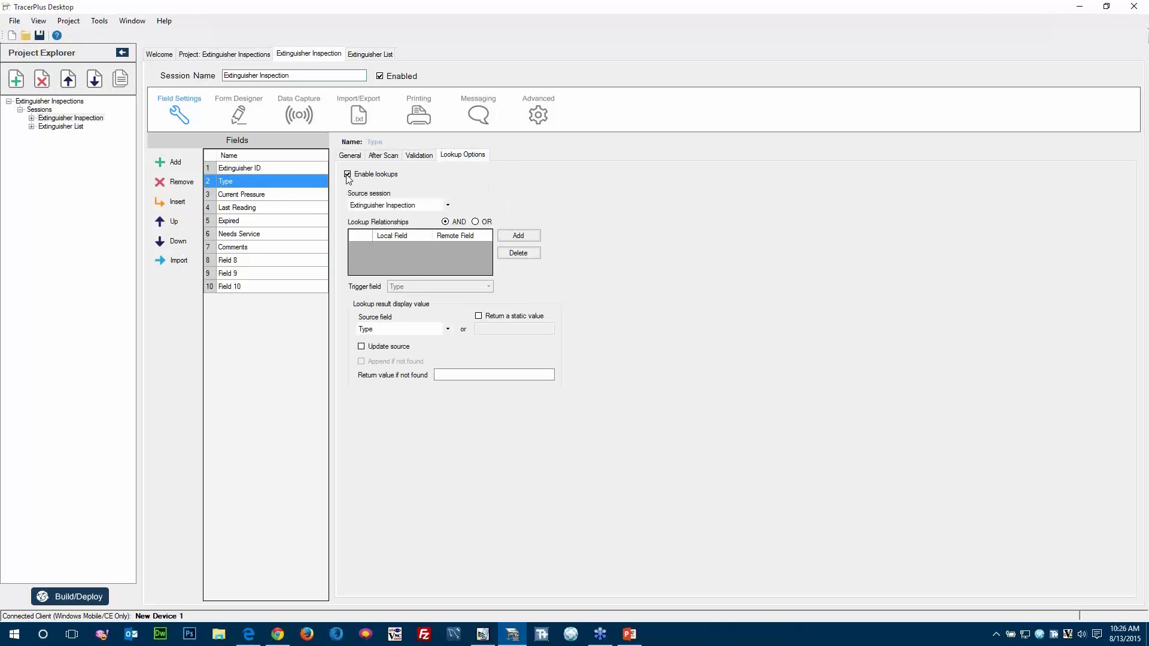
click(370, 206)
click(372, 224)
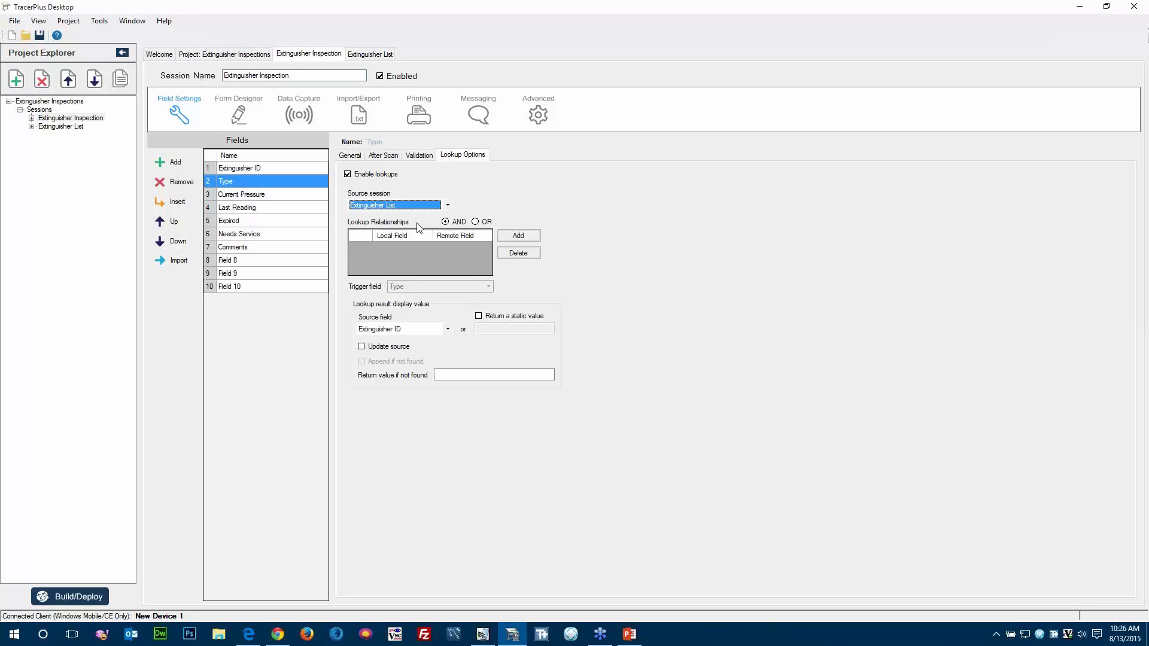
click(524, 236)
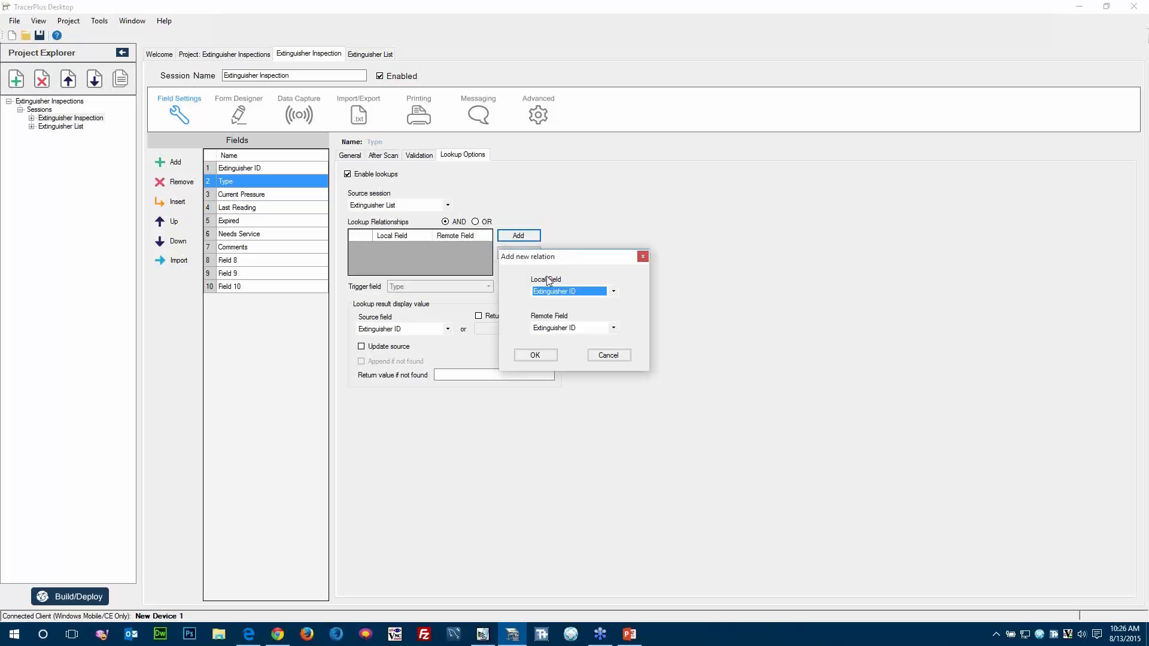
click(535, 356)
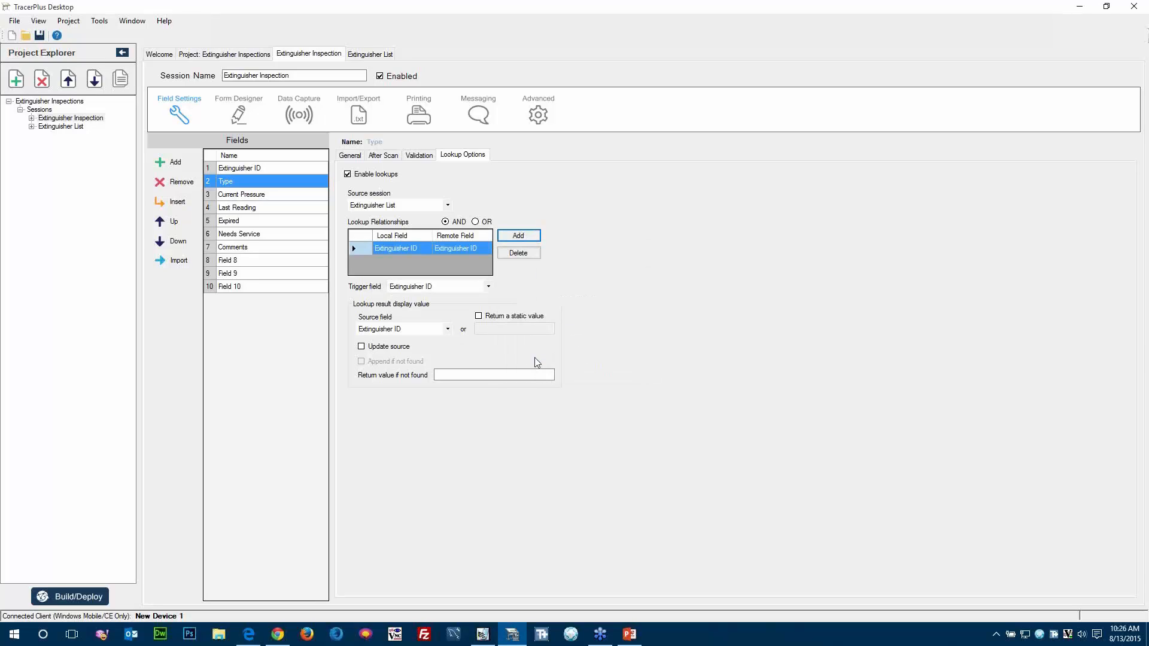
Set the source field for the Type field's lookup result to Type.
click(448, 330)
click(381, 349)
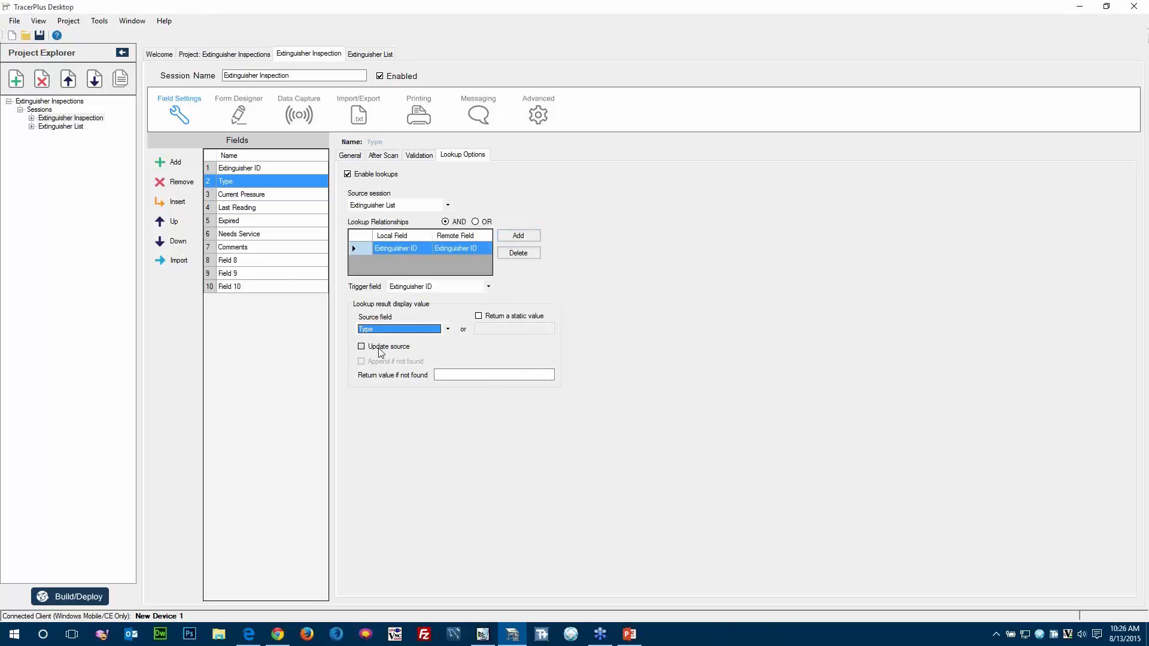
Enable lookups on the Last Reading field from Extinguisher List, relating Extinguisher ID to Extinguisher ID and returning Last Reading.
click(244, 213)
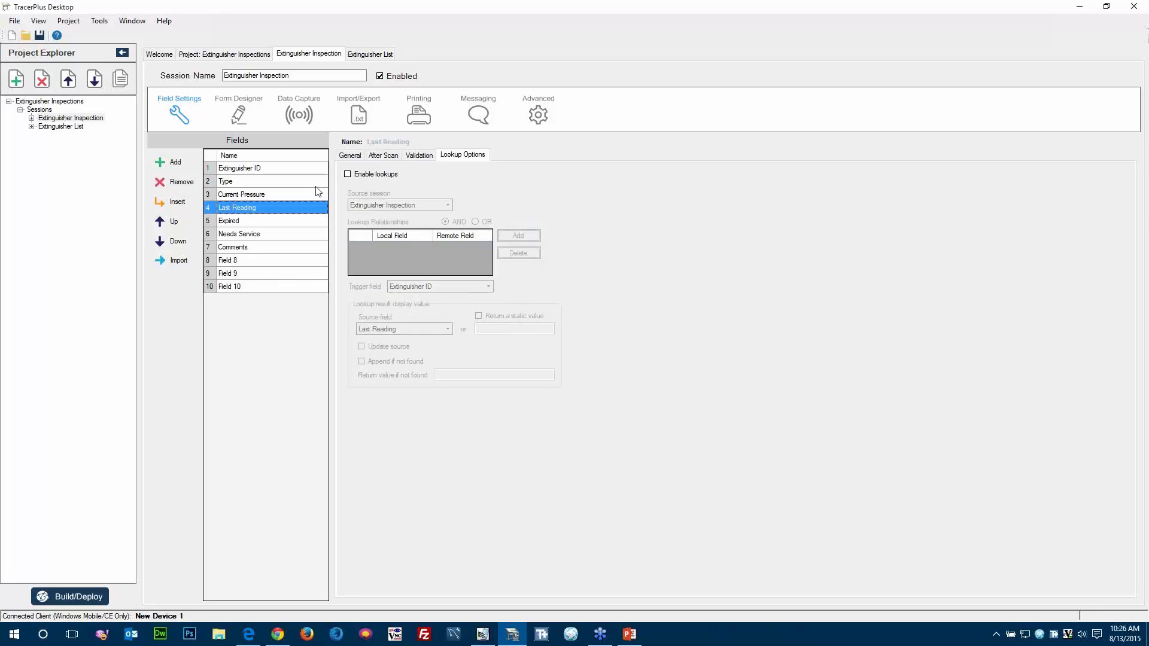
click(377, 207)
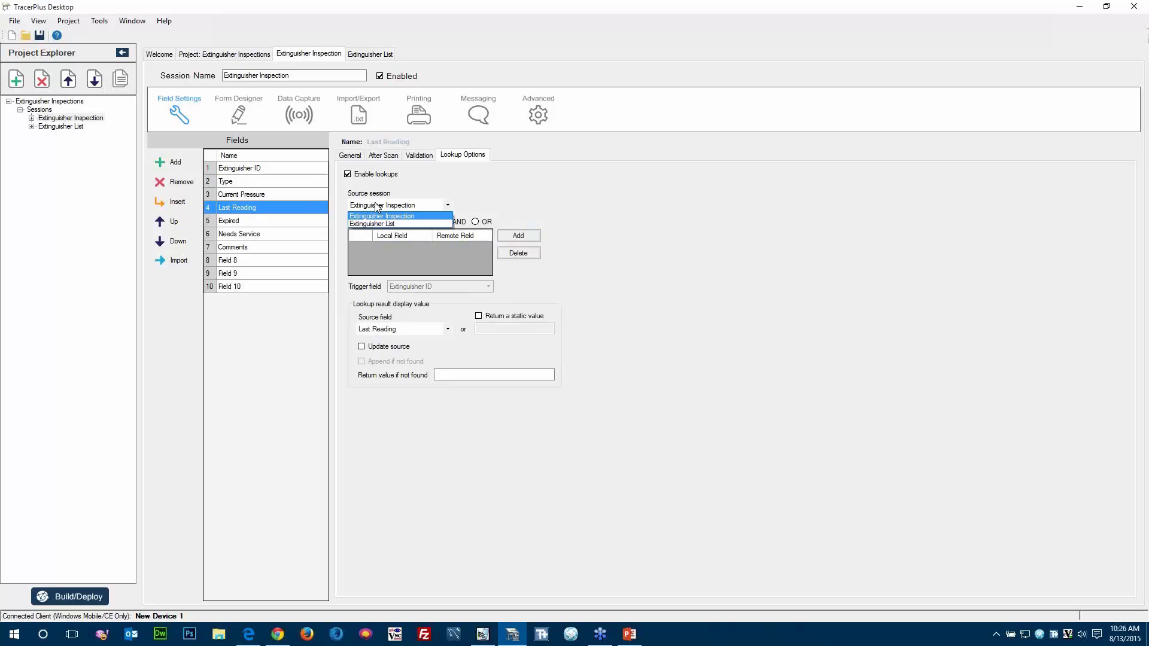
click(378, 219)
click(522, 235)
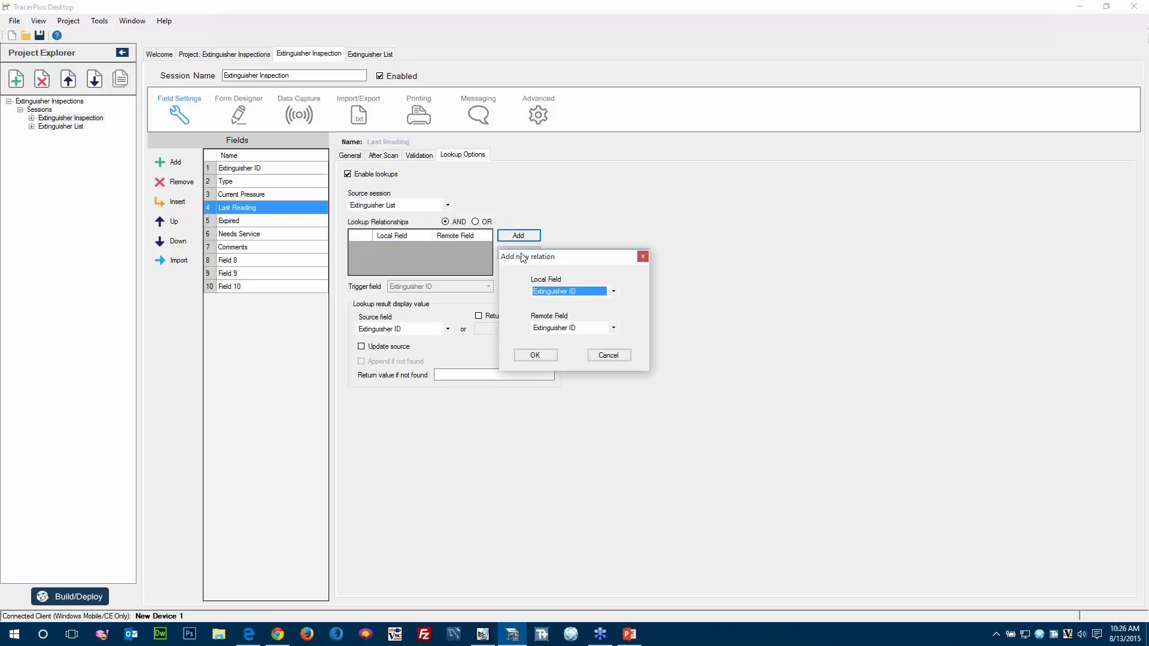
click(532, 355)
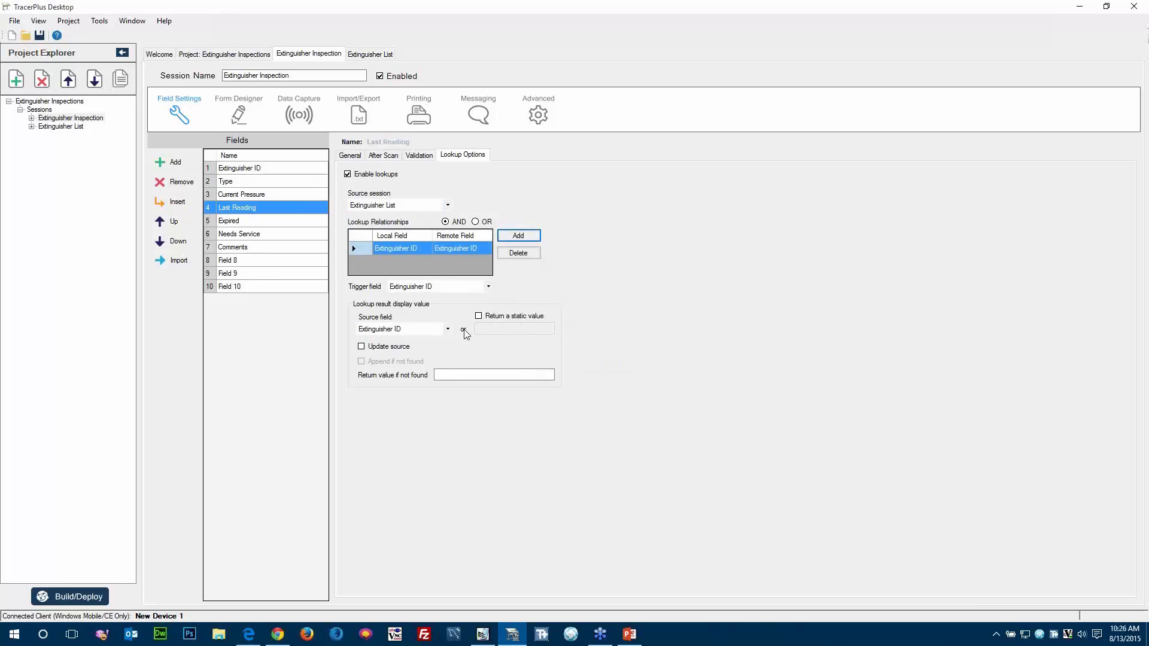
click(388, 330)
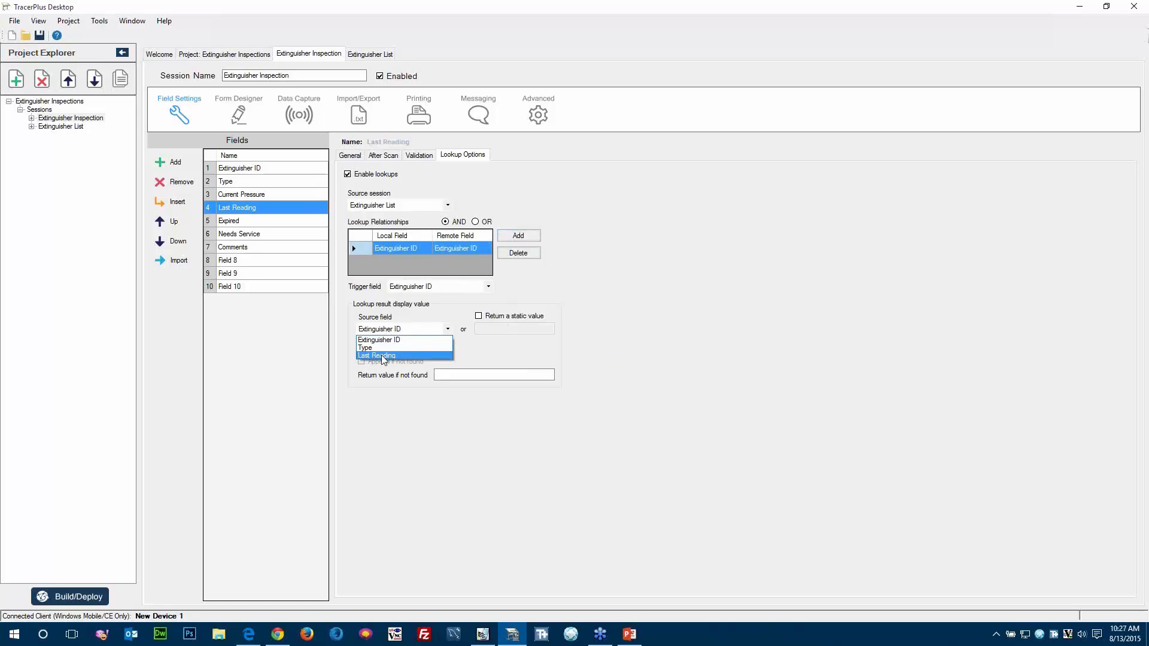
click(384, 355)
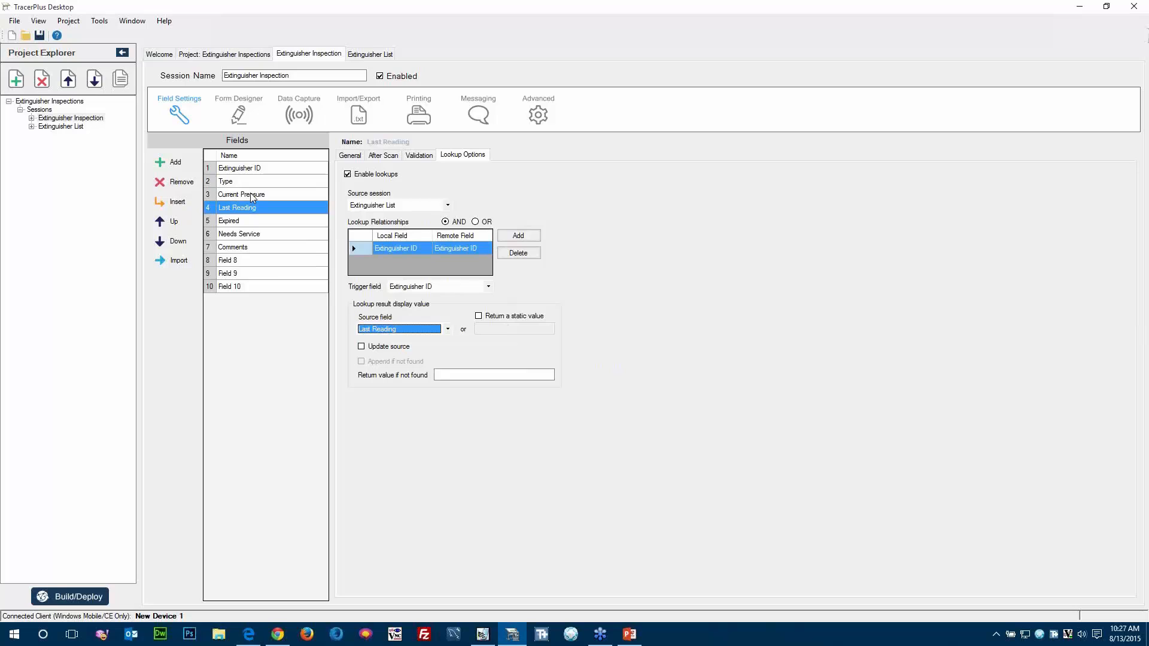
Rename Field 8 as Update_Pressure and set its field type to Calculated.
click(233, 263)
click(241, 260)
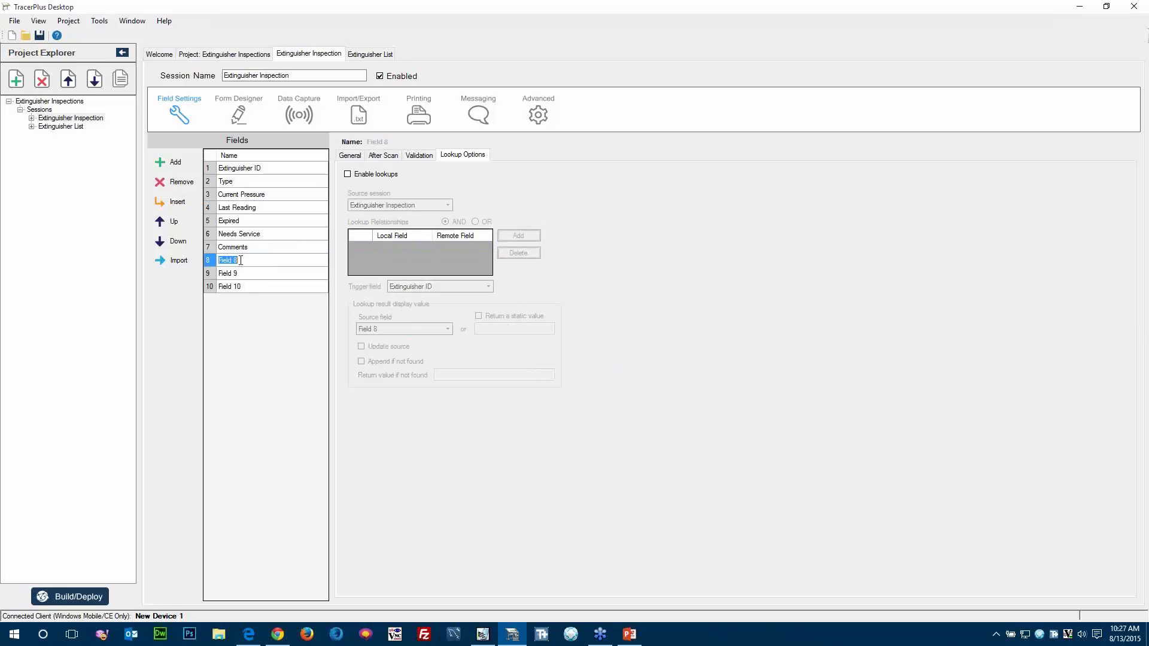
text(Update_Pressure)
key(Return)
click(270, 263)
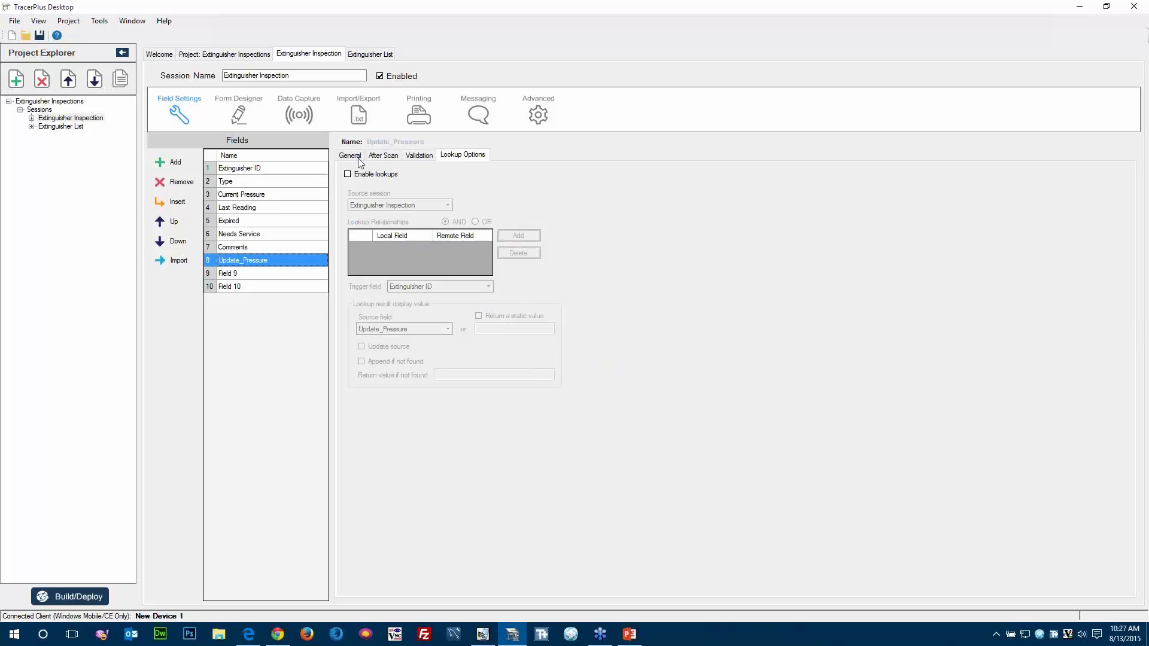
click(351, 155)
click(459, 196)
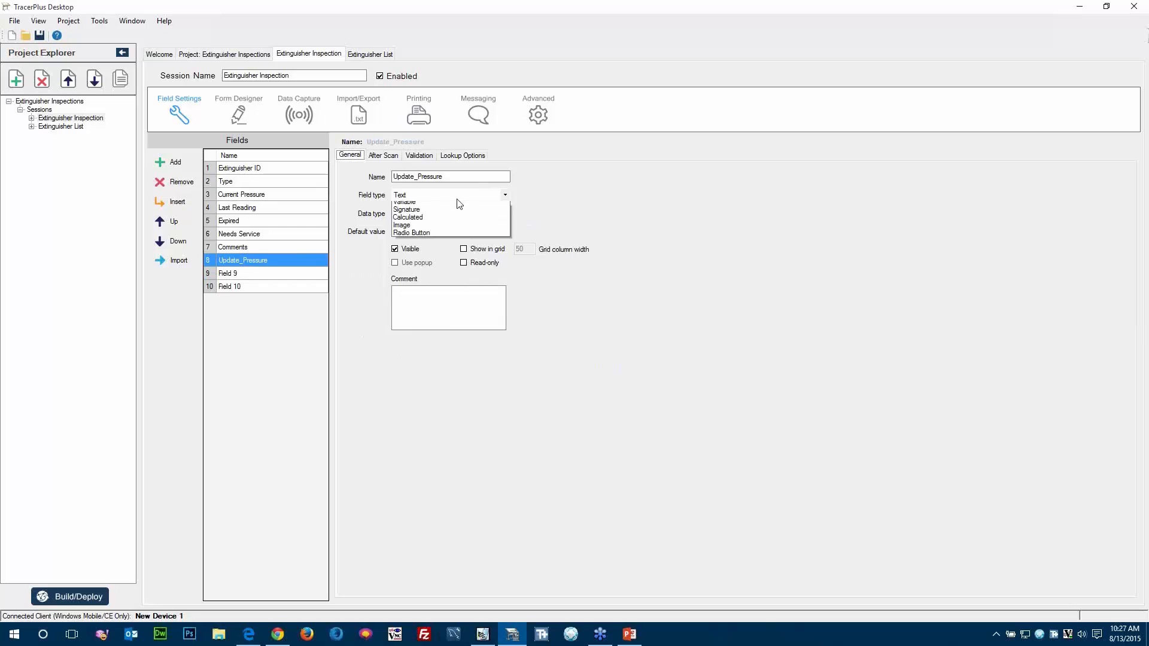
click(446, 246)
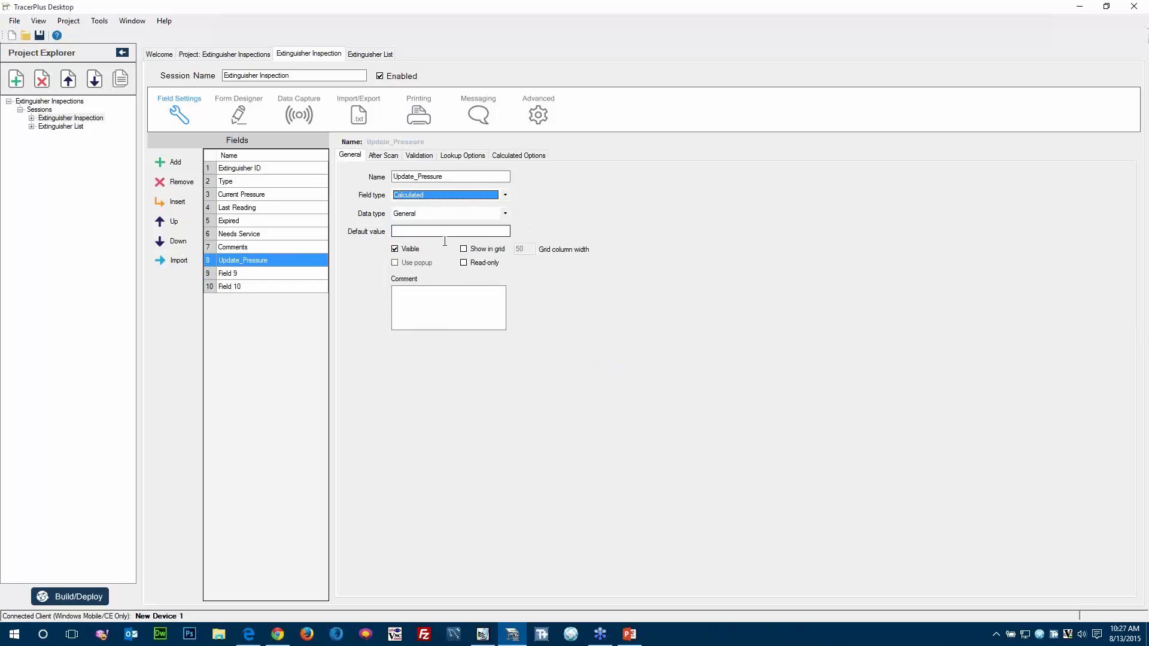
Enable lookups on Update_Pressure from Extinguisher List, related by Extinguisher ID, with source field Last Reading and source updating turned on.
click(457, 157)
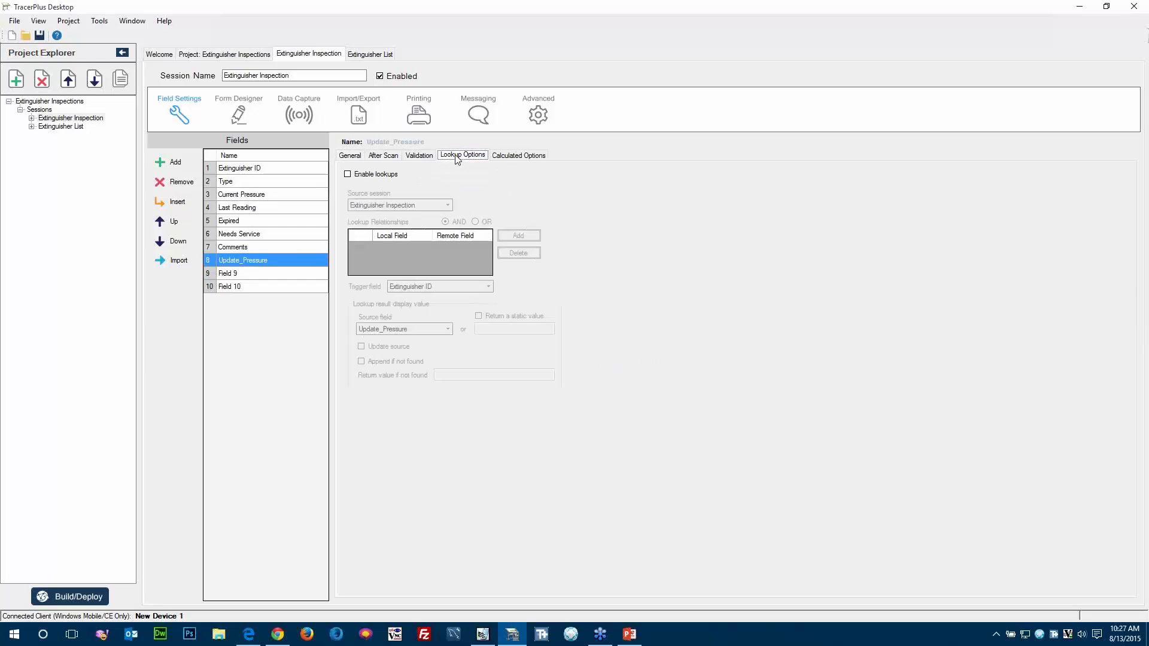
click(368, 175)
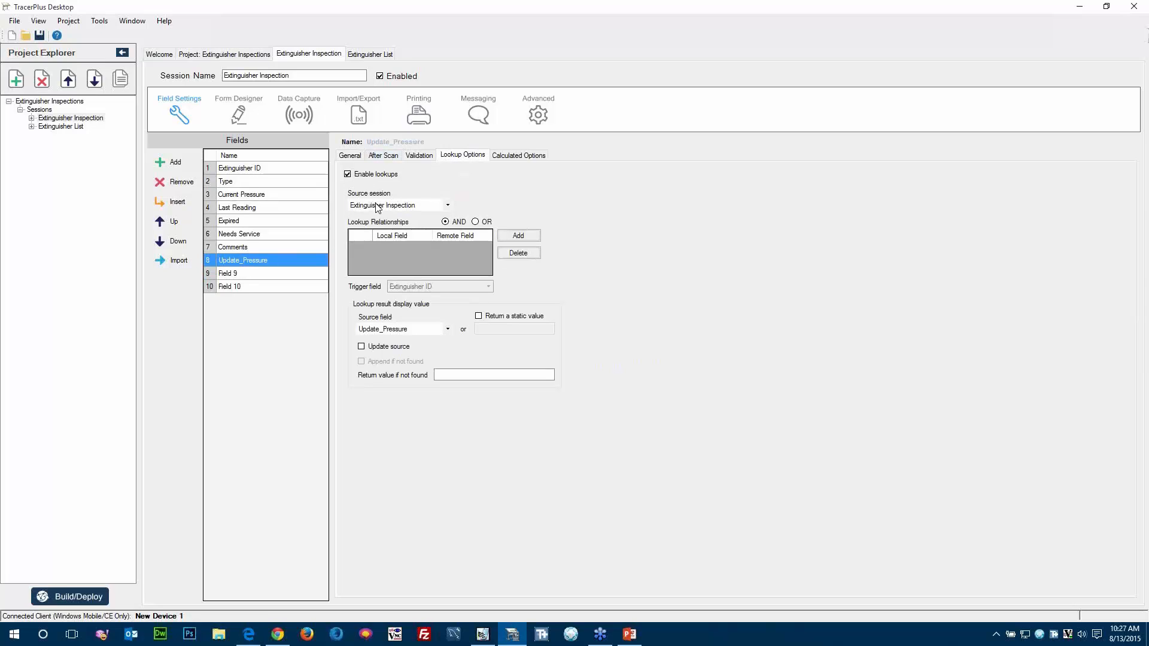
click(375, 206)
click(377, 223)
click(534, 238)
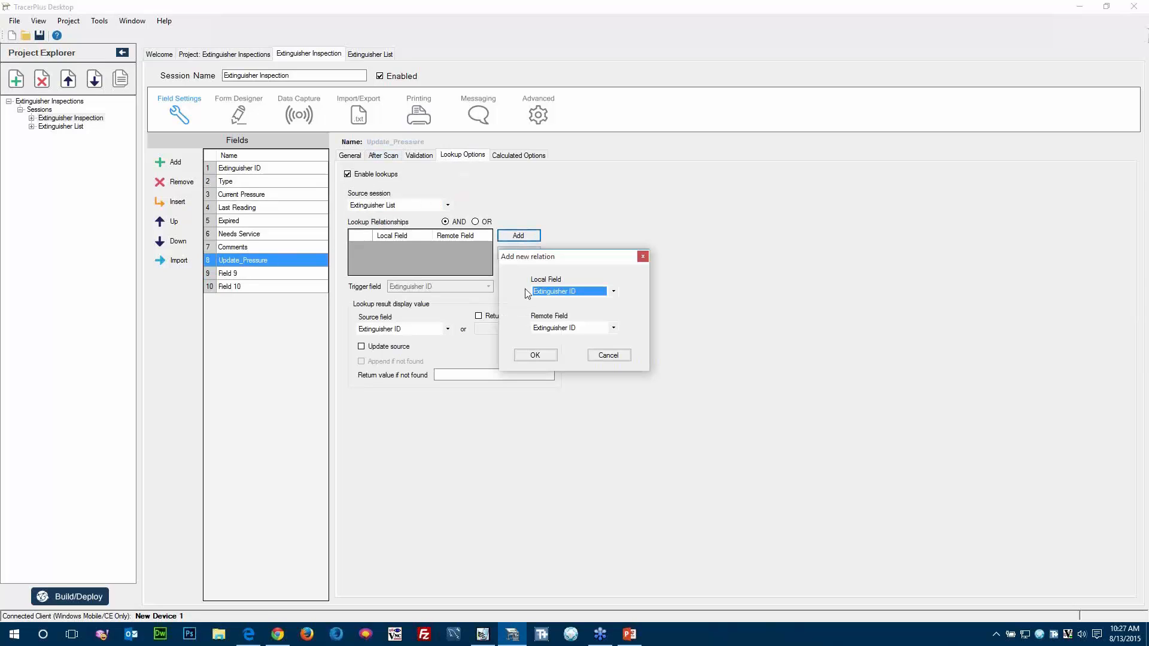
click(534, 357)
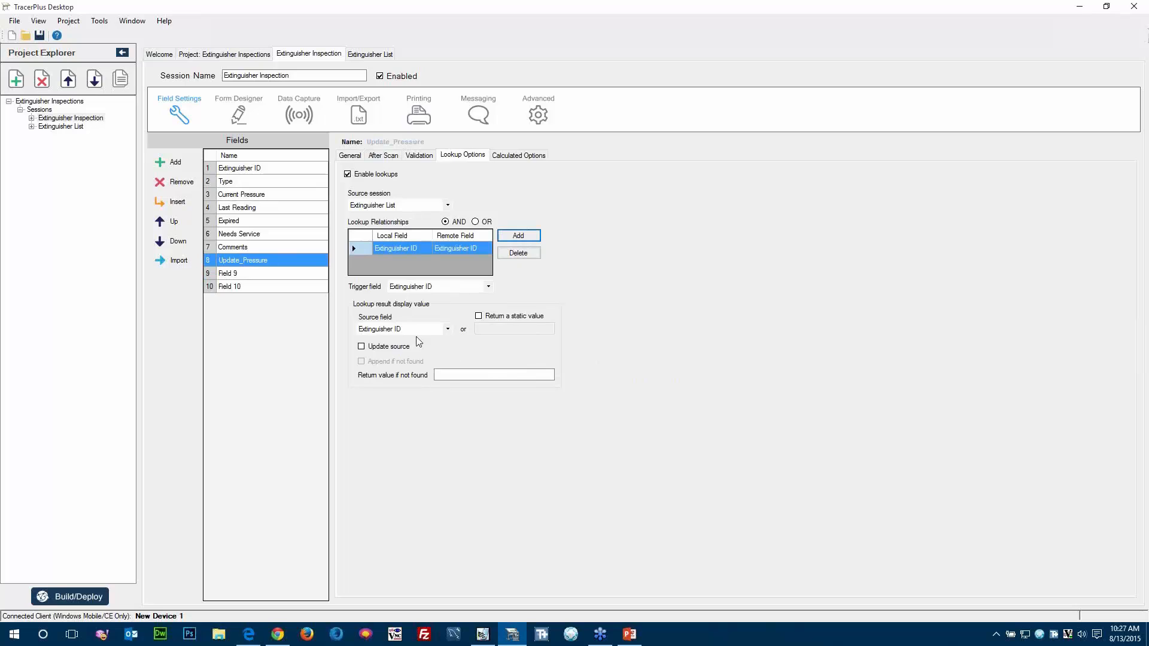
click(399, 330)
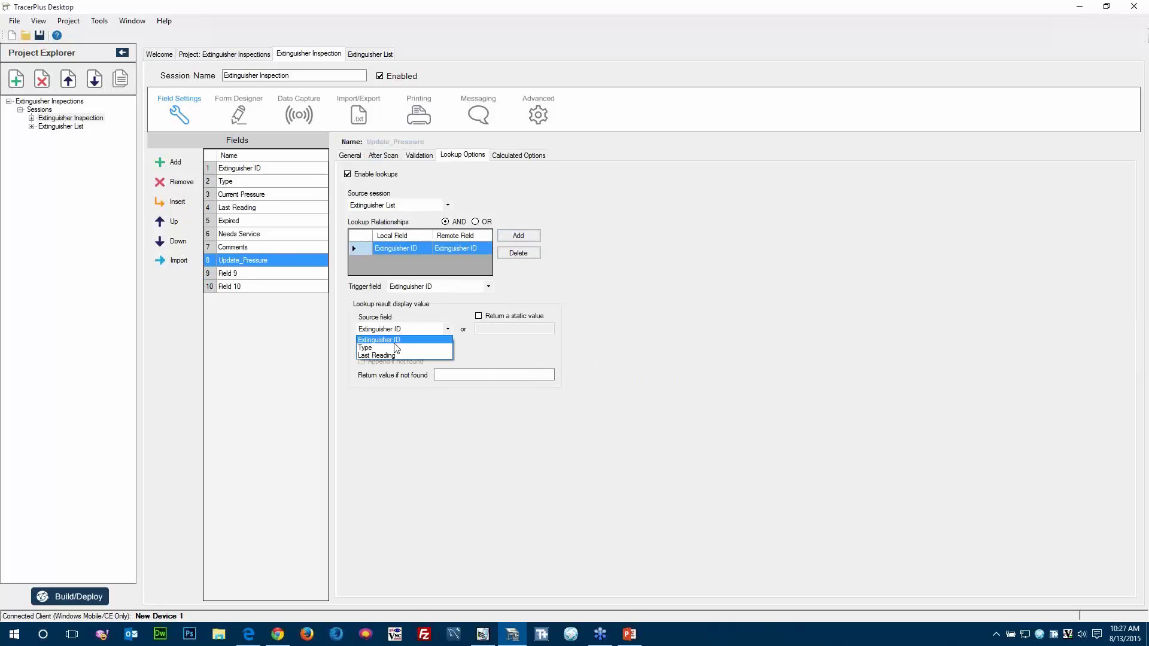
click(390, 355)
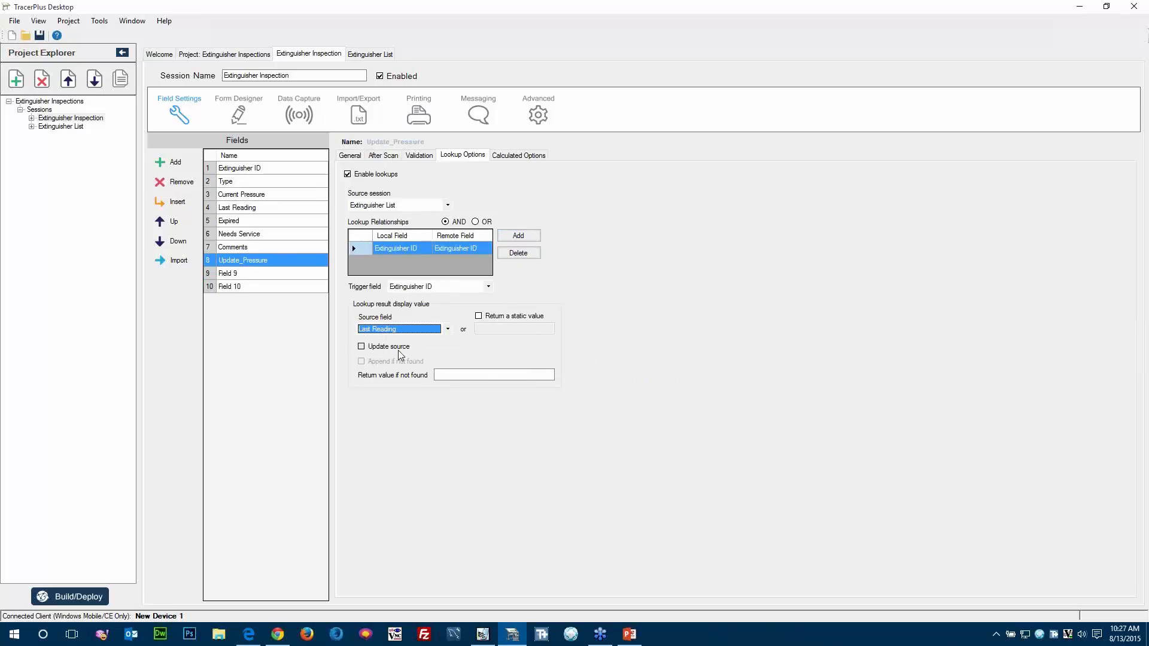
click(362, 349)
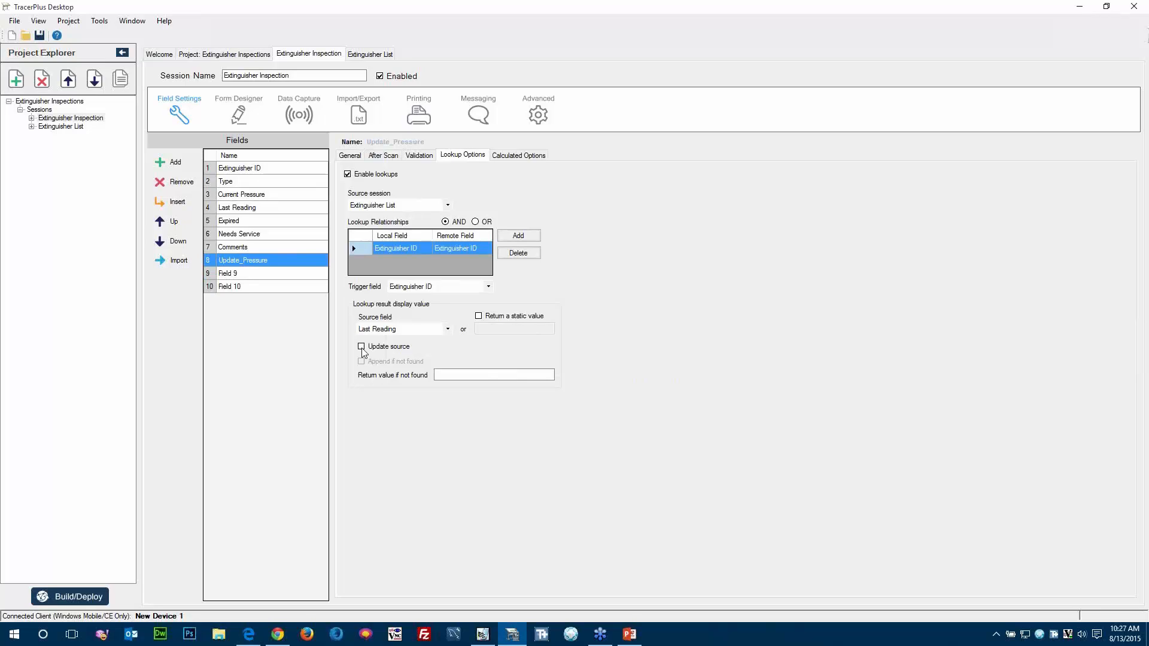
click(362, 347)
Add Current Pressure as the parameter of Update_Pressure's calculation, using the Add function.
click(508, 157)
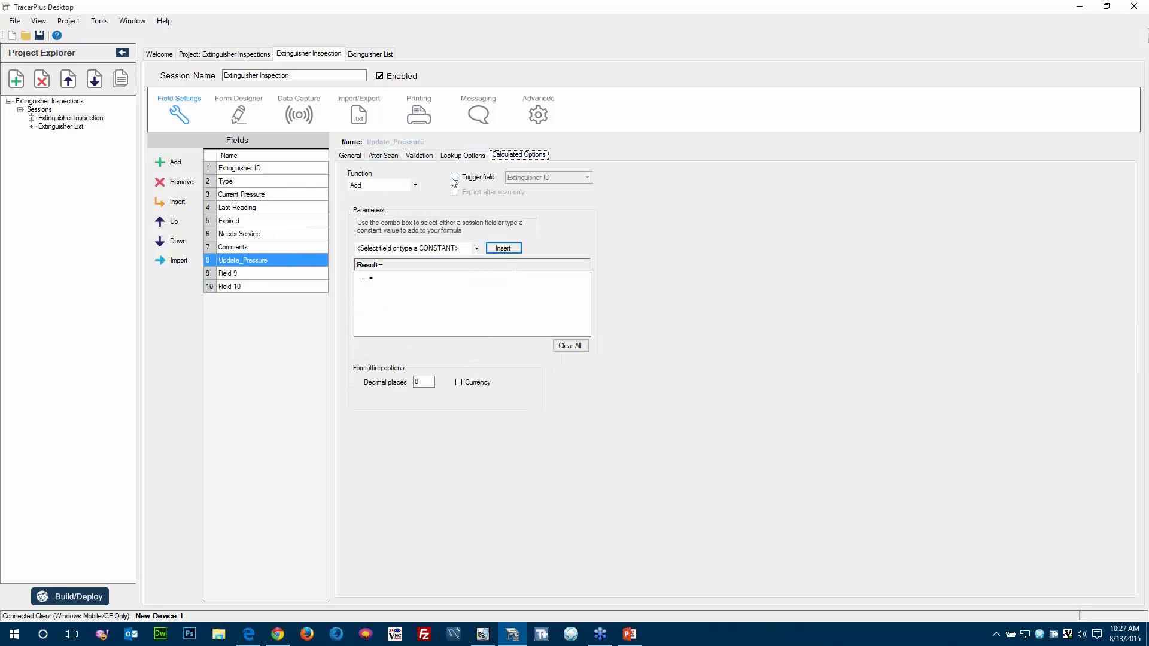
click(477, 248)
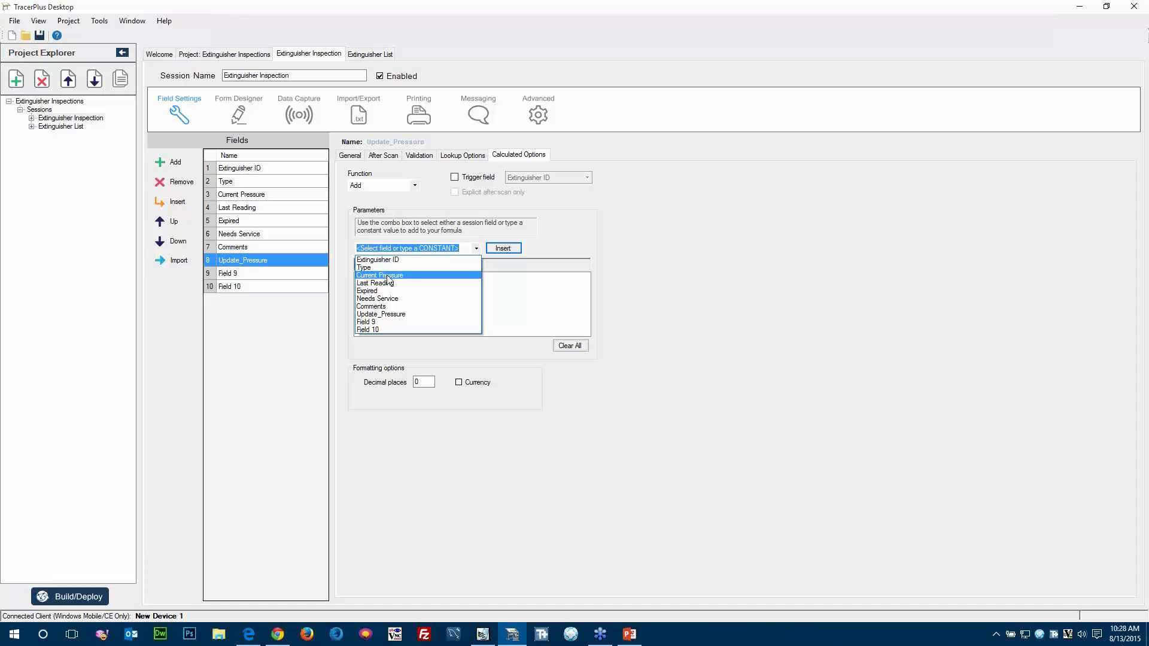
click(384, 276)
click(500, 248)
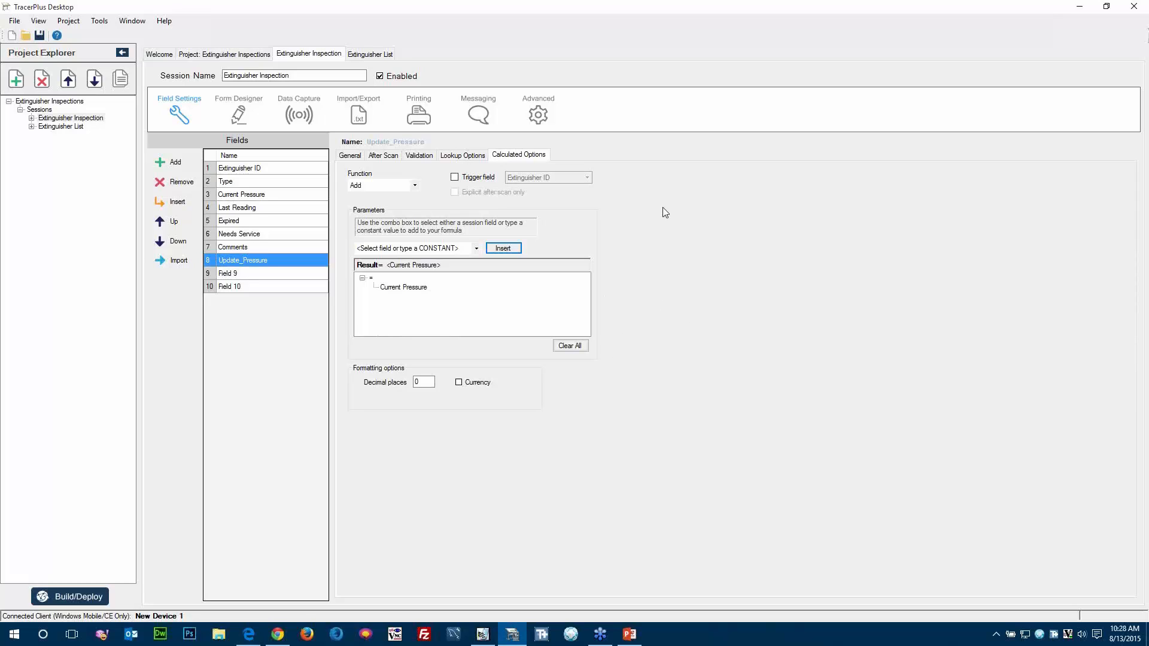
Remove the unused Field 9 and Field 10 from the Extinguisher Inspection session.
click(350, 156)
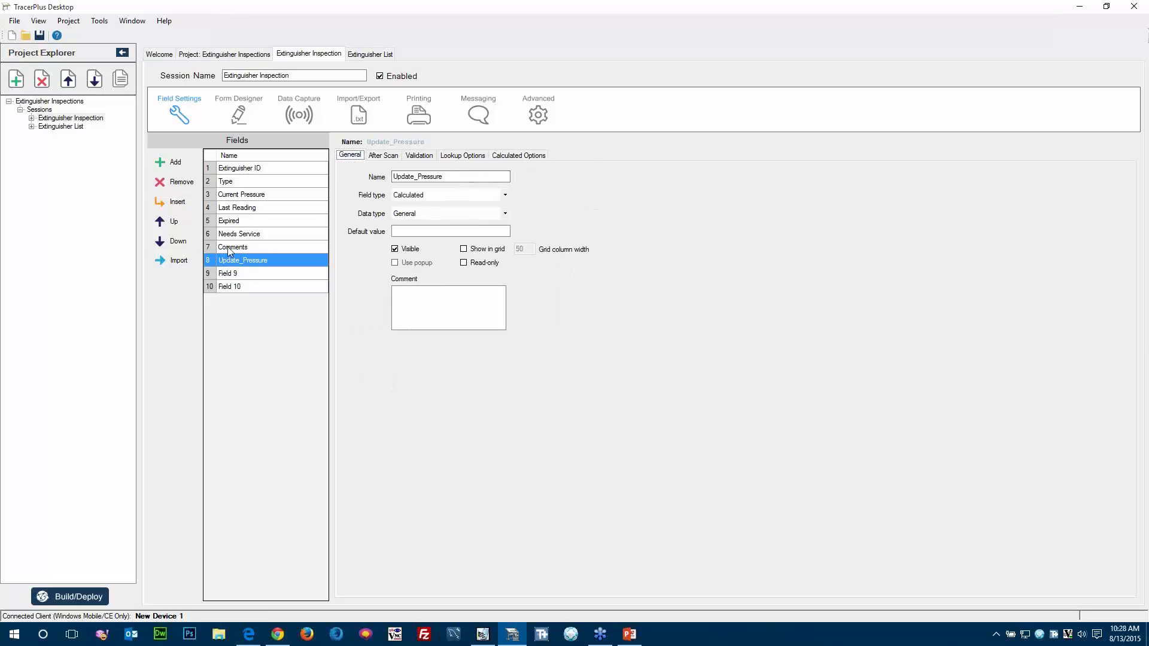
click(242, 273)
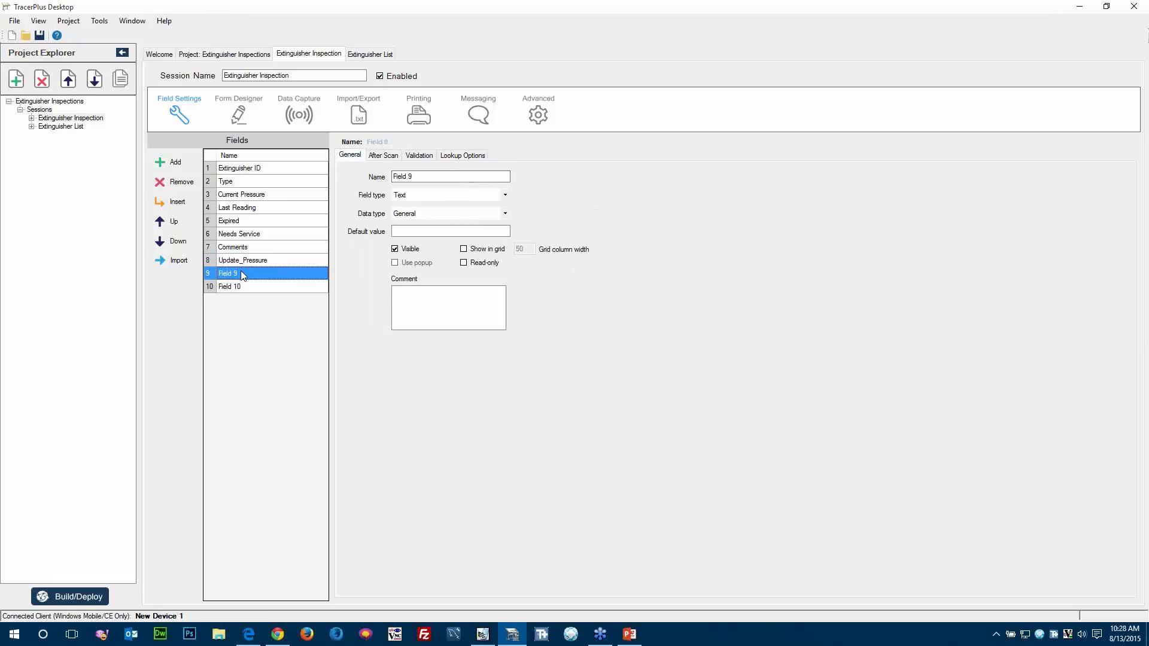
click(178, 184)
click(179, 184)
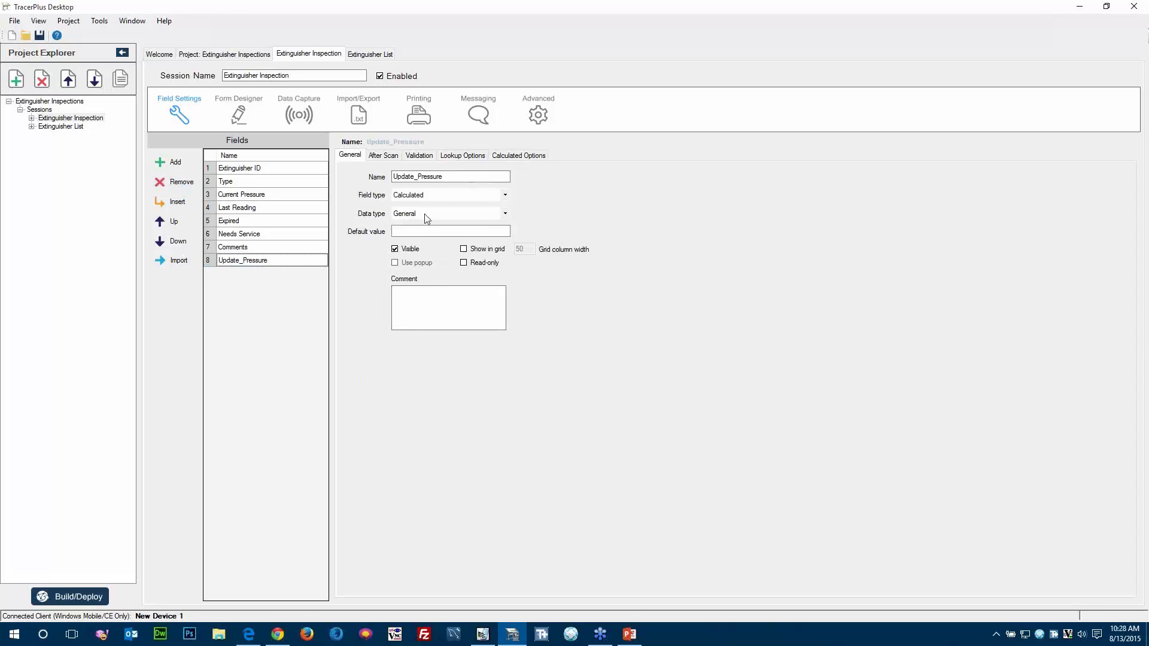
Make the Type field read-only and give the Current Pressure field the Number data type with the popup option enabled.
click(227, 186)
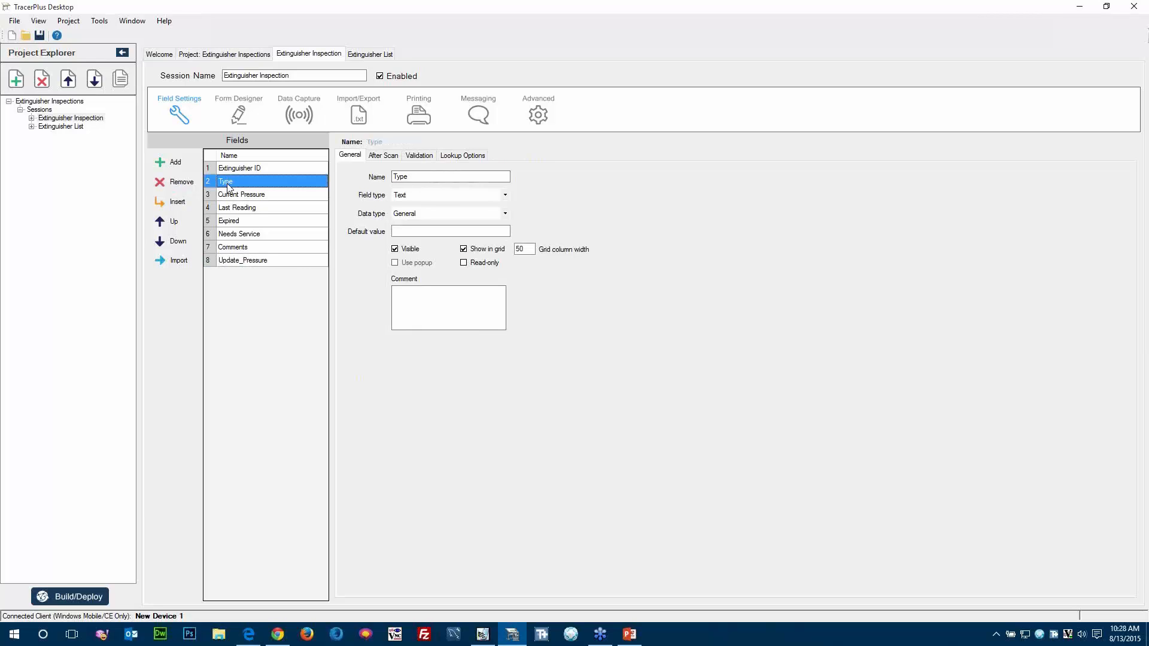
click(464, 265)
click(252, 197)
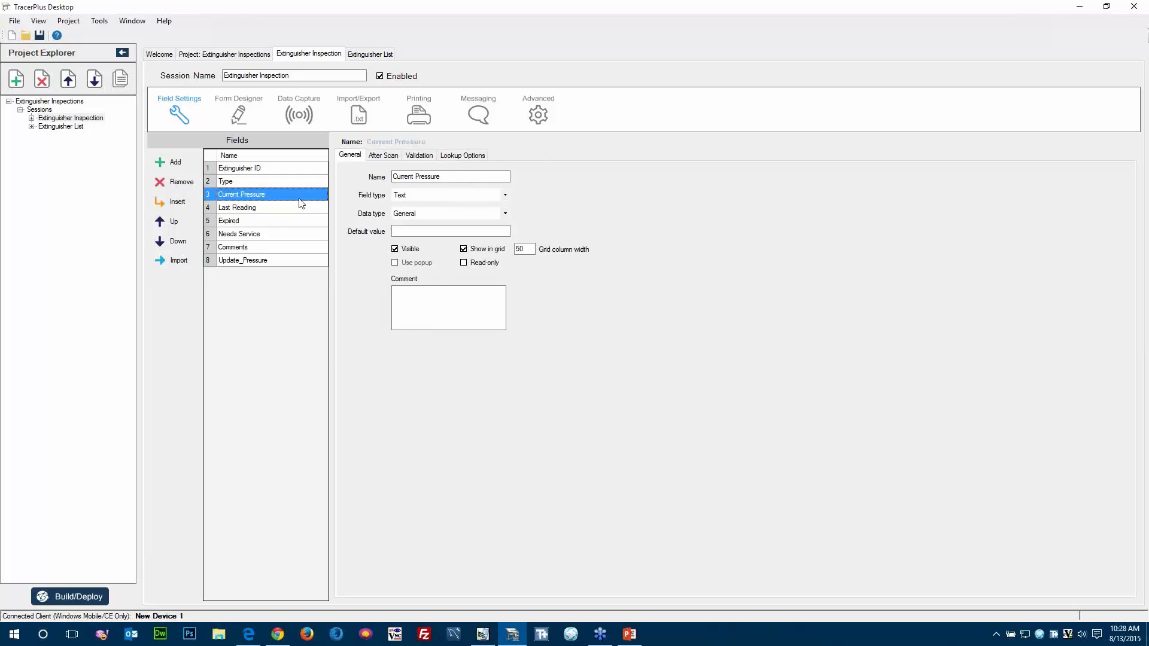
click(505, 214)
click(422, 233)
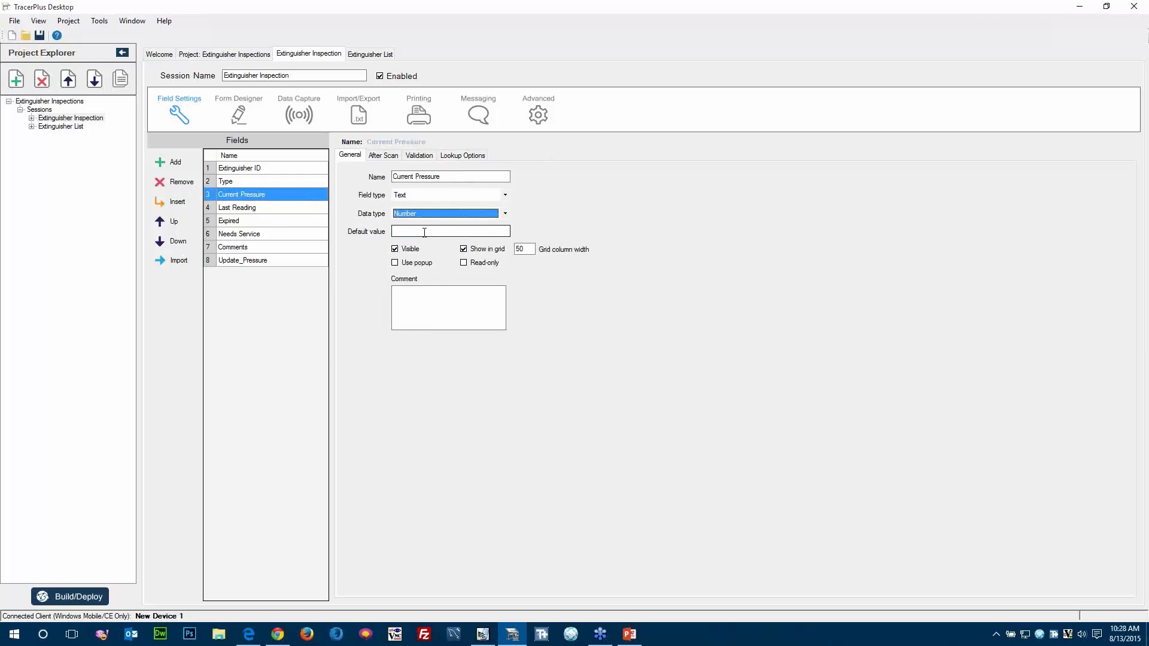
click(397, 266)
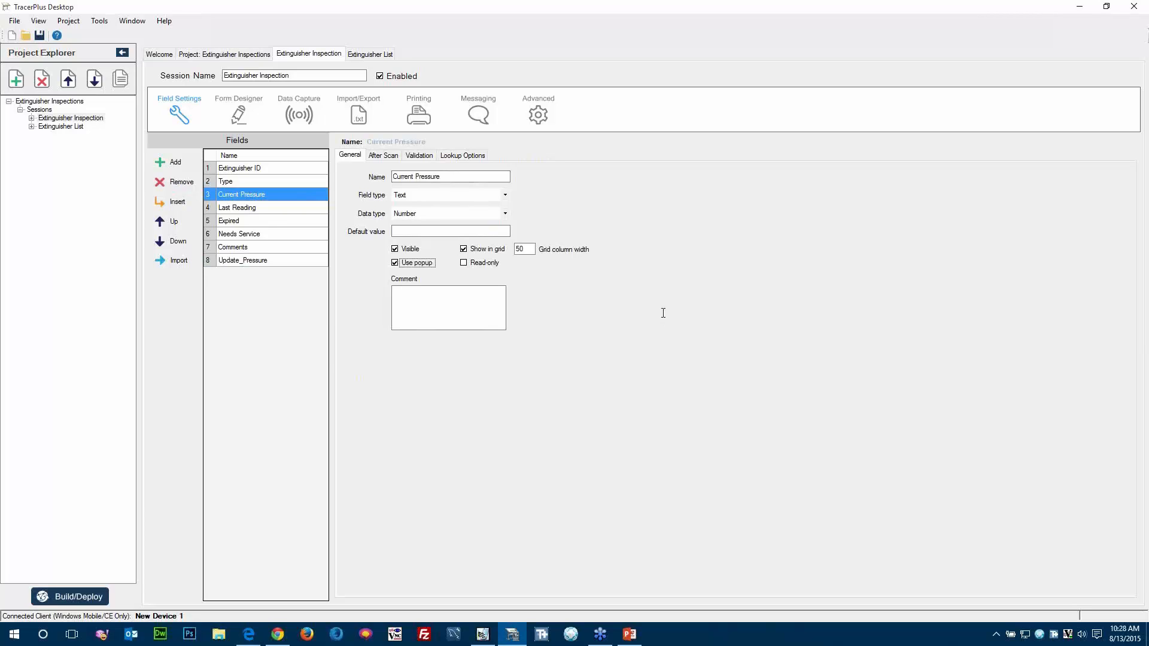
Make the Last Reading field read-only and change the Expired field's type to Drop Down.
click(230, 210)
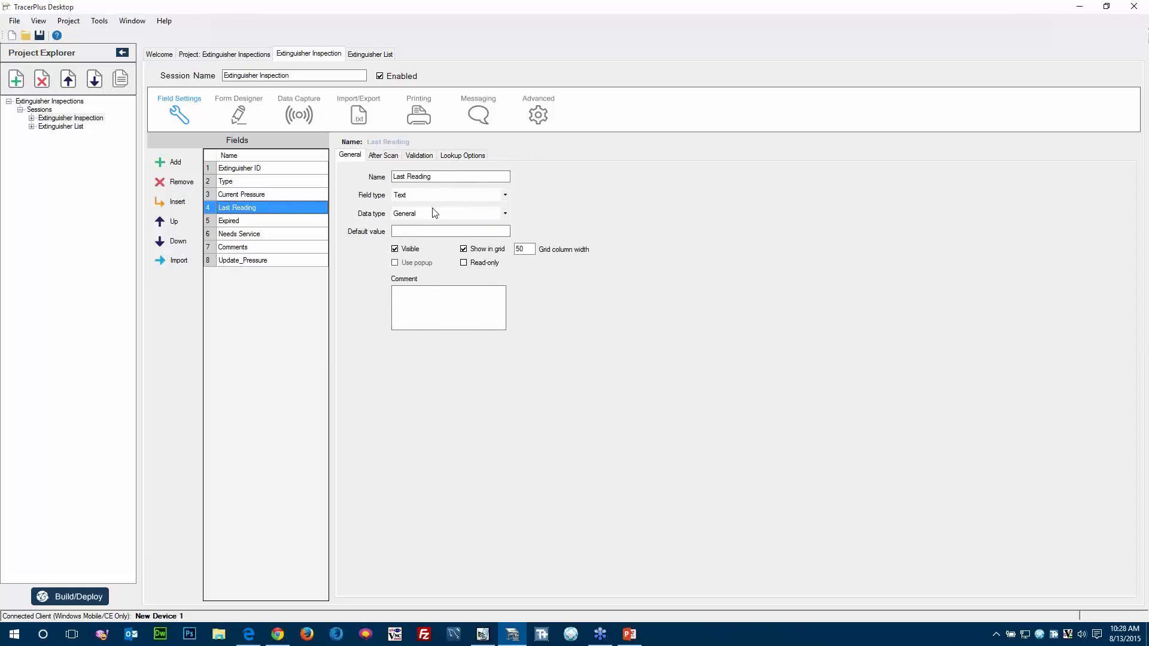
click(465, 263)
click(241, 221)
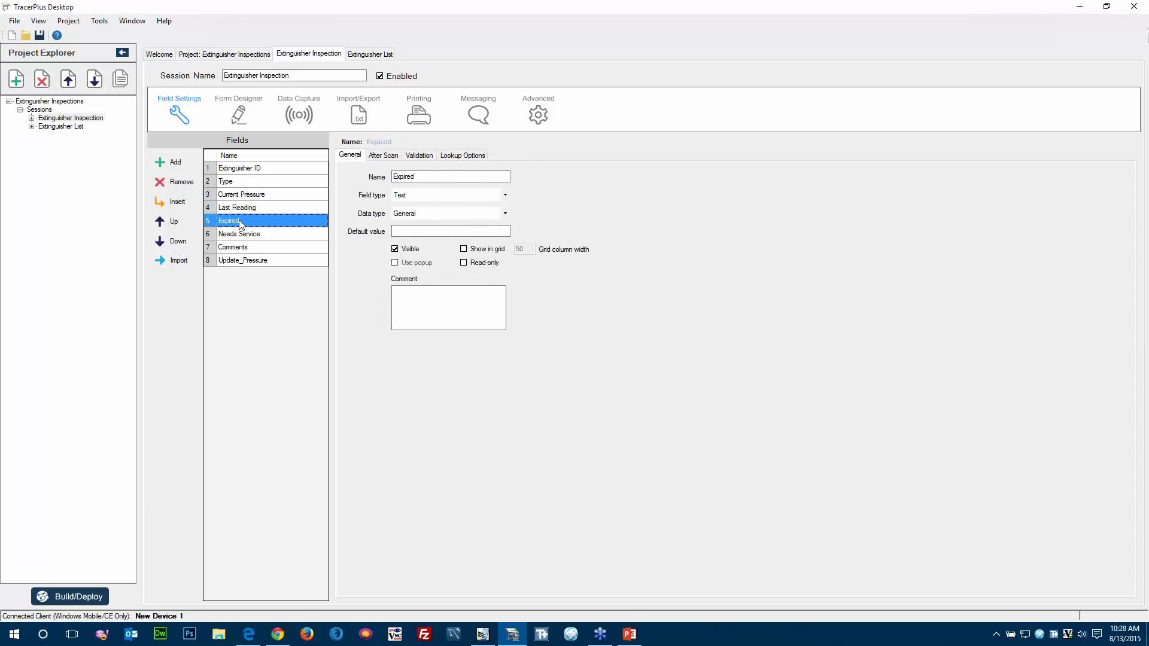
click(401, 196)
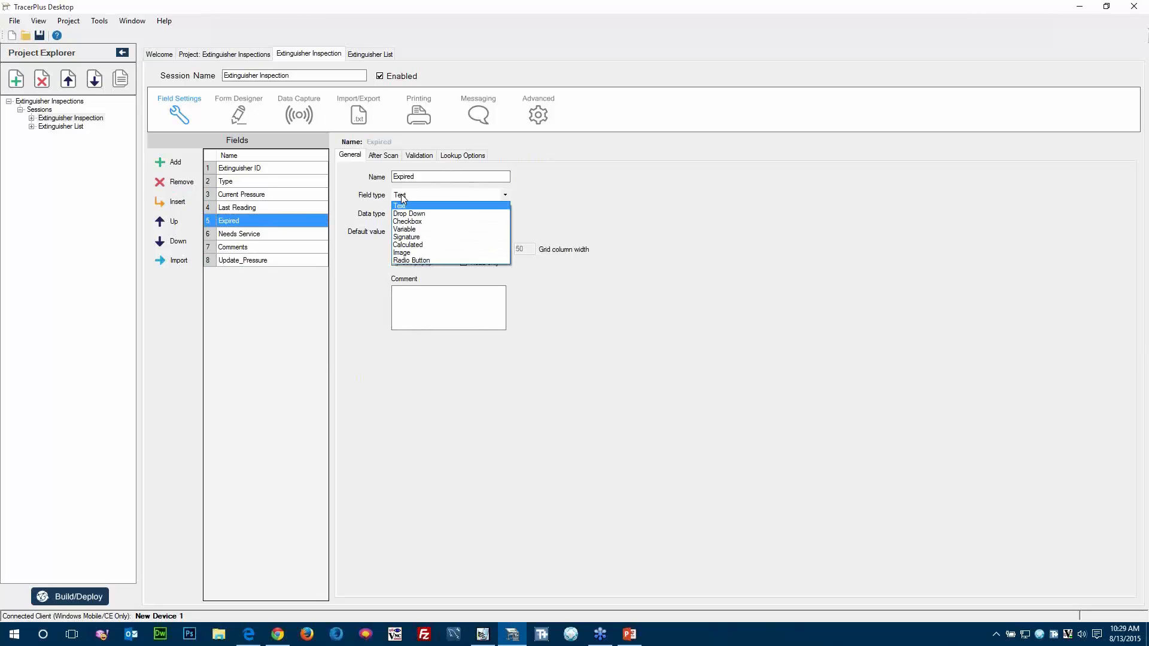
click(409, 212)
Change the Needs Service field's type to Checkbox.
click(256, 234)
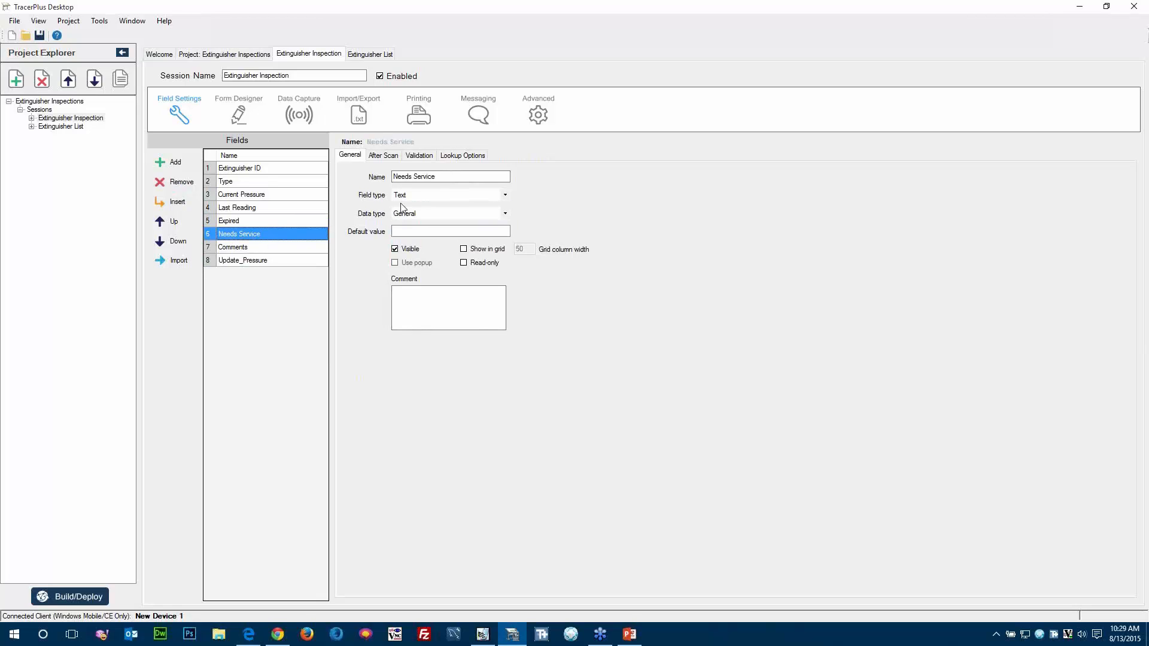
click(412, 198)
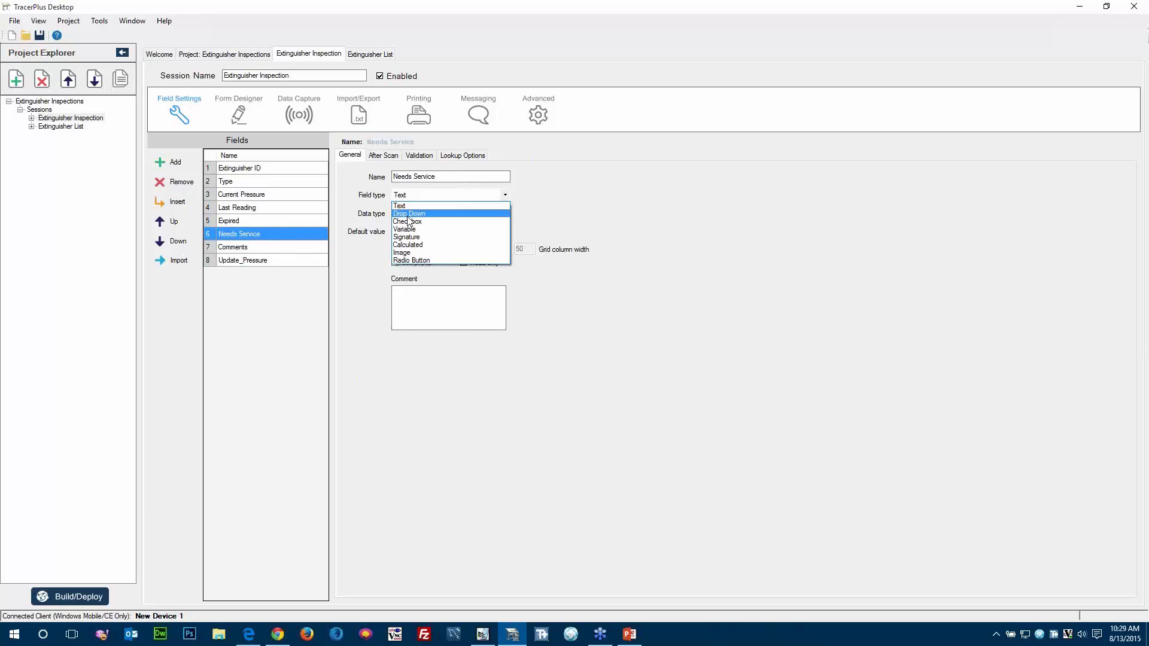
click(409, 222)
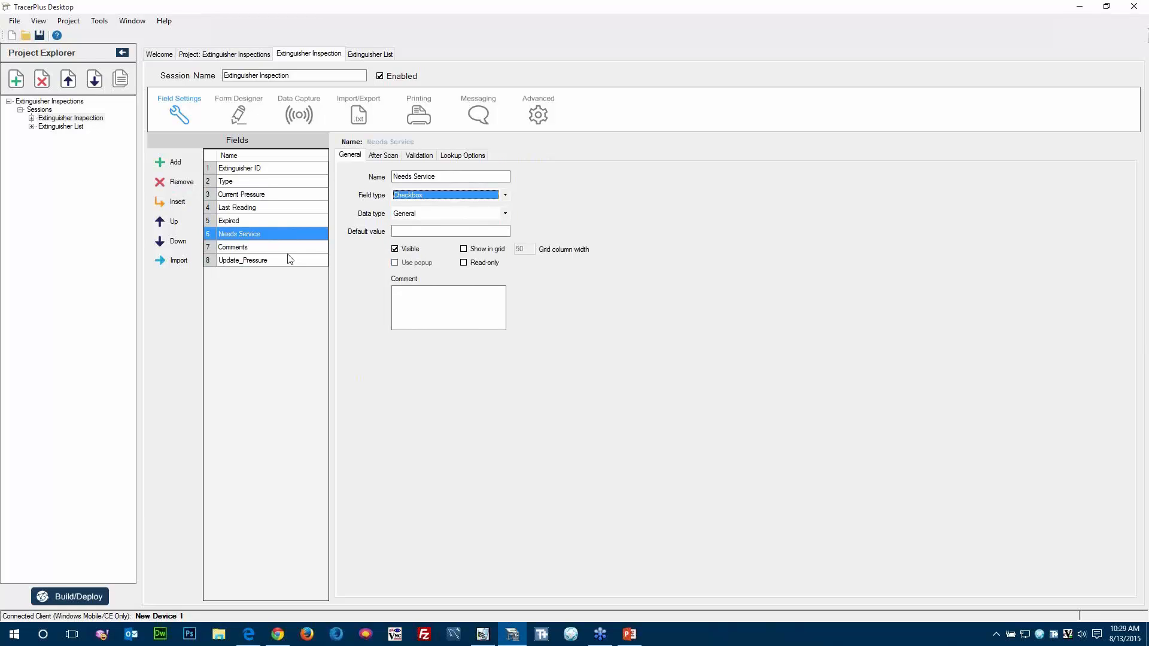
Turn off the Visible option for the Update_Pressure field.
click(228, 247)
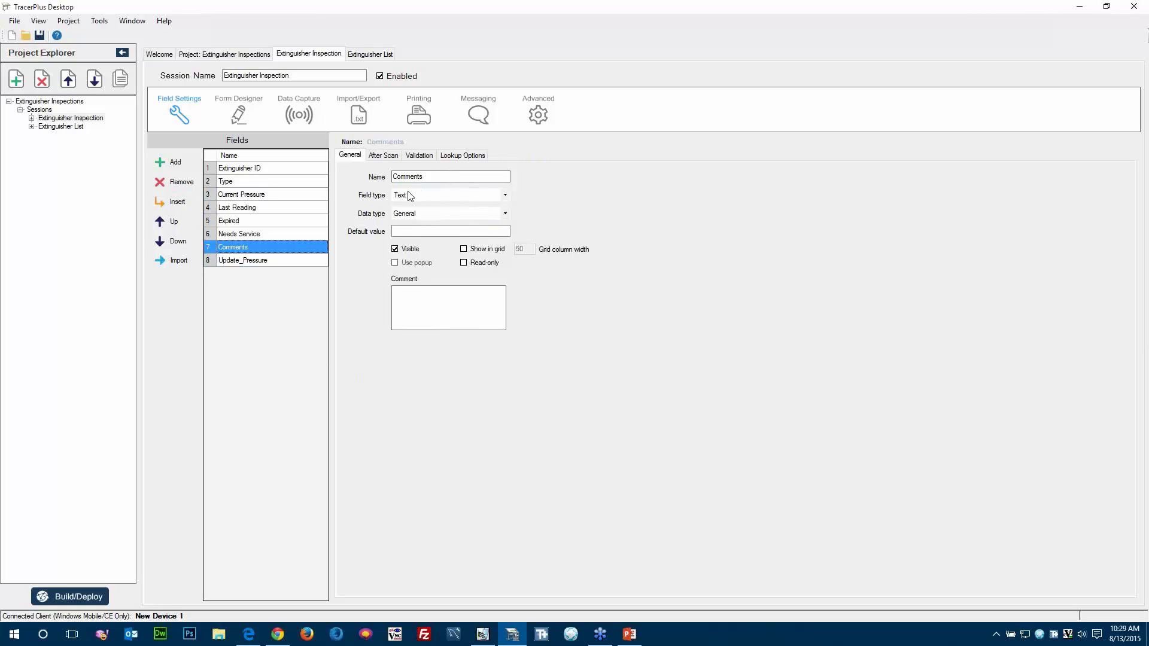
click(270, 261)
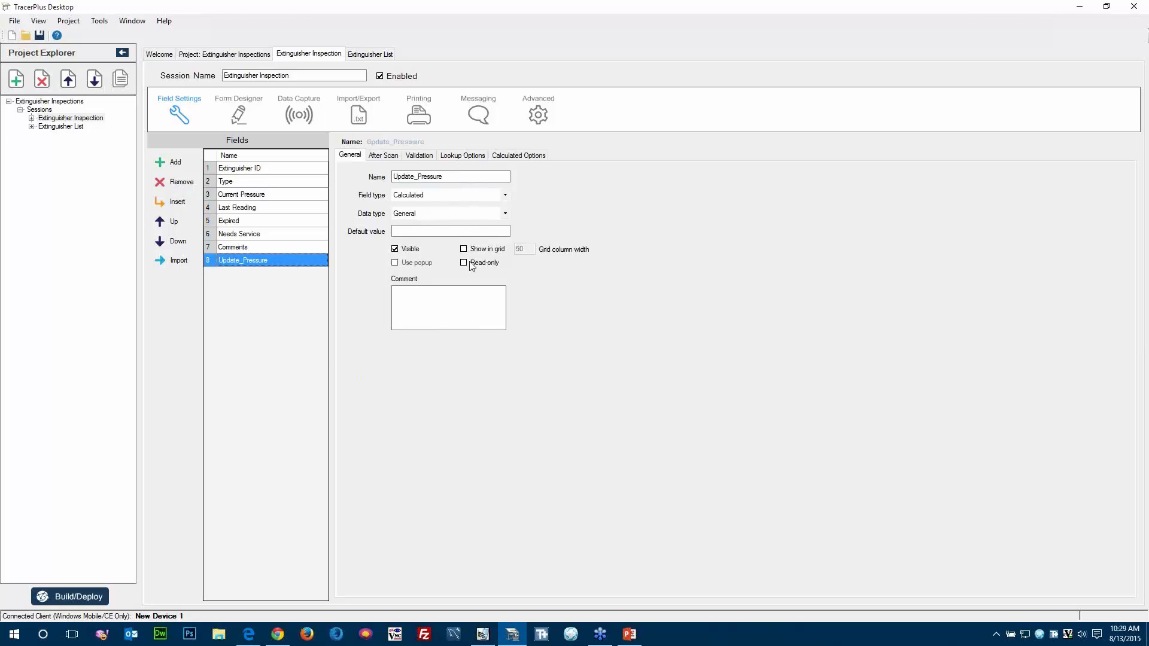
click(395, 249)
click(395, 250)
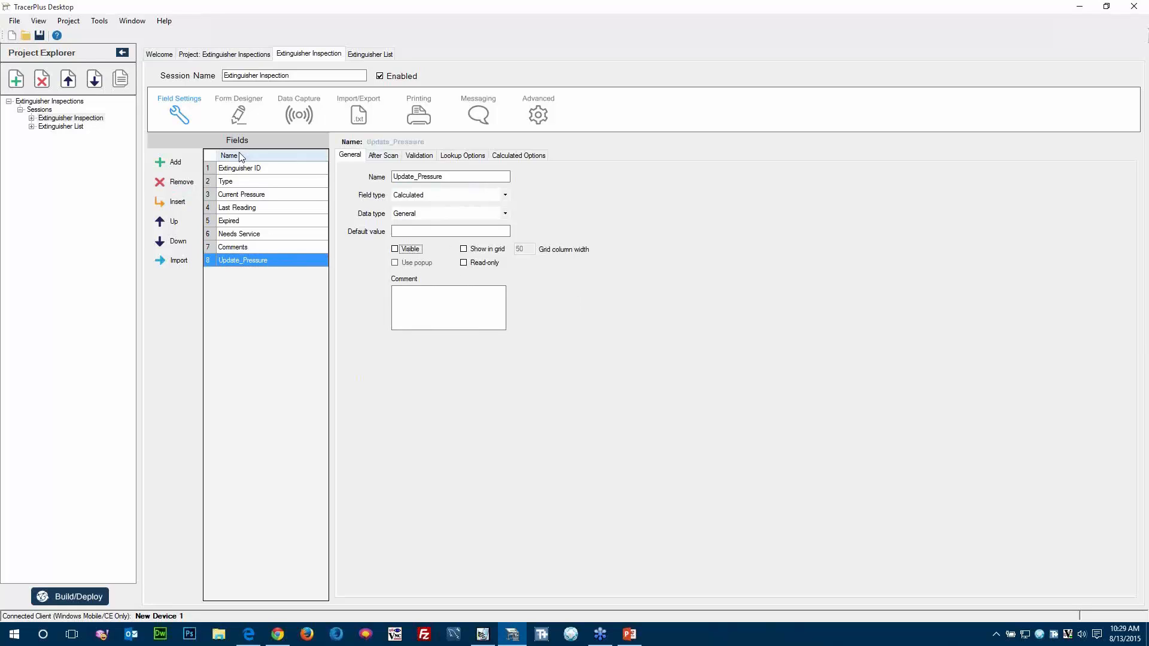
Set the Extinguisher ID field's after-scan destination to the Current Pressure field.
click(235, 172)
click(384, 157)
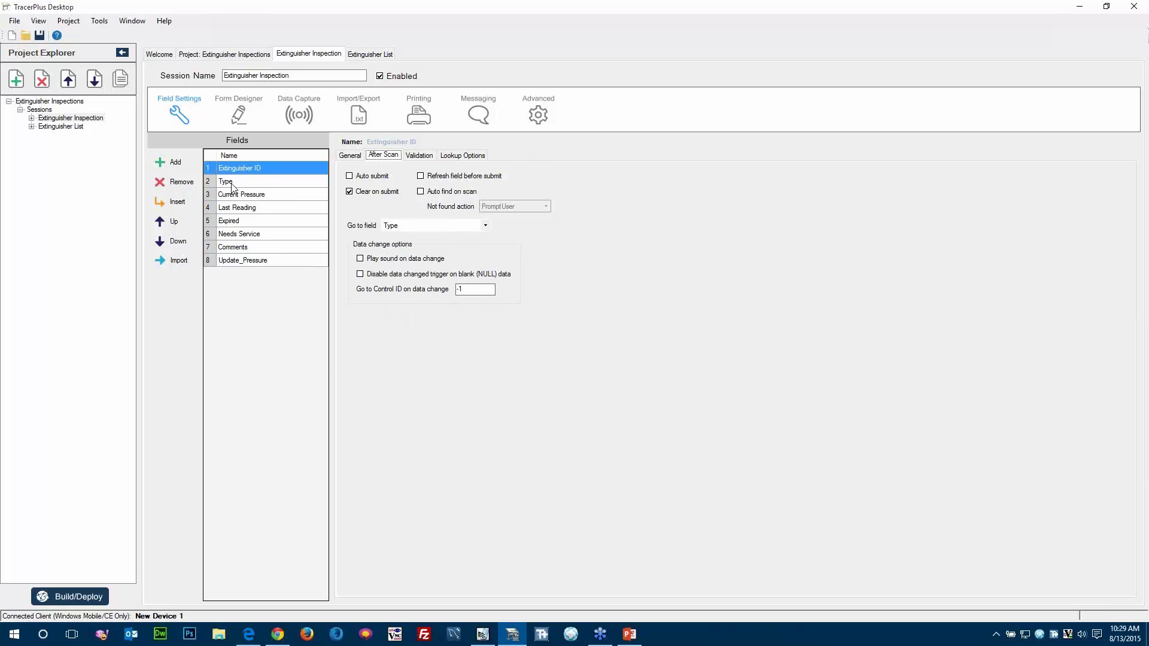
click(485, 227)
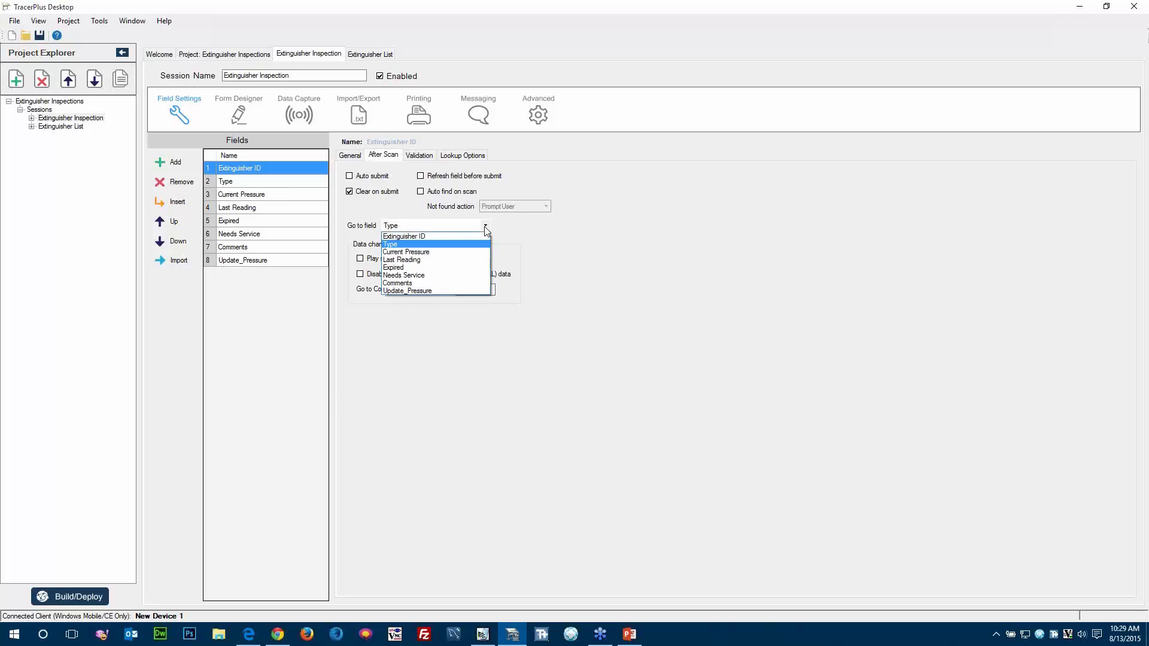
click(421, 254)
Make the Current Pressure field go to the Expired field after a scan.
click(267, 194)
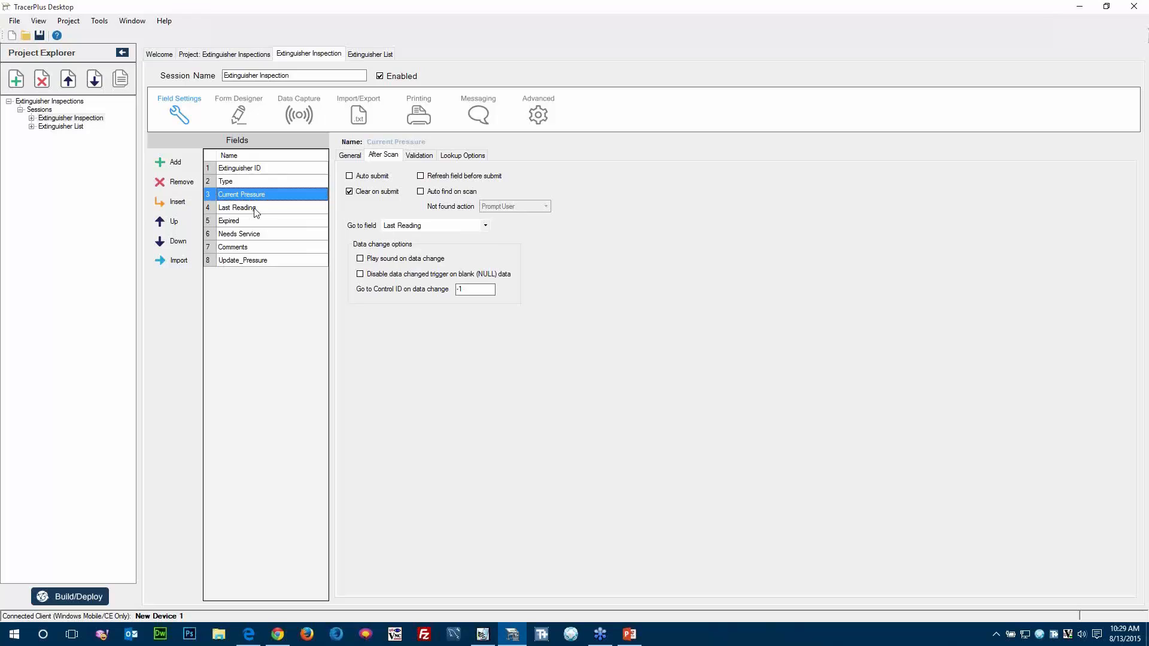
click(483, 228)
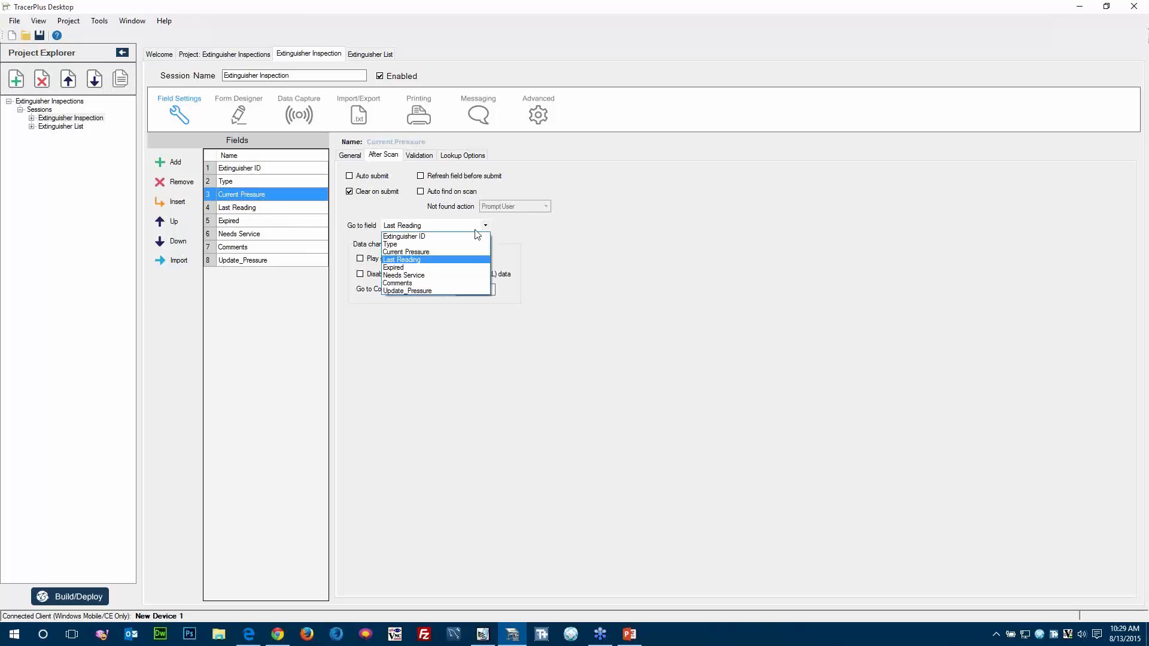
click(419, 271)
Check the after-scan settings of Expired and Needs Service, and set the Comments field's go-to field to Comments.
click(266, 221)
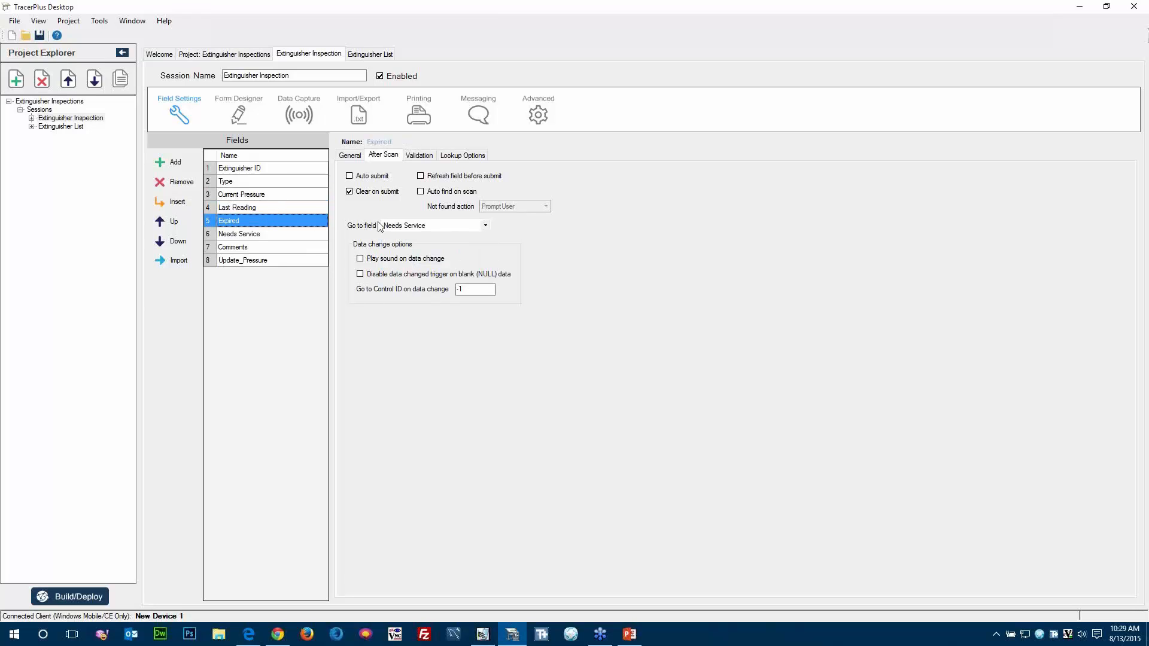
click(252, 235)
click(247, 247)
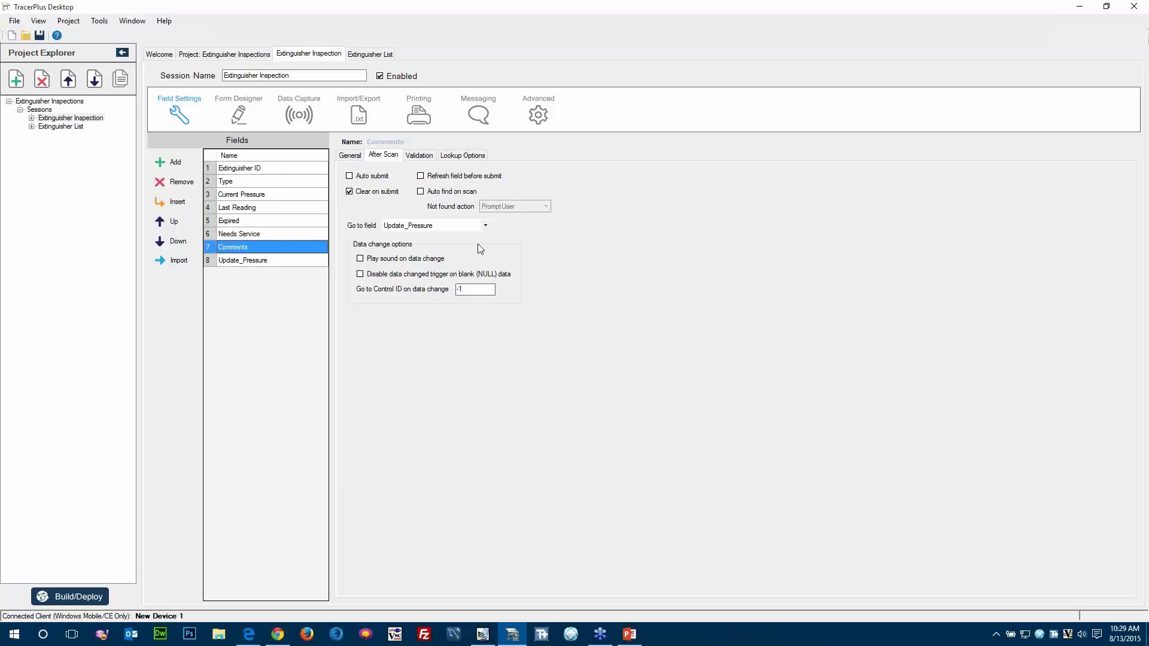
click(485, 227)
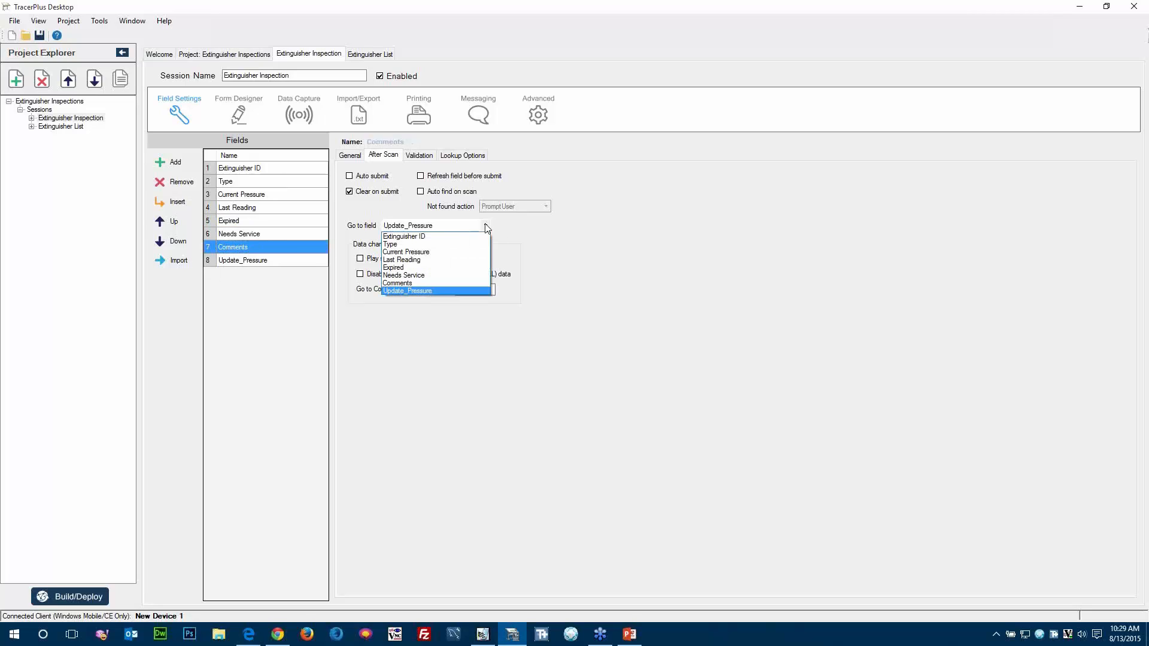
click(407, 283)
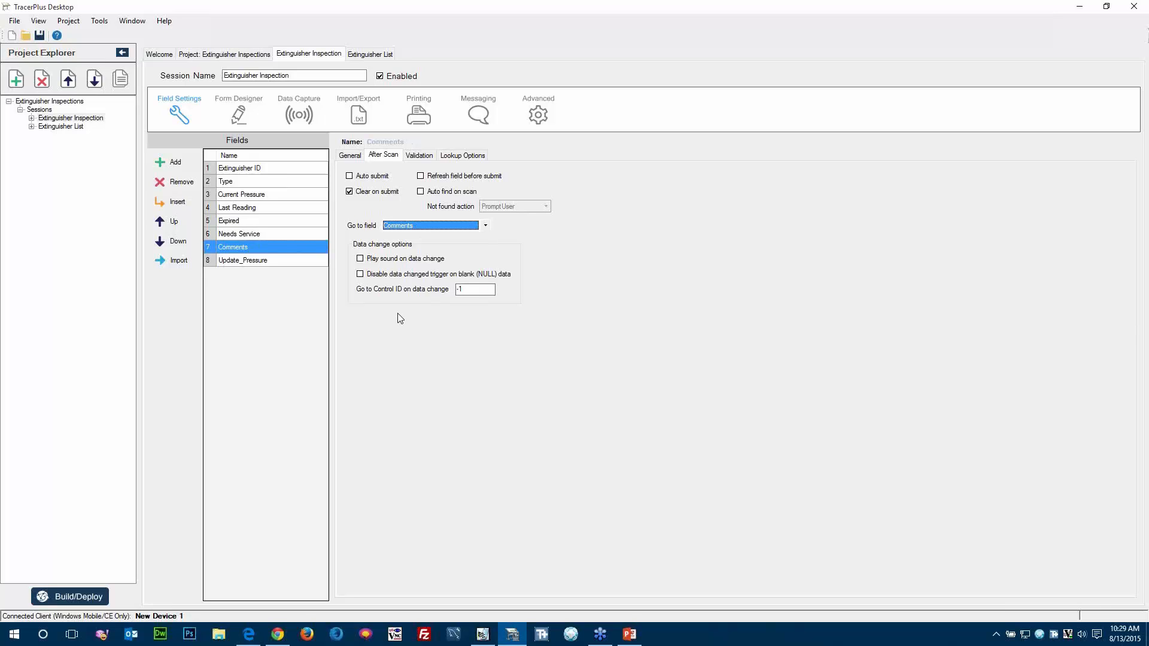
click(291, 348)
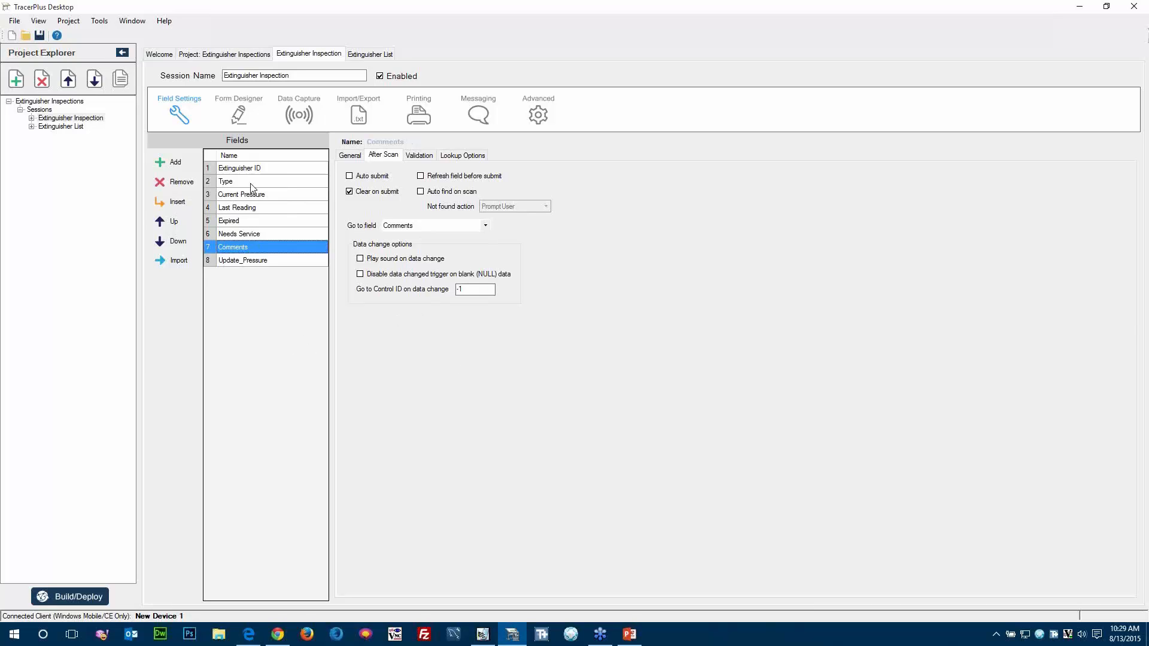
Generate the default form for the Extinguisher Inspection session from the current field settings.
click(240, 169)
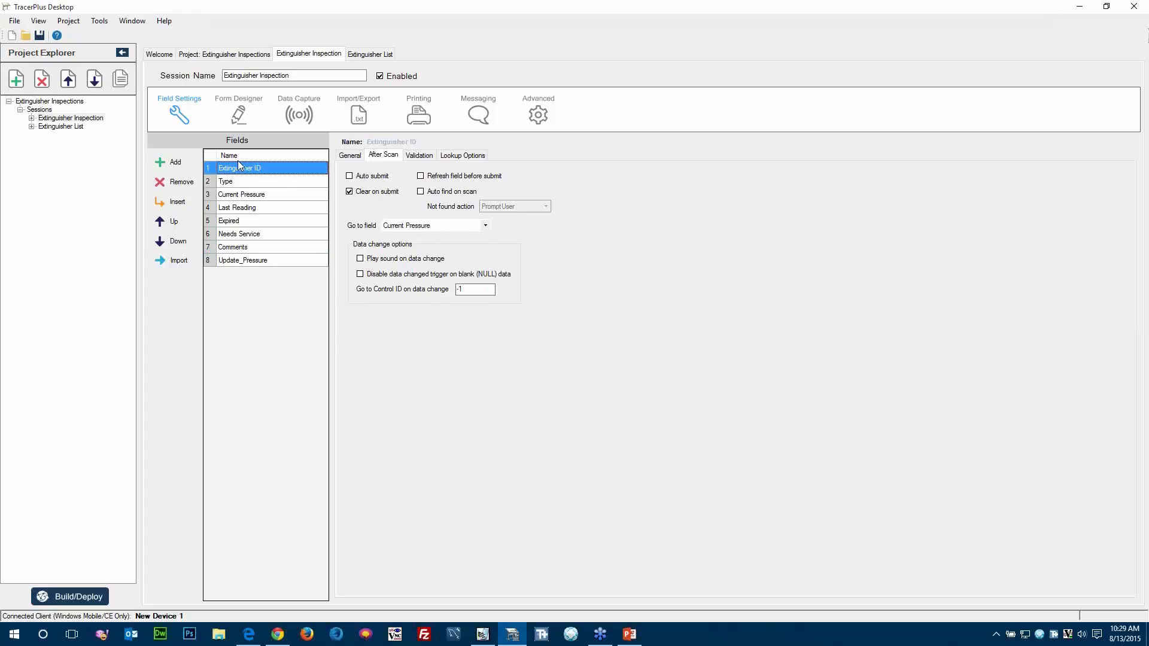
click(240, 113)
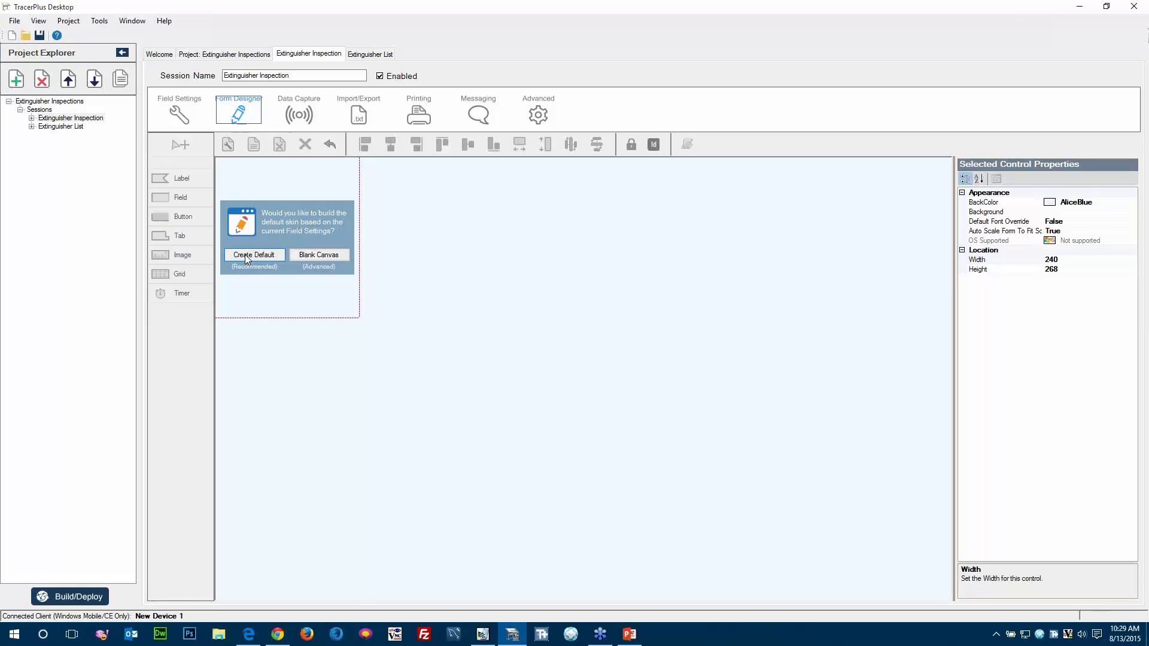
click(246, 257)
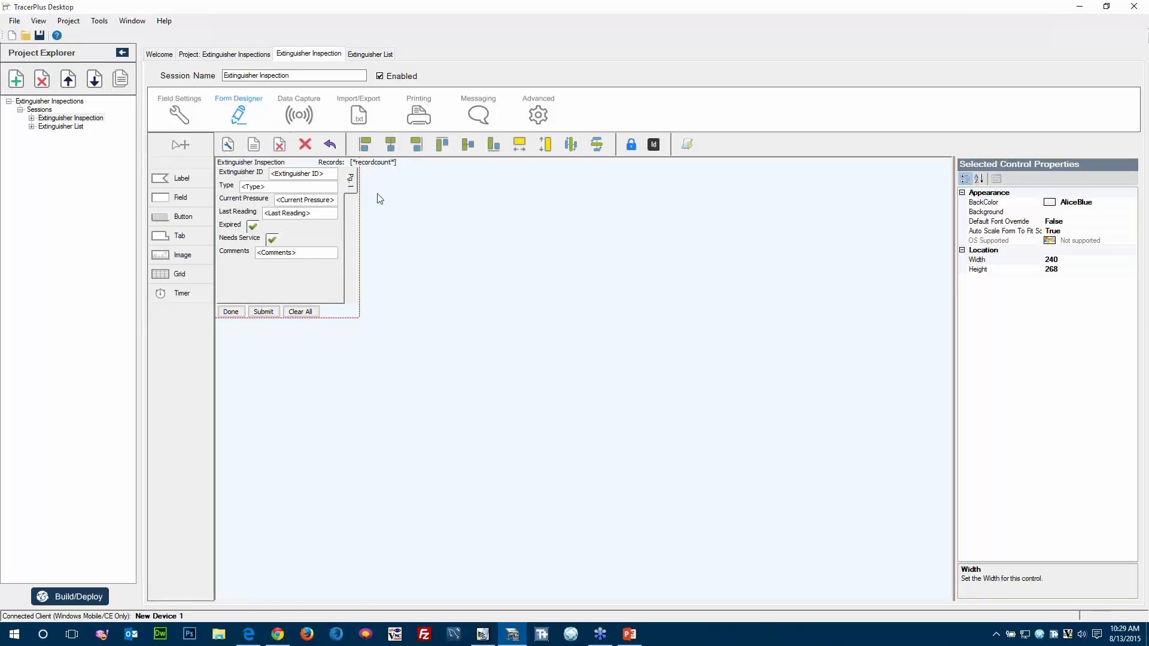
Widen the form's Pg. 1 tab control to about 261 and reduce its height slightly.
click(351, 181)
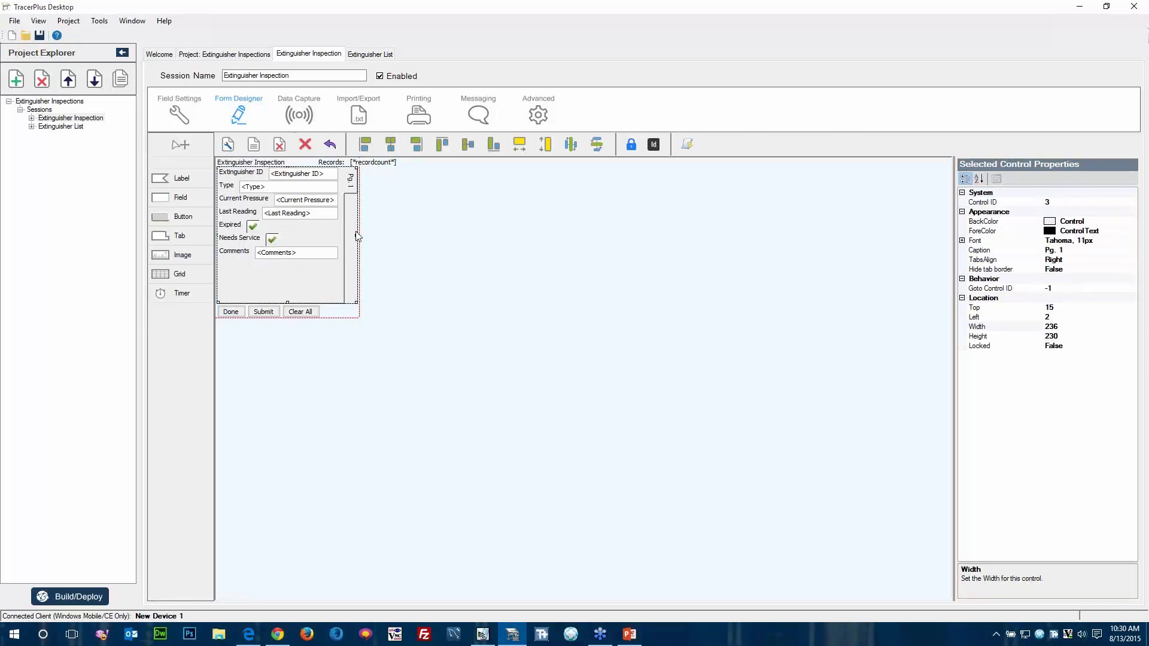
drag(358, 236, 371, 235)
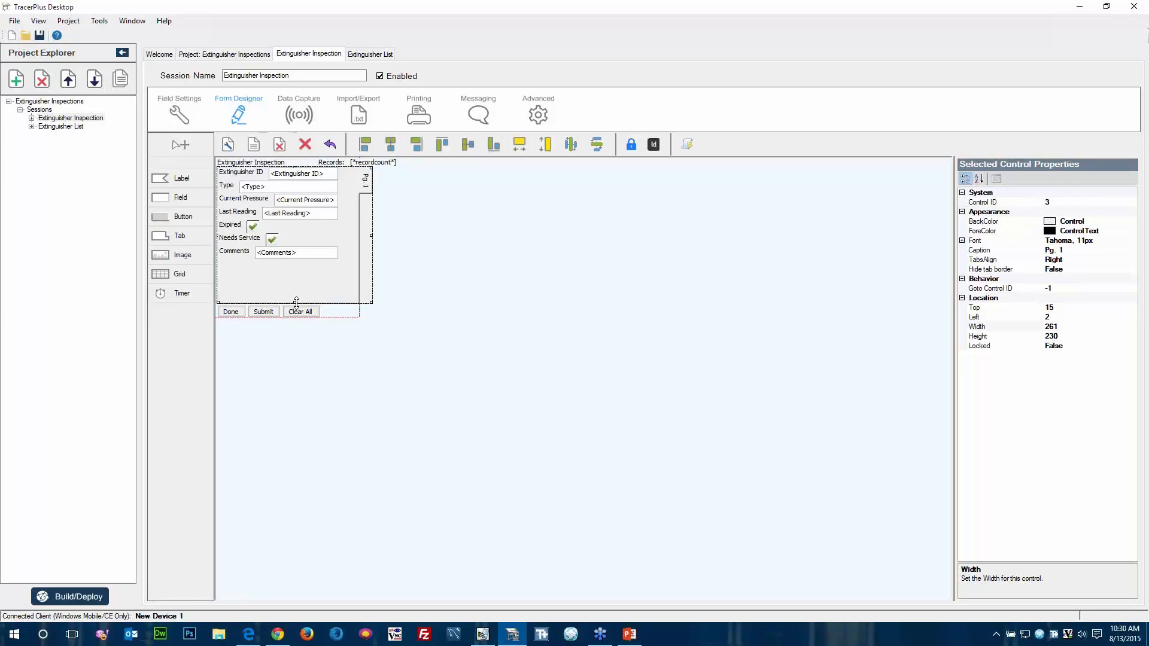
drag(295, 302, 296, 285)
click(439, 285)
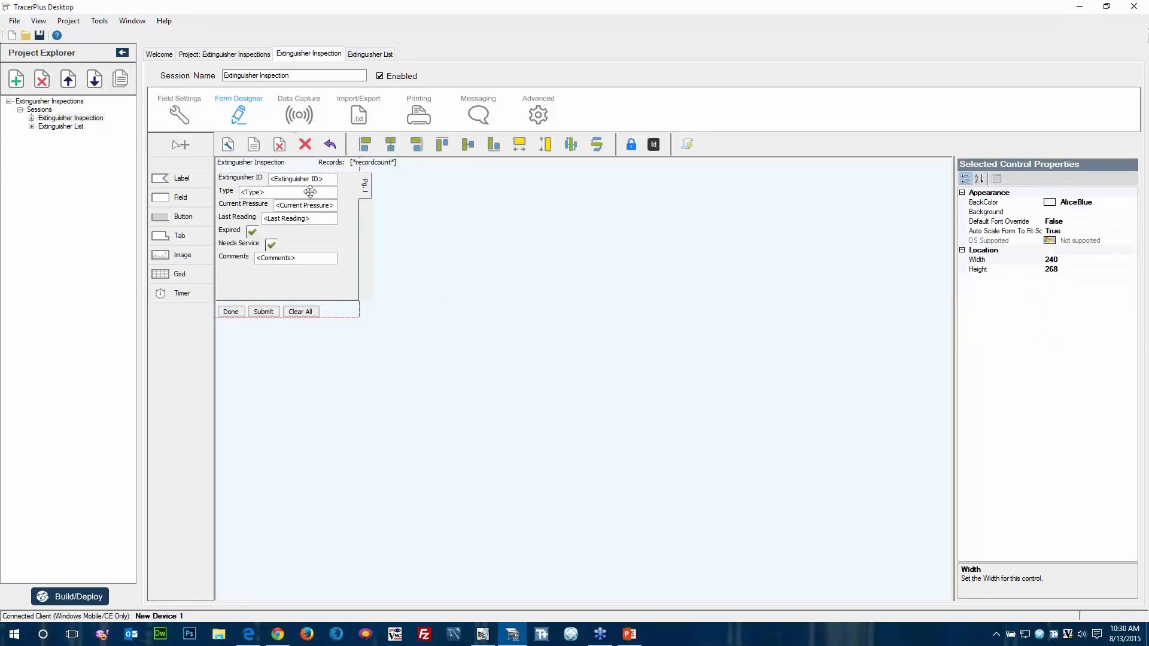
Align the left edges of the Extinguisher ID, Type, Current Pressure, Last Reading, Expired and Needs Service input controls.
click(288, 179)
ctrl+click(288, 192)
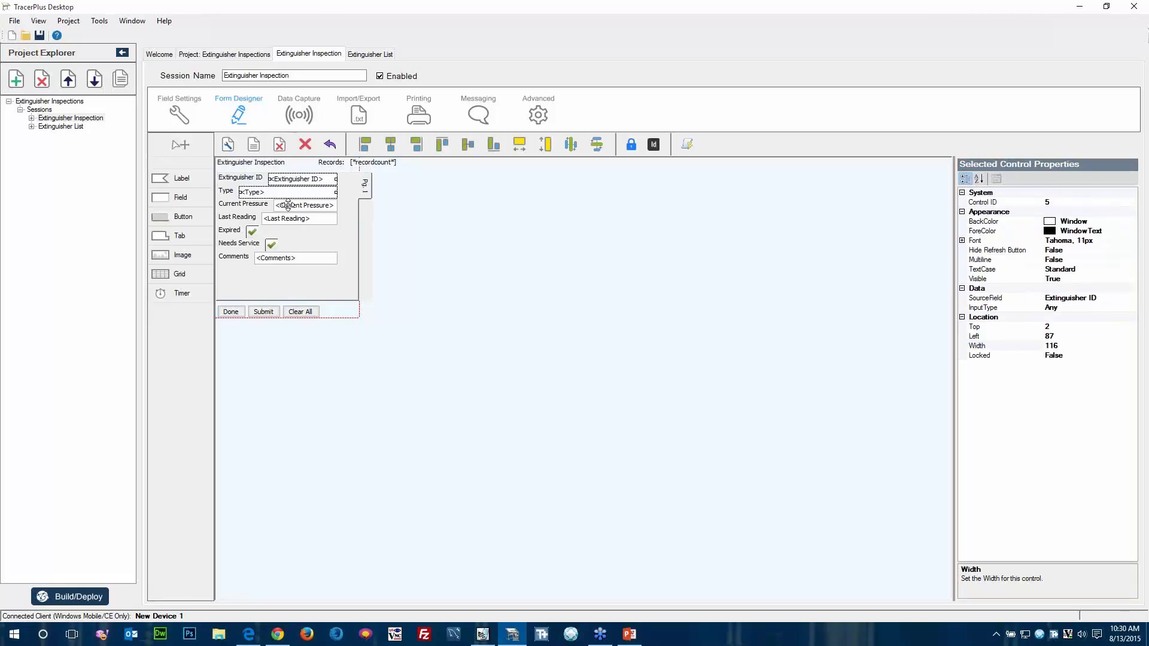
ctrl+click(287, 205)
ctrl+click(276, 219)
ctrl+click(252, 233)
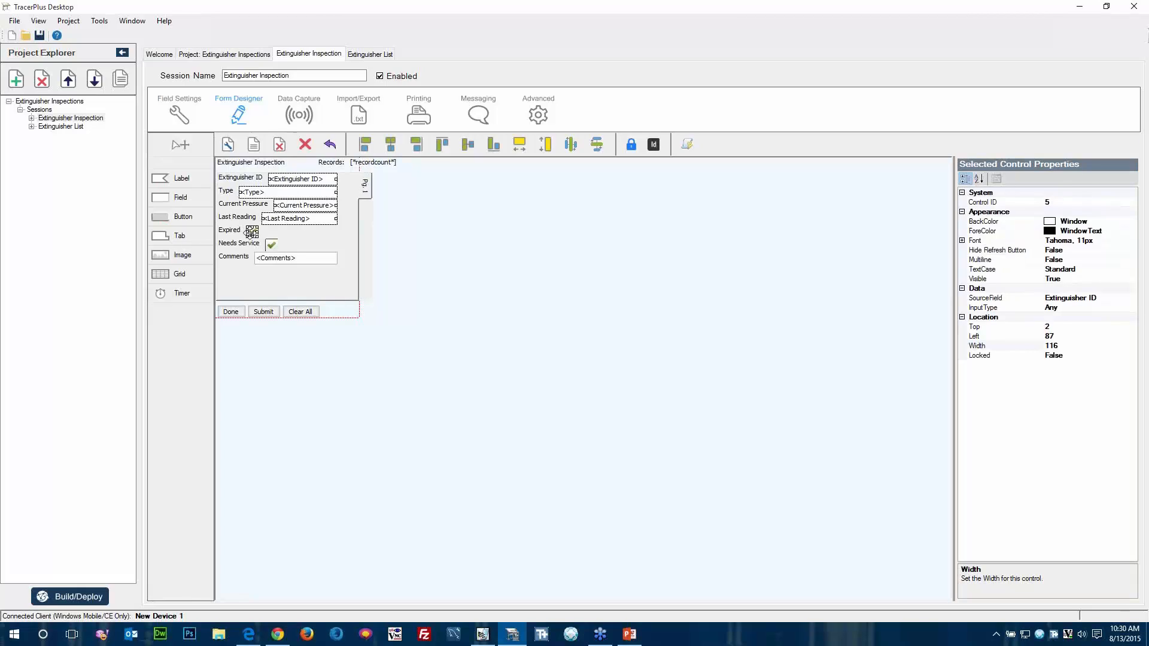
ctrl+click(272, 245)
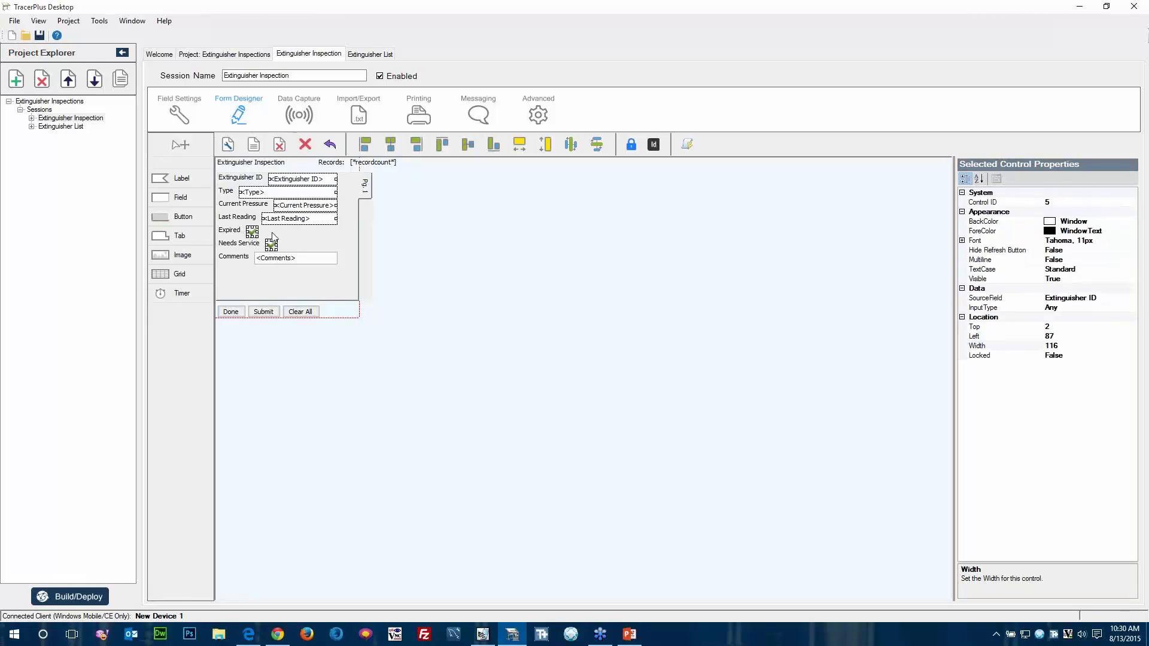
click(366, 146)
click(417, 241)
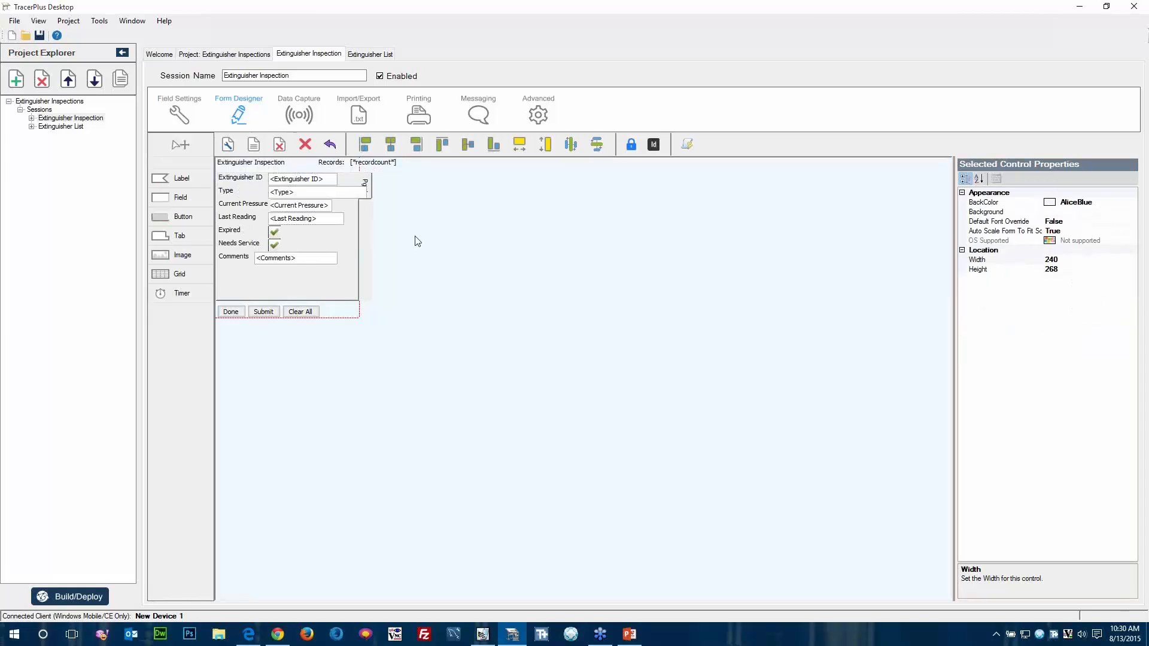
Give the Extinguisher ID, Type and Current Pressure input fields the same width as the Last Reading field.
click(311, 217)
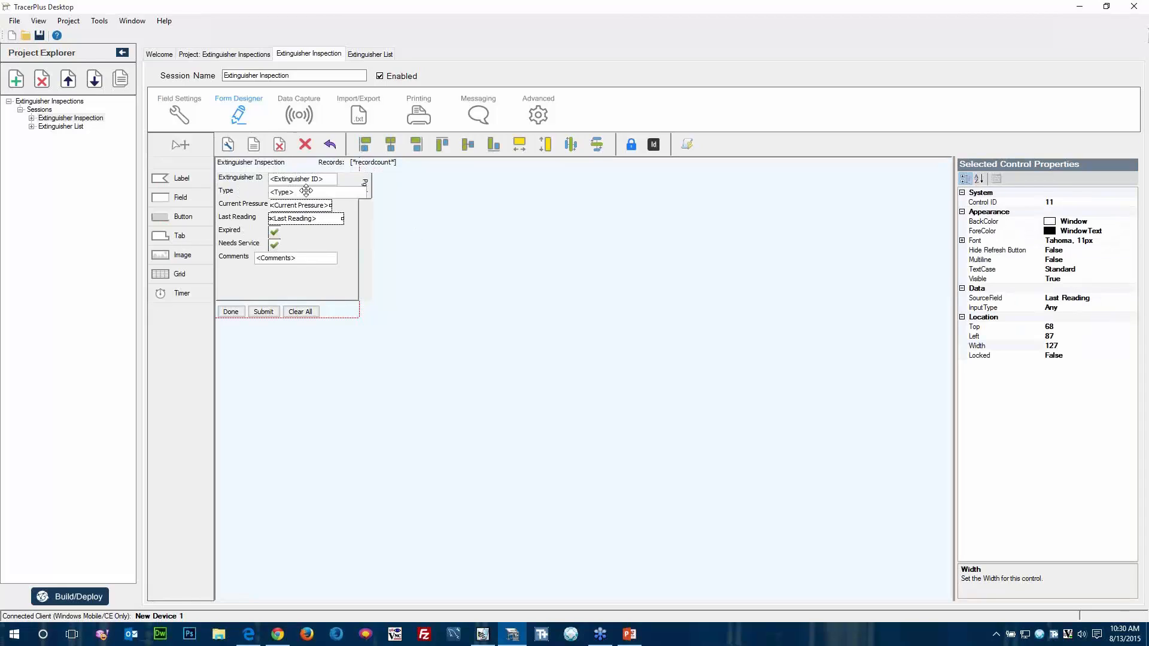
ctrl+click(307, 192)
ctrl+click(307, 179)
click(520, 144)
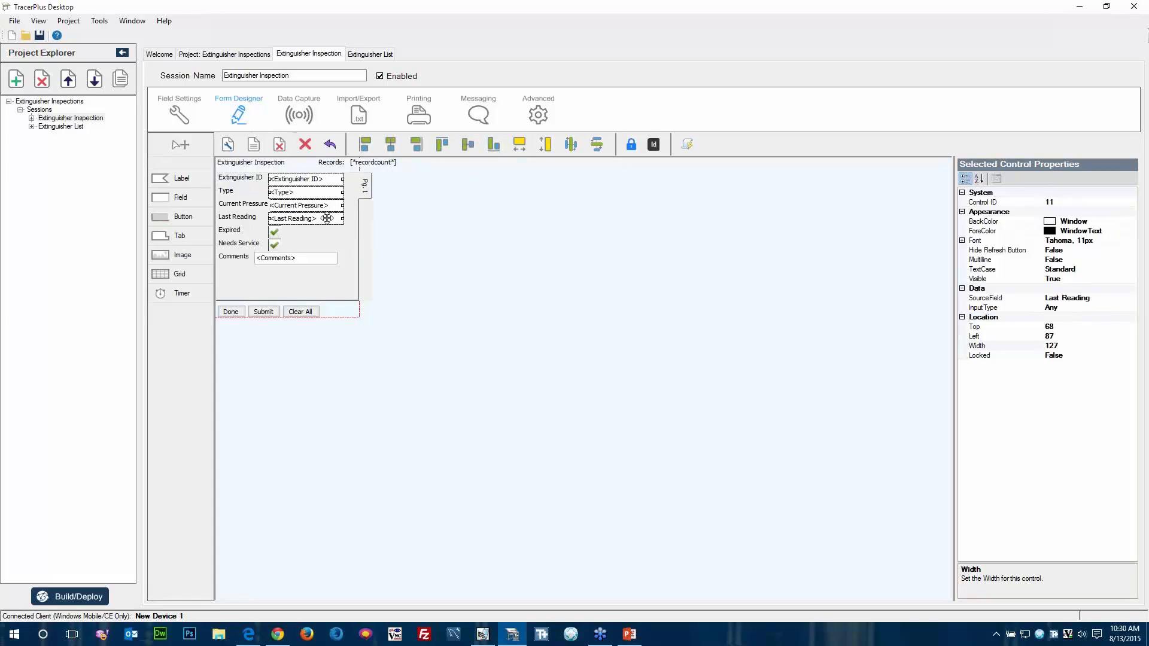
Shift the four aligned text fields and the two checkboxes away from their labels, to a Left value of about 100.
ctrl+click(273, 233)
ctrl+click(269, 244)
drag(269, 243, 272, 244)
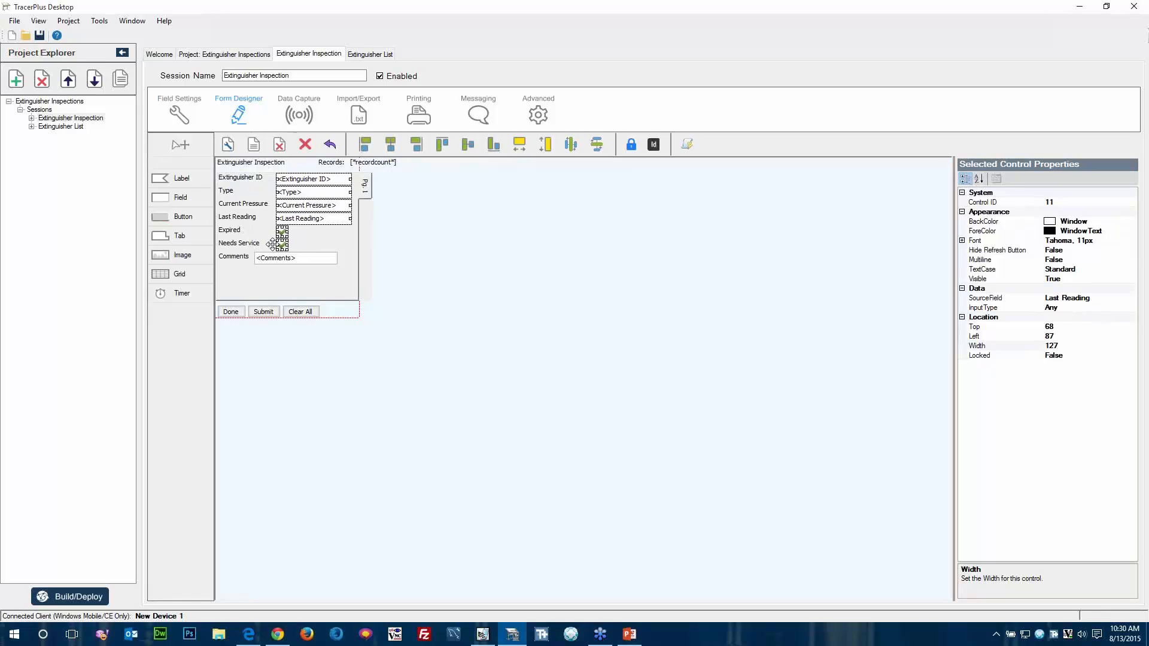
Move the Comments field beneath its label and enlarge it as a multiline box about 217 wide.
click(281, 258)
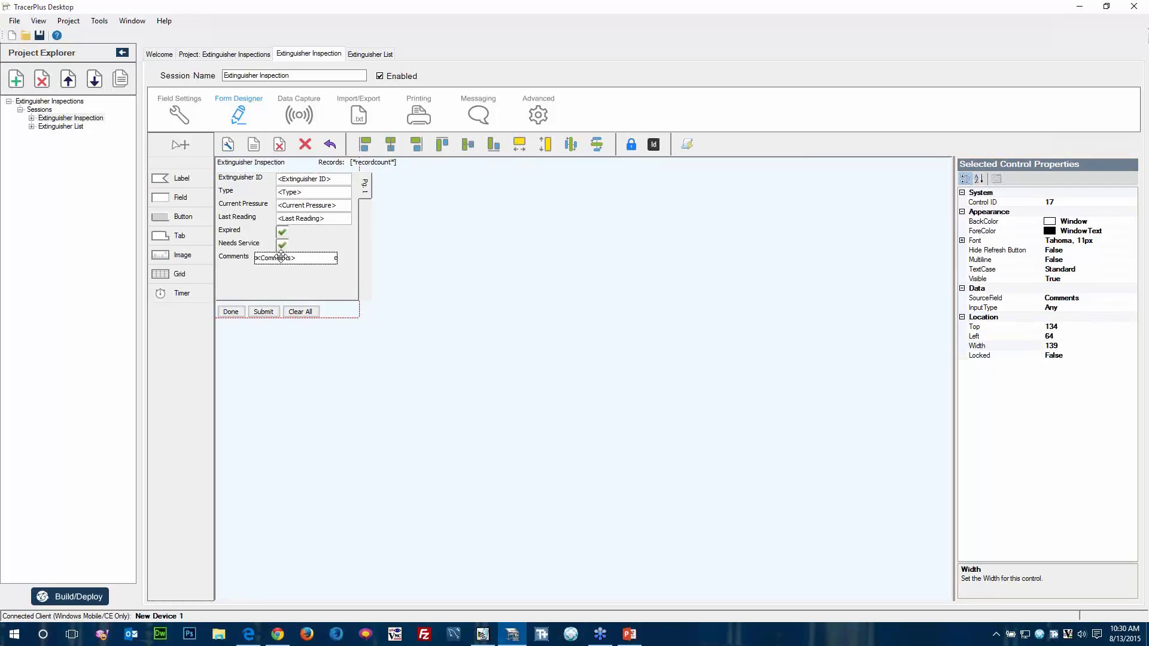
drag(281, 257, 246, 271)
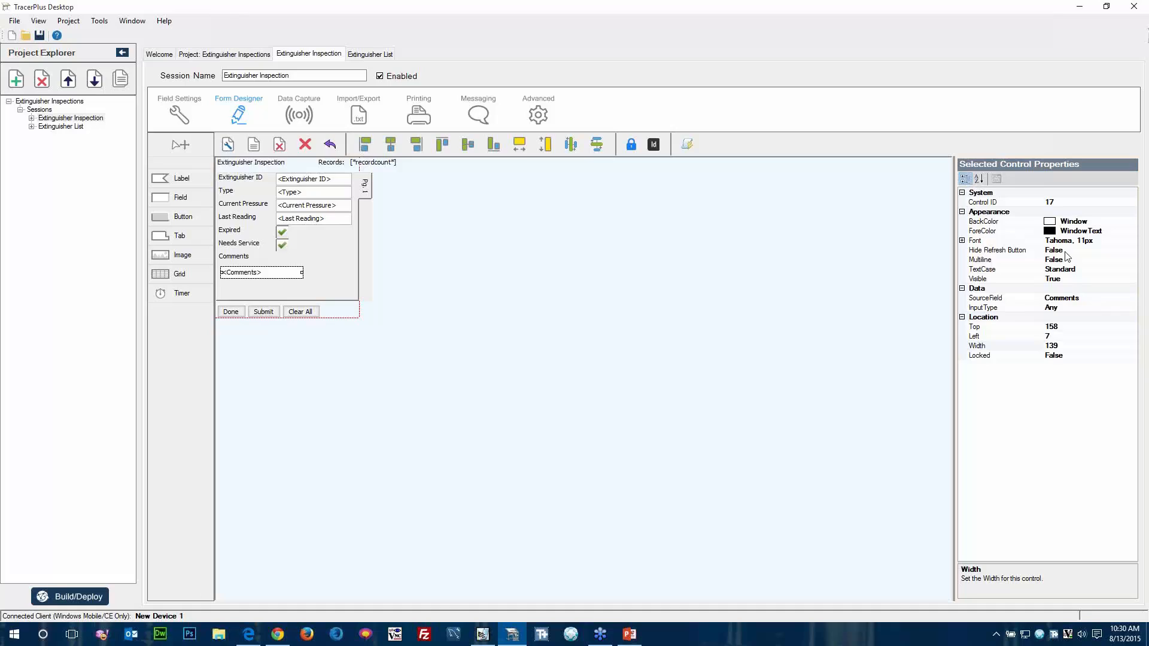
click(1095, 260)
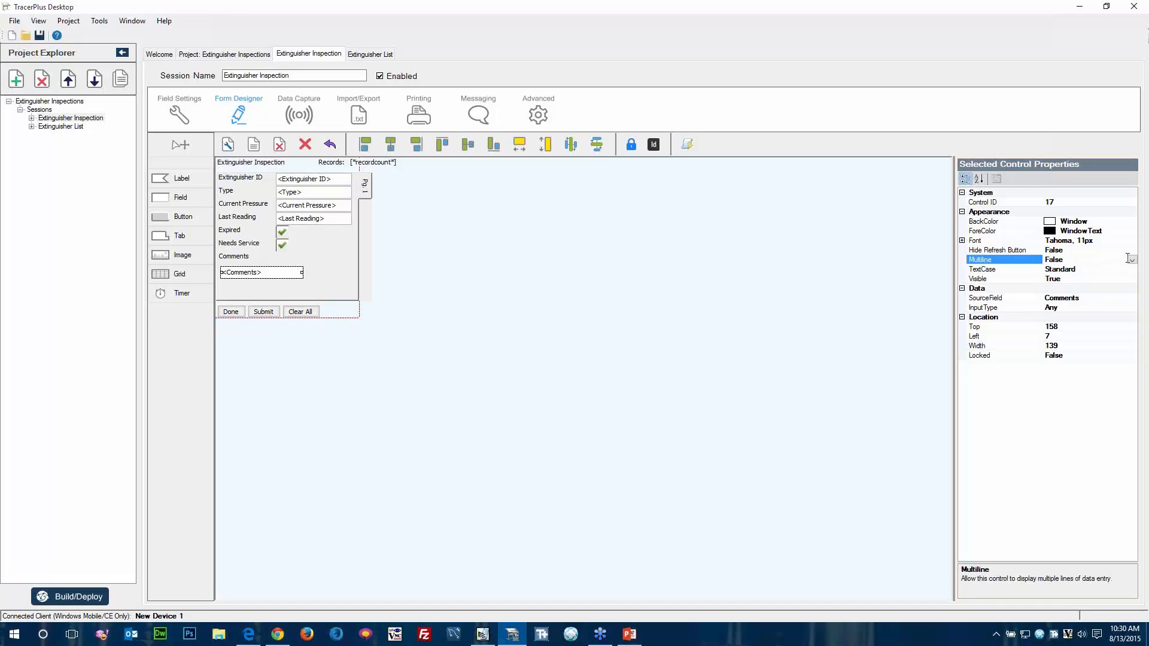
click(1130, 260)
click(1076, 271)
drag(303, 273, 286, 292)
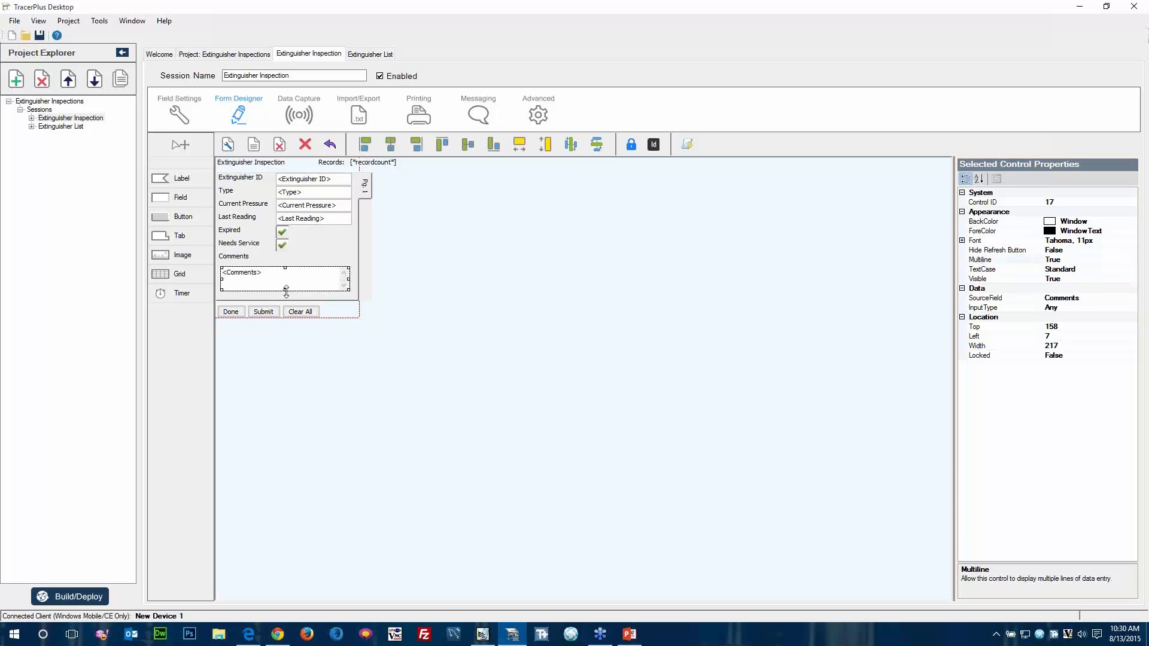
click(286, 292)
Set the height of all seven field labels to 16 and shift them slightly to line up with their input controls.
click(233, 181)
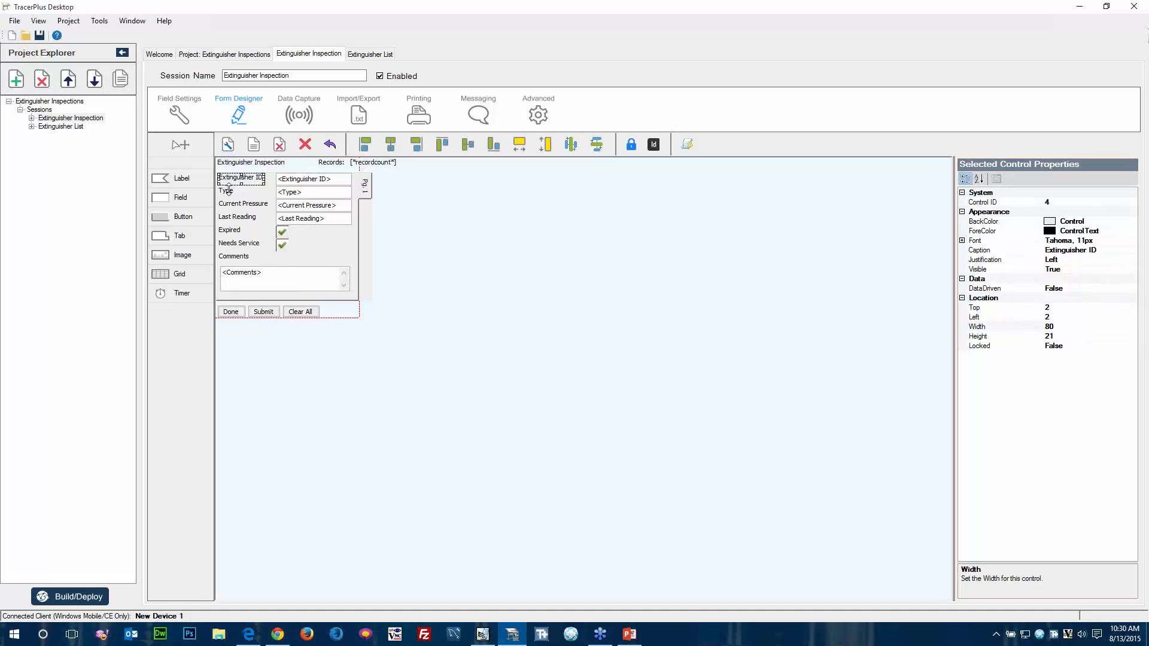
ctrl+click(227, 192)
ctrl+click(231, 205)
ctrl+click(230, 218)
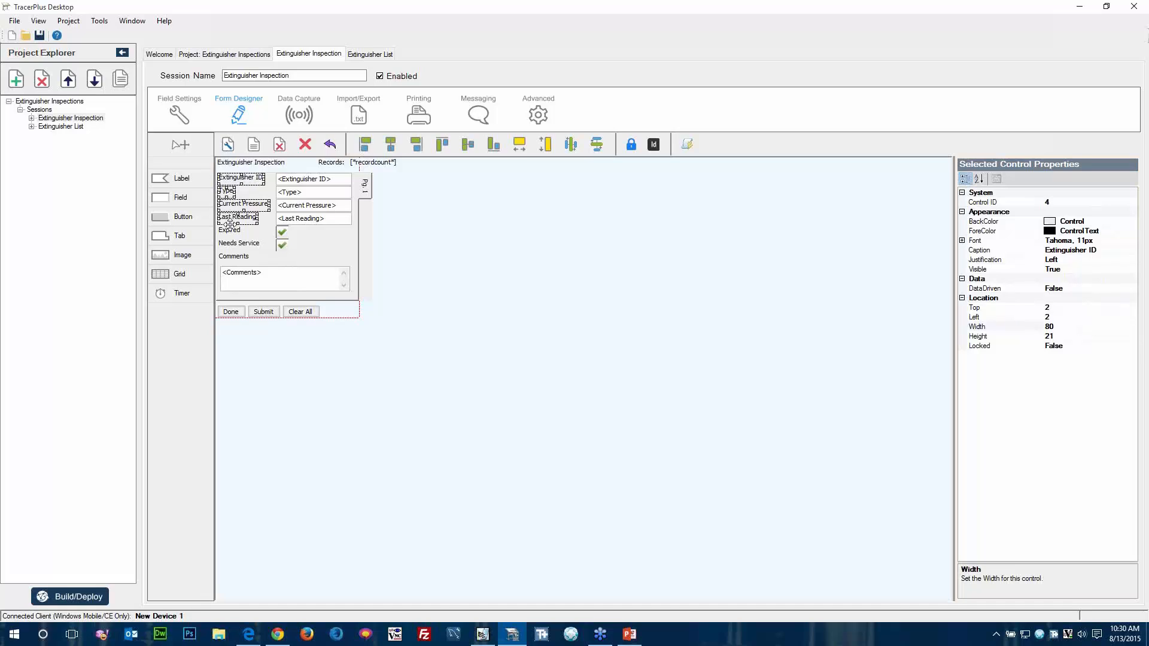
ctrl+click(231, 231)
ctrl+click(231, 243)
ctrl+click(231, 257)
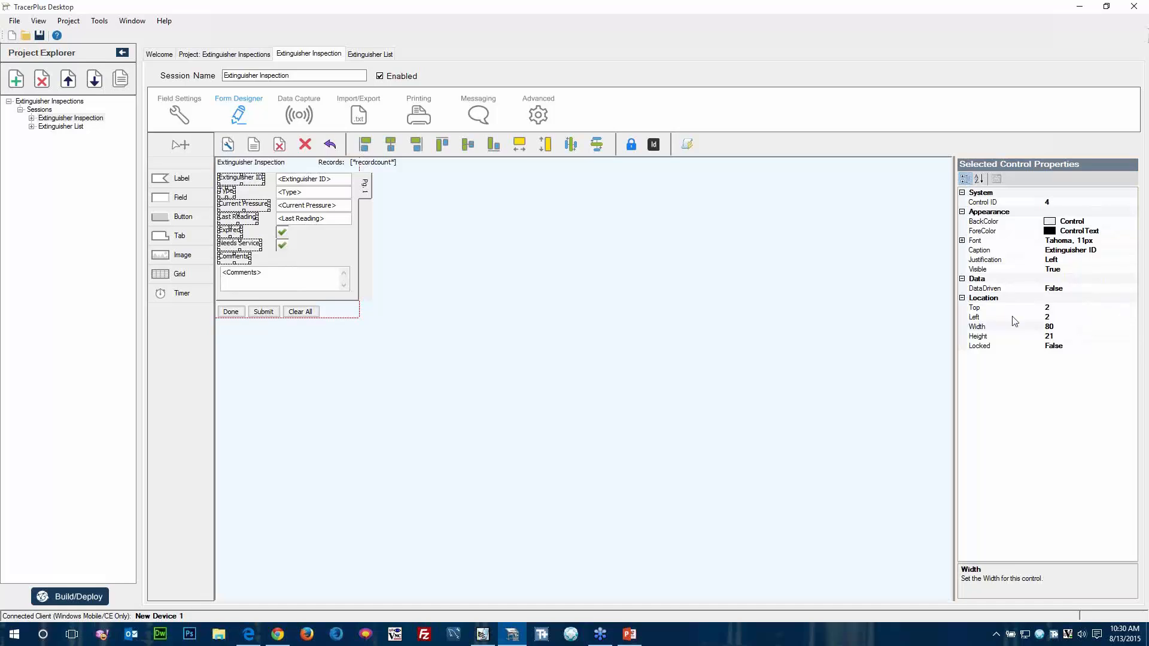
click(974, 338)
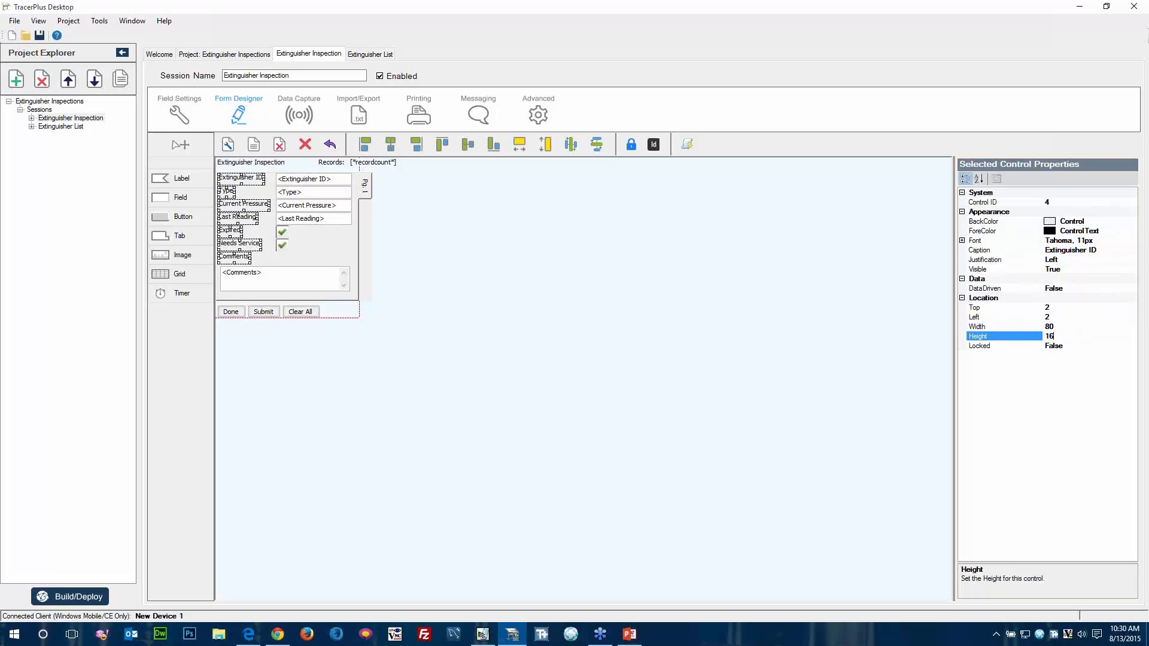
key(Return)
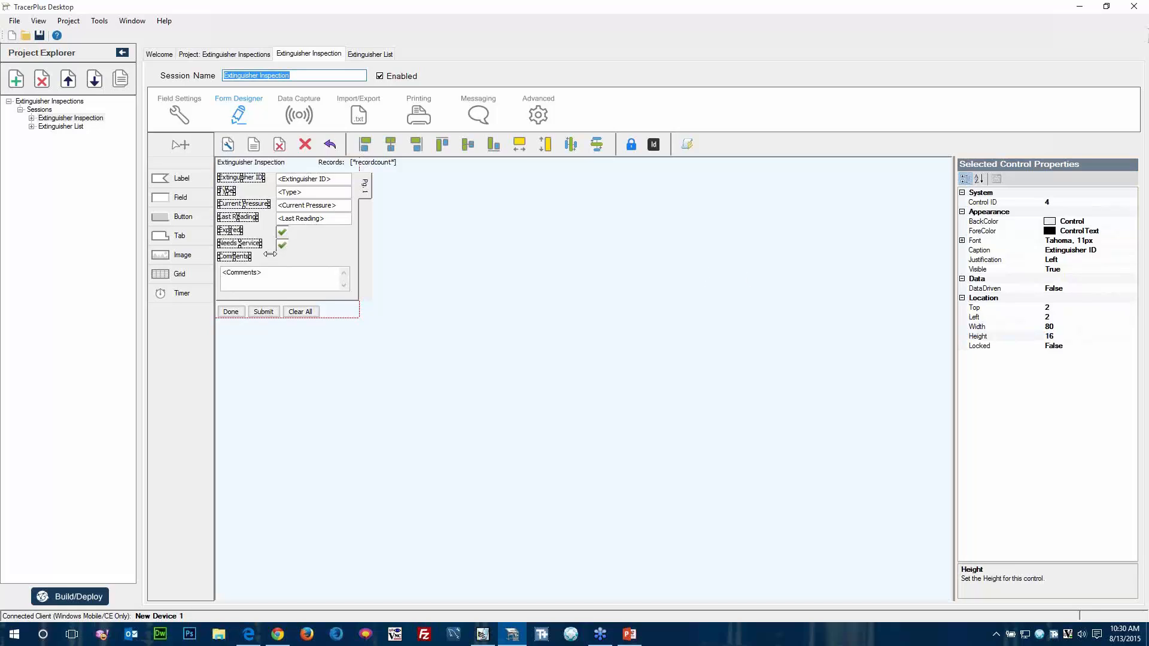
drag(245, 237, 248, 240)
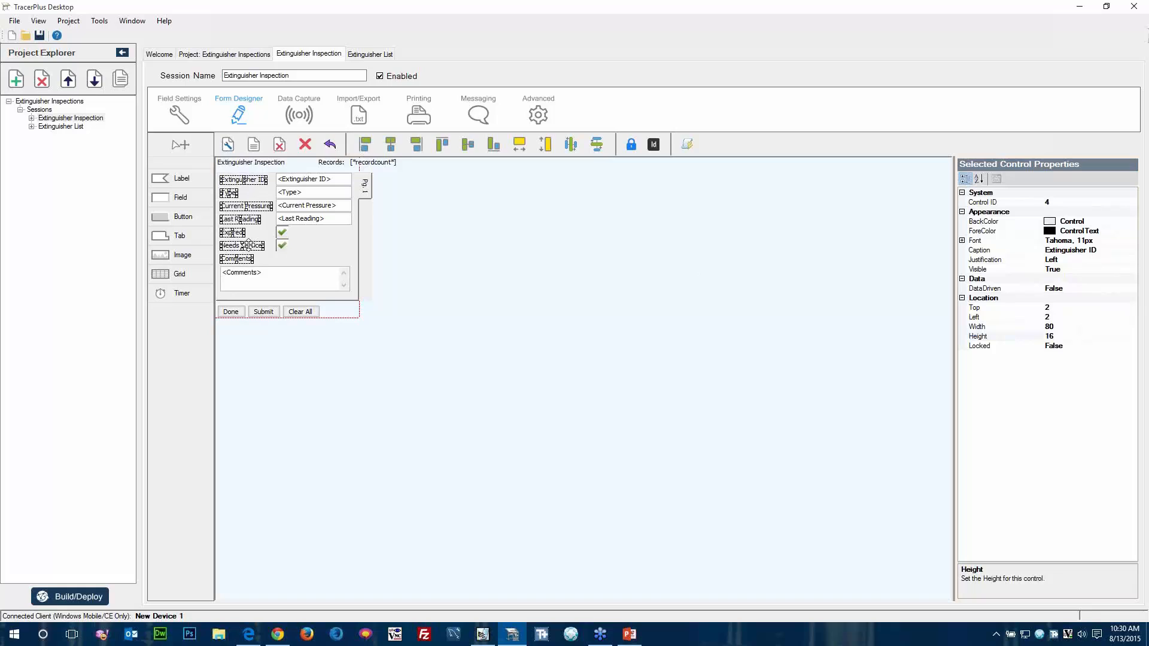
Shift the Extinguisher ID, Type, Current Pressure and Last Reading fields and both checkboxes down together by about 3 units.
click(293, 181)
ctrl+click(292, 194)
ctrl+click(293, 206)
ctrl+click(293, 219)
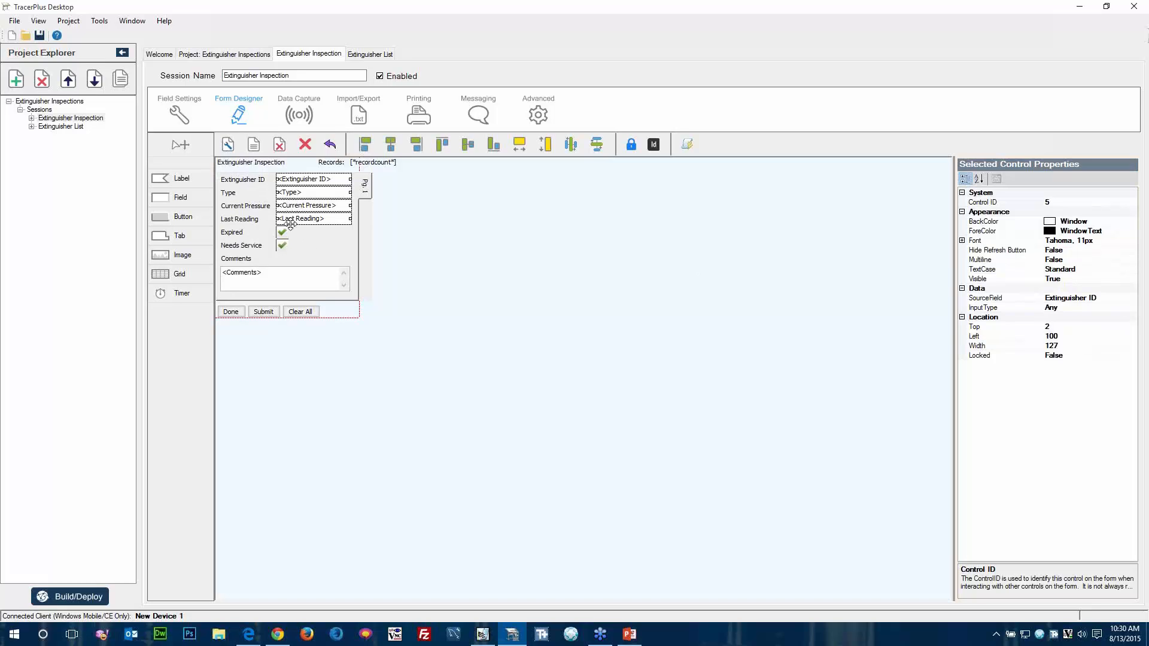
ctrl+click(283, 232)
ctrl+click(282, 245)
key(Down)
key(Down)
key(Down)
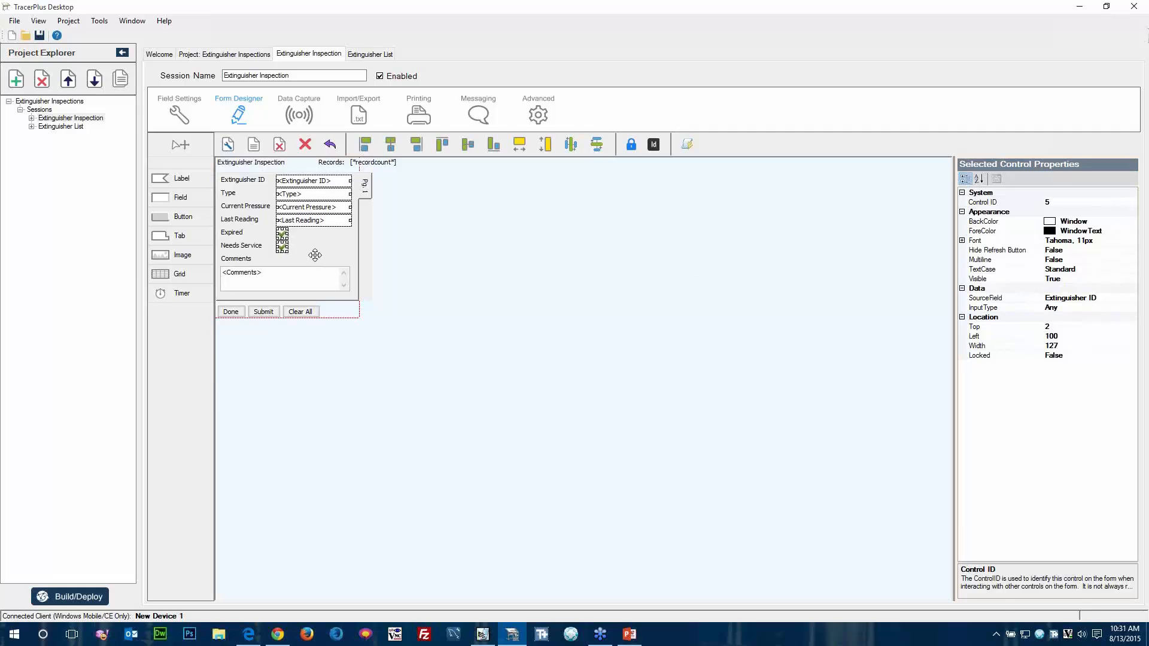
click(482, 274)
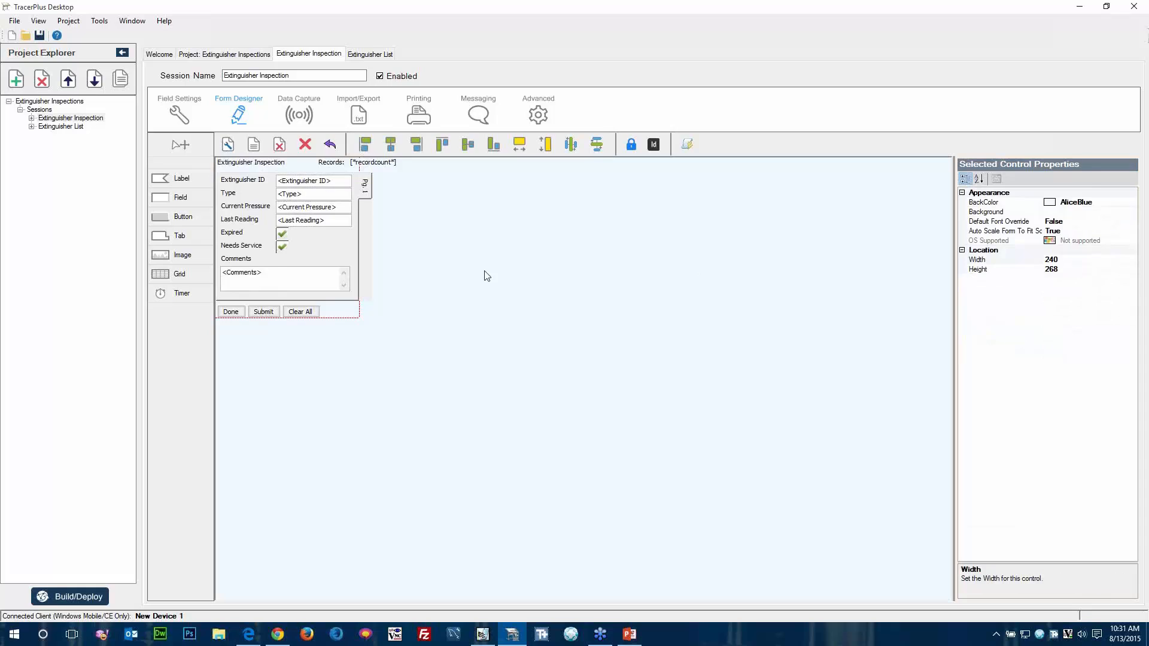
Shift the Done, Submit and Clear All buttons up together by about 3 units.
click(231, 311)
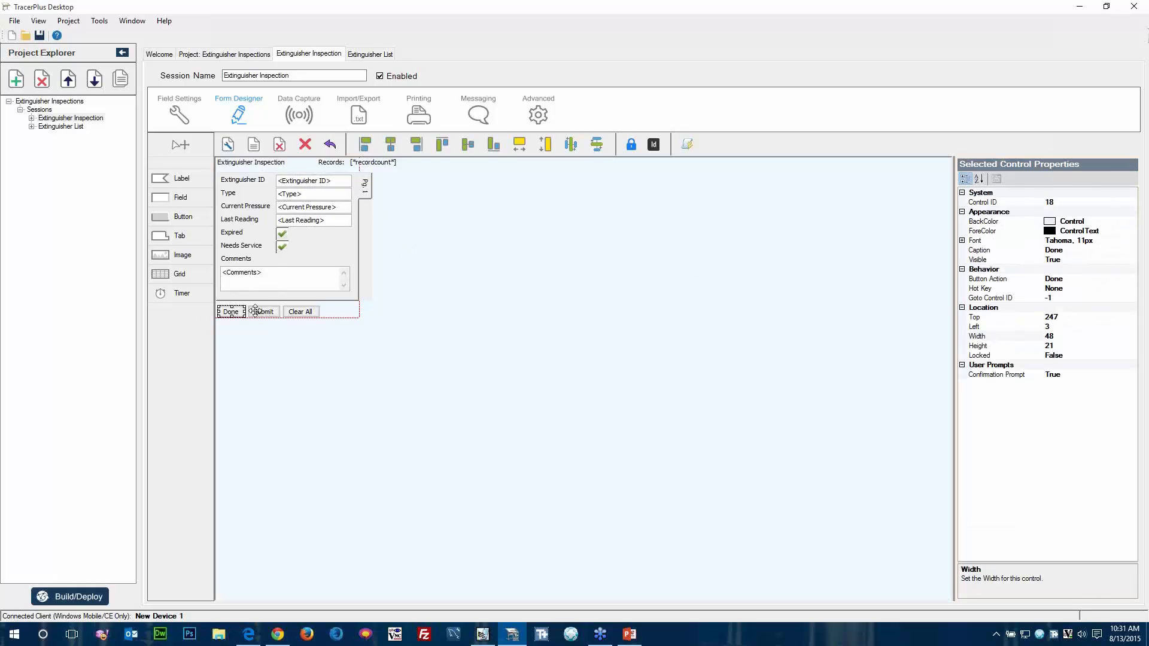
ctrl+click(263, 312)
ctrl+click(301, 311)
key(Up)
key(Up)
key(Up)
key(Up)
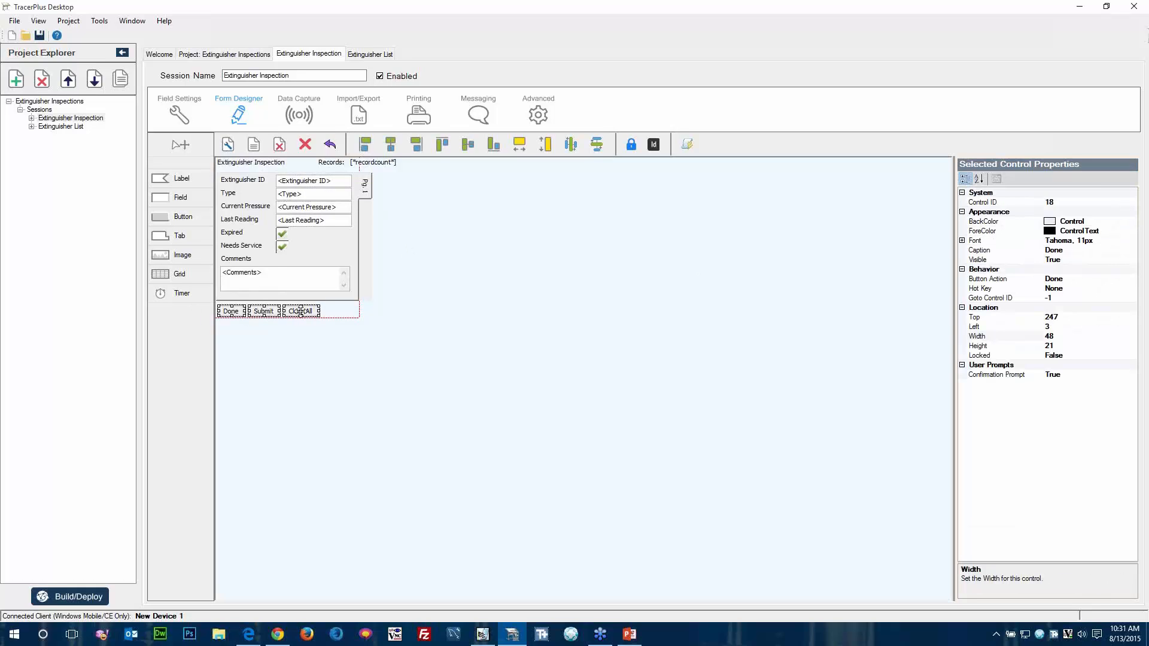
click(406, 364)
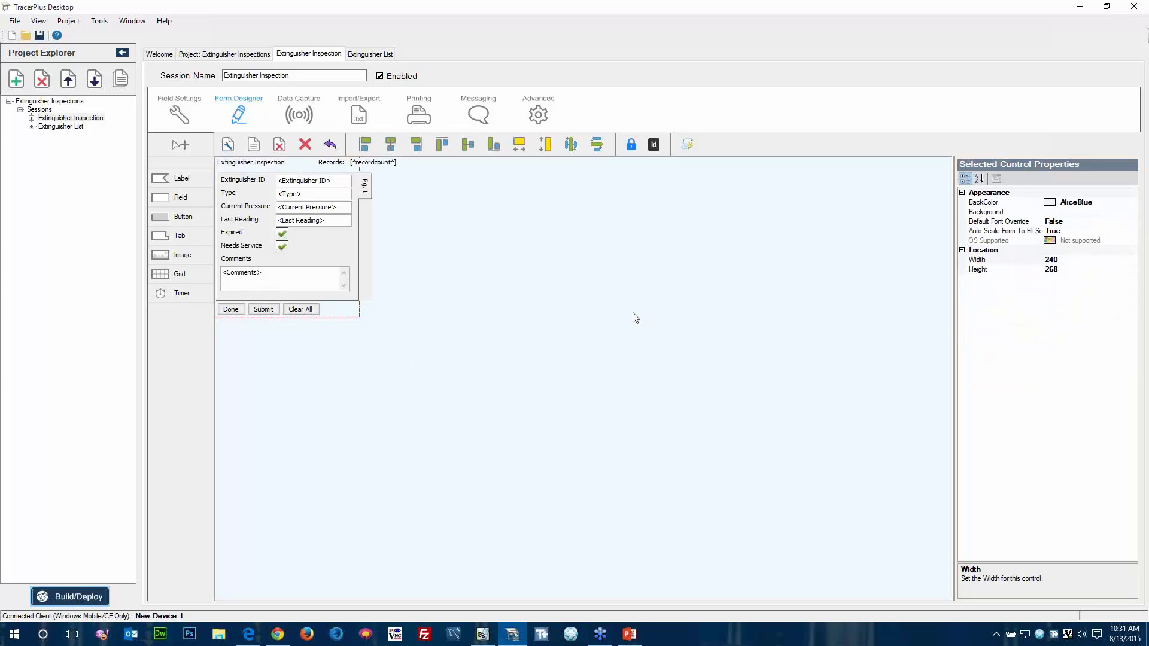
Build and deploy the project to the connected Windows Mobile device and close the deployment options.
click(604, 398)
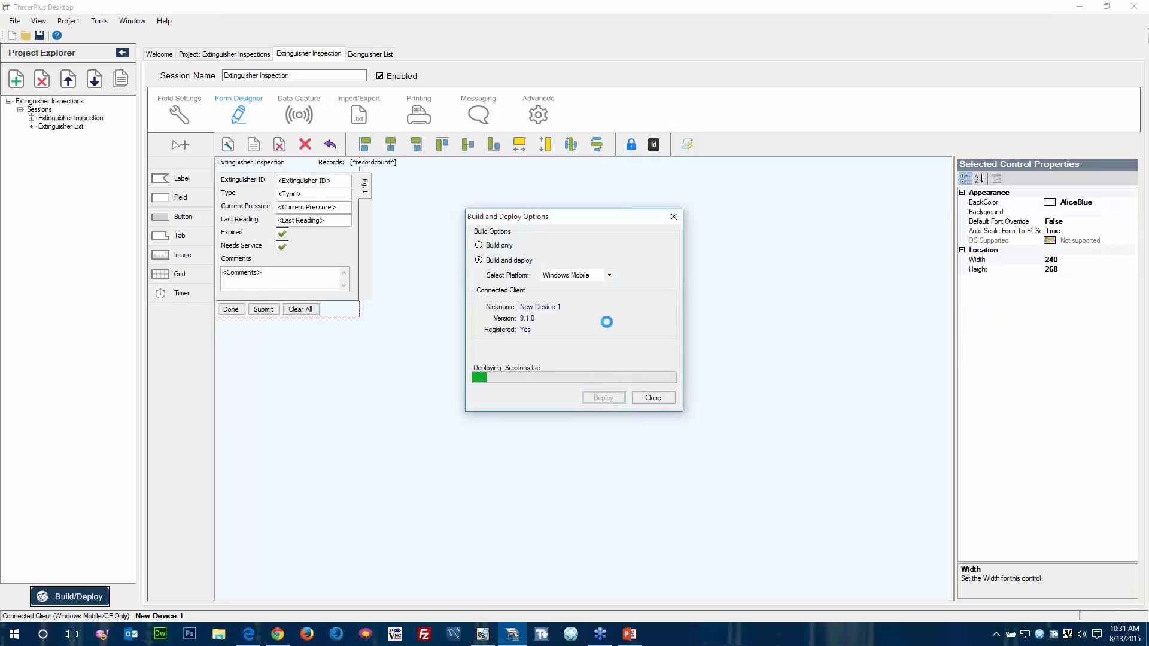
click(653, 399)
Switch to Pocket Controller-Pro, move its window clear of the properties pane, and open the Extinguisher Inspection data entry session on the device.
click(482, 635)
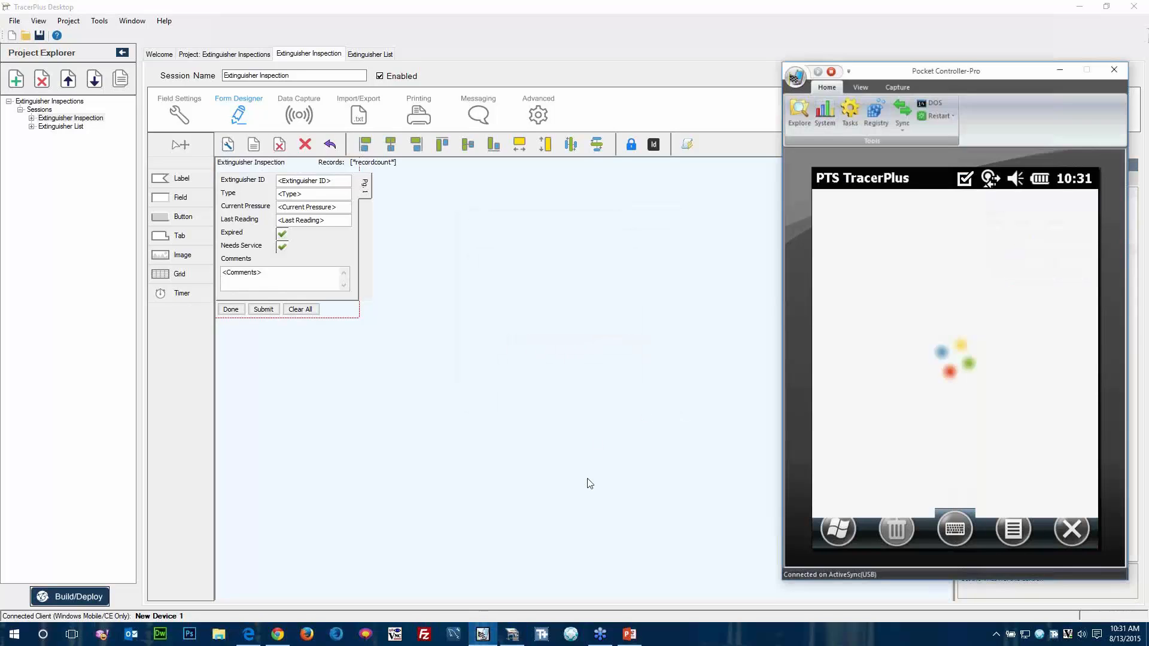
drag(997, 73, 727, 69)
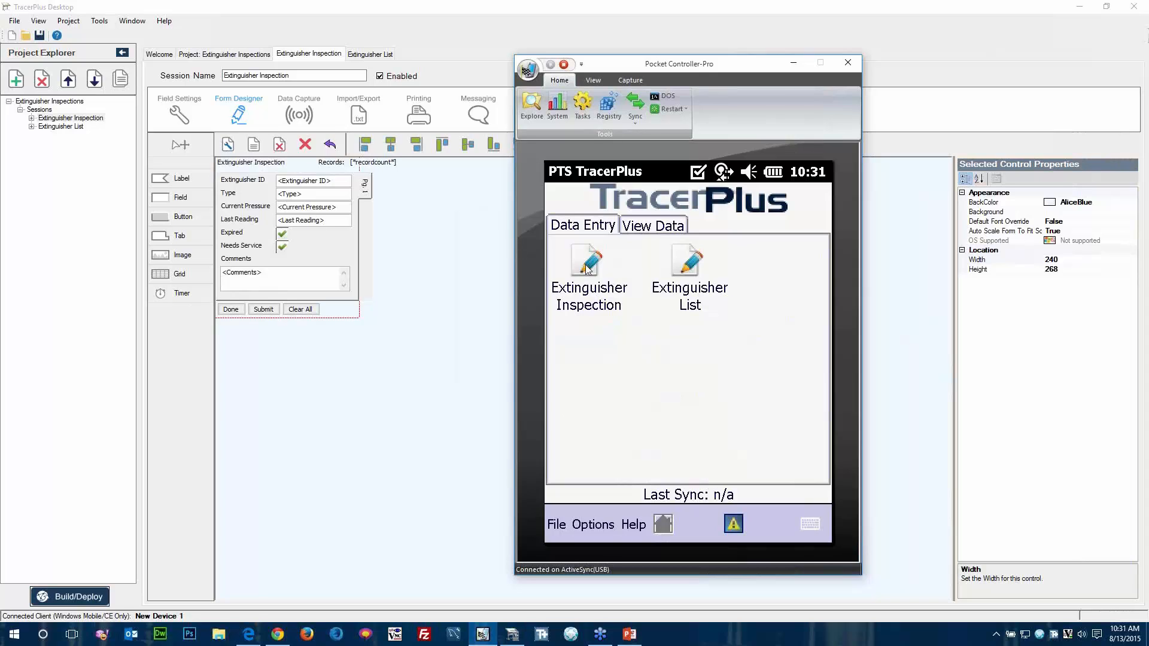
click(587, 268)
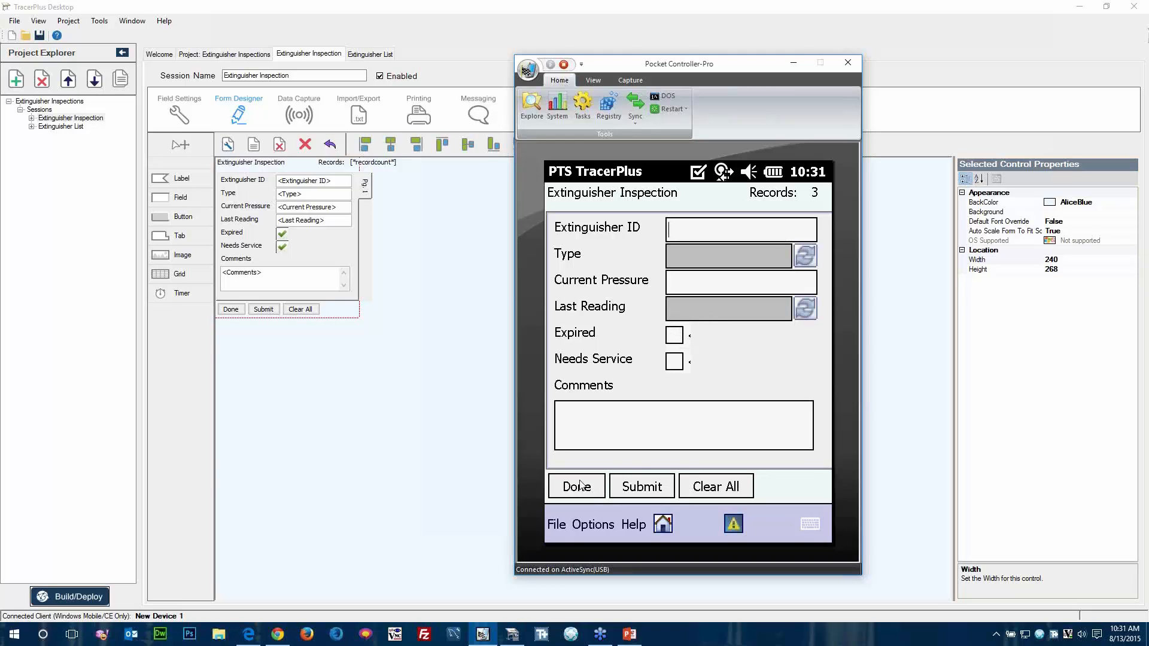
Switch back to TracerPlus Desktop and set Hide Refresh Button to True for the Type and Last Reading fields.
click(392, 322)
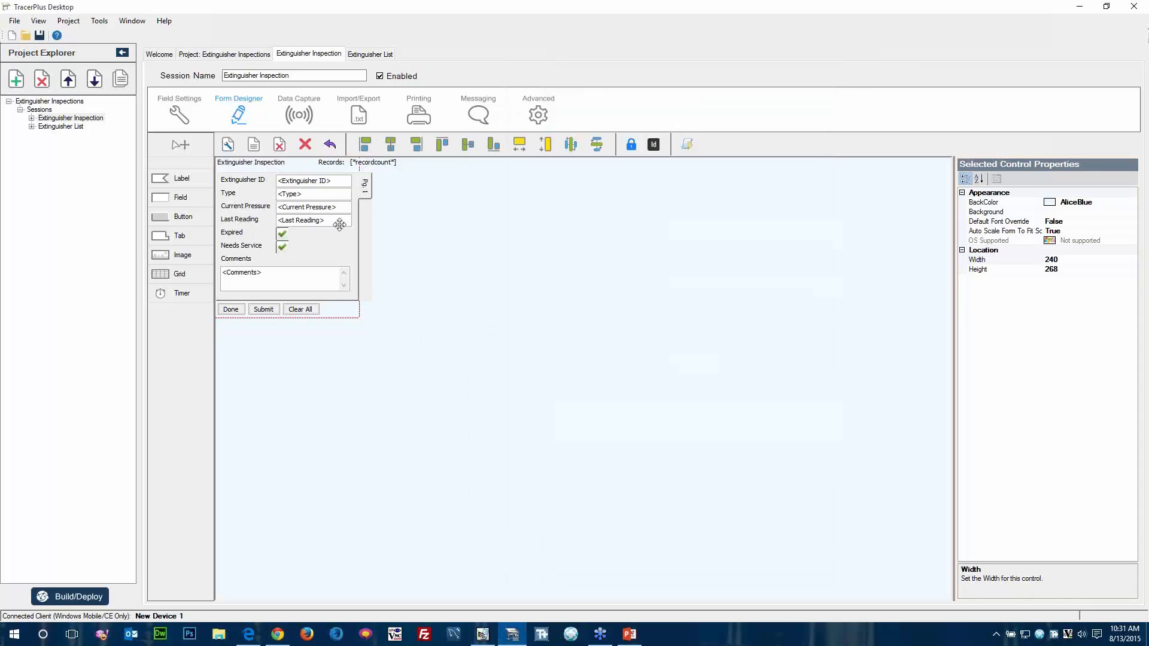
click(300, 201)
click(1113, 260)
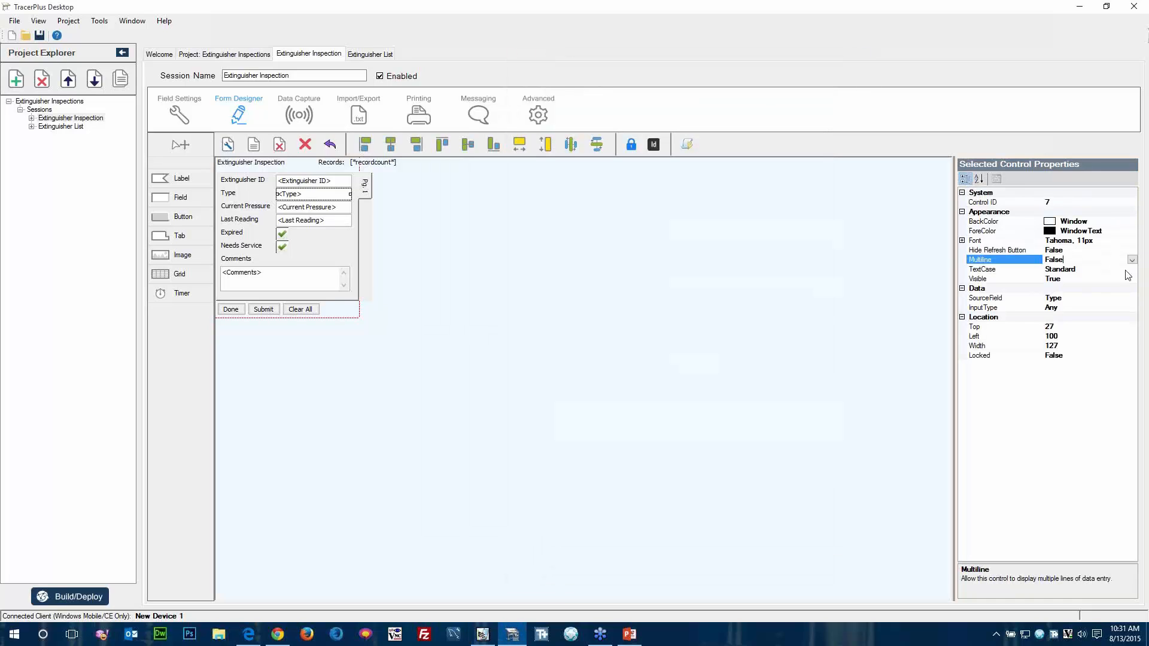
click(1132, 252)
click(1132, 251)
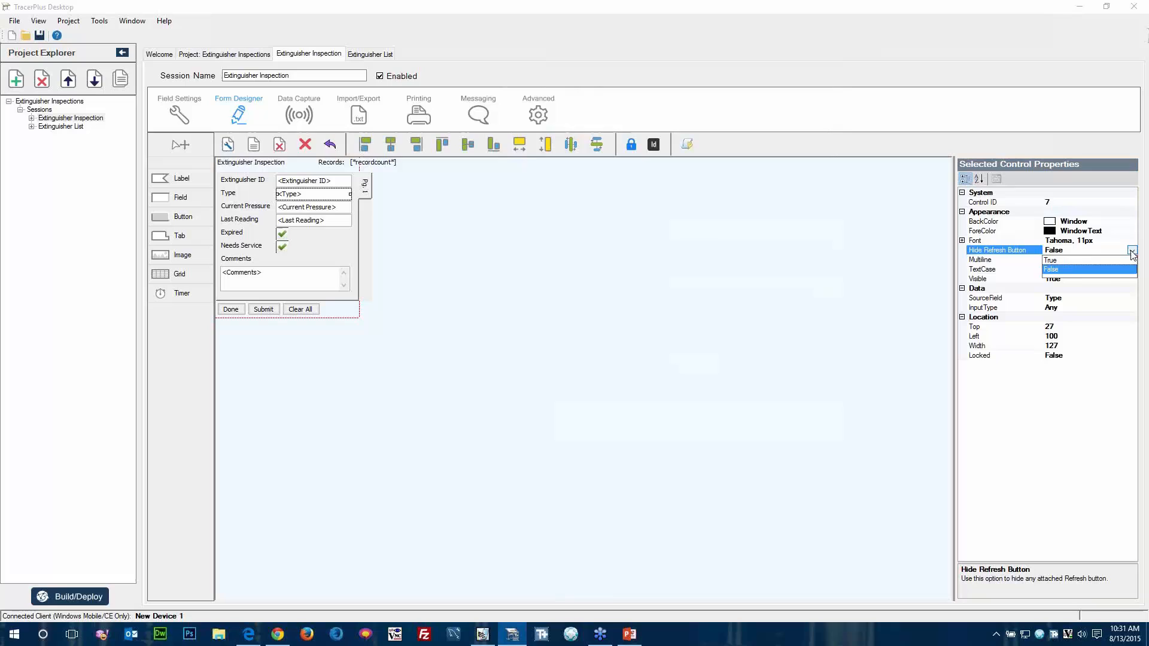
click(1085, 259)
click(306, 222)
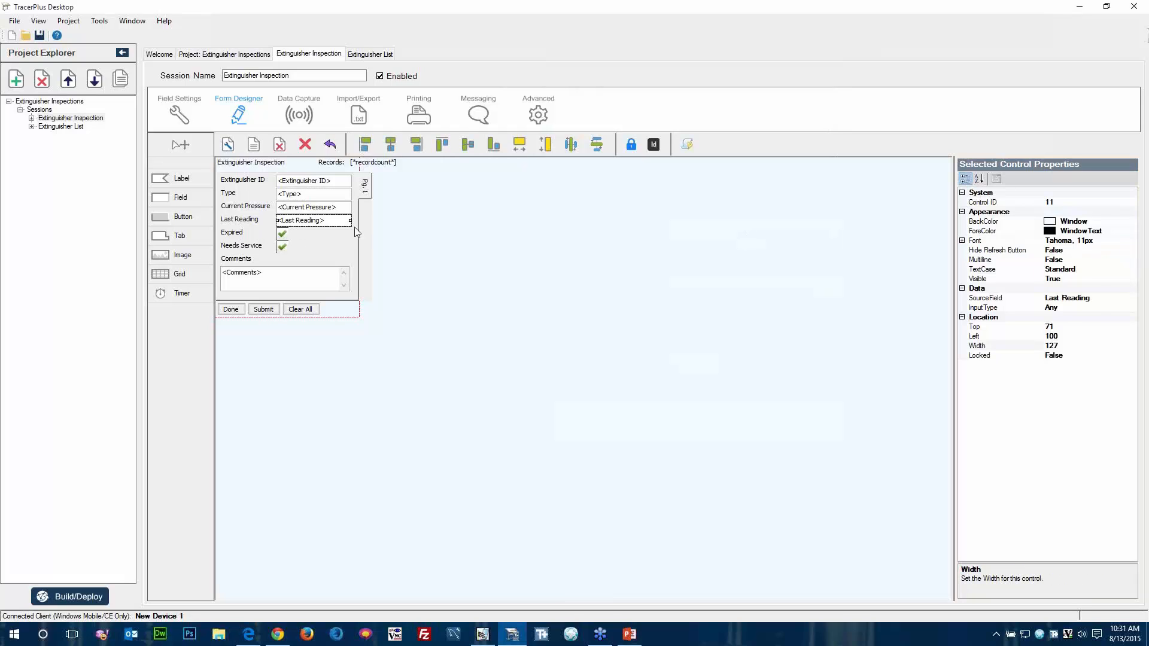
click(1119, 250)
click(1132, 250)
click(1086, 259)
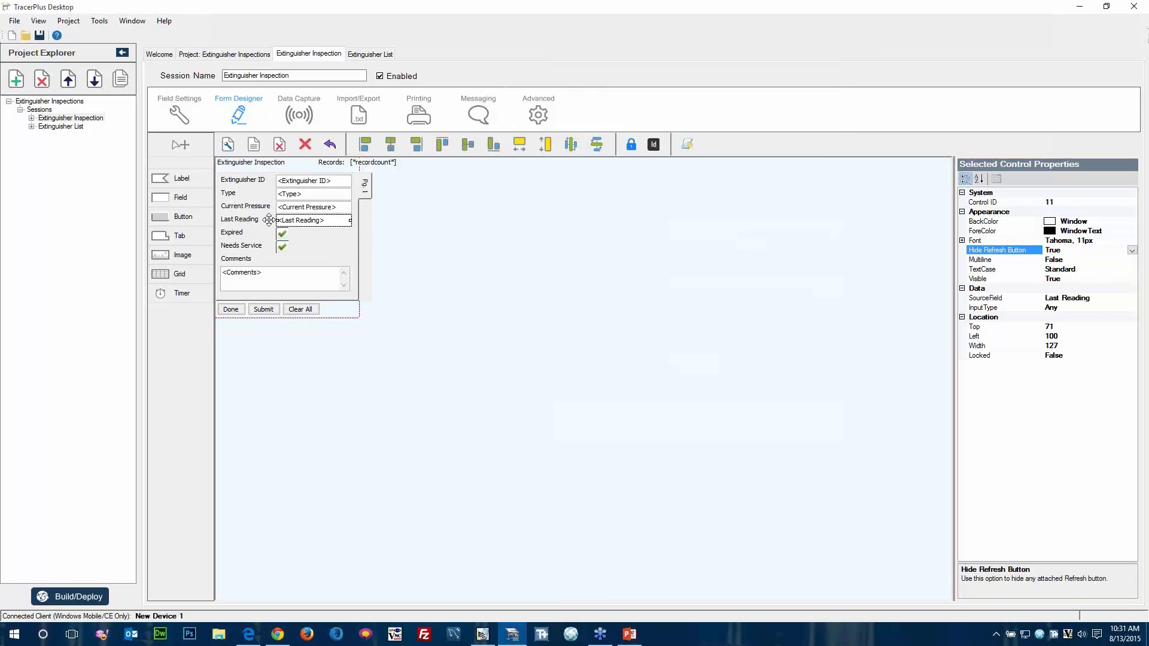
Set the width and height of the Expired and Needs Service checkboxes to 18.
click(283, 234)
ctrl+click(284, 246)
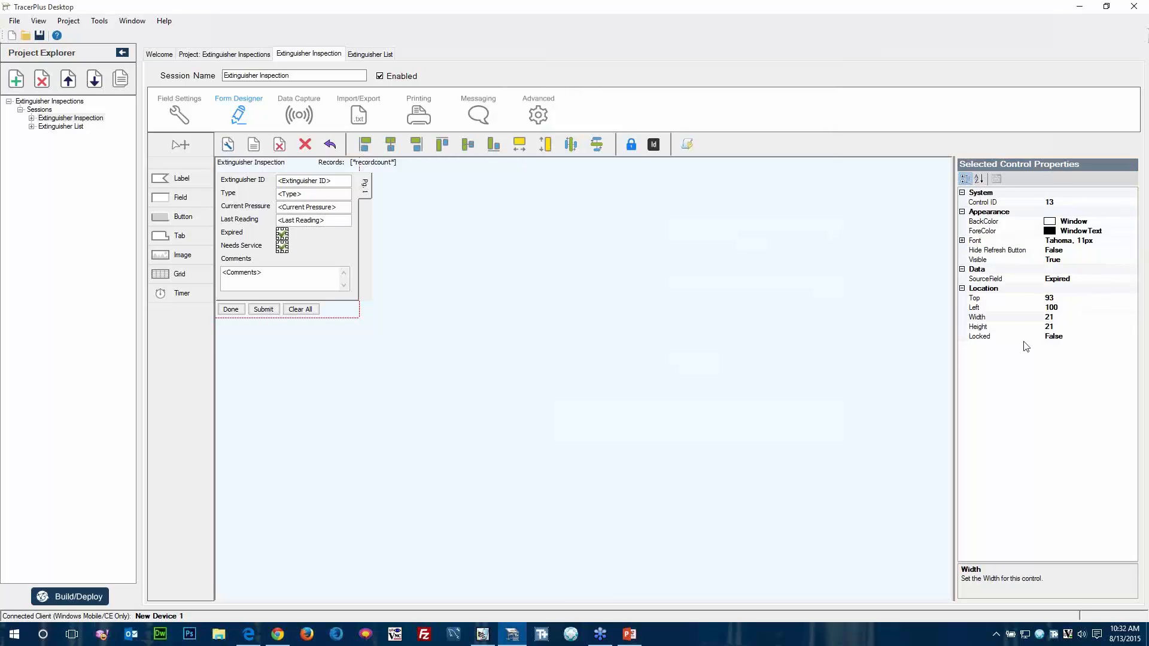
click(996, 320)
text(1)
key(Down)
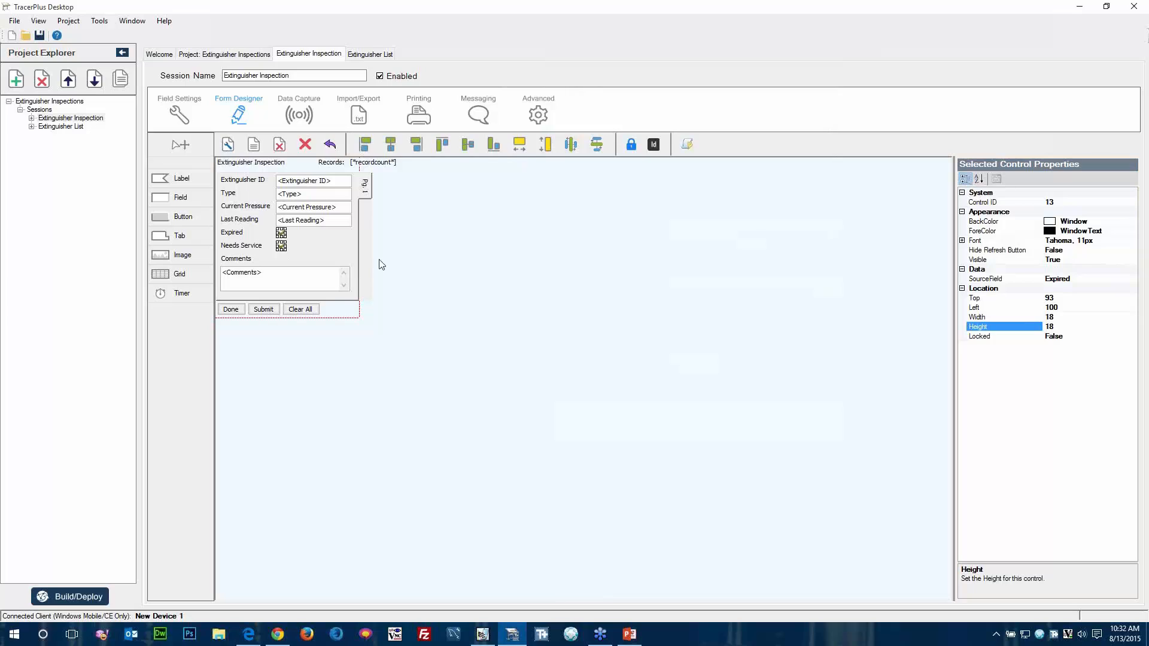
key(Down)
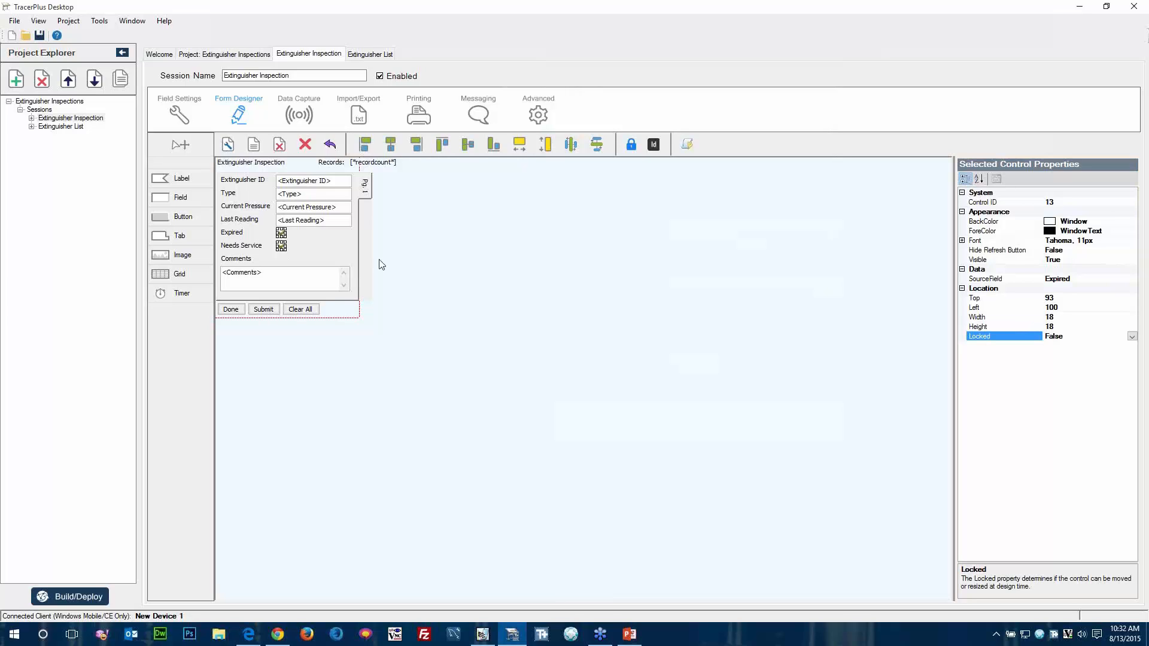
Set the background color of both checkboxes to the system color Control and deselect them.
click(1123, 222)
click(1132, 222)
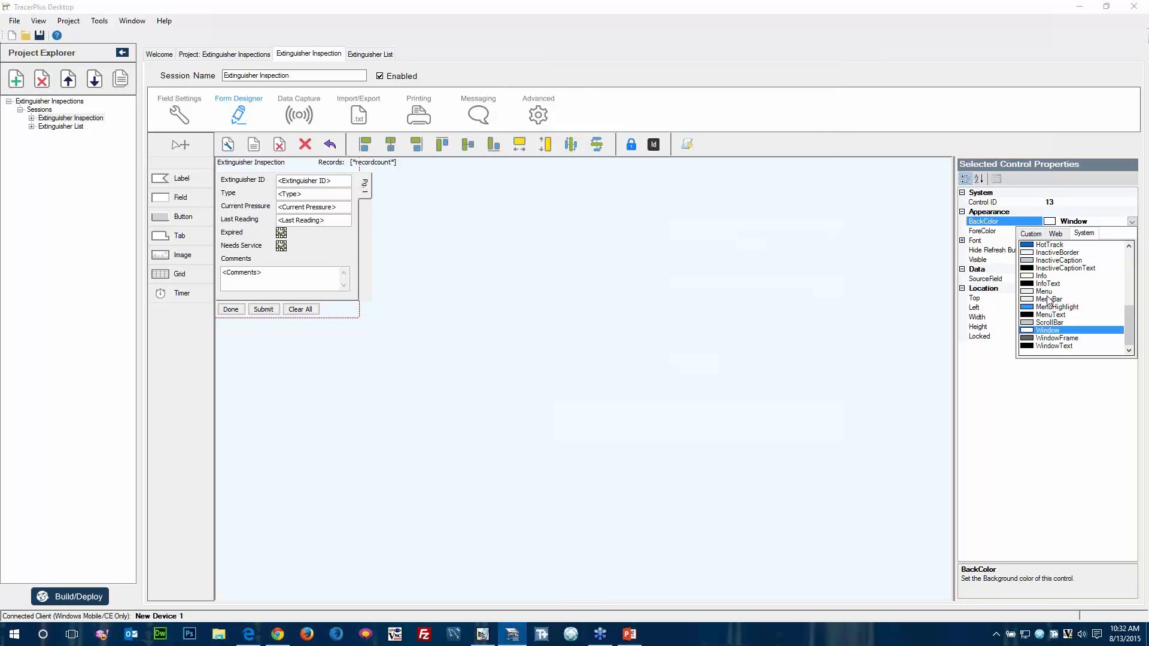
scroll(1048, 300, up, 7)
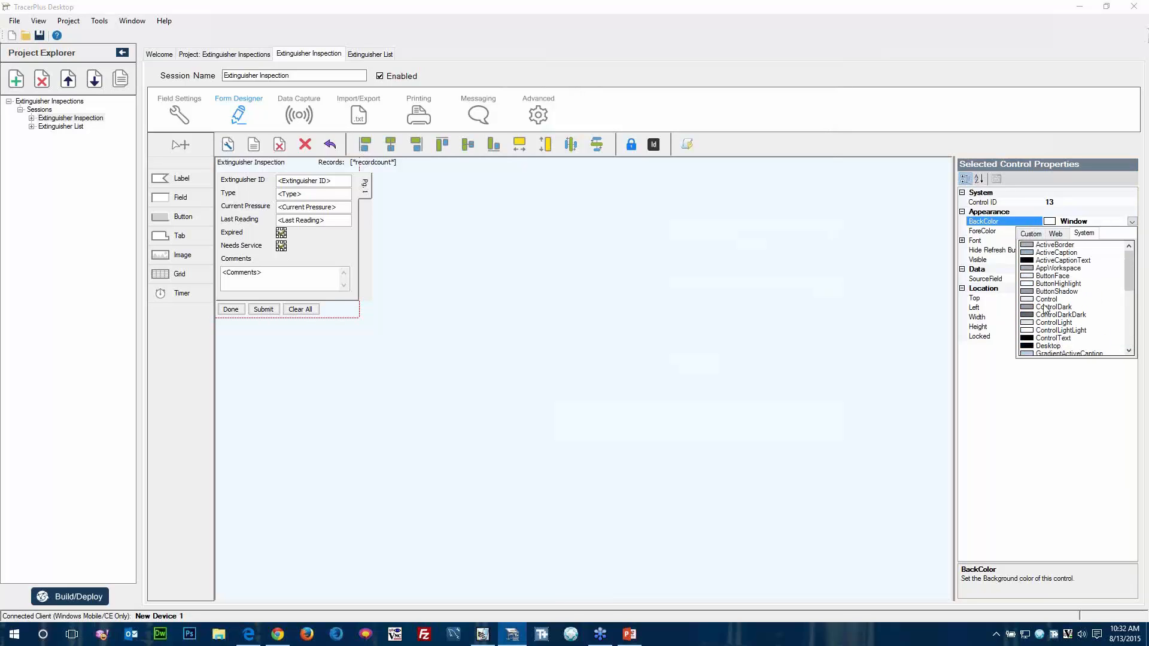
click(1040, 304)
click(608, 299)
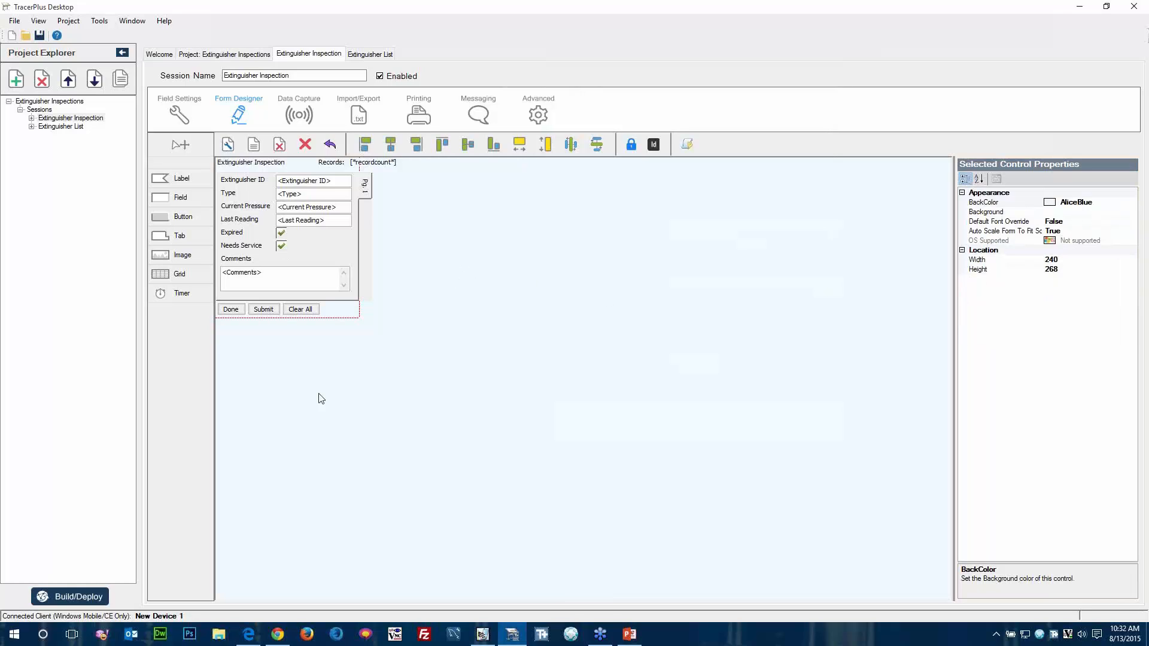
Build and deploy the project to the Windows Mobile device and open the Extinguisher Inspection data entry session in Pocket Controller-Pro.
click(78, 594)
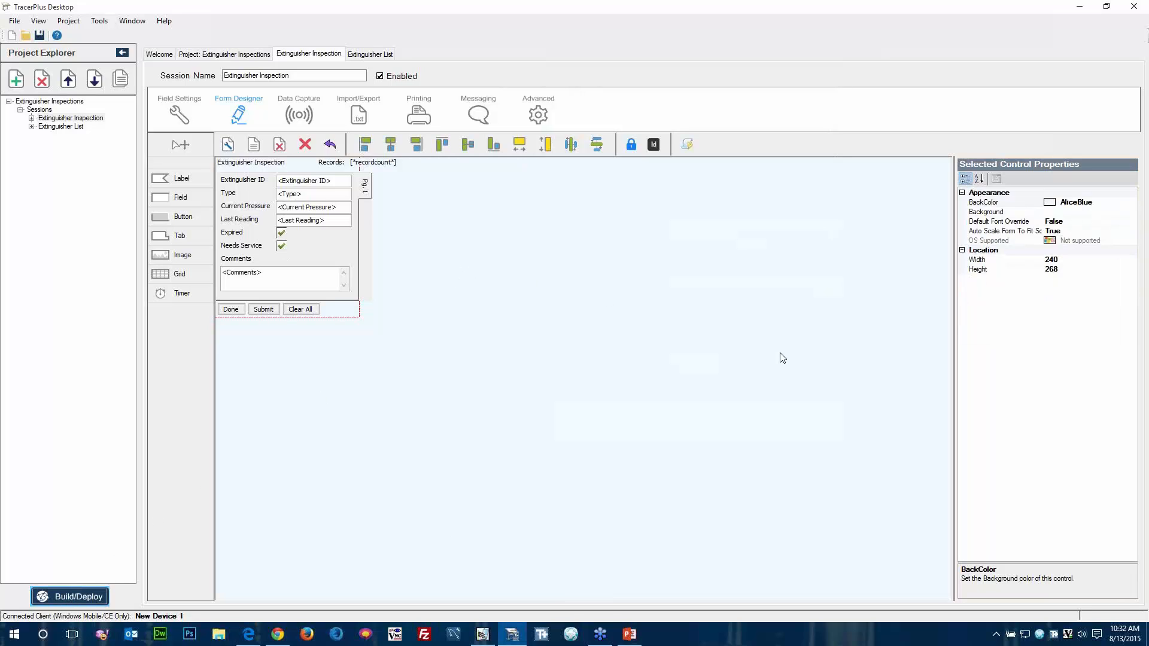
click(602, 399)
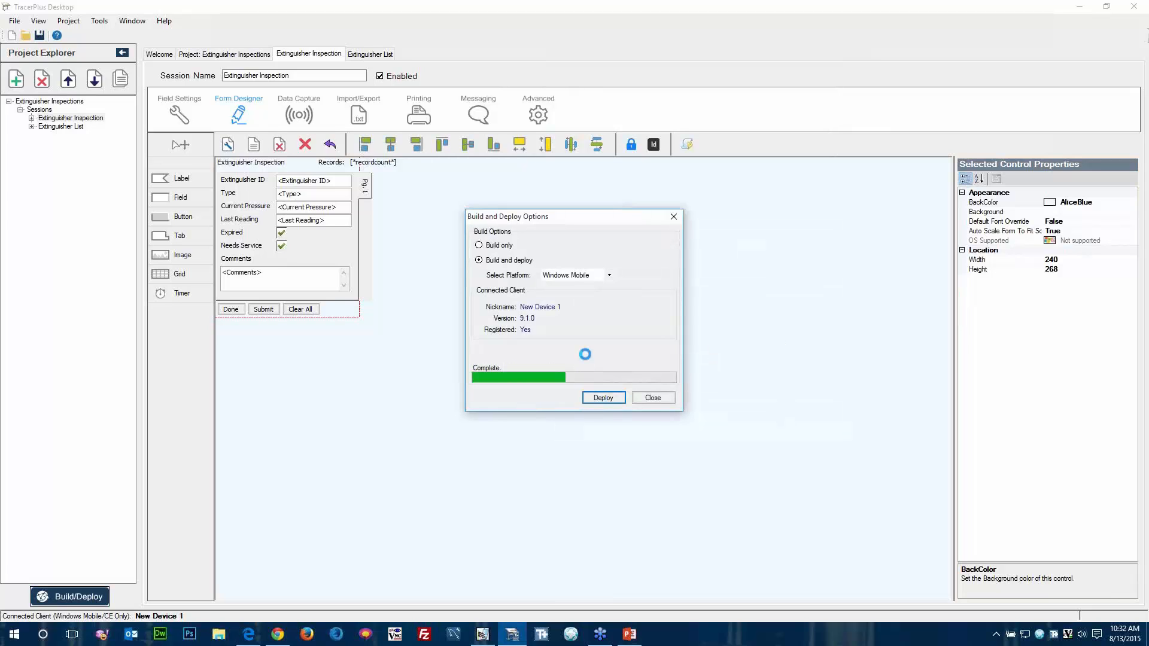
click(653, 398)
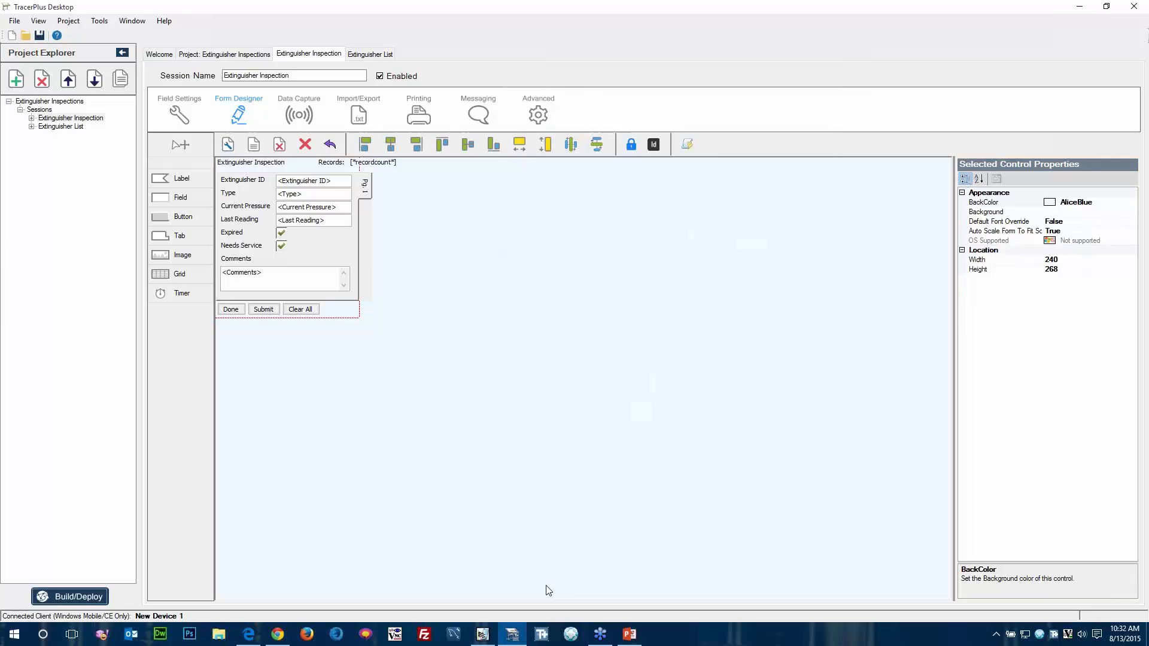
click(482, 635)
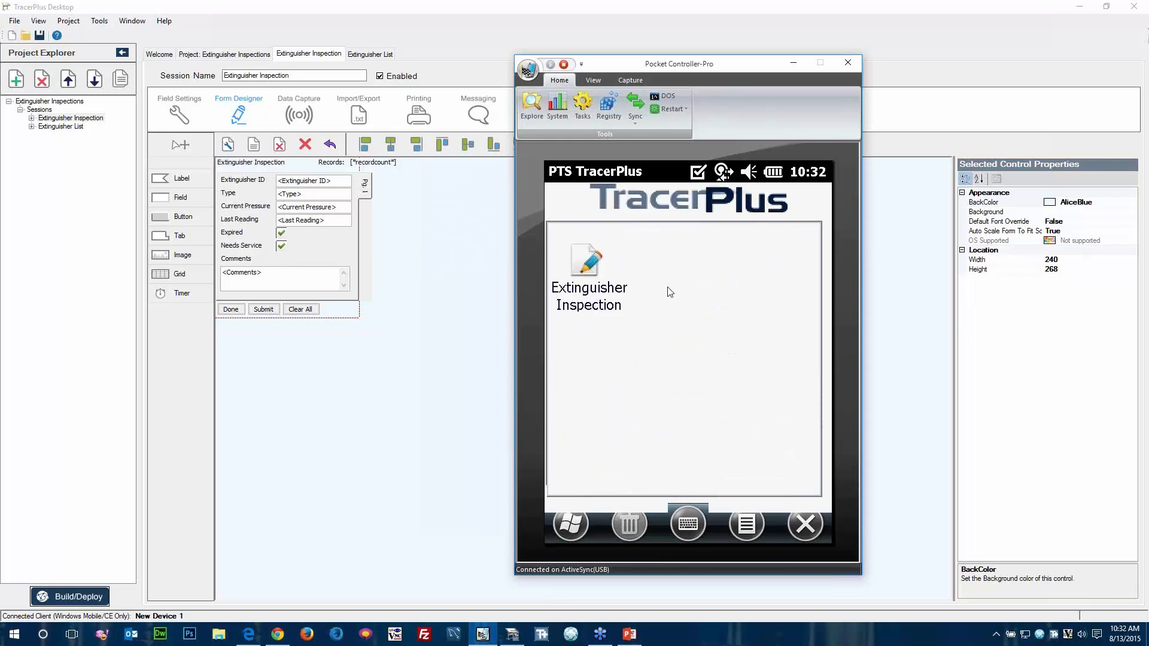
click(586, 266)
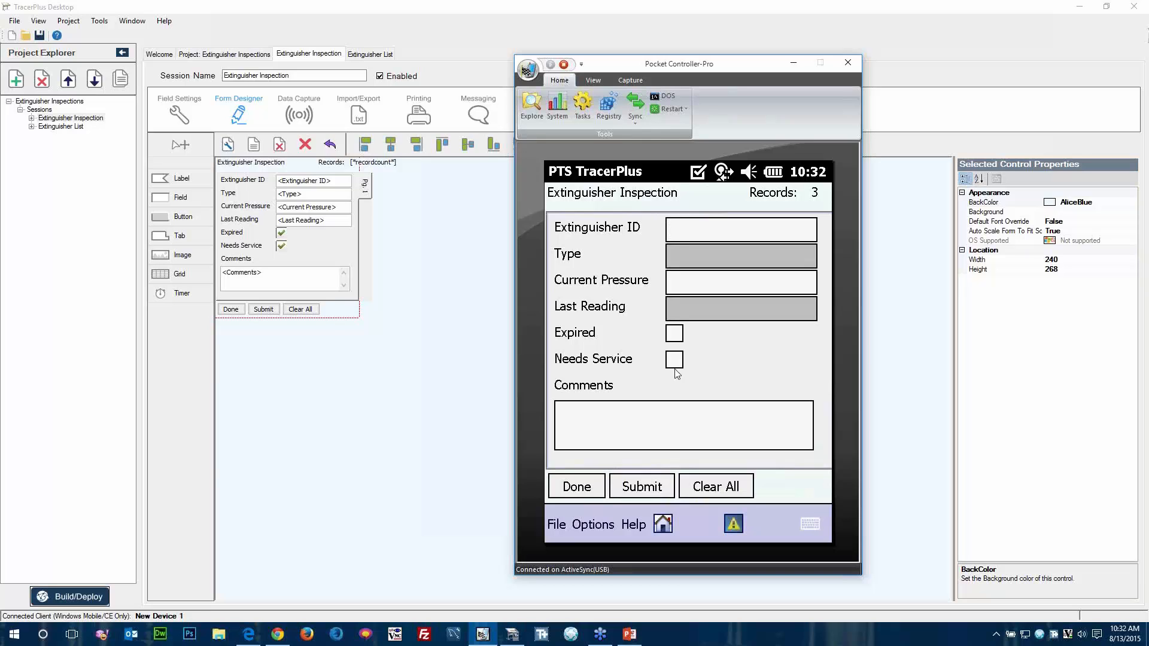
Leave data entry, delete all records from the Extinguisher Inspection session's data view and return to the home screen.
click(580, 488)
click(653, 227)
click(587, 263)
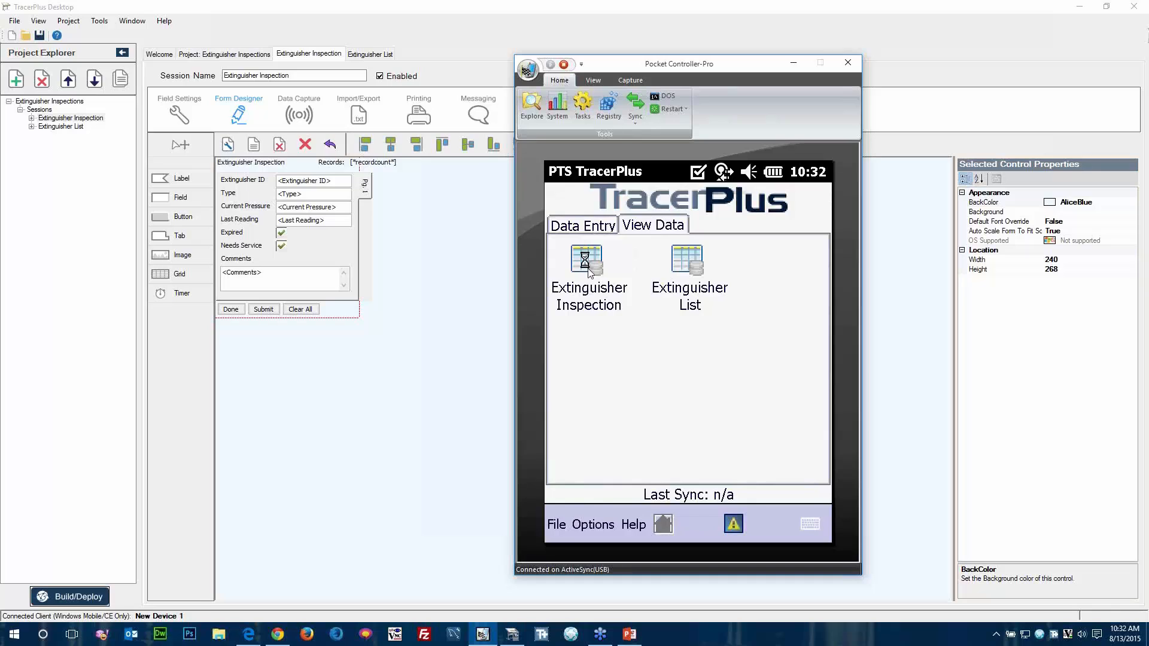
click(585, 526)
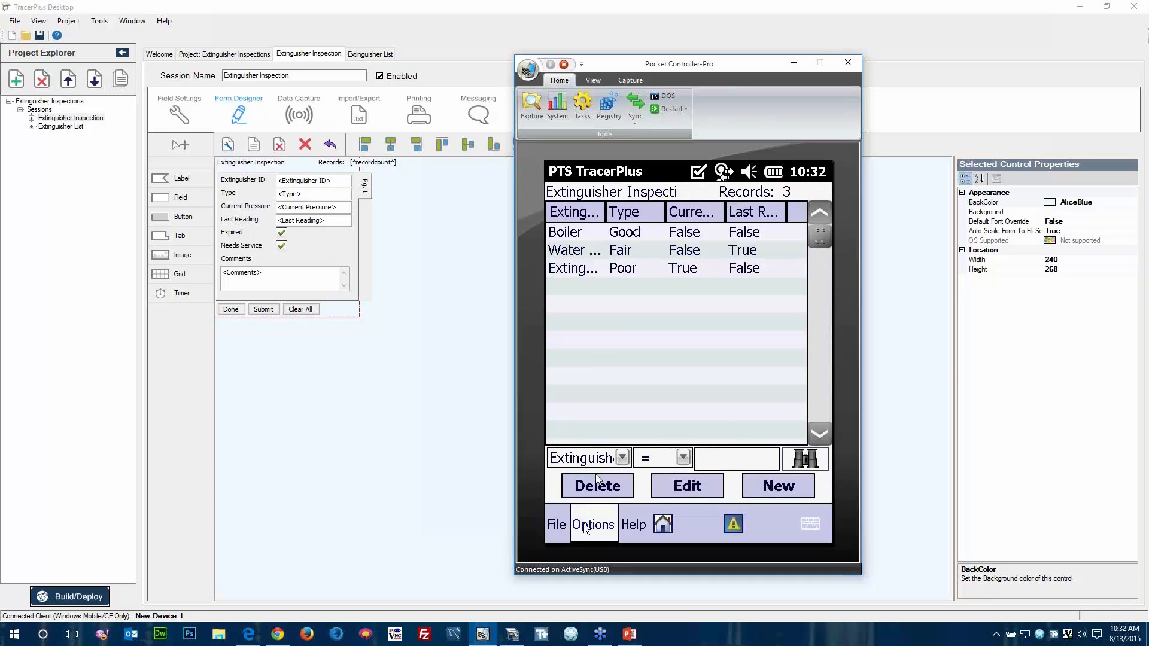
click(631, 477)
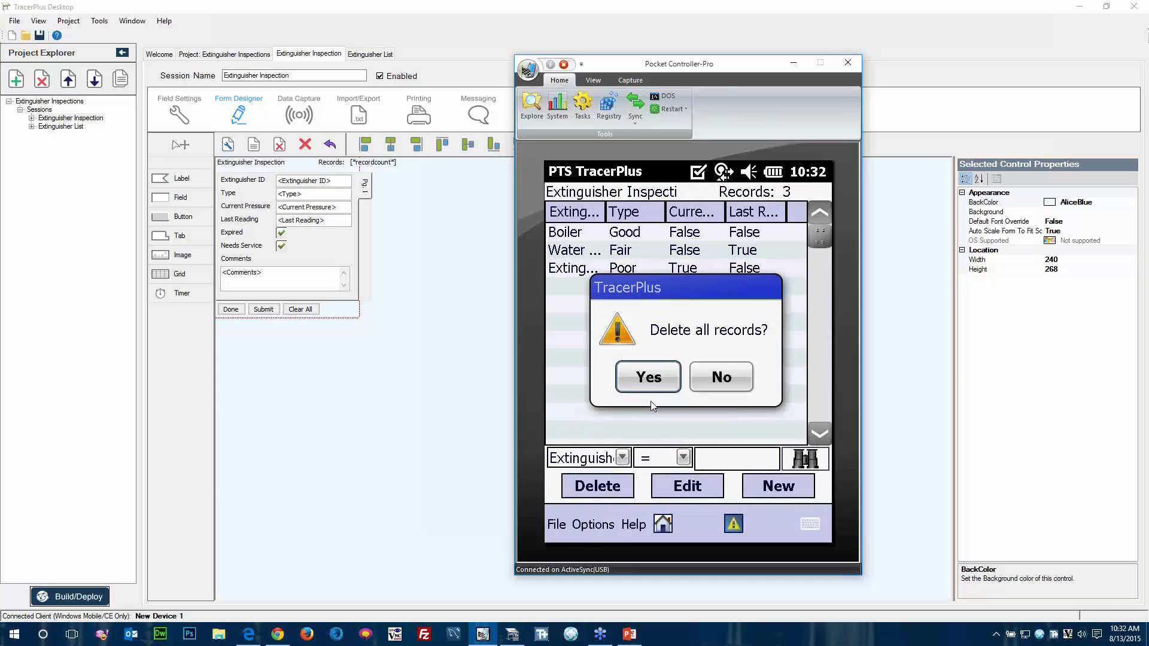
click(647, 377)
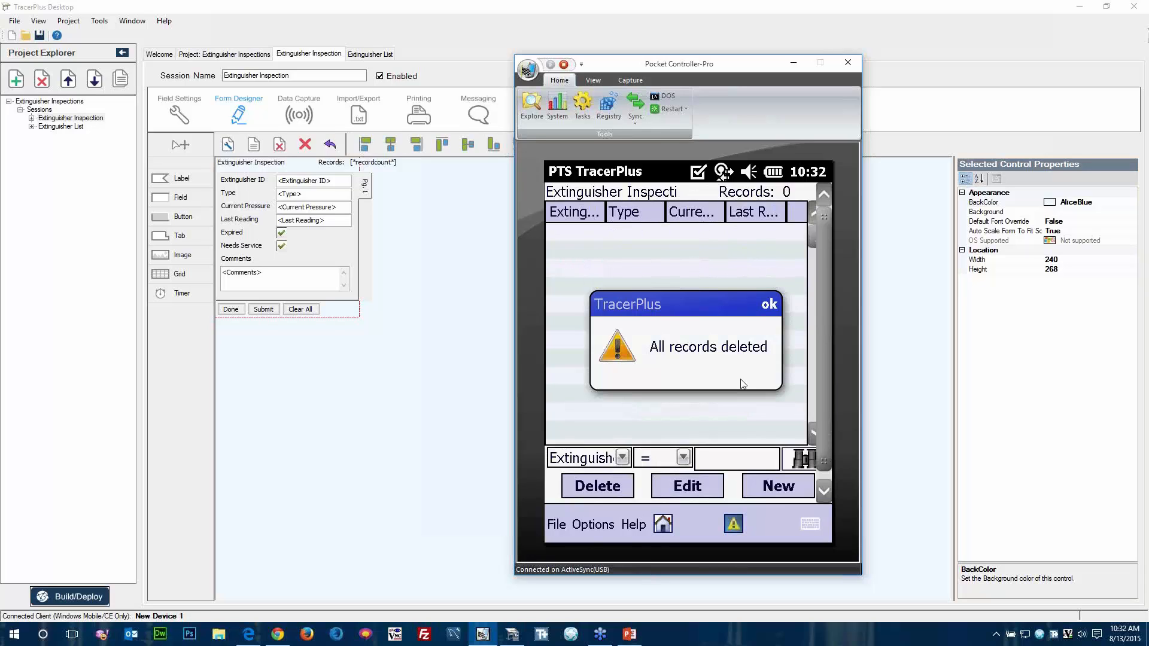
click(761, 300)
click(663, 528)
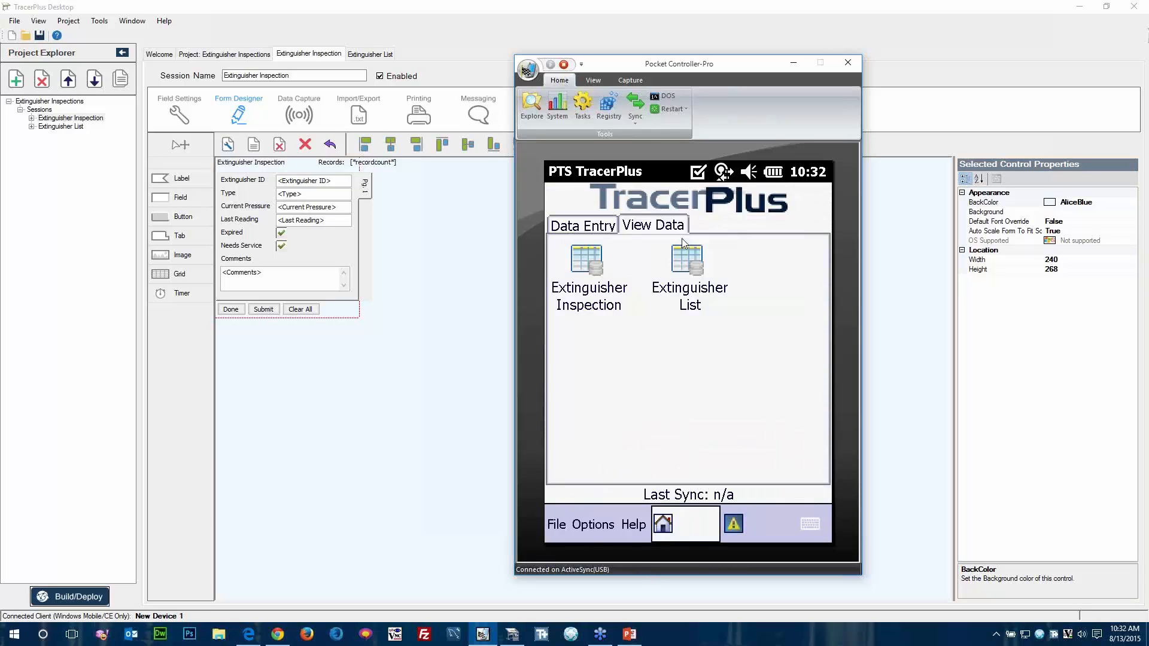
Delete all records from the Extinguisher List session's data view and return to the home screen.
click(686, 257)
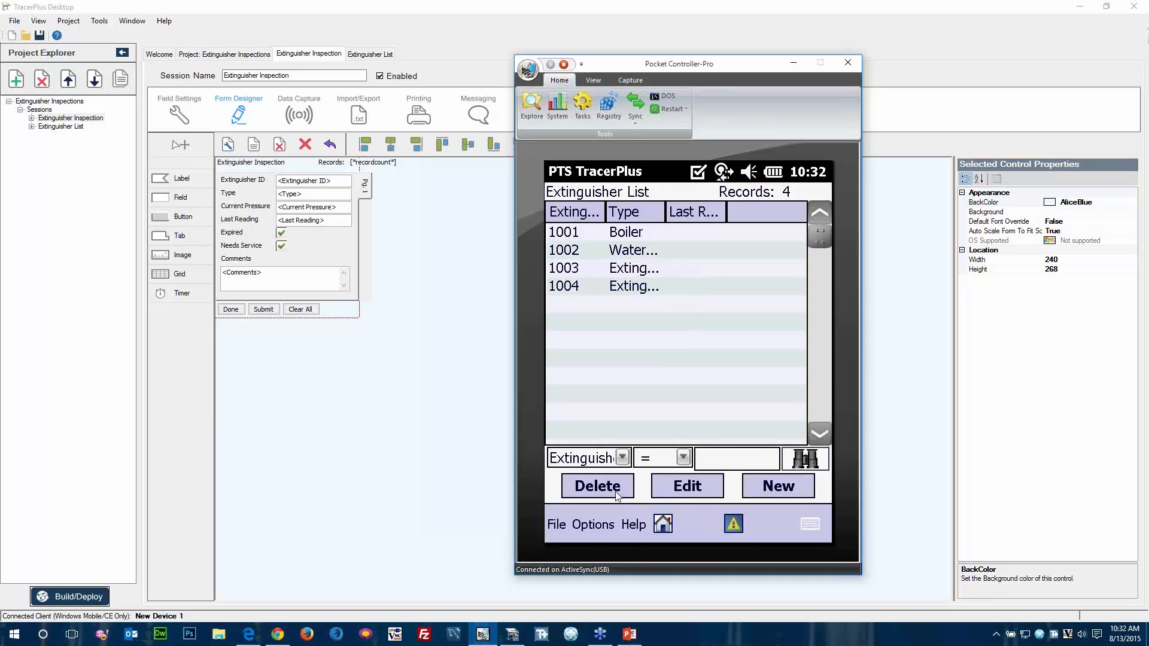
click(583, 525)
click(619, 474)
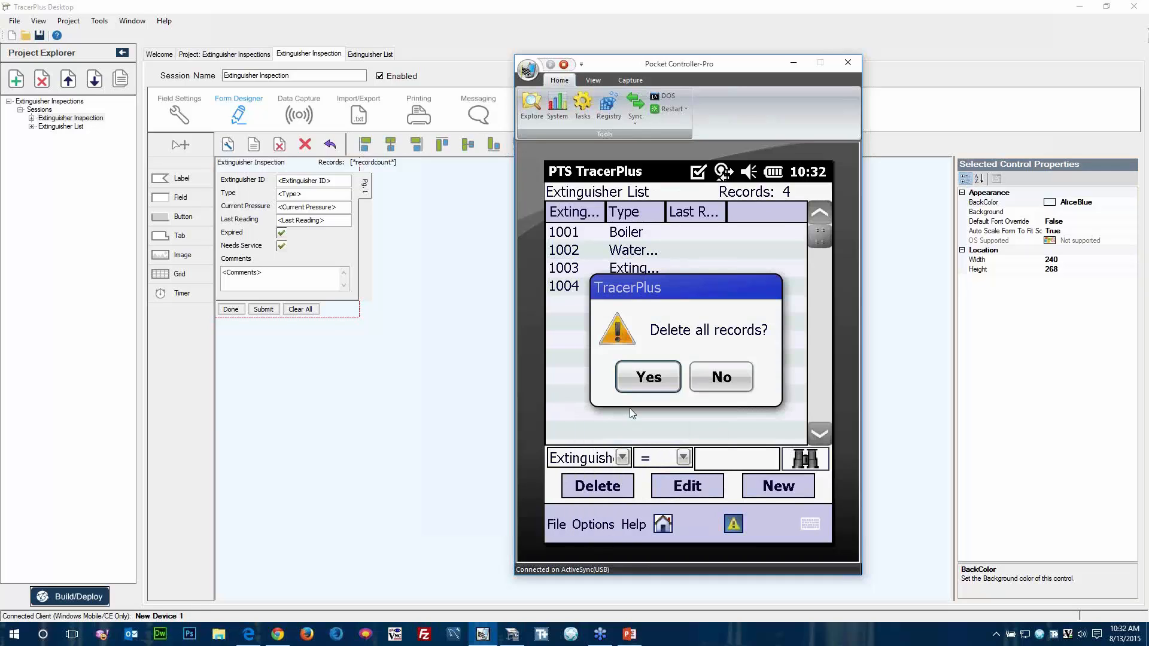
click(644, 377)
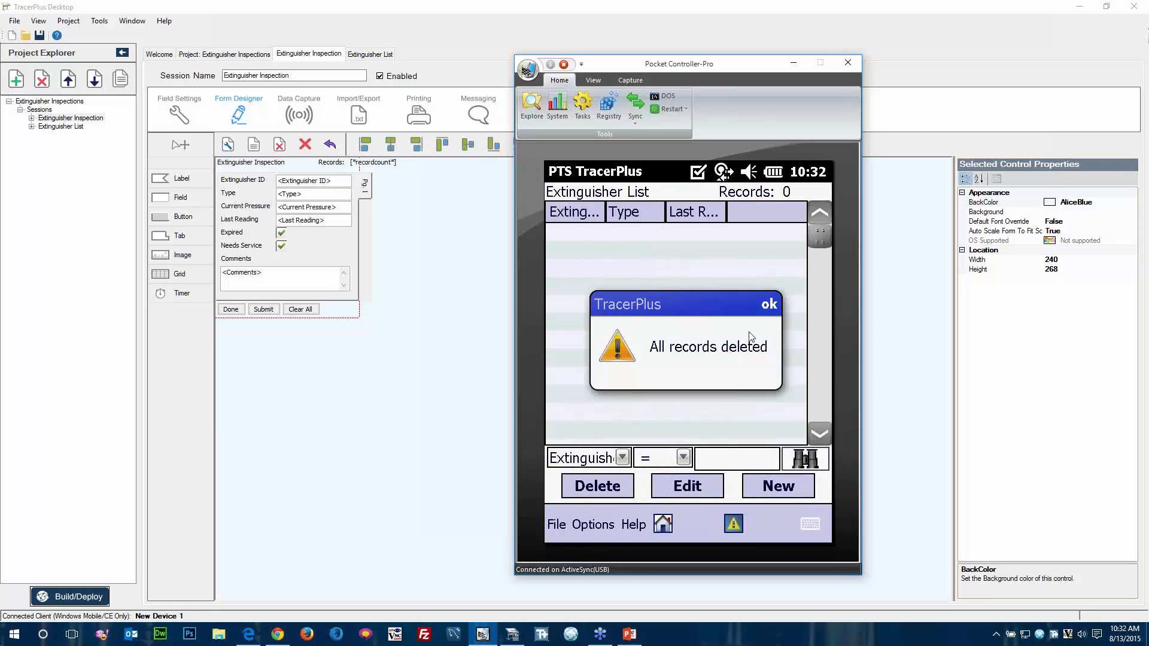
click(769, 304)
click(662, 526)
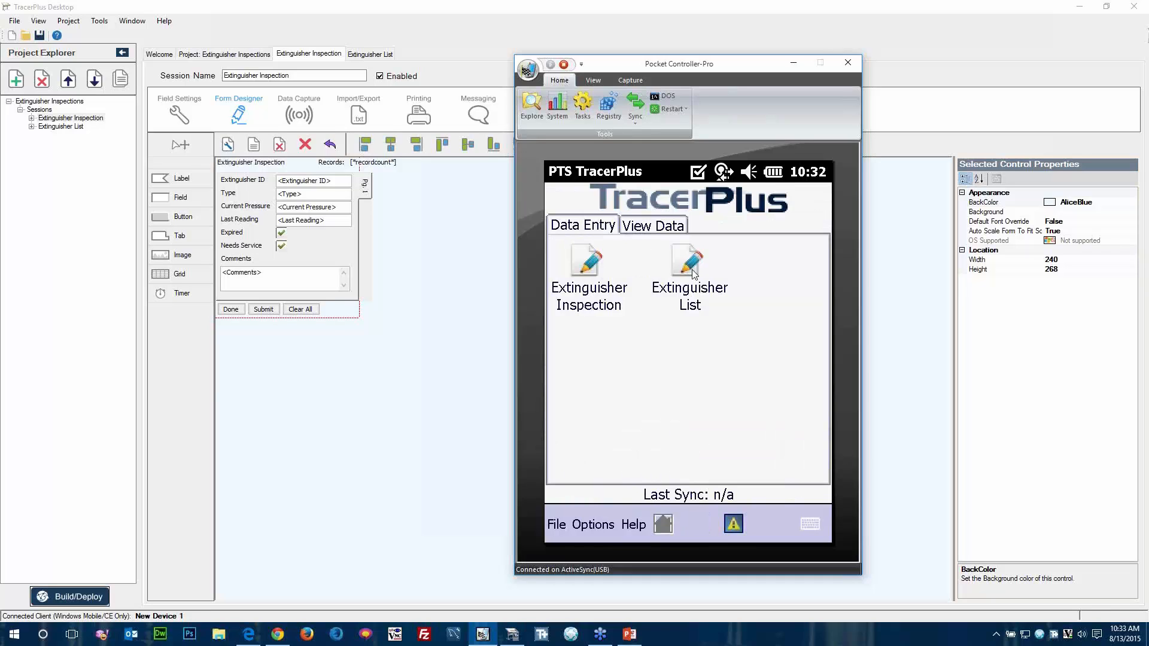
Open Extinguisher List data entry and submit a record with Extinguisher ID 1001 and type Small.
click(690, 267)
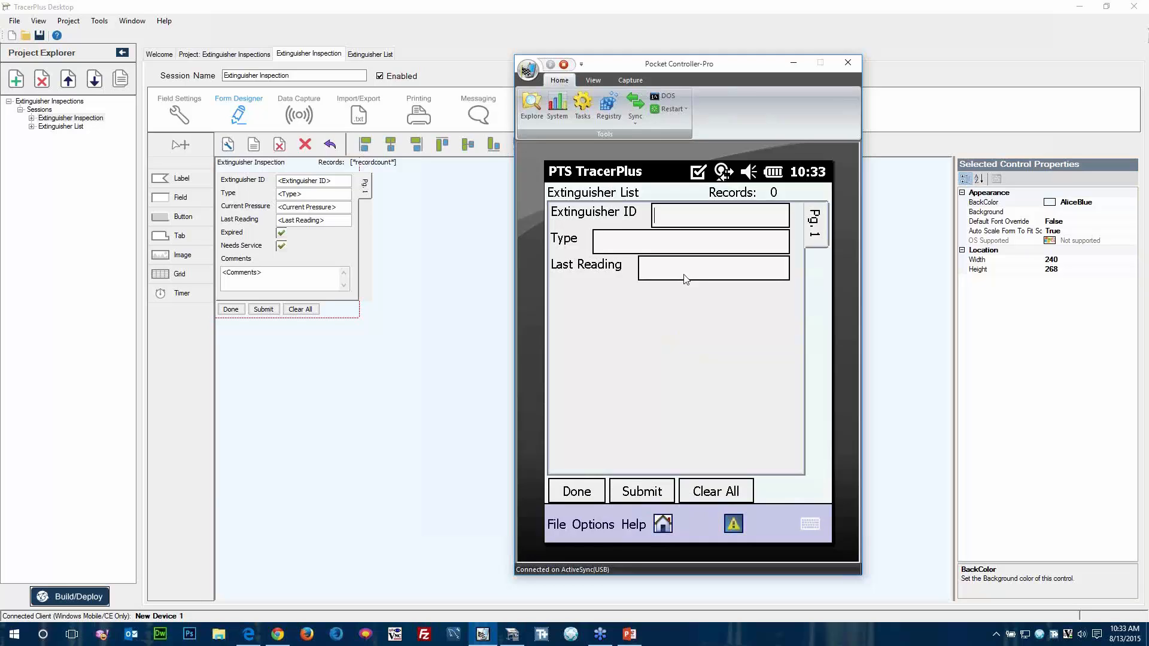
text(1001)
text(S)
text(mall)
click(633, 494)
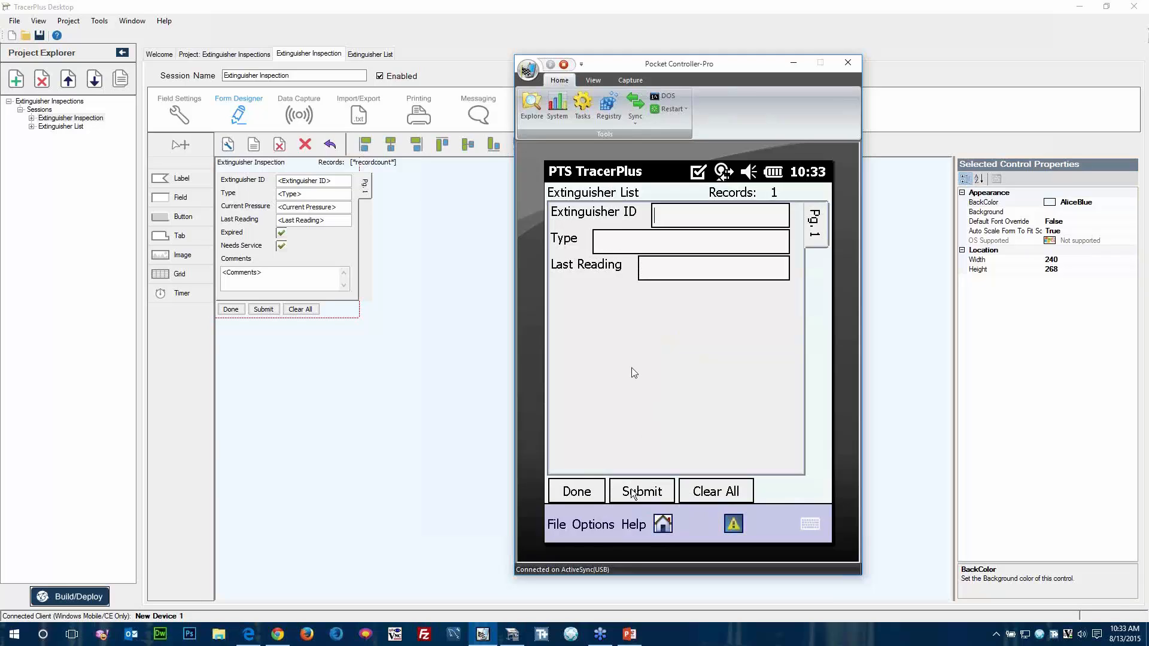
Submit a second Extinguisher List record with Extinguisher ID 1002 and type Medium.
click(666, 217)
text(1002)
key(Tab)
text(Medium)
click(657, 493)
Submit a third Extinguisher List record with Extinguisher ID 1003 and type Large, and finish data entry.
text(1003)
text(Large)
click(658, 492)
click(577, 492)
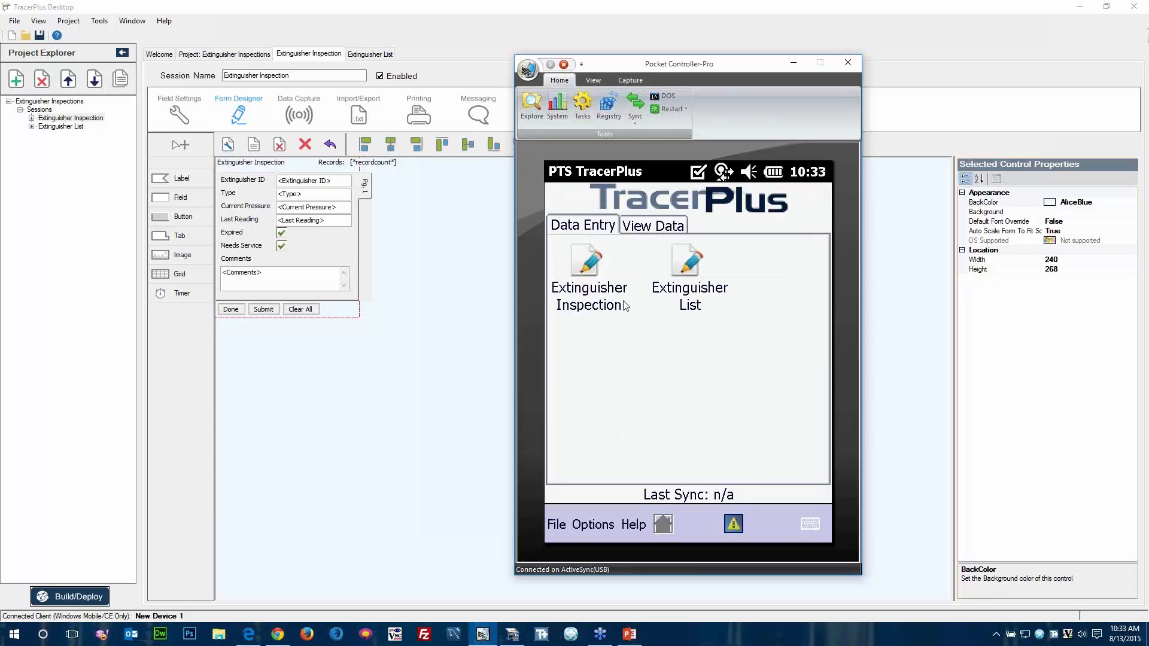
Open Extinguisher Inspection data entry and submit an inspection for extinguisher 1001 with a current pressure of 25.
click(589, 268)
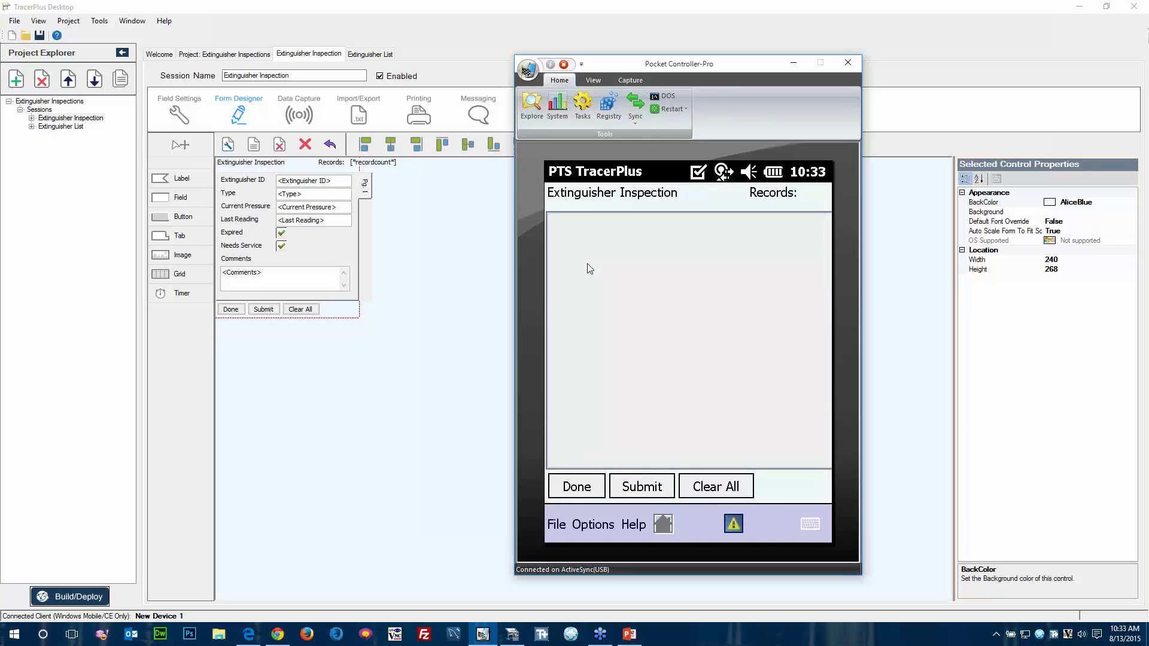
text(1001)
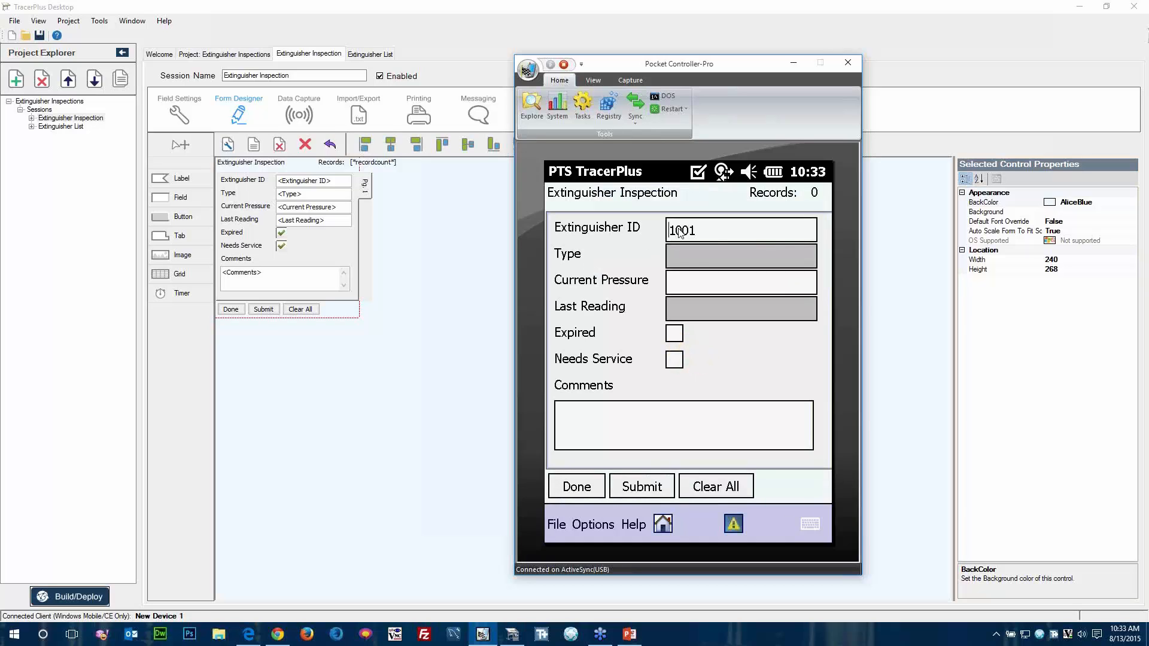
key(Return)
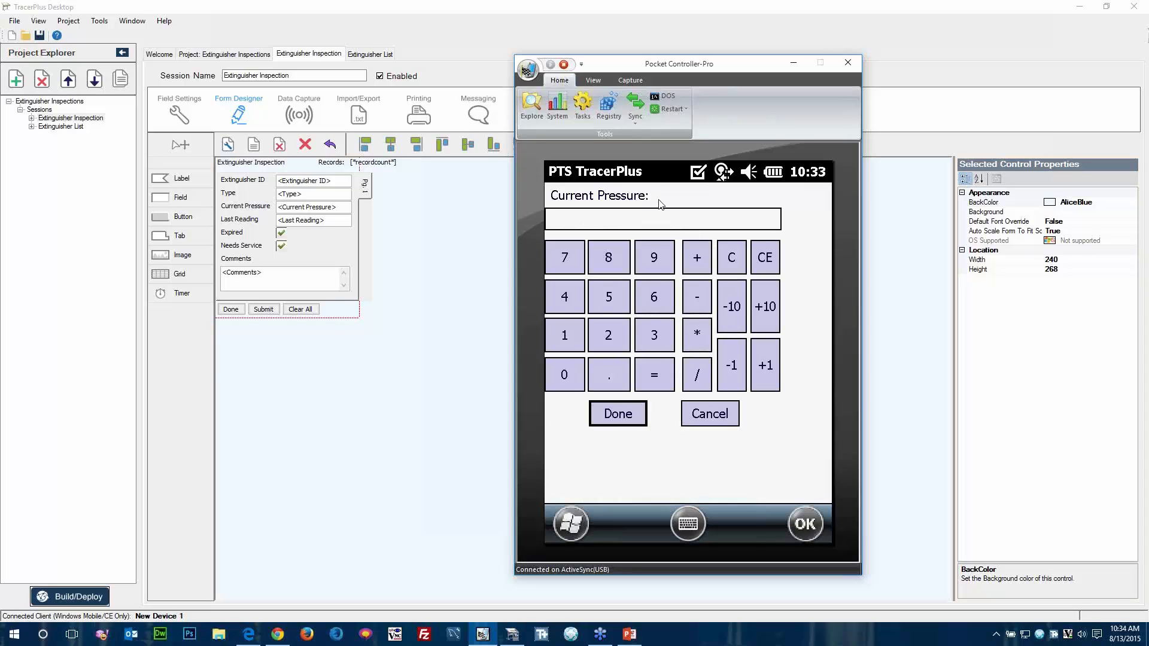
click(609, 341)
click(607, 303)
click(608, 412)
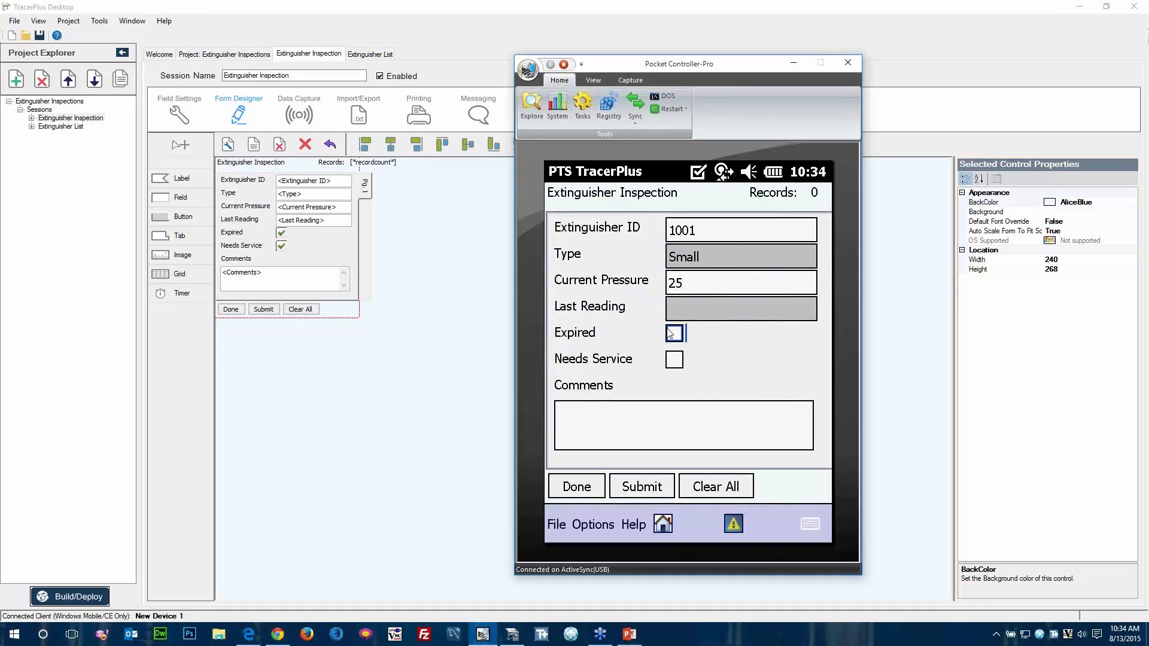
click(643, 487)
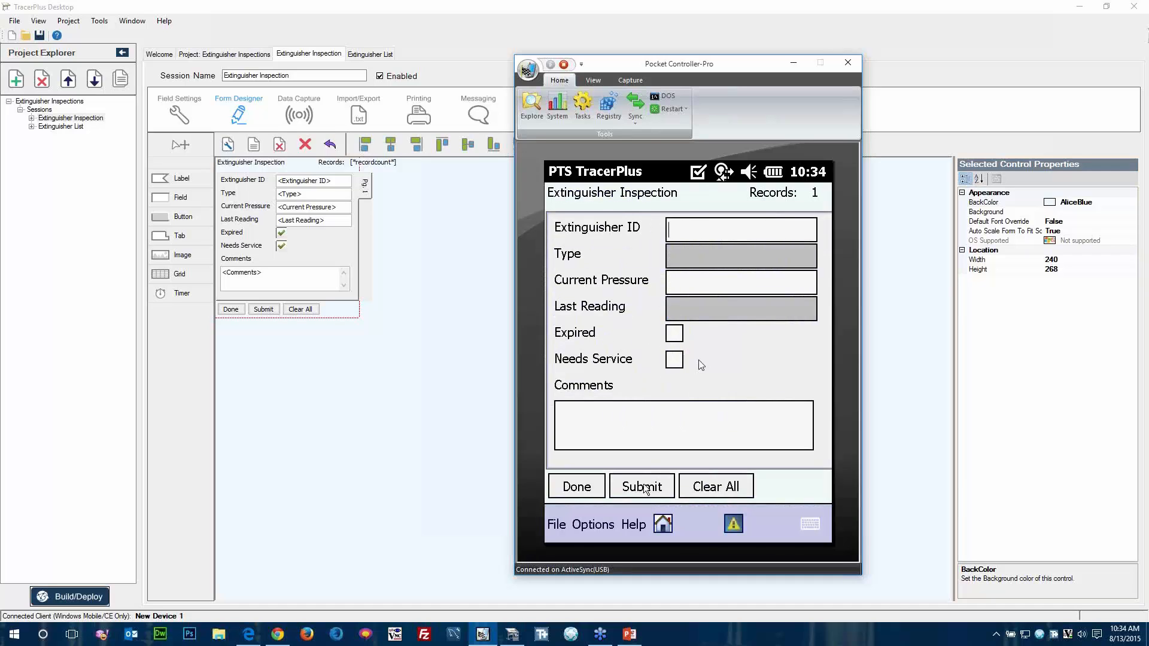
Submit an inspection for extinguisher 1002 with a current pressure of 20 and Needs Service checked.
text(3002)
key(Return)
click(608, 336)
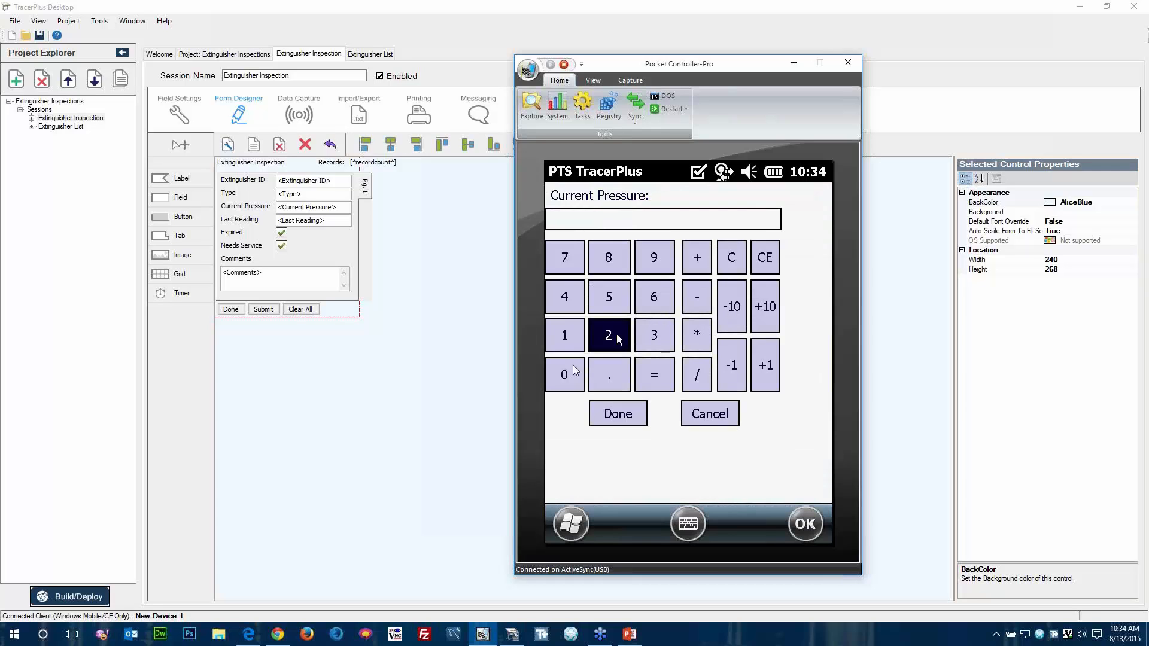
click(564, 375)
click(609, 419)
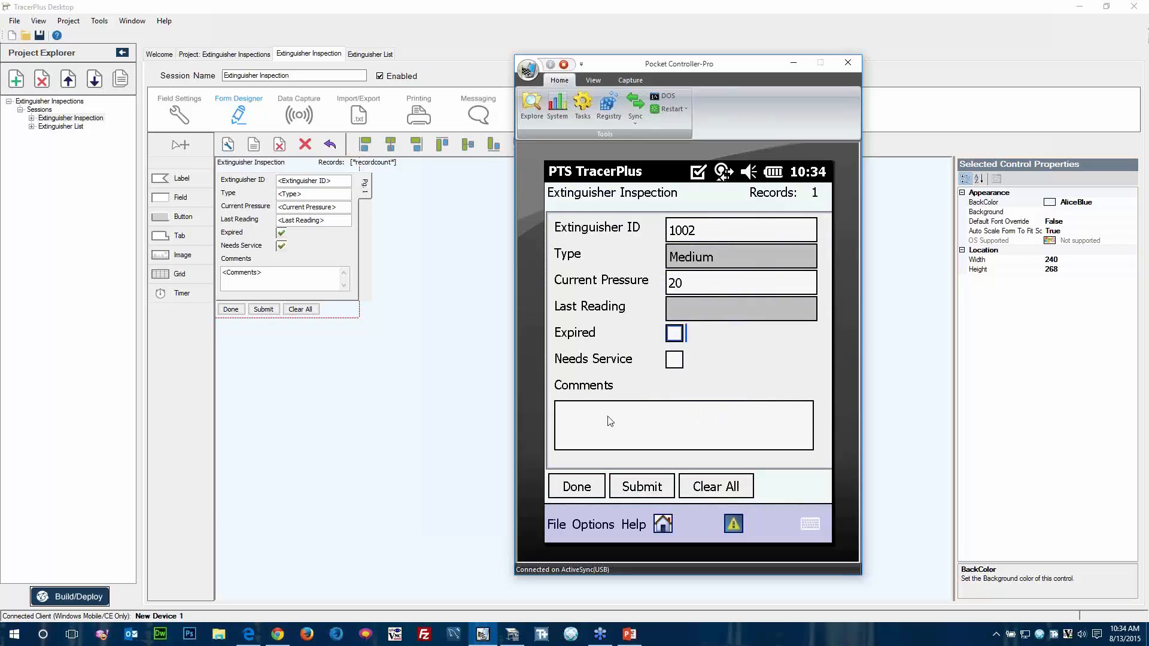
click(675, 361)
click(643, 488)
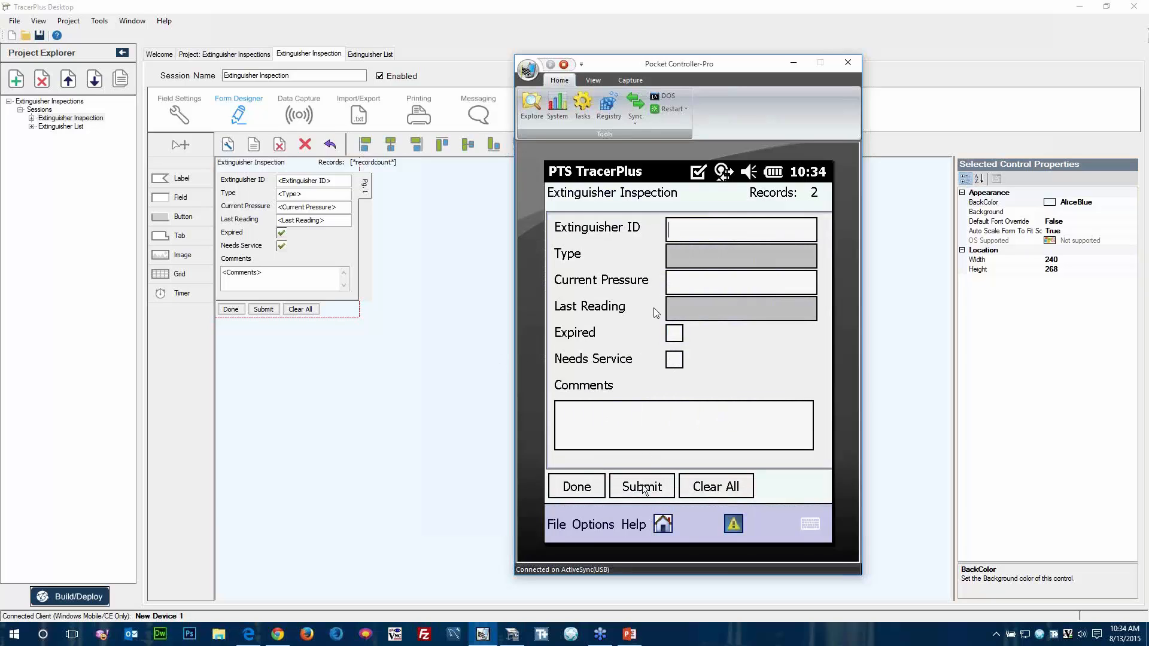
Submit an inspection for extinguisher 1003 with a current pressure of 35.
text(1003)
key(Tab)
click(658, 333)
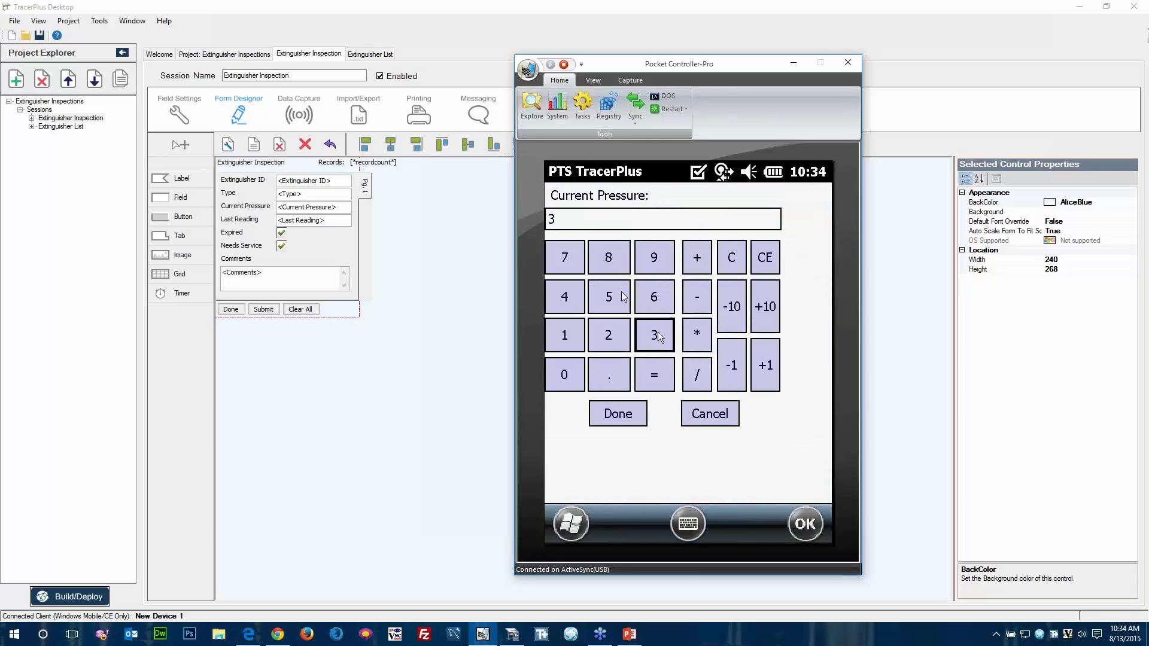
click(622, 297)
click(619, 414)
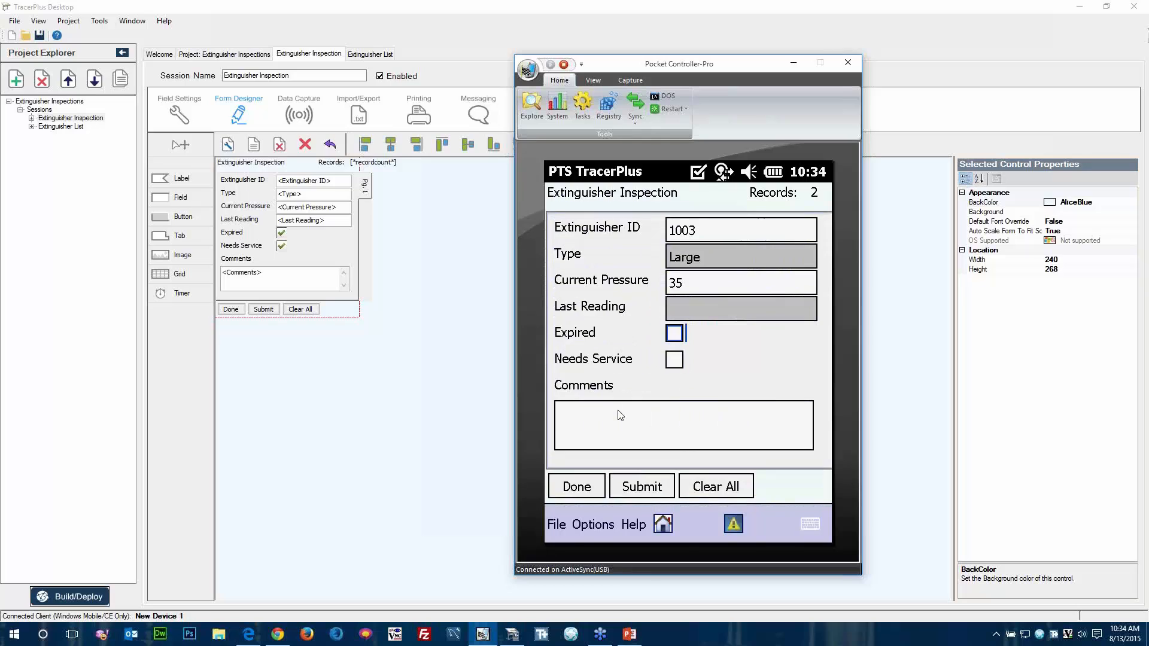
click(640, 487)
Enter extinguisher ID 1001 in a new inspection to look up its type and last reading, leaving Current Pressure blank.
text(1001)
key(Tab)
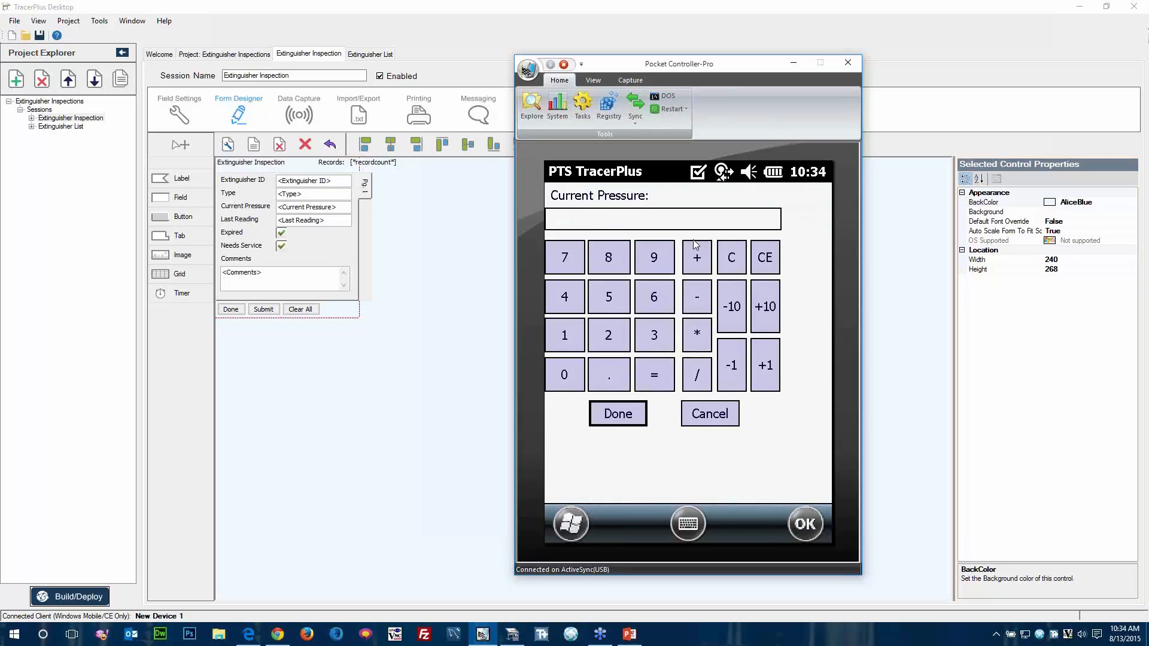
click(709, 413)
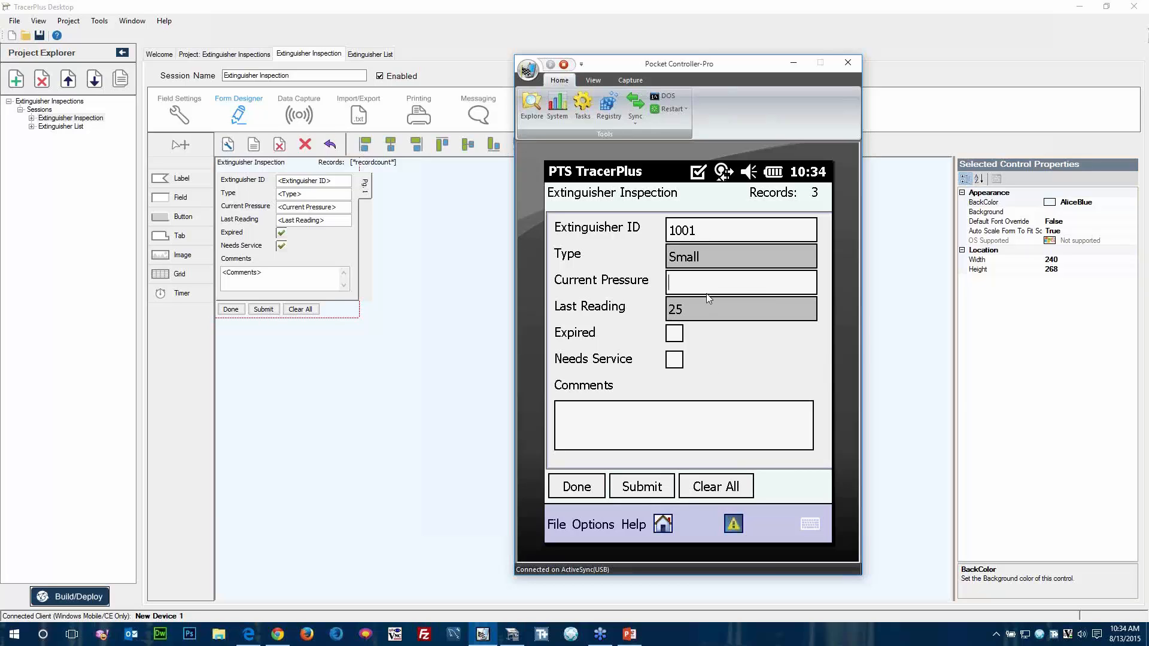
Move the device window aside and display the control IDs on the Extinguisher Inspection form in TracerPlus Desktop.
drag(694, 70, 879, 78)
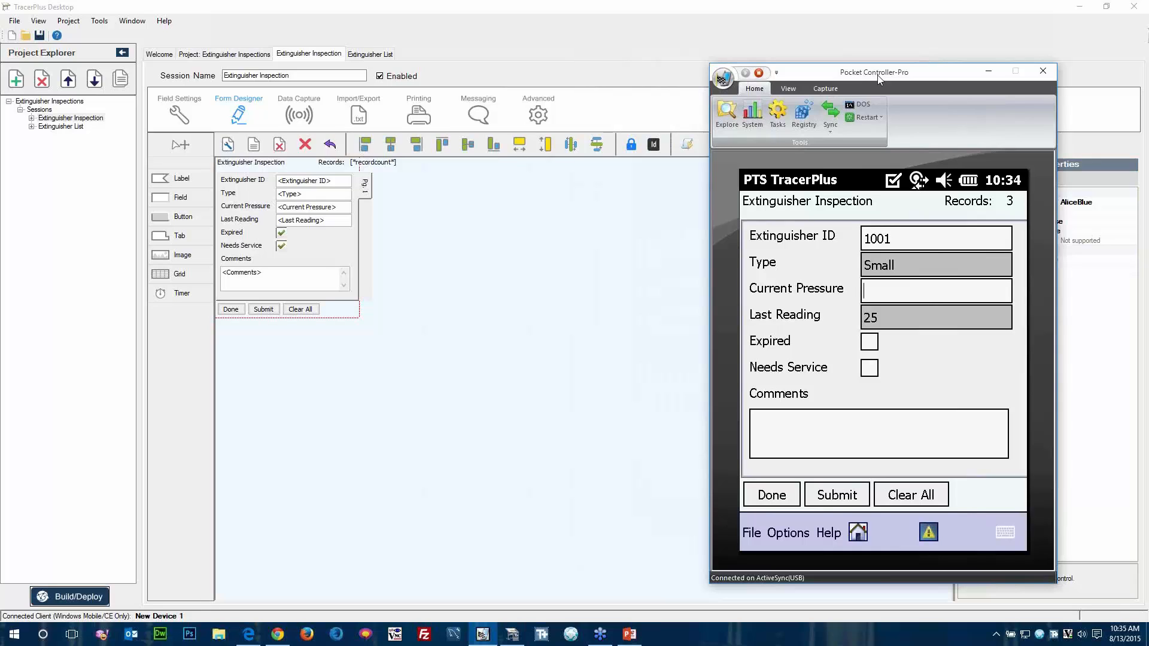
drag(878, 78, 962, 82)
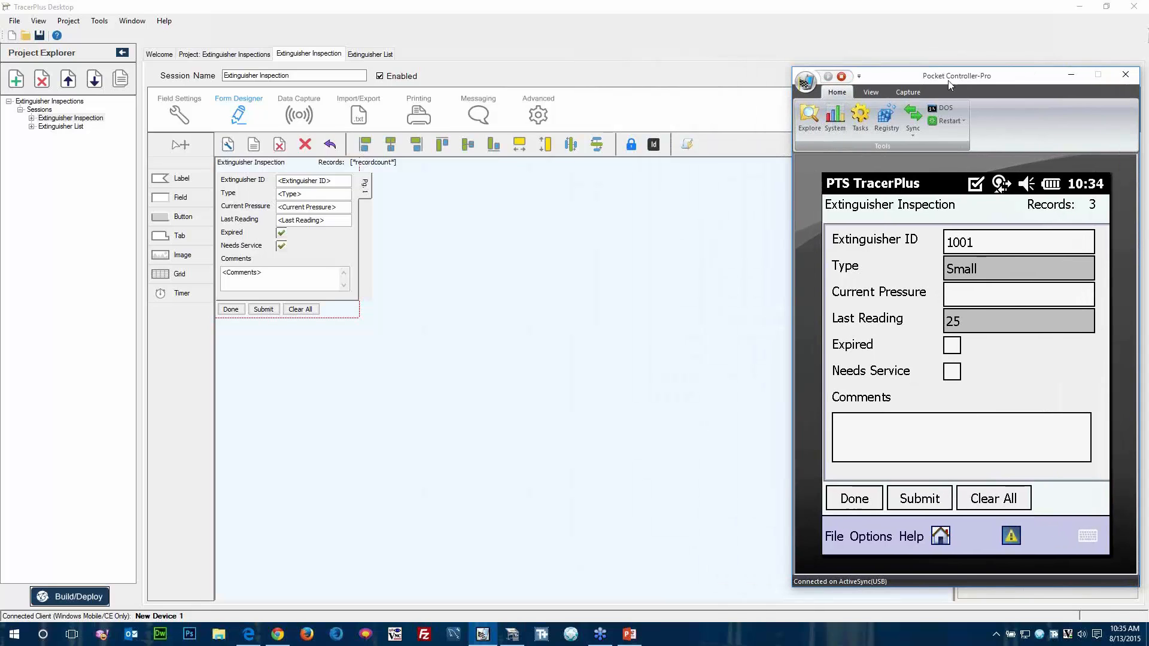
click(654, 145)
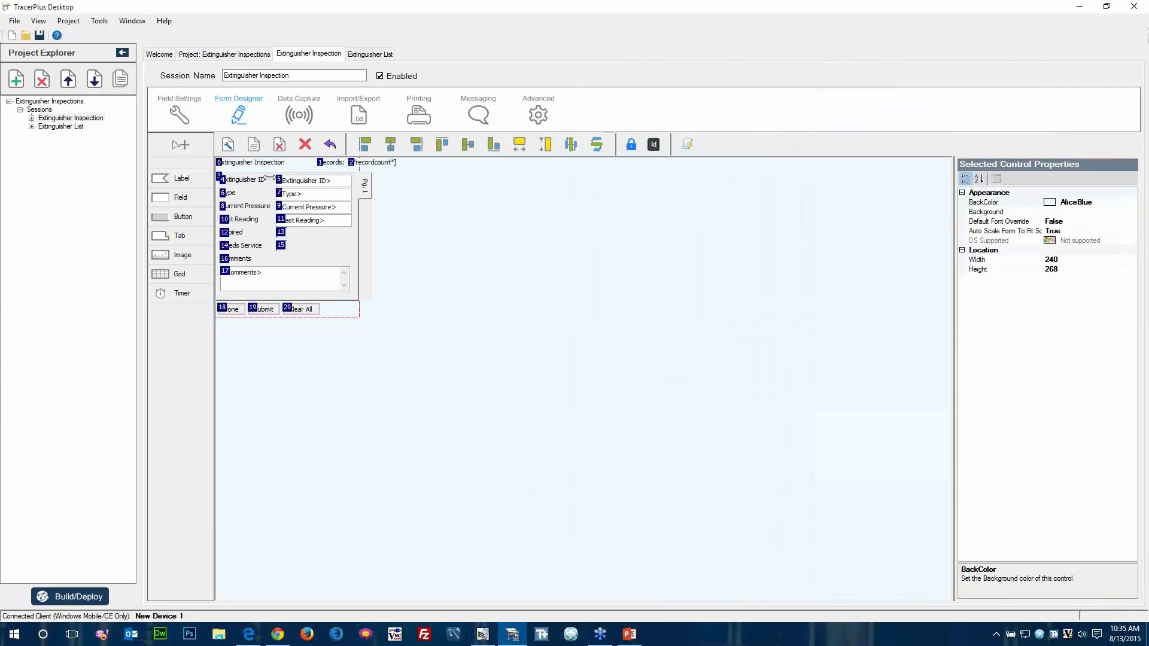
click(688, 149)
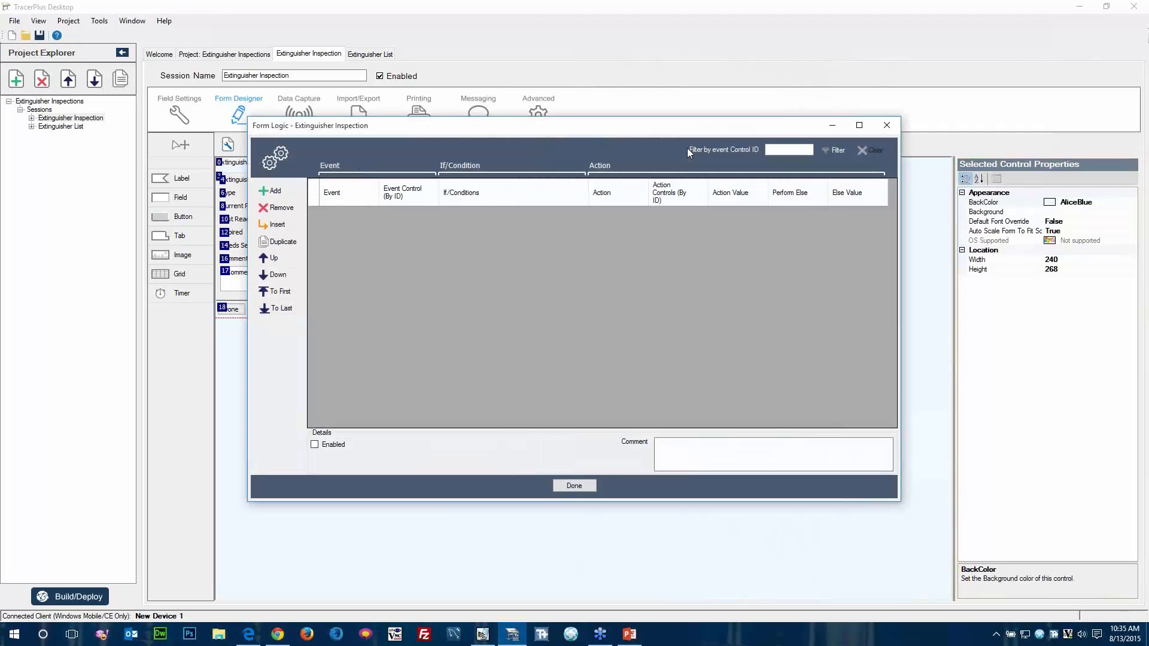
drag(617, 127, 794, 102)
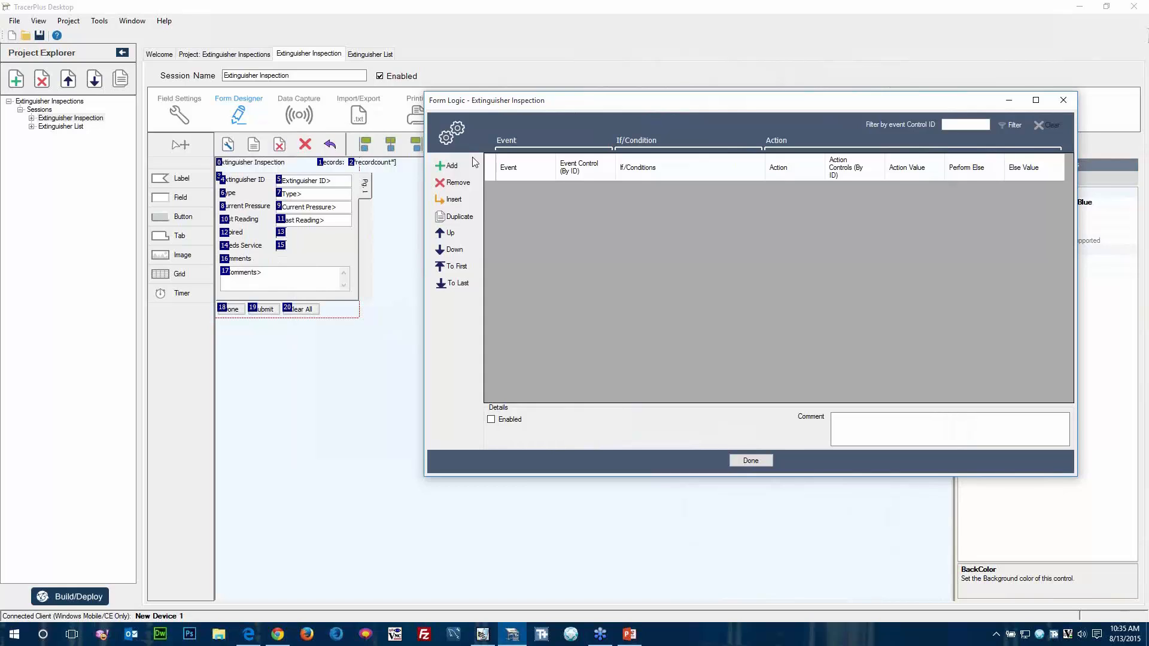
click(386, 352)
click(750, 460)
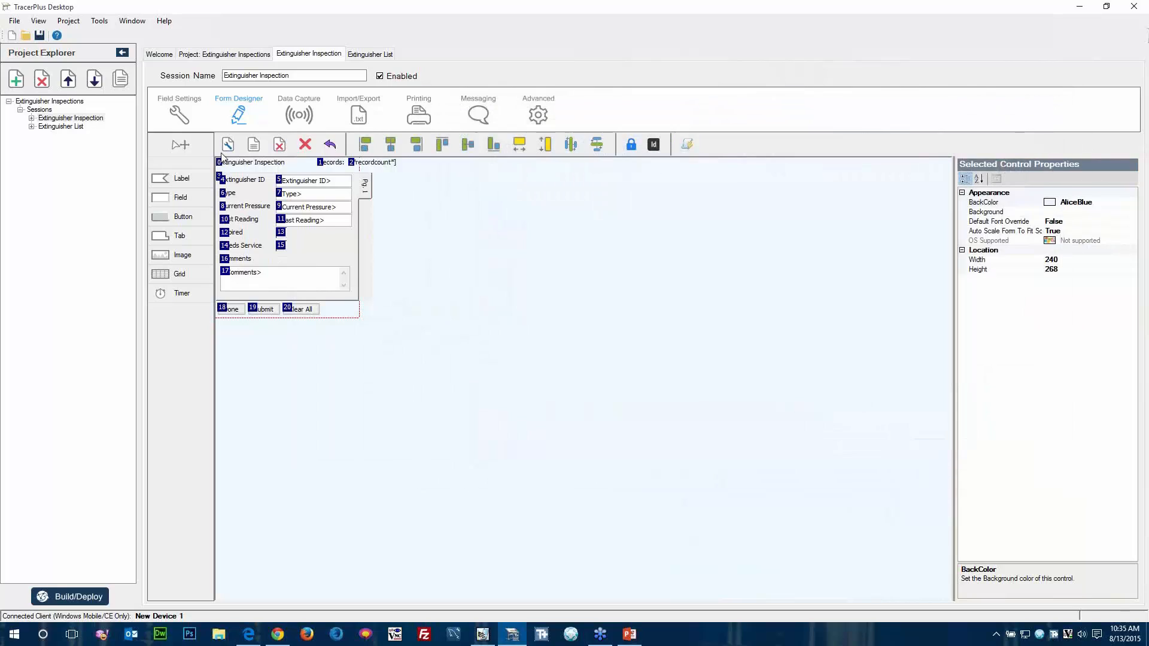
Add a ninth field to the Extinguisher Inspection session and name it Pressure Diff.
click(182, 120)
click(175, 162)
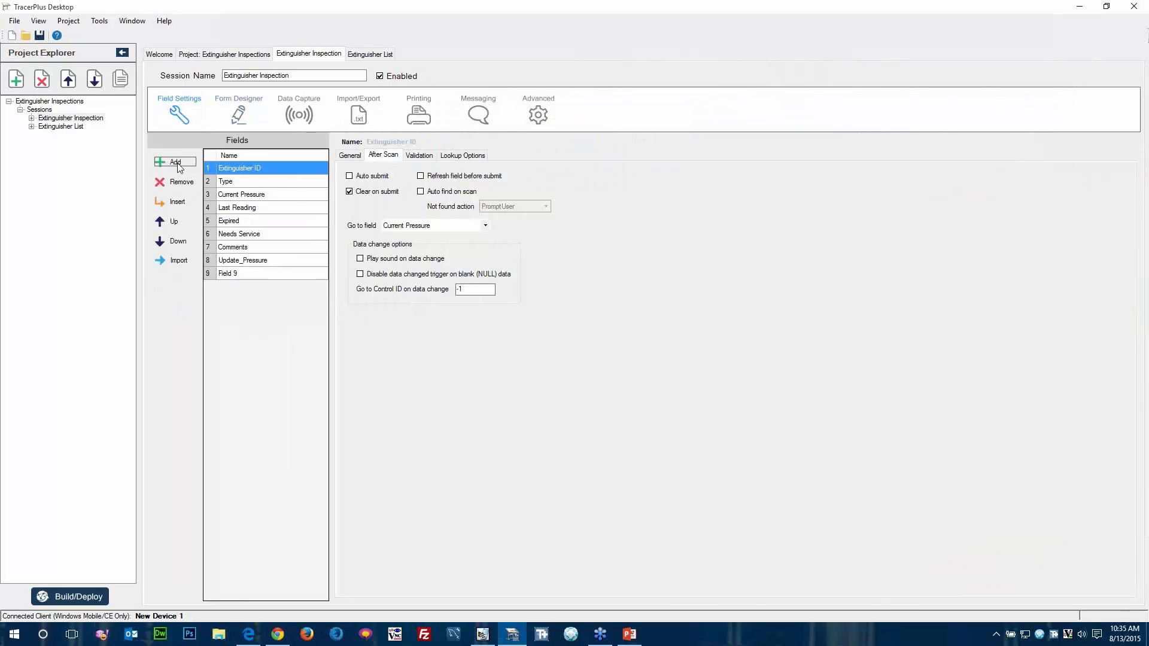
click(230, 277)
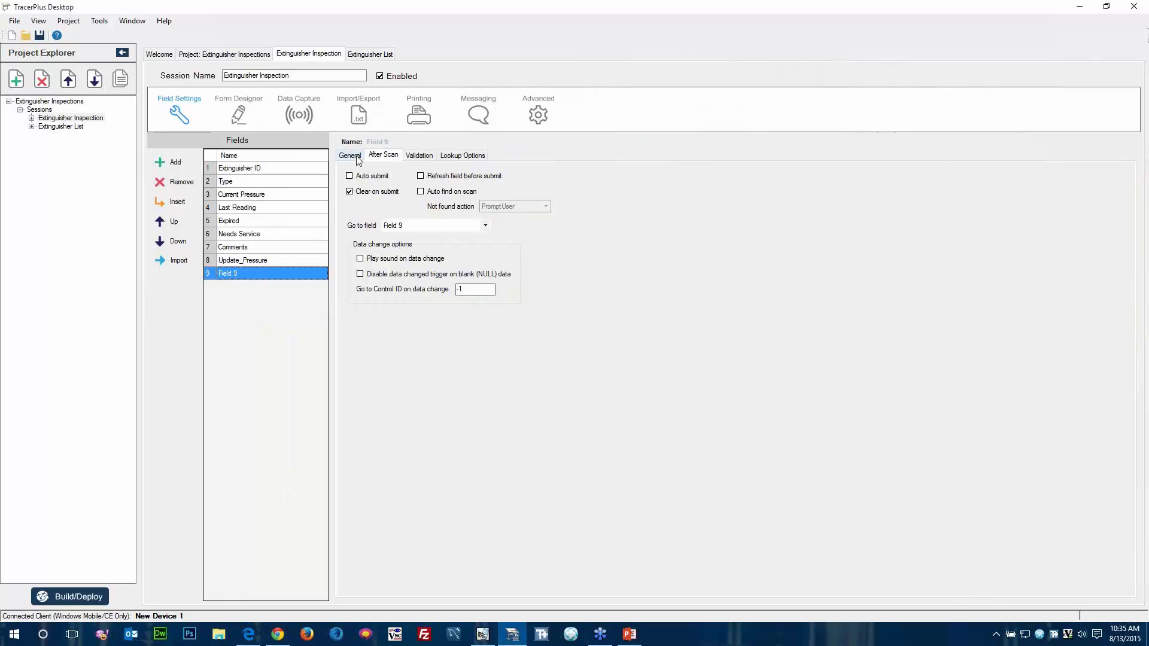
click(244, 272)
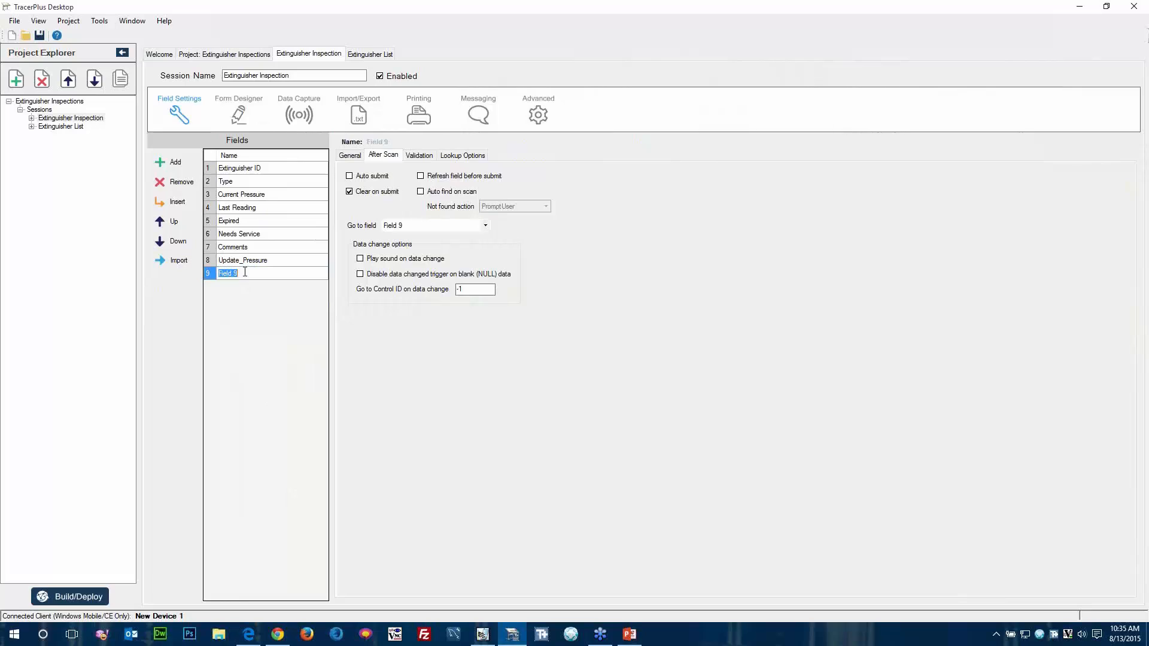
text(Pressure Diff)
key(Return)
Set the Pressure Diff field's type to Calculated and its data type to Number.
click(352, 157)
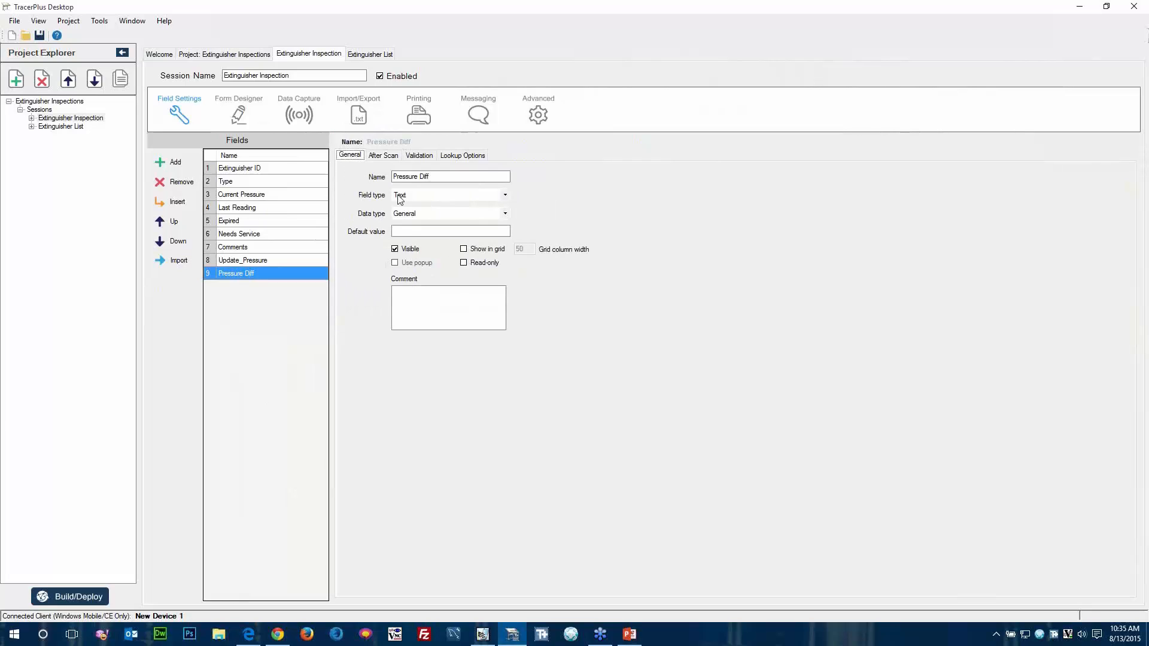
click(401, 197)
click(415, 244)
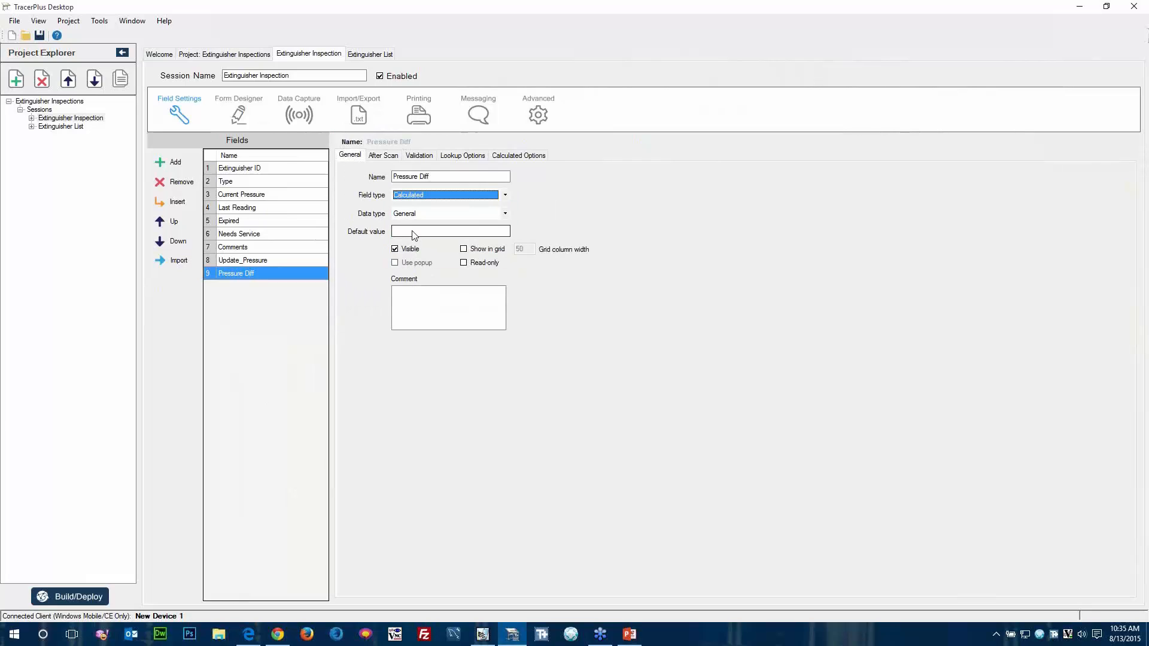
click(445, 214)
click(413, 233)
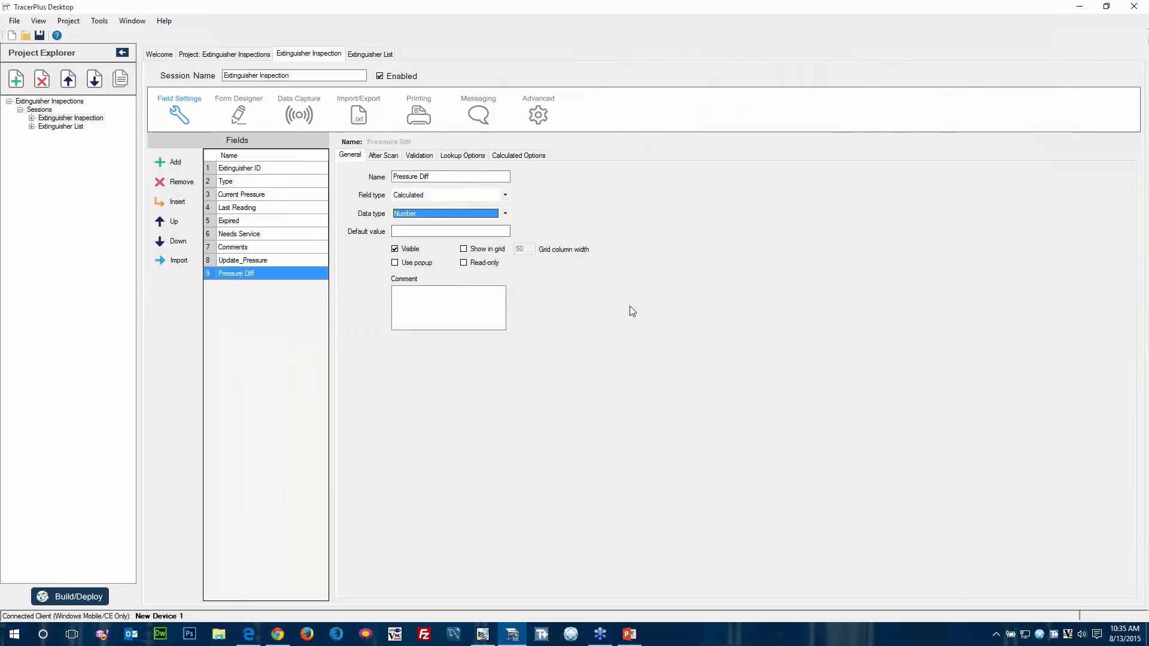
Define the Pressure Diff calculation as Current Pressure minus Last Reading using the Subtract function.
click(519, 155)
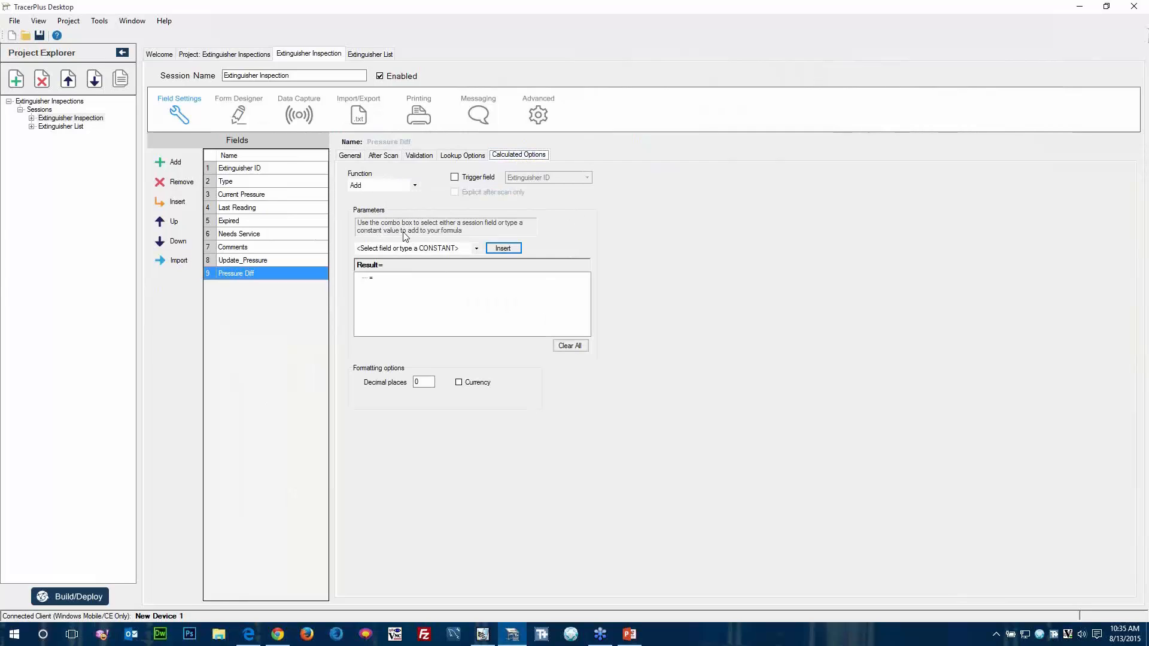
click(478, 249)
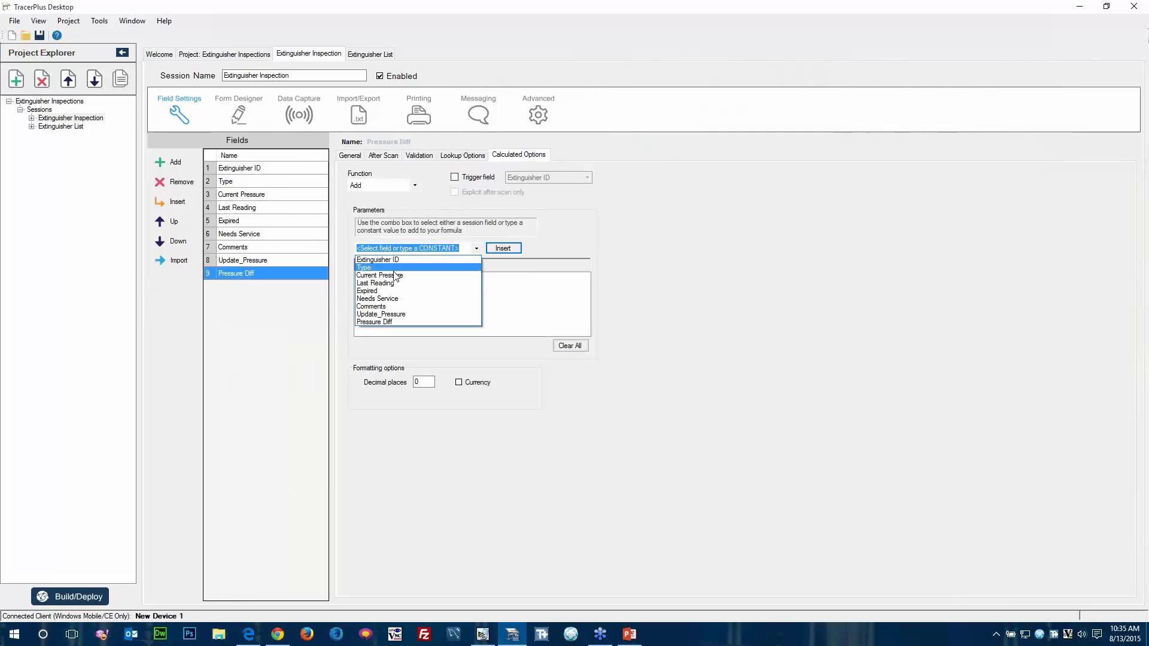
click(396, 276)
click(500, 249)
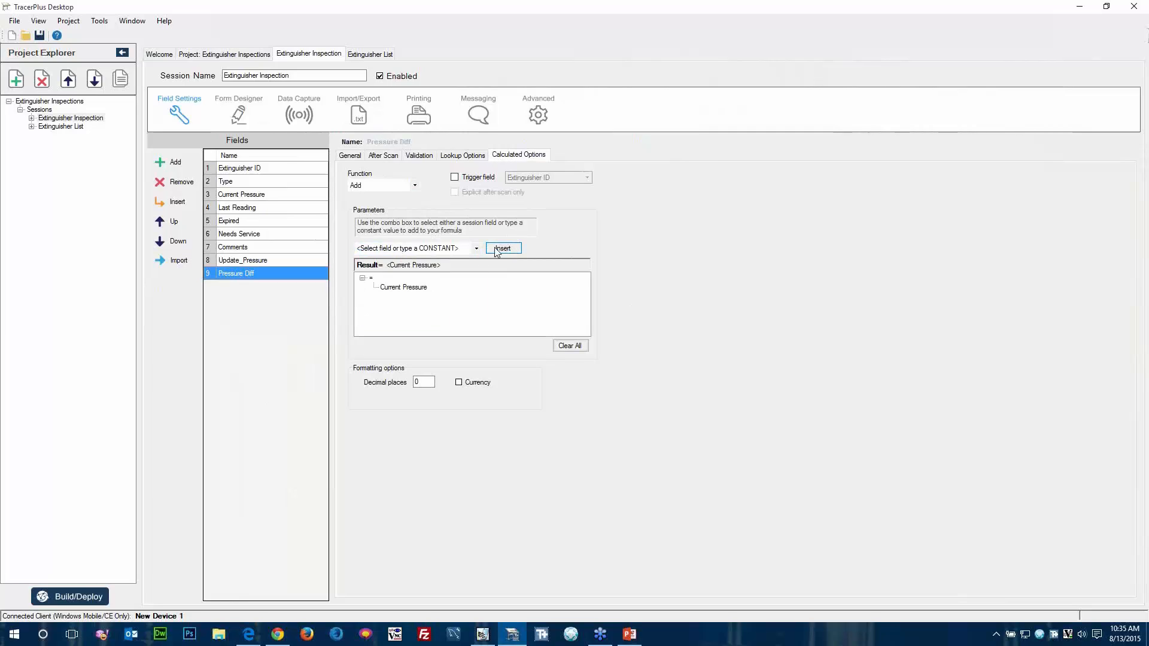
click(476, 249)
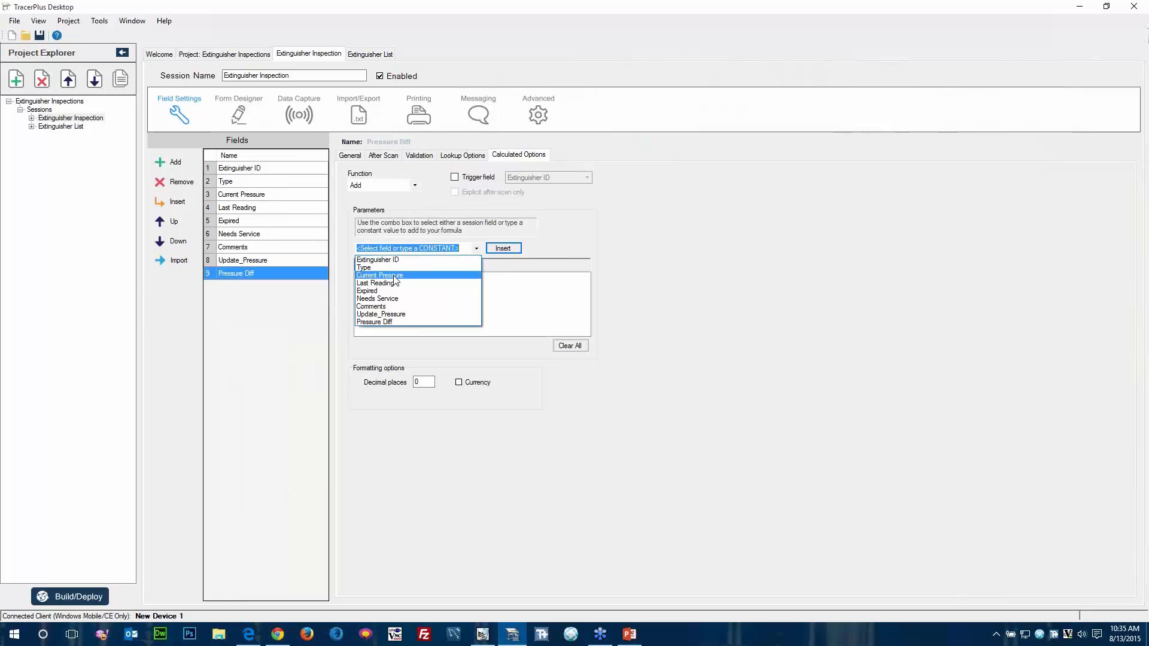
click(395, 283)
click(495, 249)
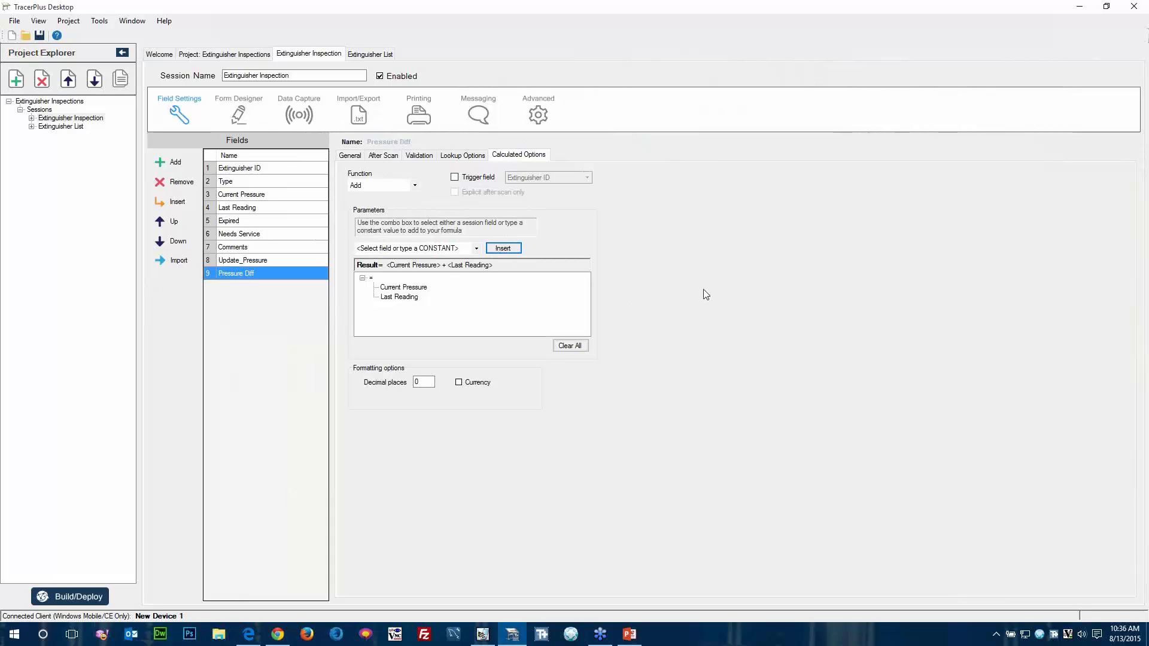
click(415, 186)
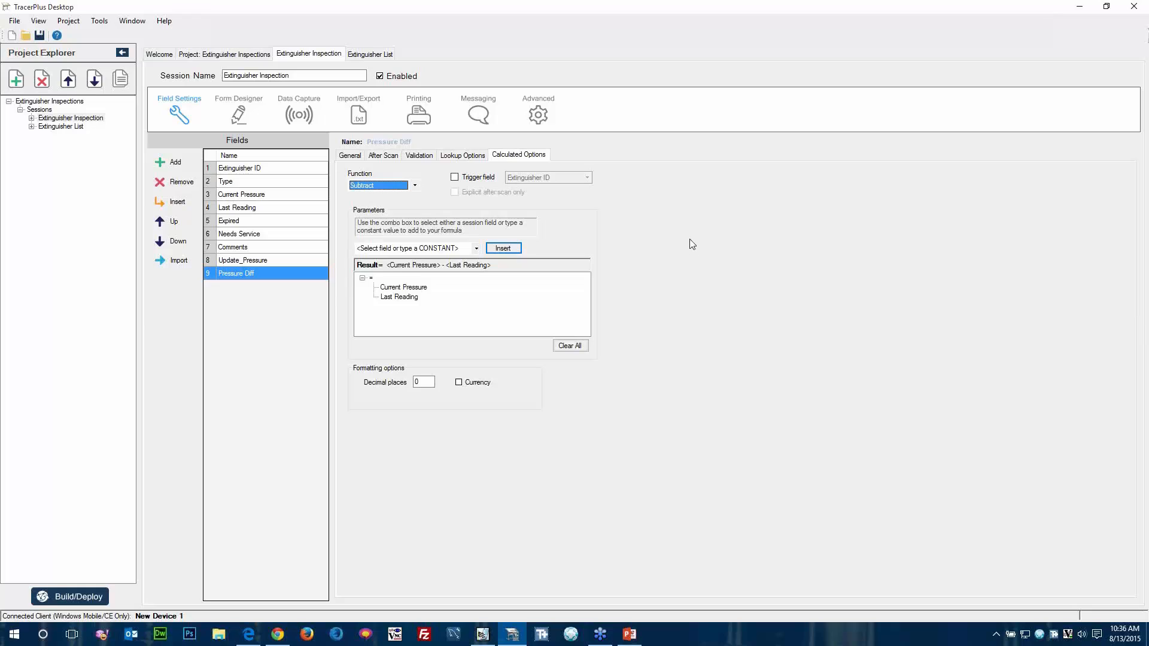
click(350, 156)
Add a new Form Logic statement to the Extinguisher Inspection form, keeping the form's control IDs in view.
click(237, 113)
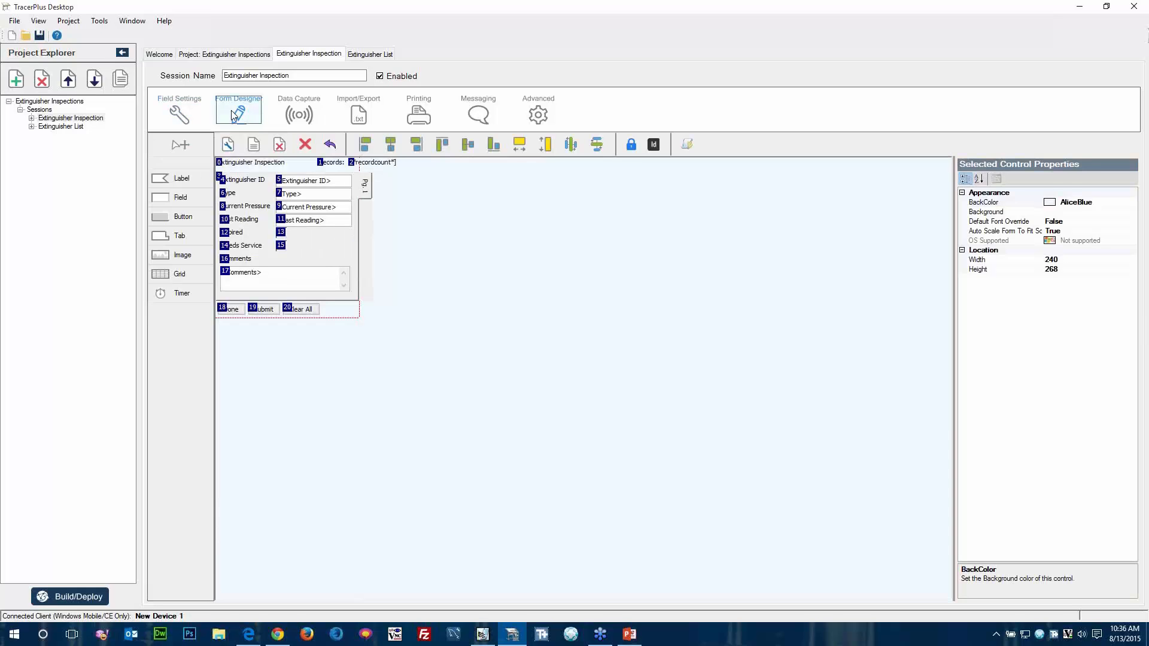
click(691, 148)
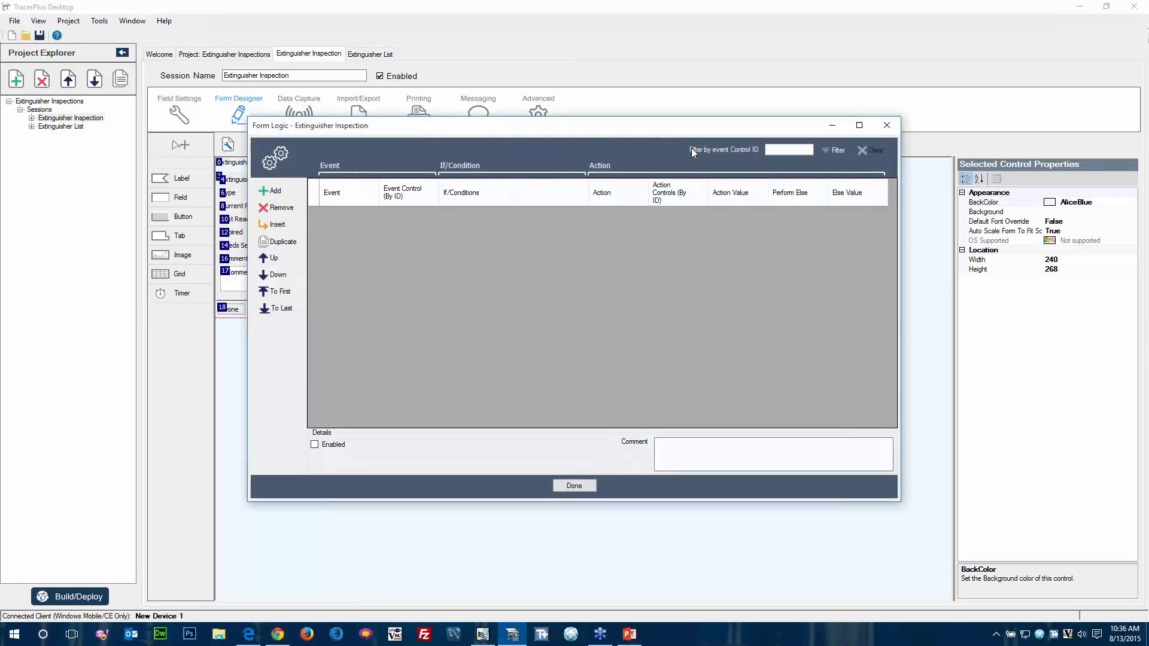
drag(617, 132, 835, 147)
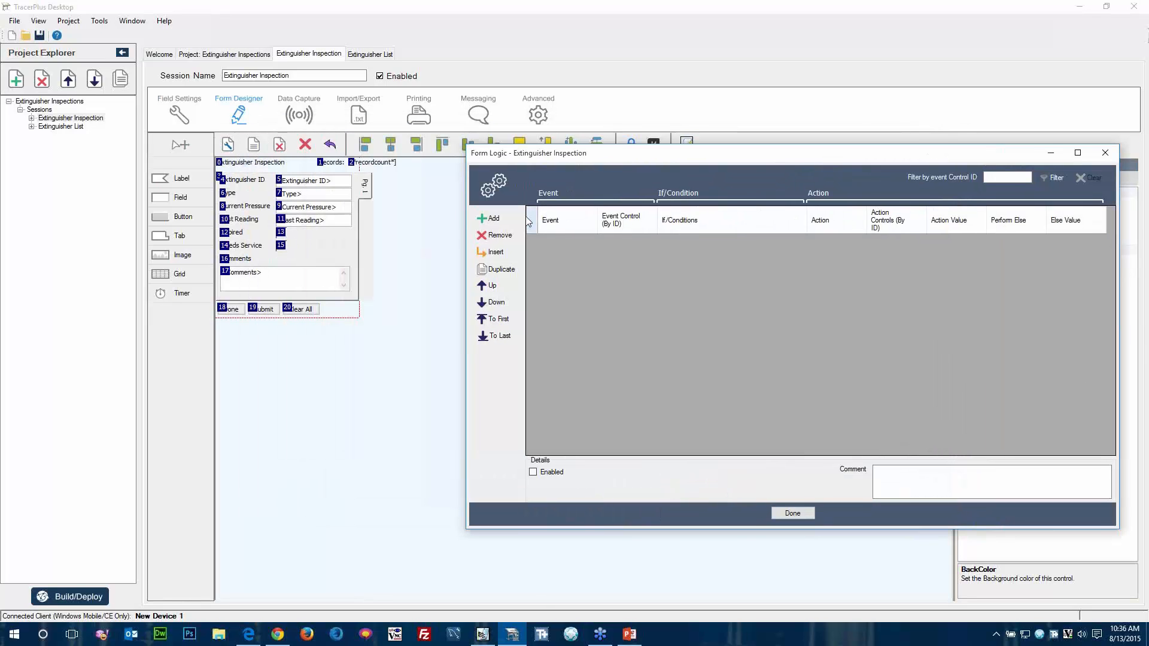
click(506, 219)
drag(657, 156, 592, 135)
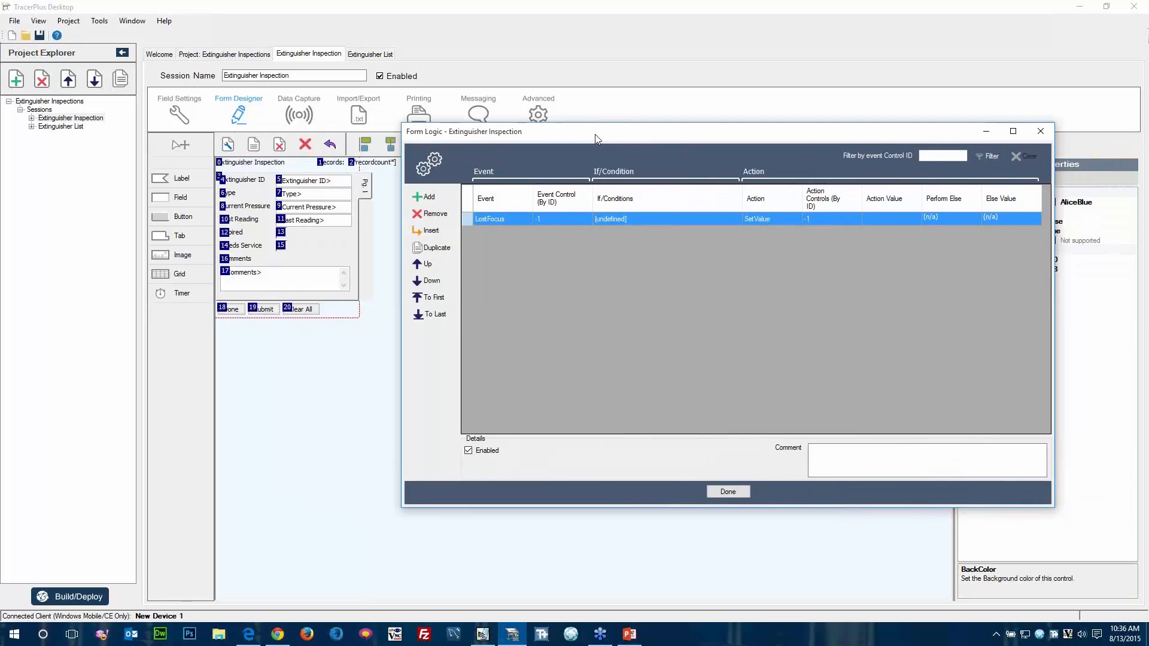
Set the logic statement's event to AfterScan and its event control to 9, the Current Pressure field.
click(523, 220)
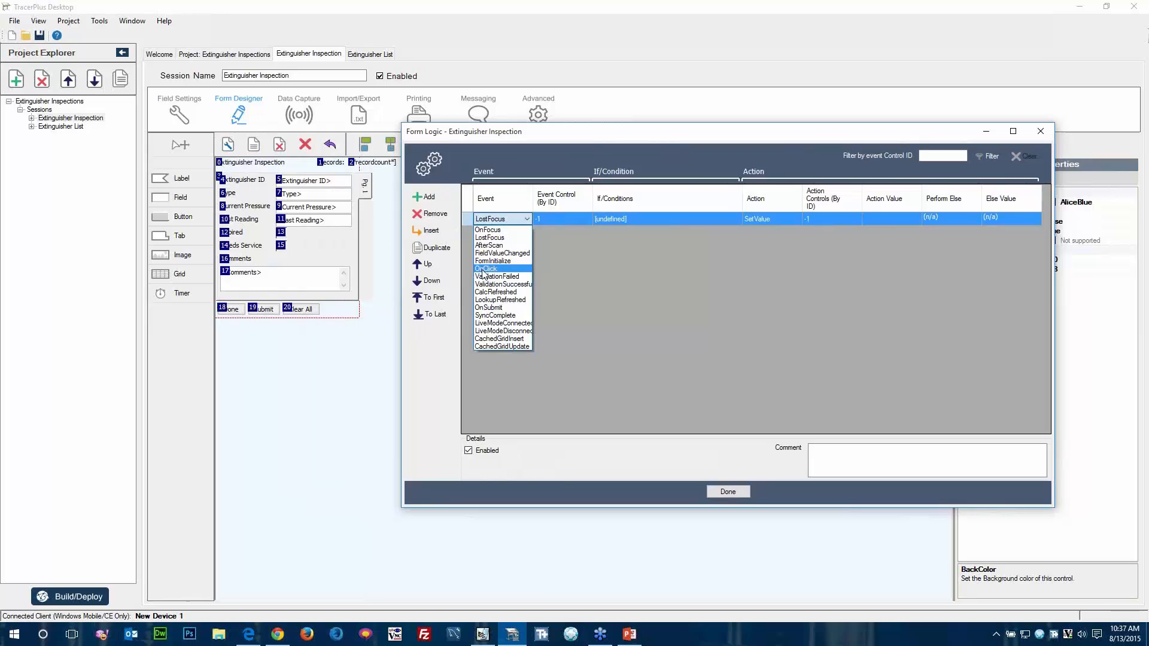
click(486, 246)
click(486, 247)
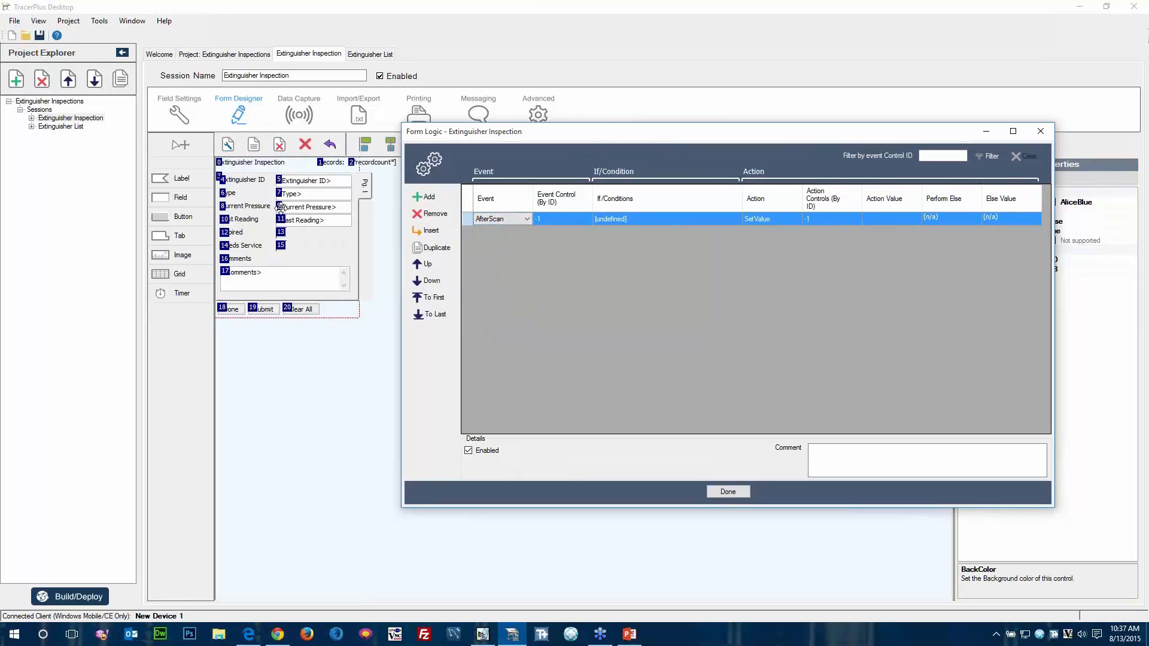
click(566, 218)
click(556, 219)
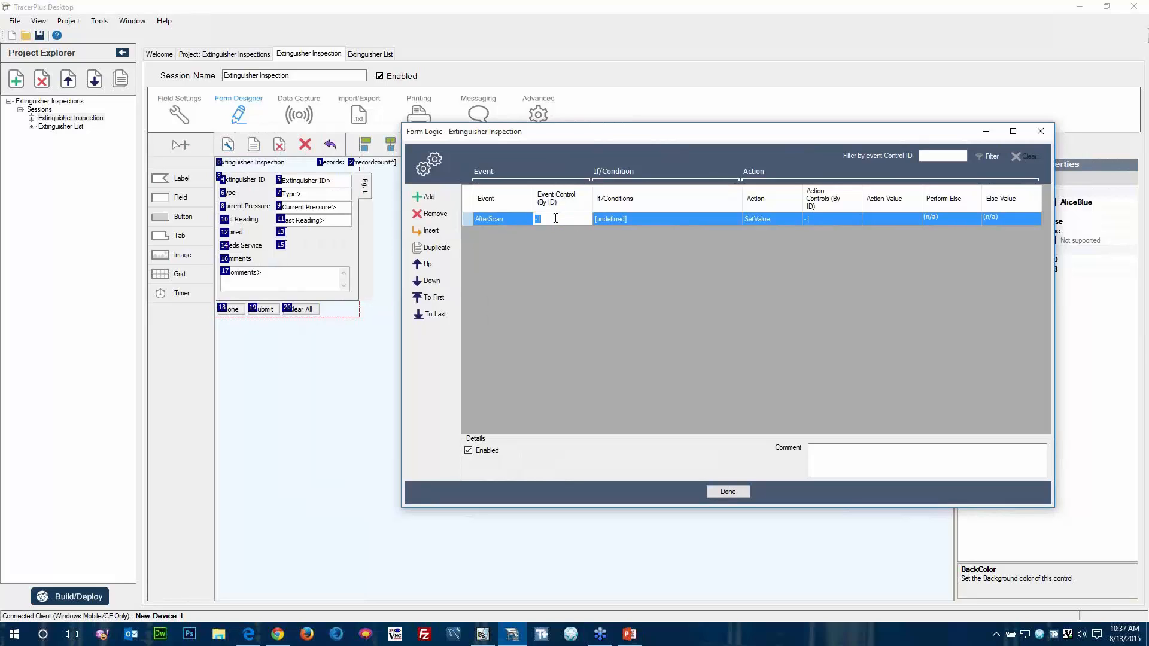
text(9)
key(Return)
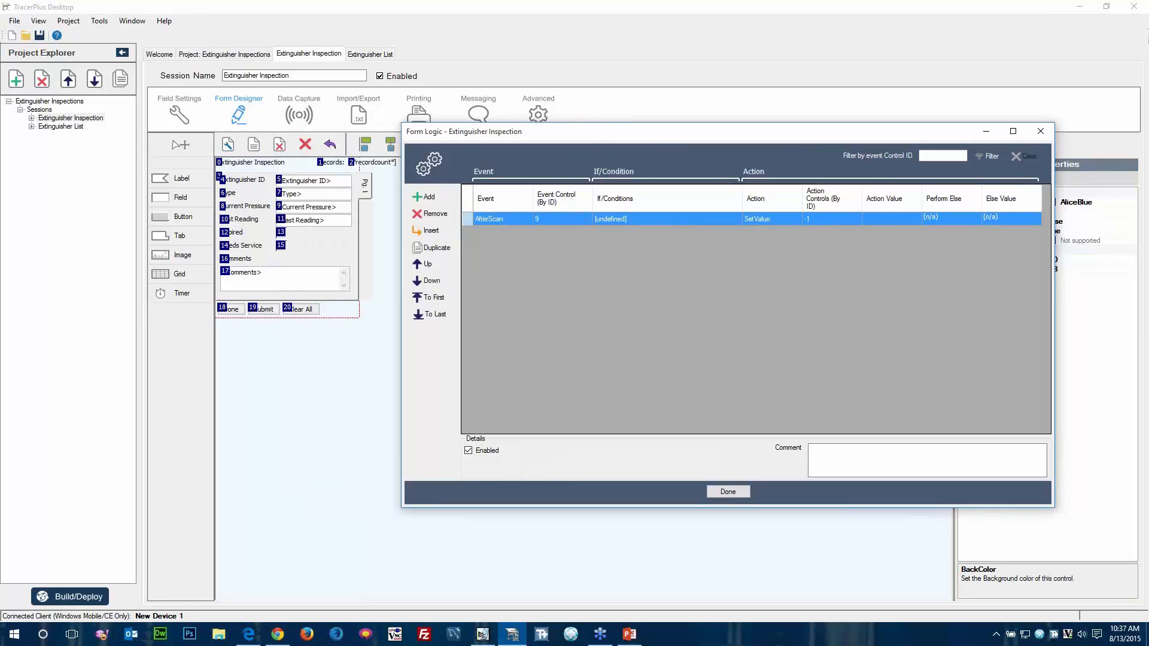
Open the logic statement's conditions and place a new field control outside the form at about Left 306, Top 37.
click(628, 219)
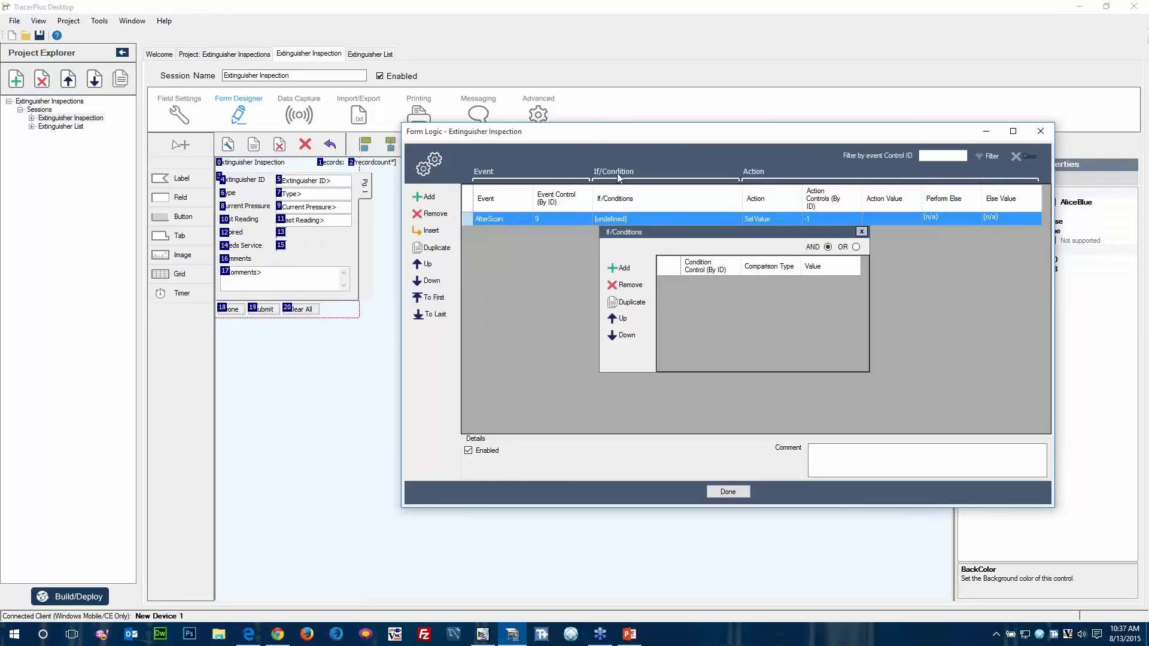
drag(626, 141, 856, 152)
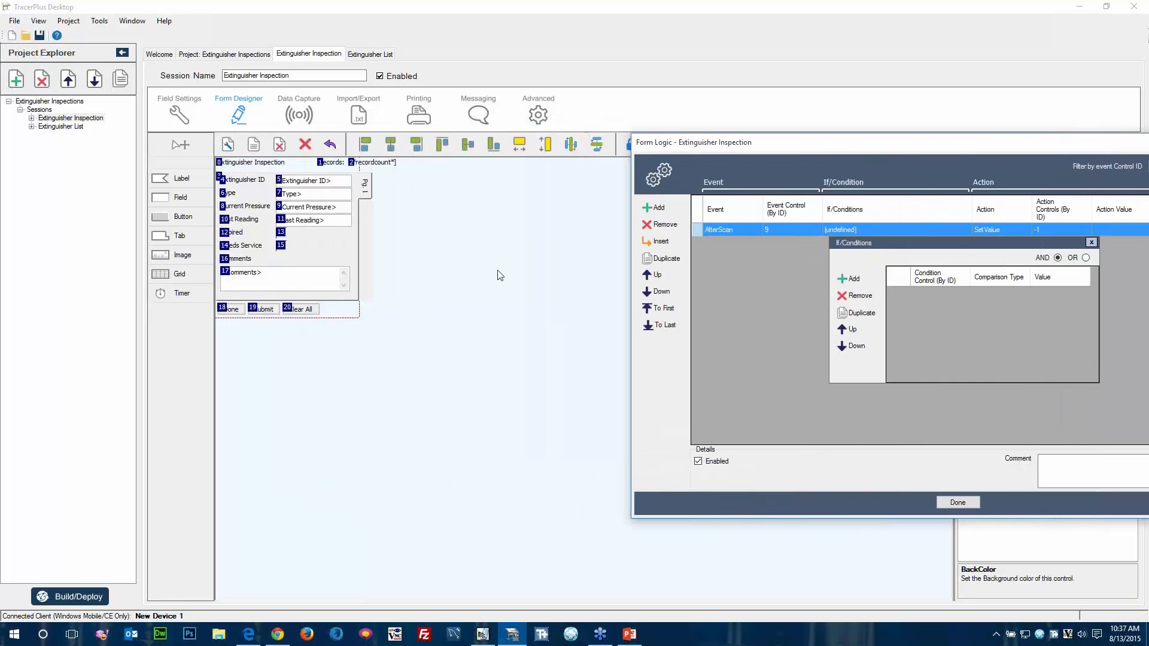
click(178, 198)
click(399, 190)
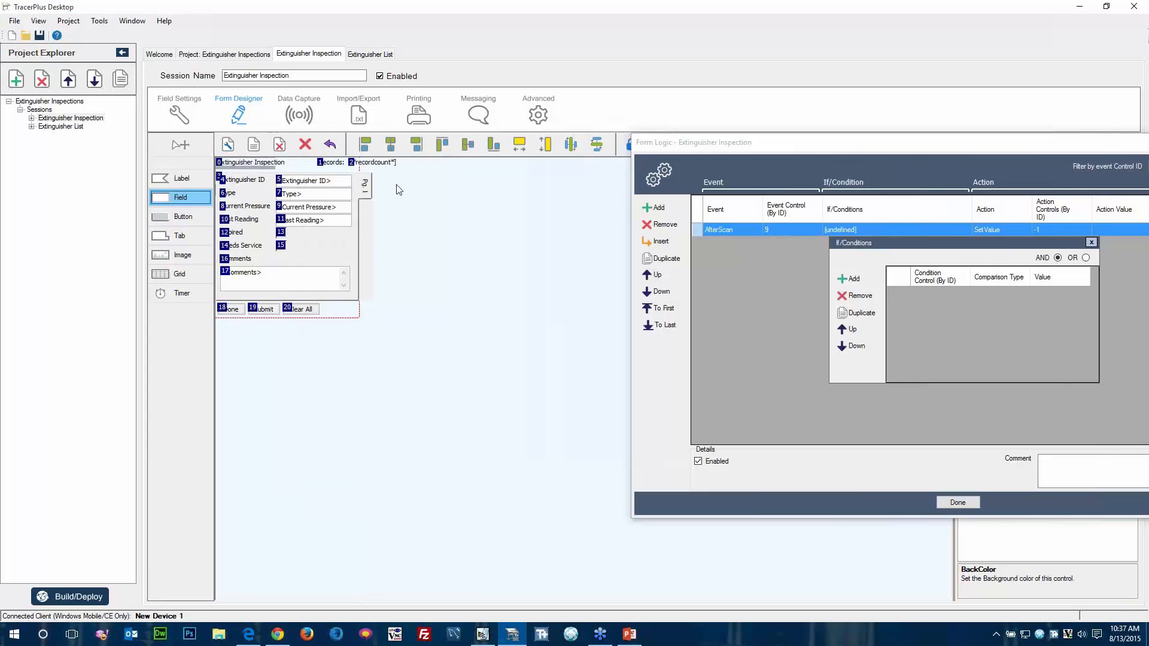
drag(418, 190, 421, 185)
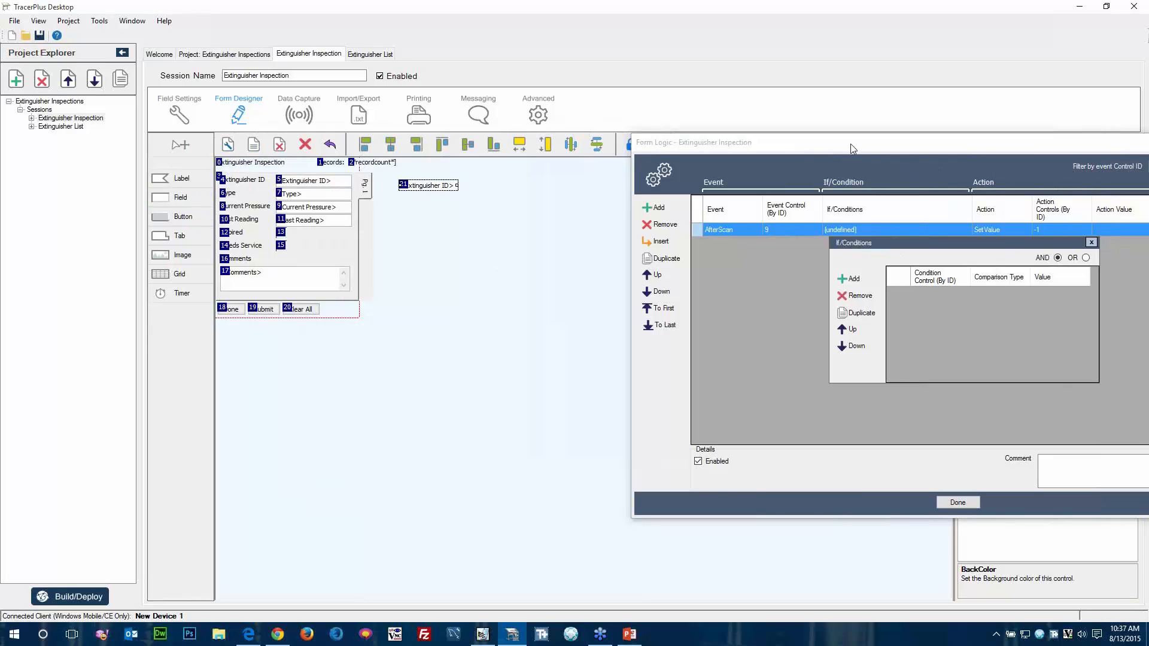
drag(850, 144, 1148, 150)
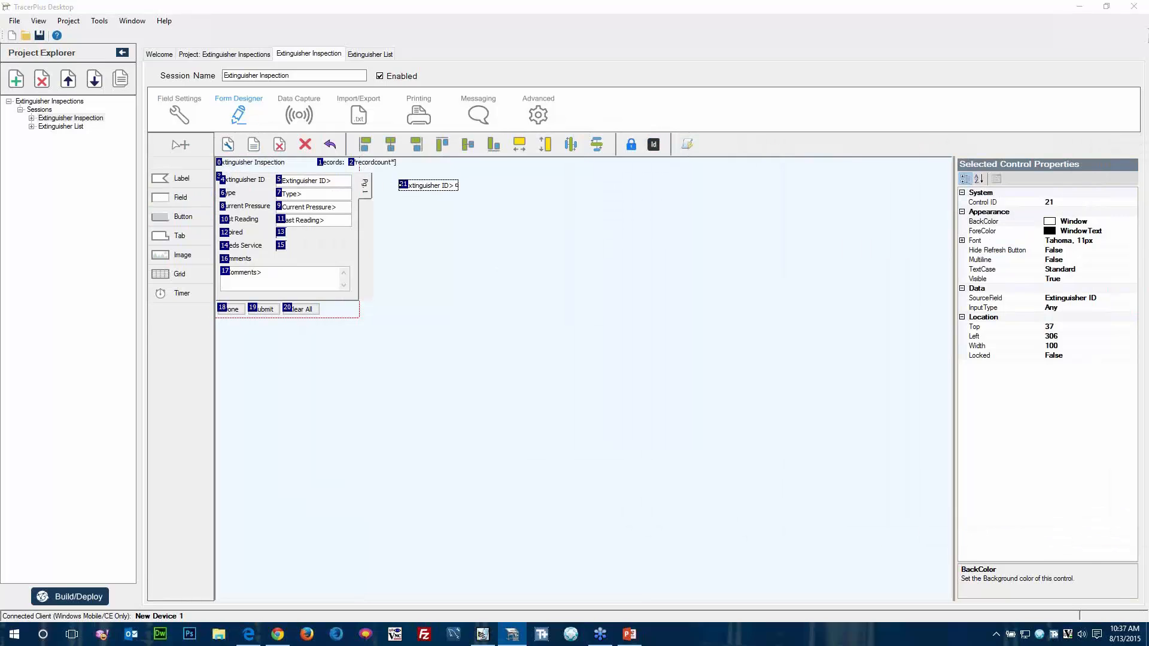
Set the source field of the new control 21 outside the form to Pressure Diff.
click(1130, 299)
click(1132, 298)
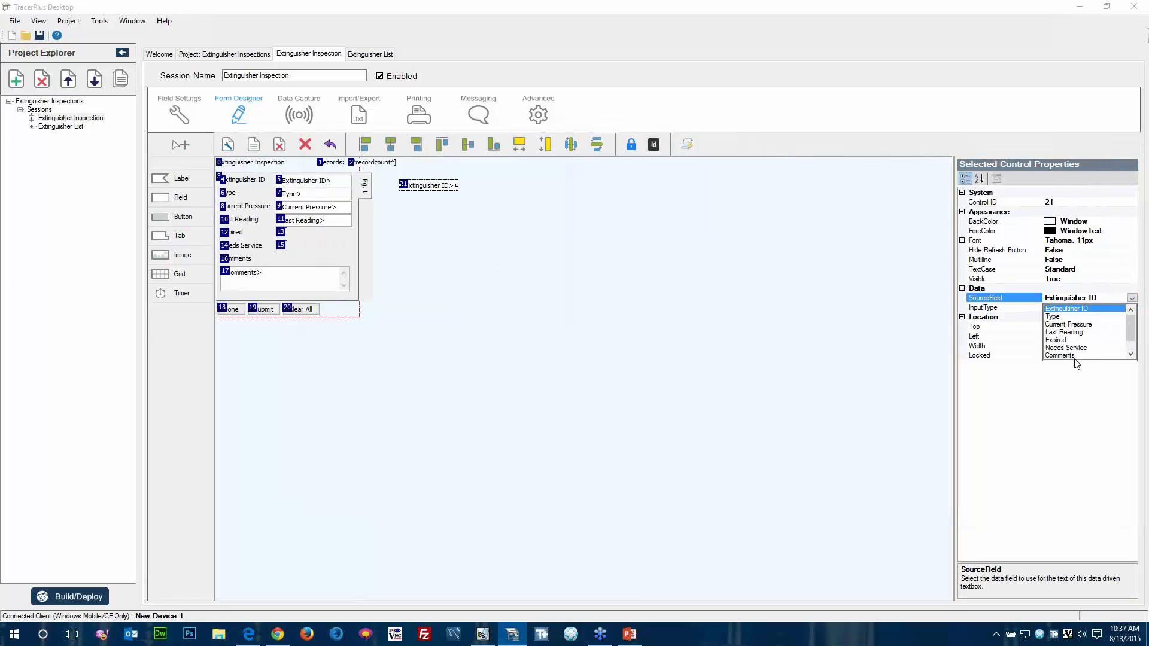
scroll(1078, 362, down, 2)
click(1073, 356)
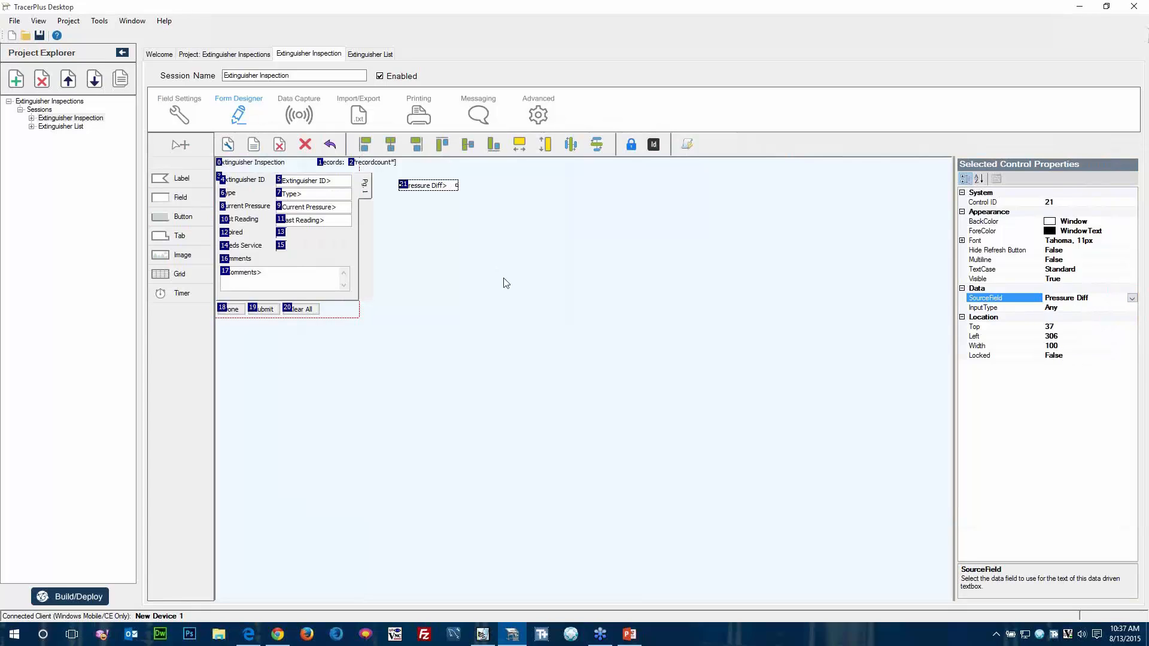
click(444, 240)
click(431, 184)
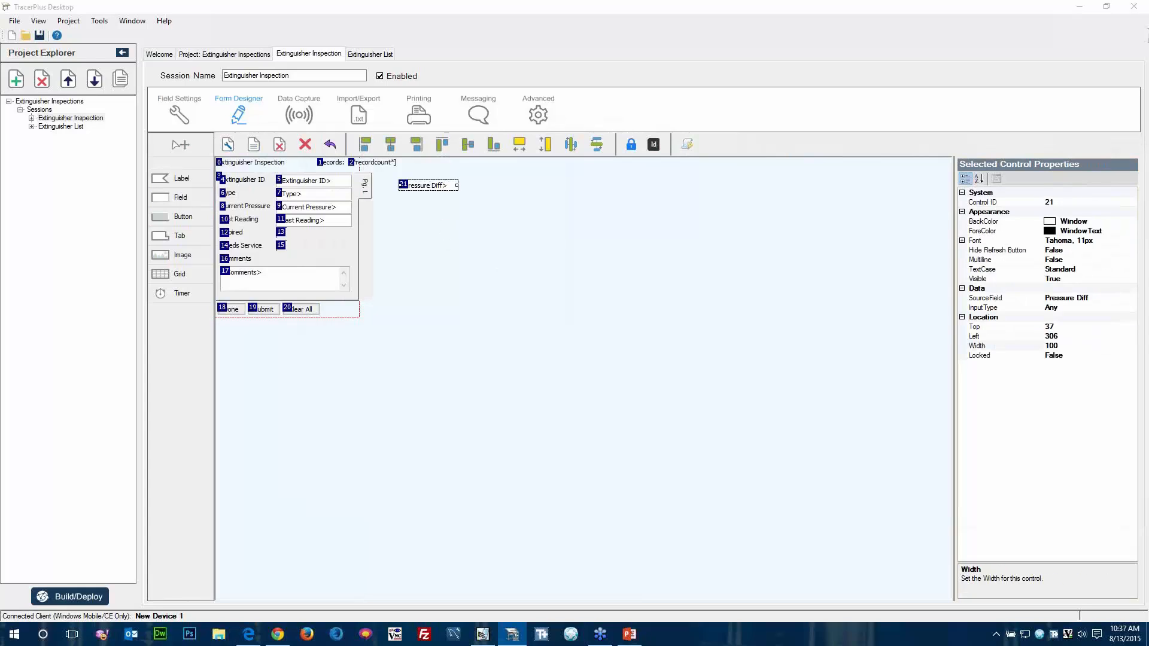
Add a condition to the AfterScan logic statement requiring control 21 to be greater than or equal to 3.
drag(1148, 176, 658, 177)
click(694, 310)
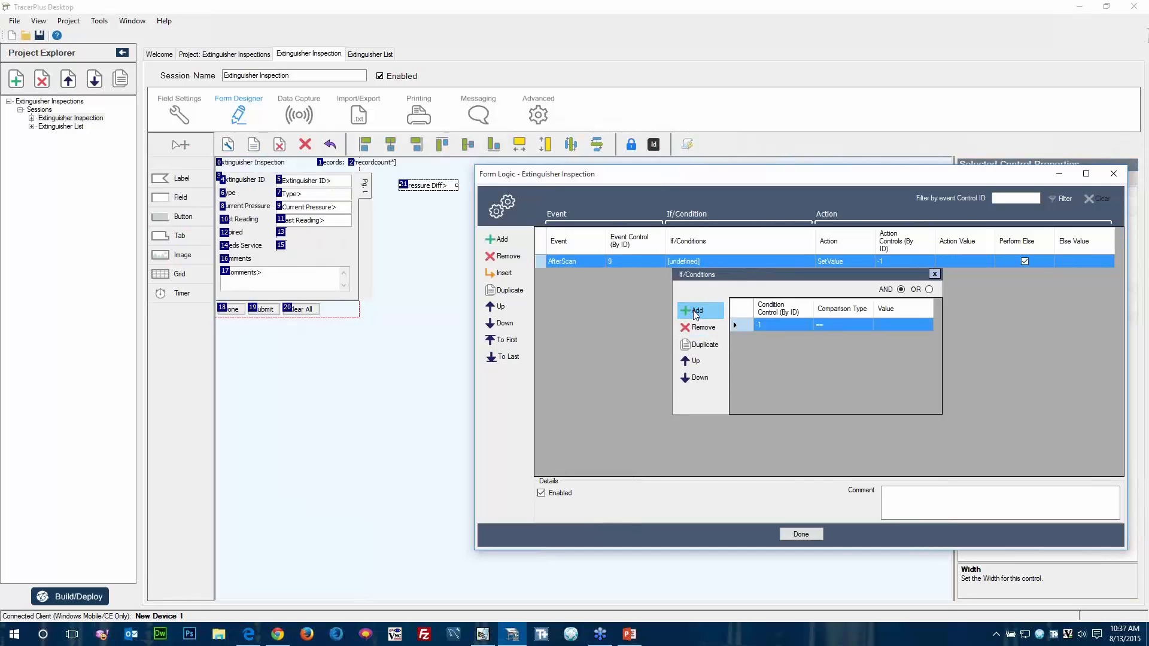
text(21)
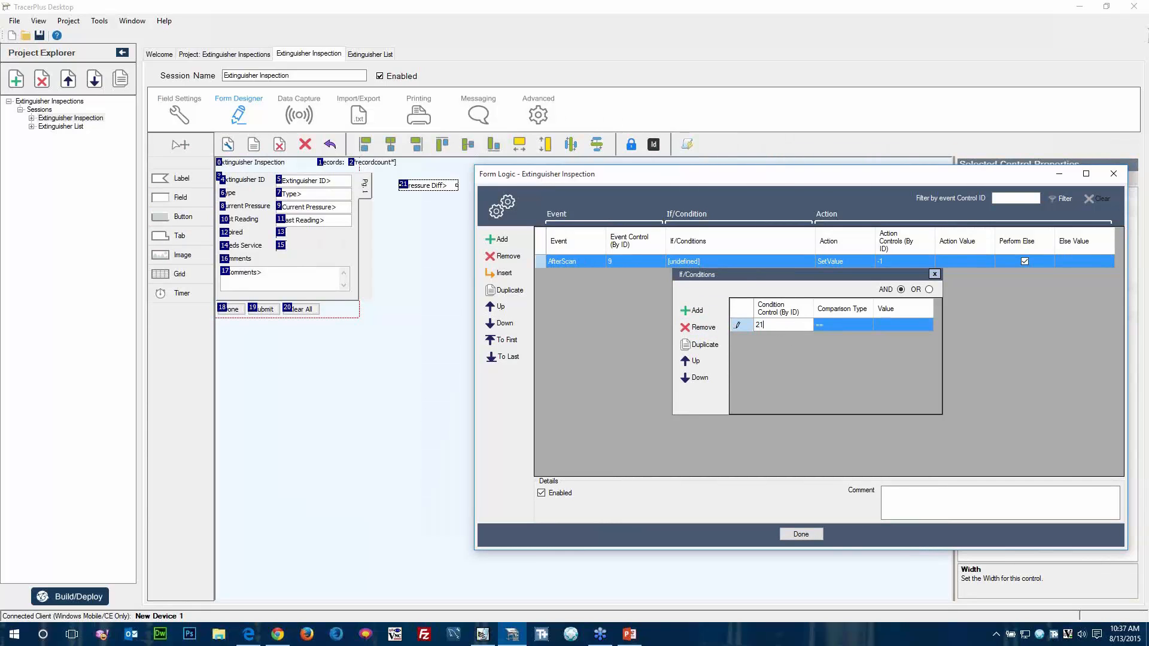
click(842, 330)
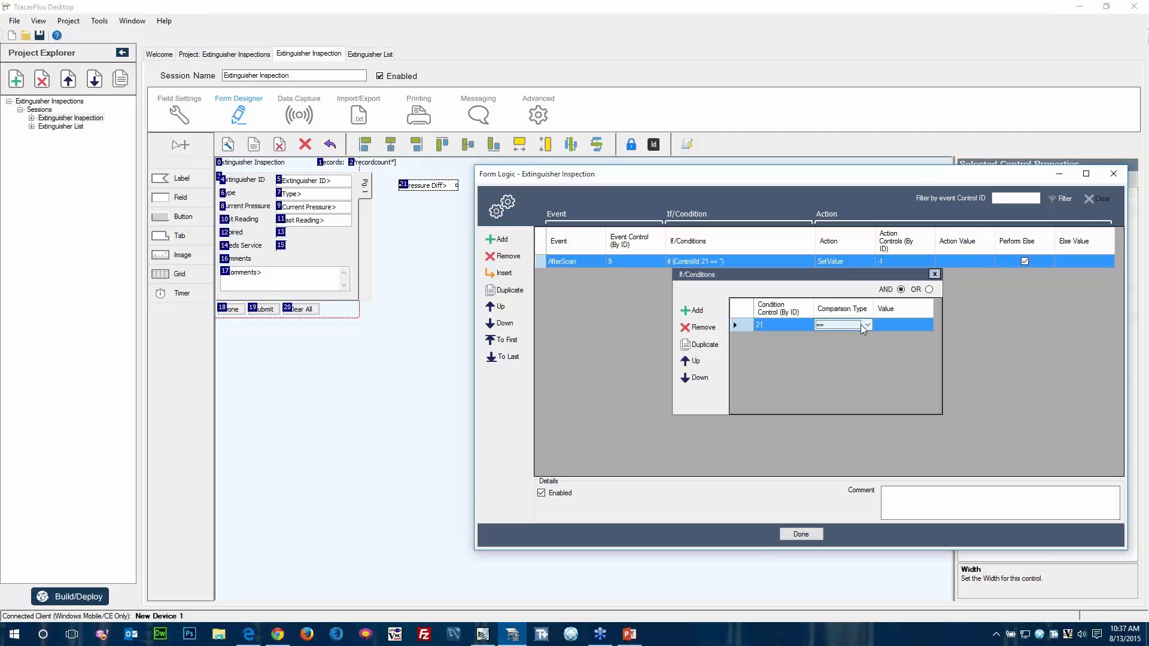
click(864, 324)
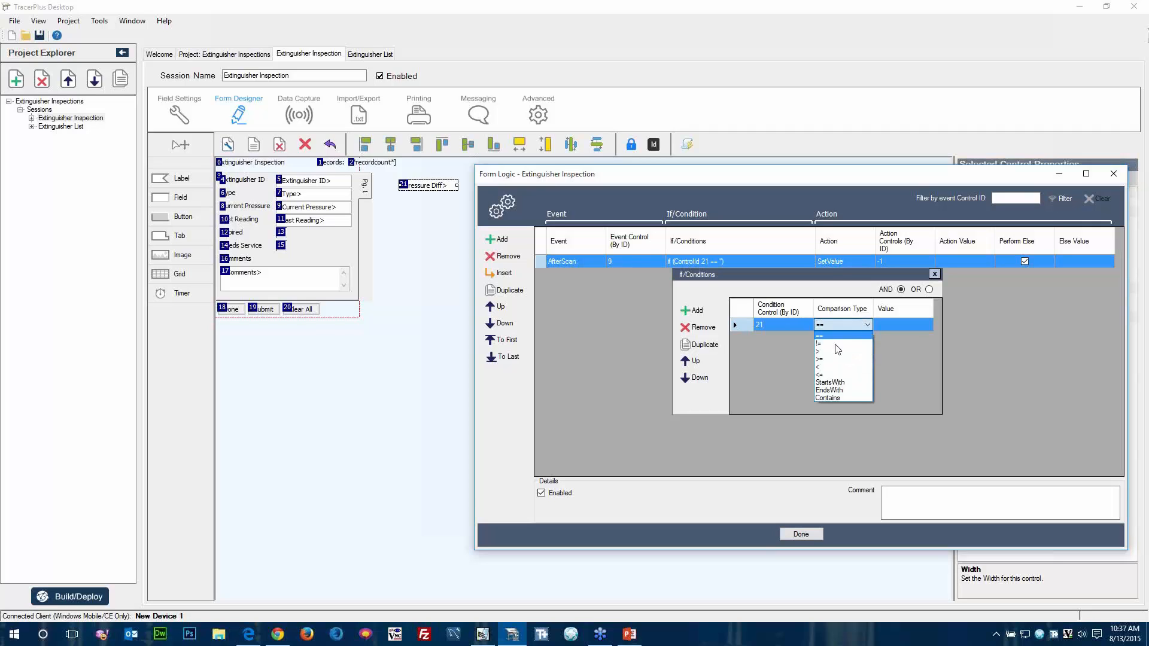
click(834, 359)
click(893, 325)
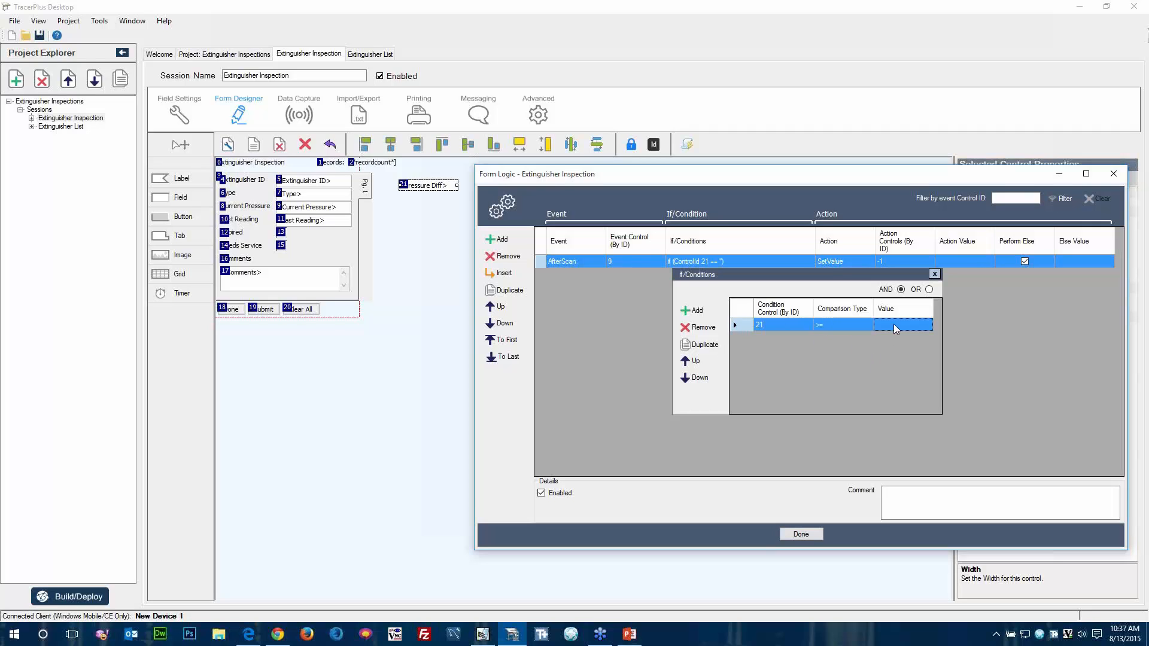
text(3)
key(Tab)
click(935, 273)
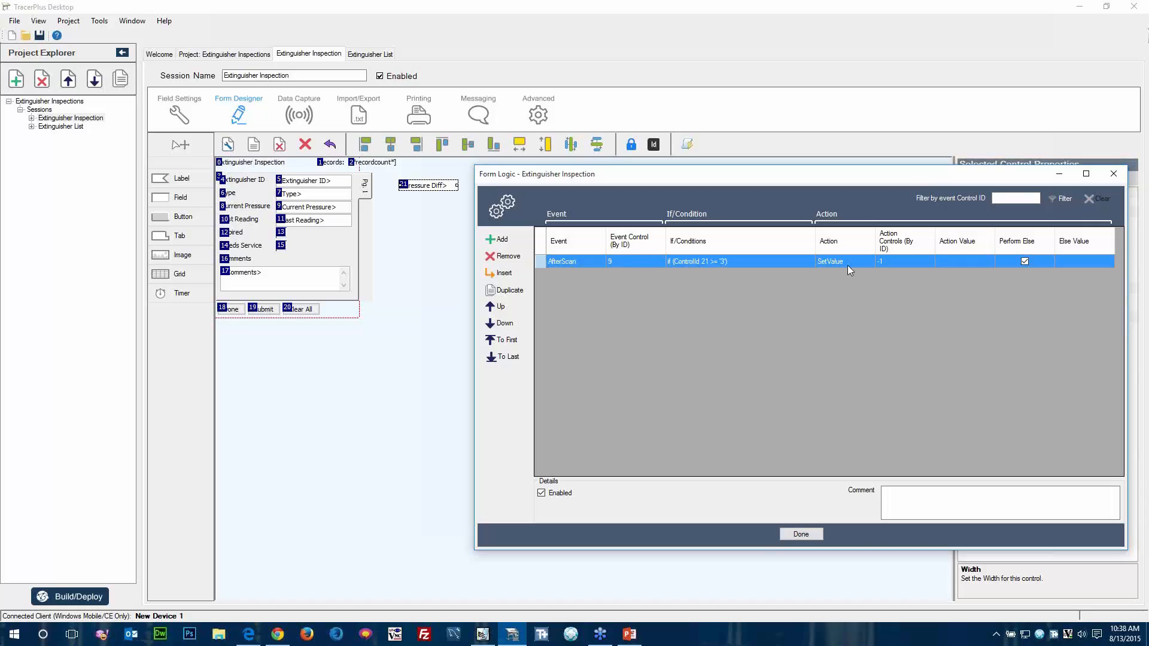
Set the logic statement's action to ShowMessage.
click(865, 264)
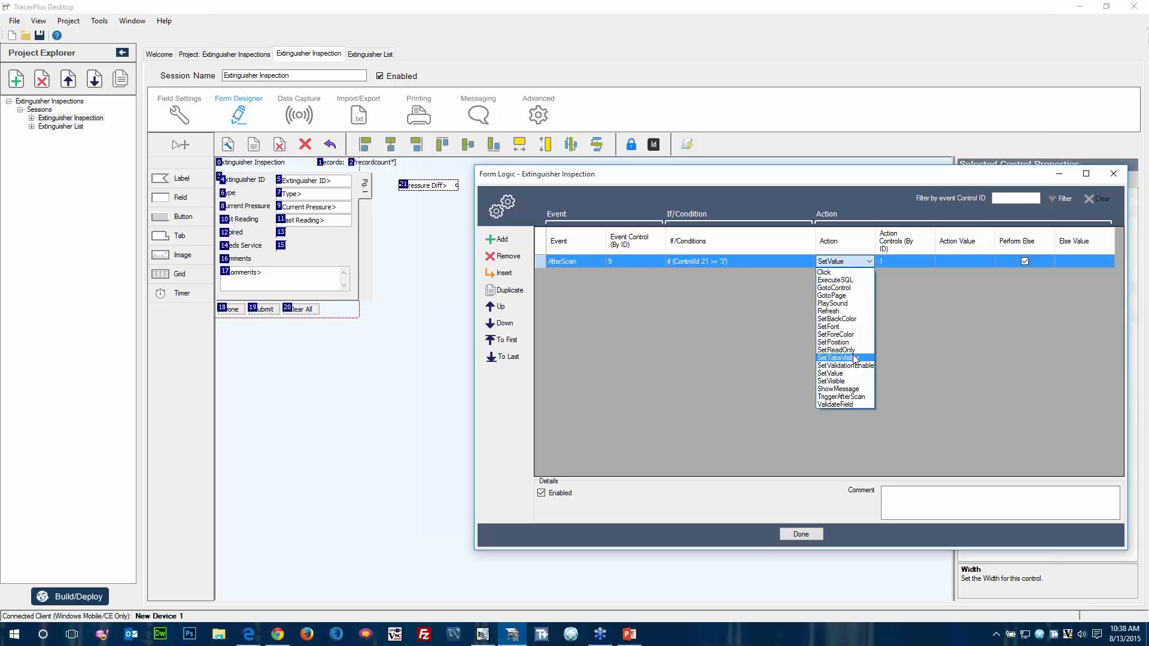
click(840, 389)
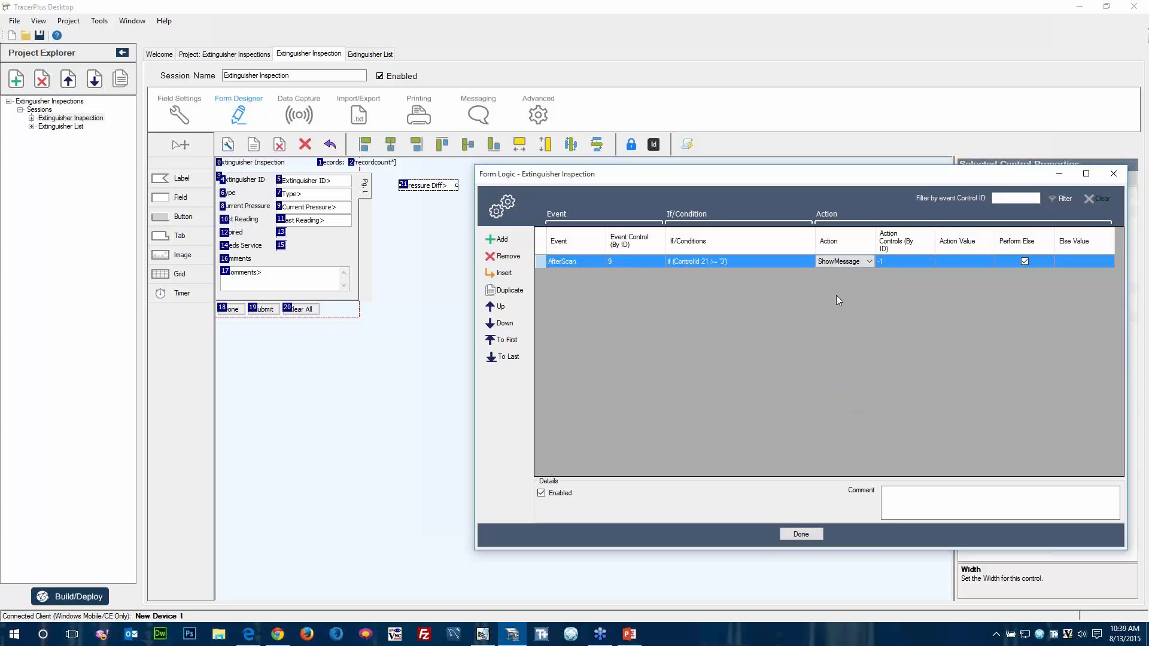
click(892, 263)
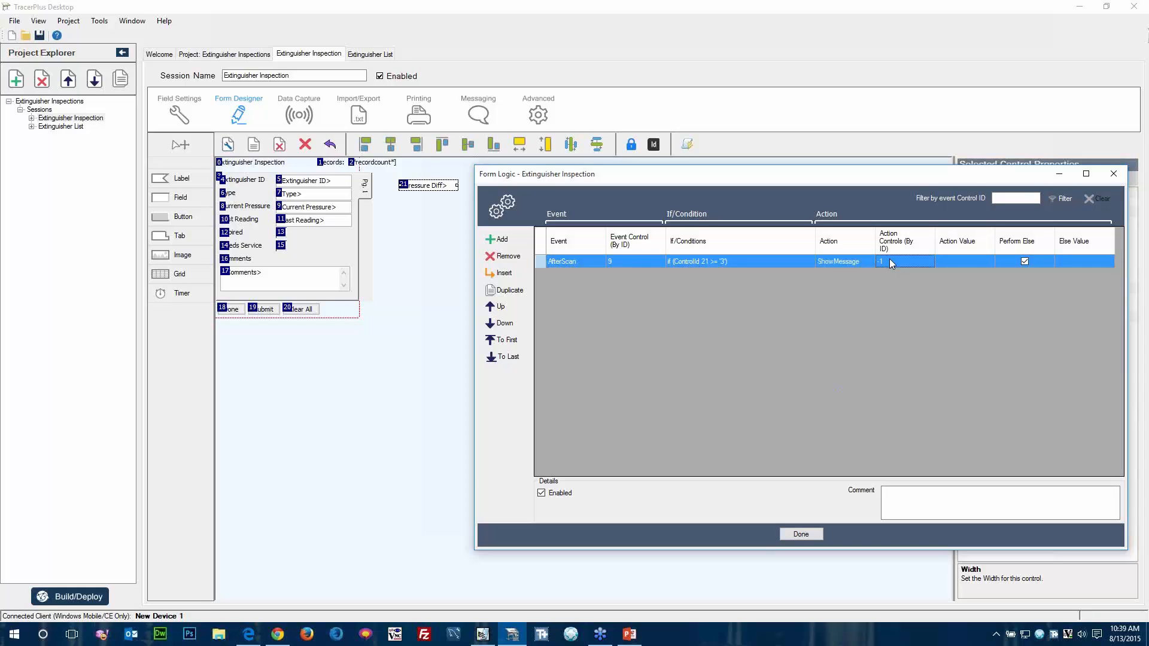
Enter "Pressure change warning - Pressure changed 3 or more PSI." as the action value and turn off Perform Else.
click(957, 260)
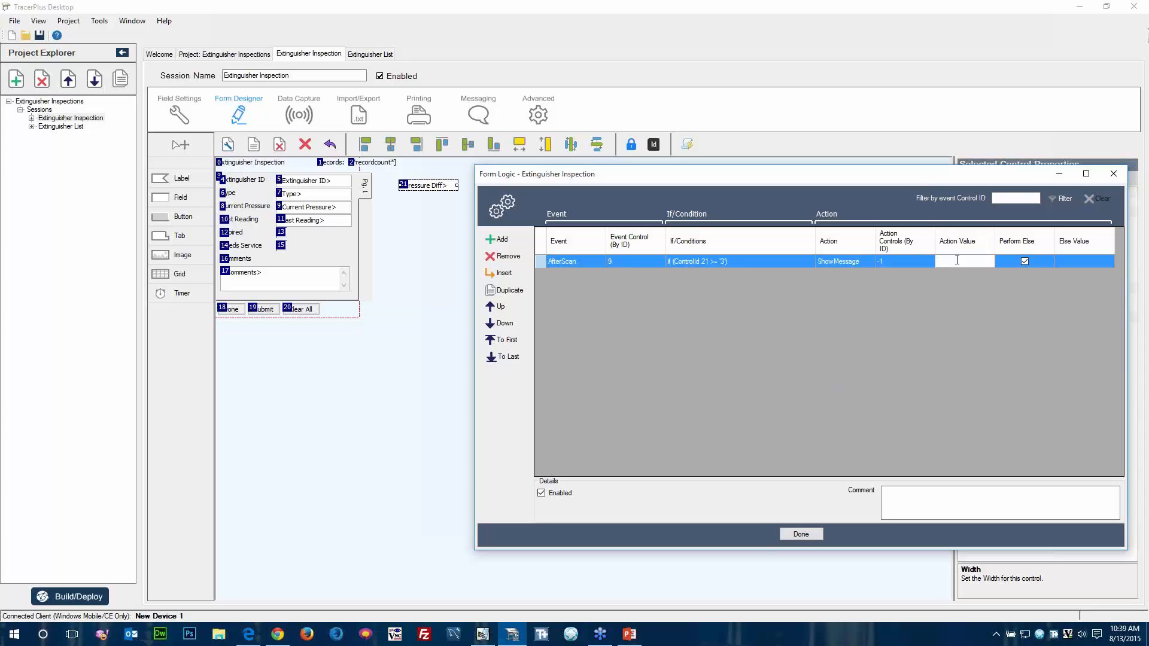
text(ure ch)
text(ange warning)
text( -)
text( Pressure ch)
text(anged)
text( 3 or more)
text( PSI)
click(1043, 264)
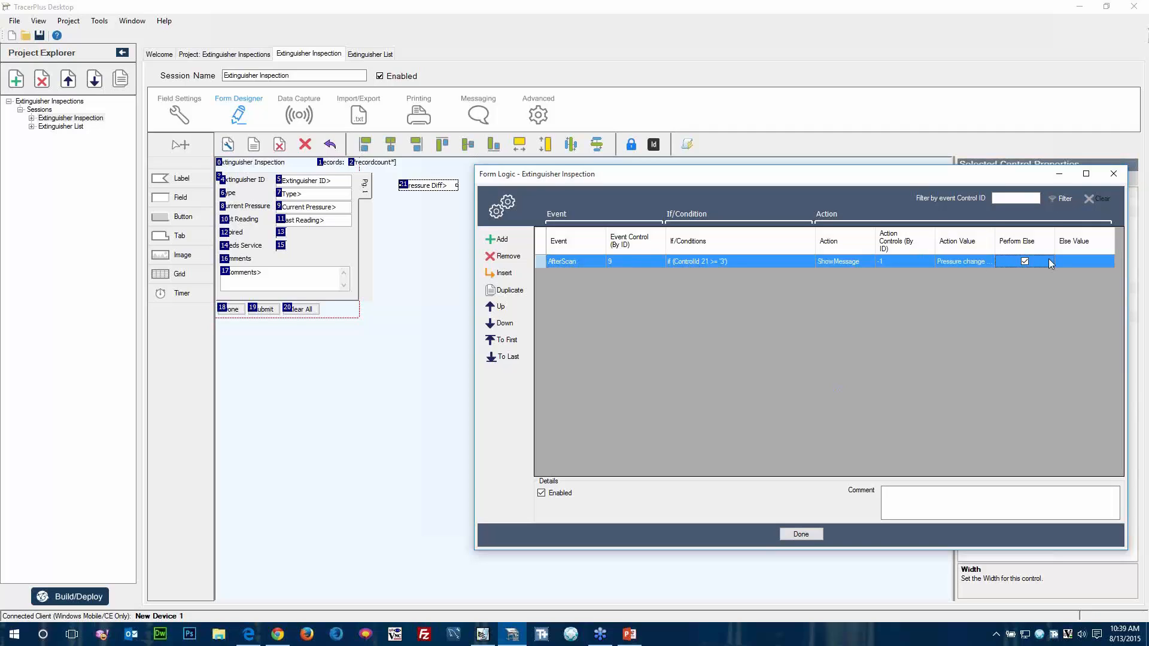
click(1025, 261)
Duplicate the logic statement and change the copy's condition to control 21 less than or equal to -3.
click(507, 290)
click(719, 275)
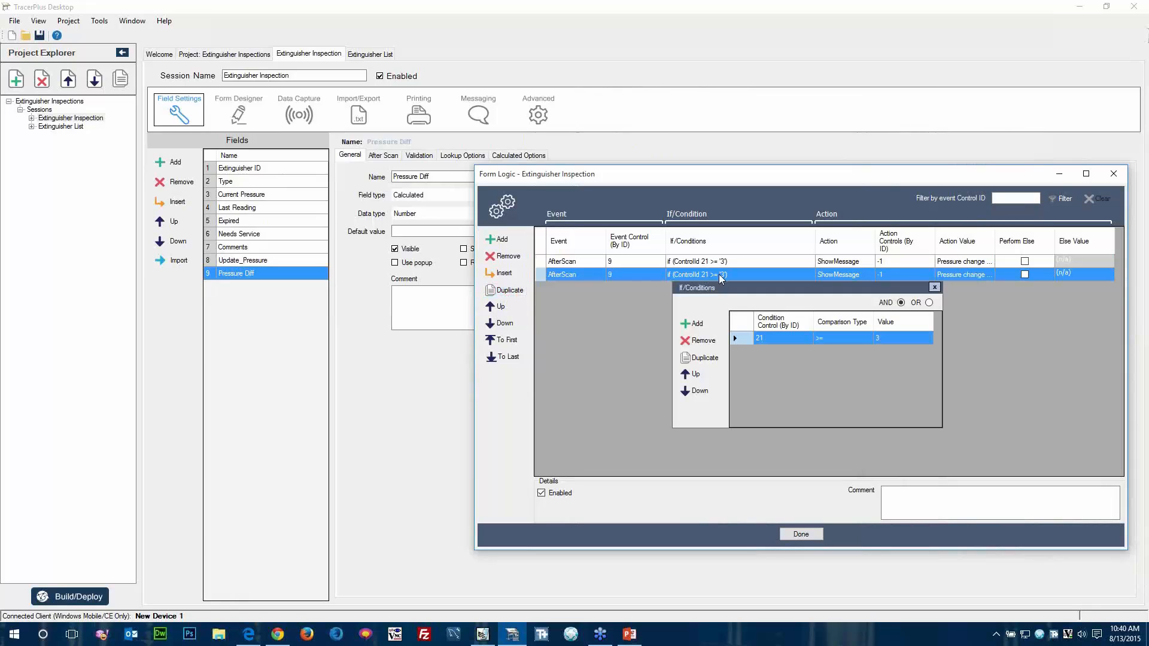
click(876, 338)
text(-)
click(858, 339)
click(868, 339)
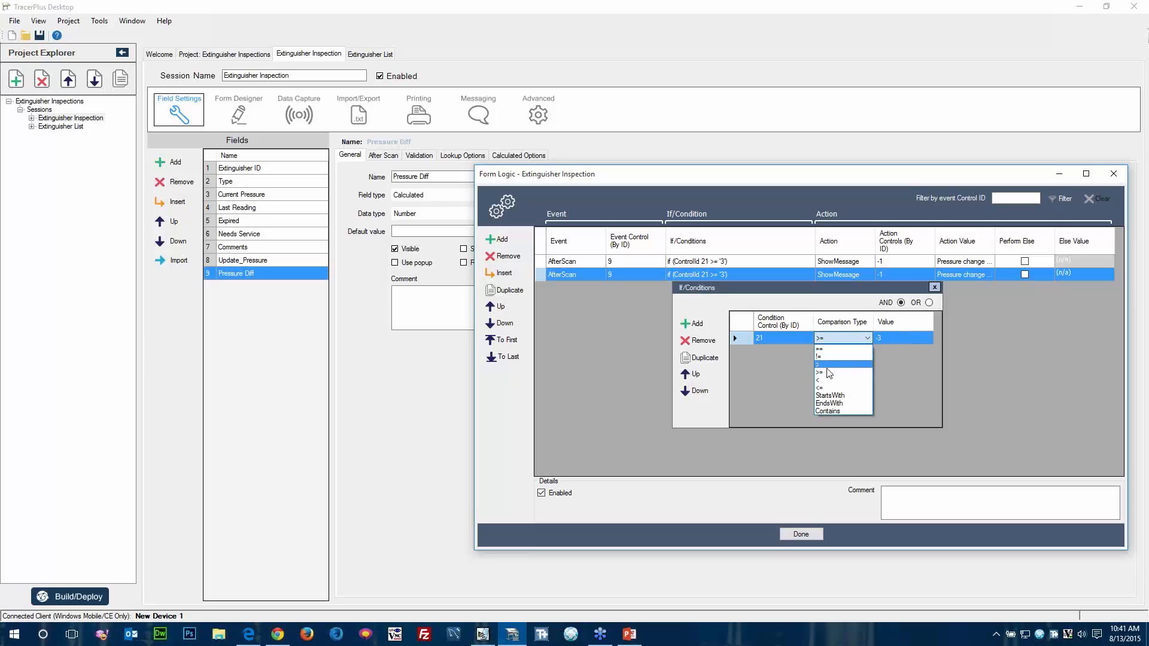
click(825, 388)
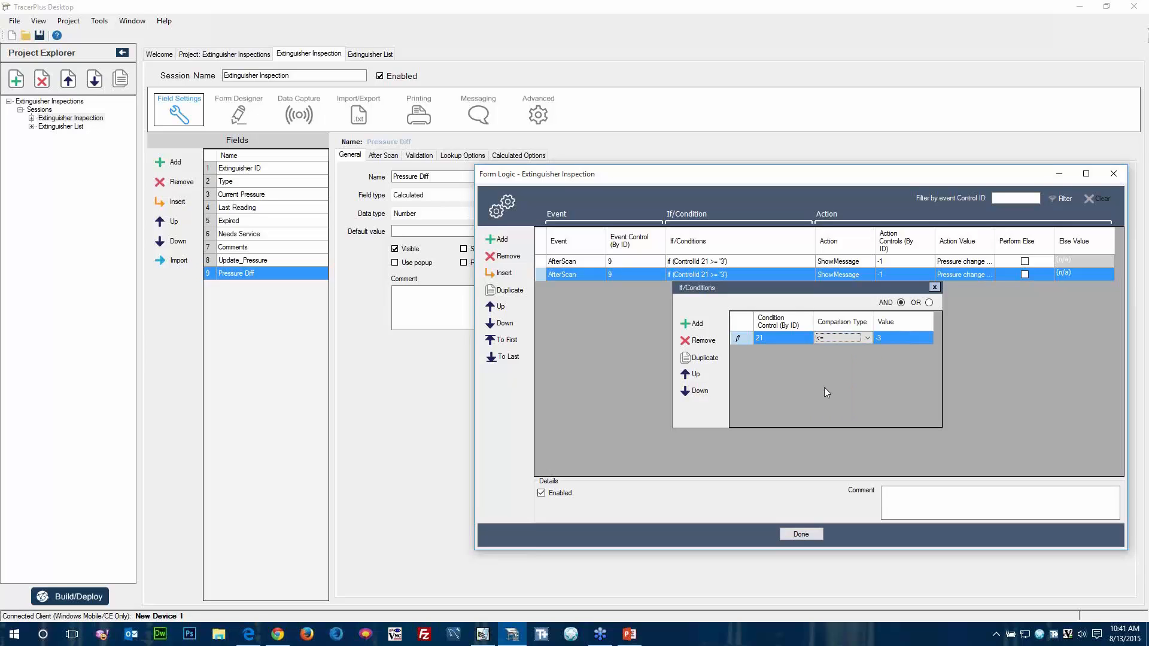
click(965, 386)
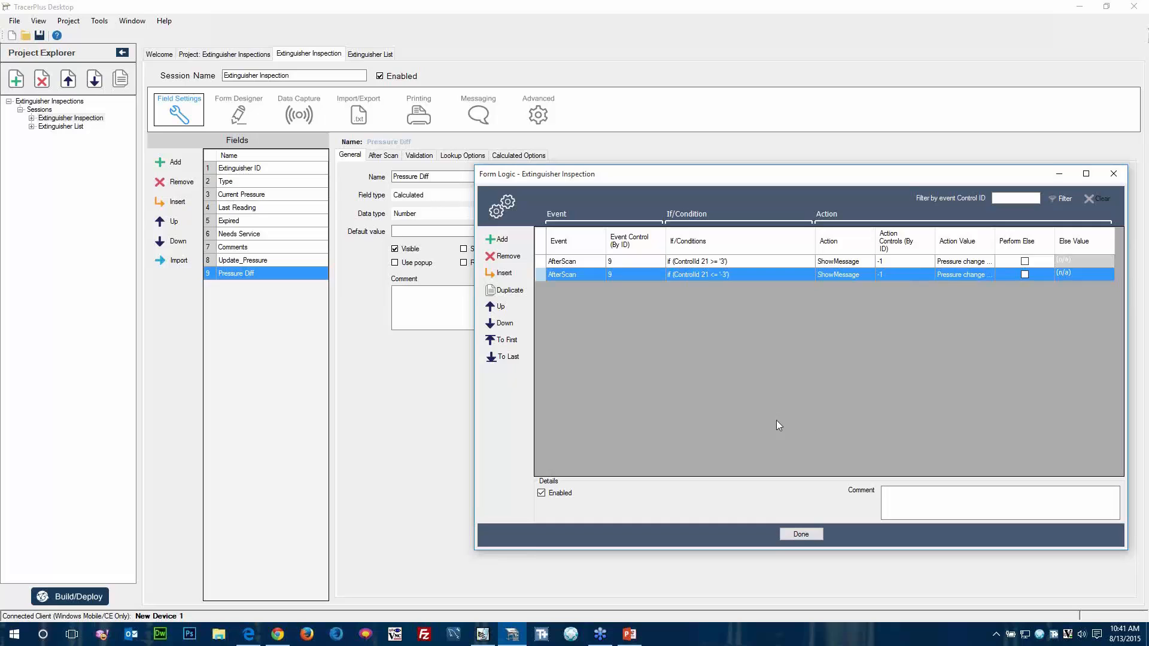
Build the project and deploy it to the connected Windows Mobile device.
click(73, 598)
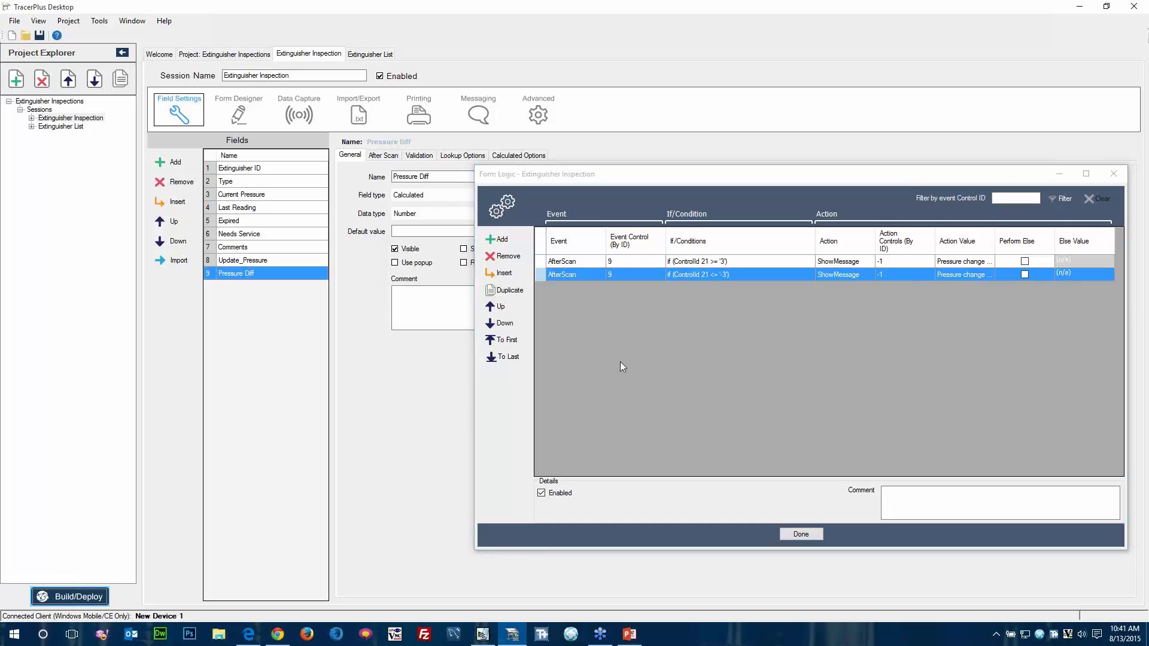
click(662, 399)
click(846, 261)
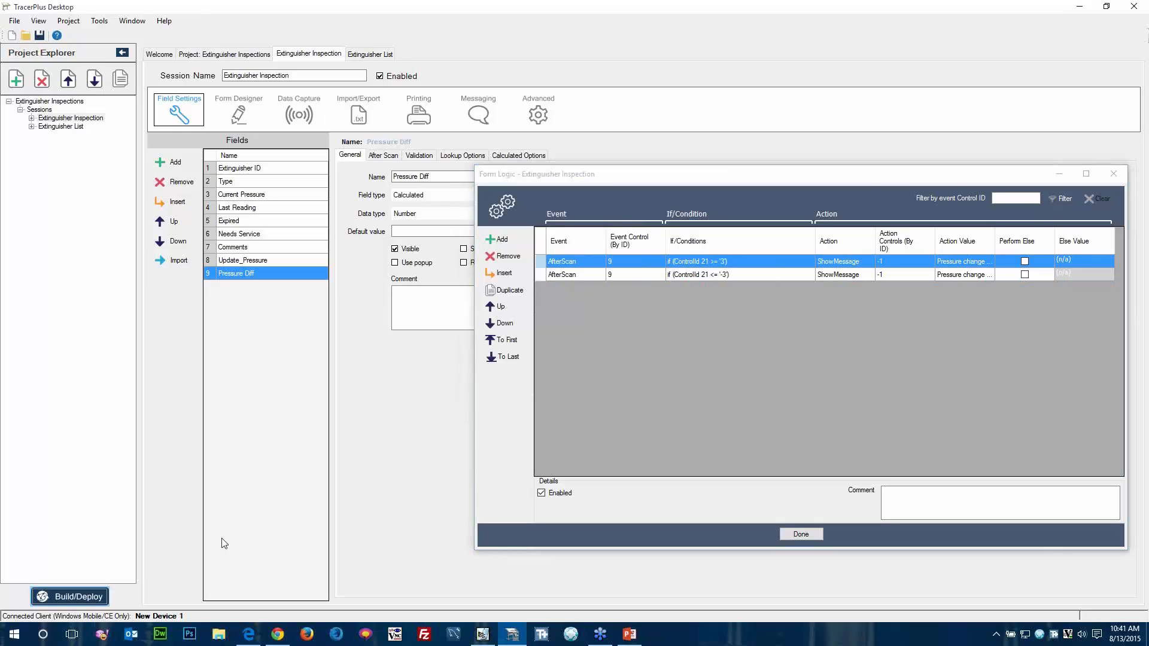
click(596, 398)
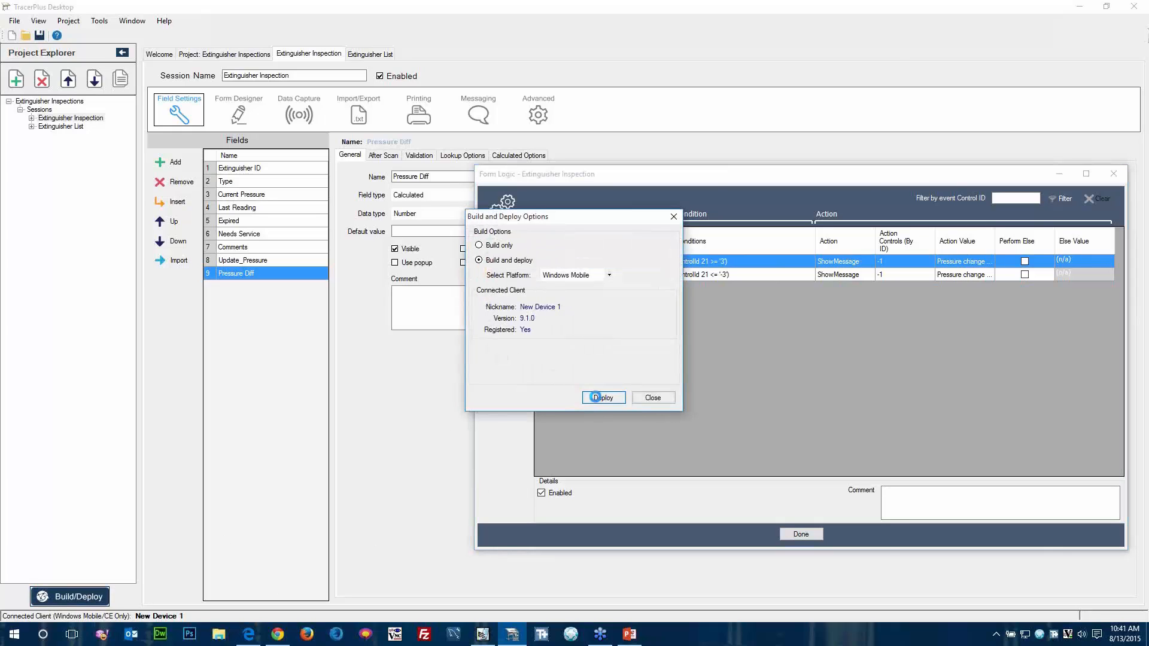
Open Extinguisher Inspection on the device, enter extinguisher ID 1001 with a Current Pressure of 21, and dismiss the warning.
click(607, 270)
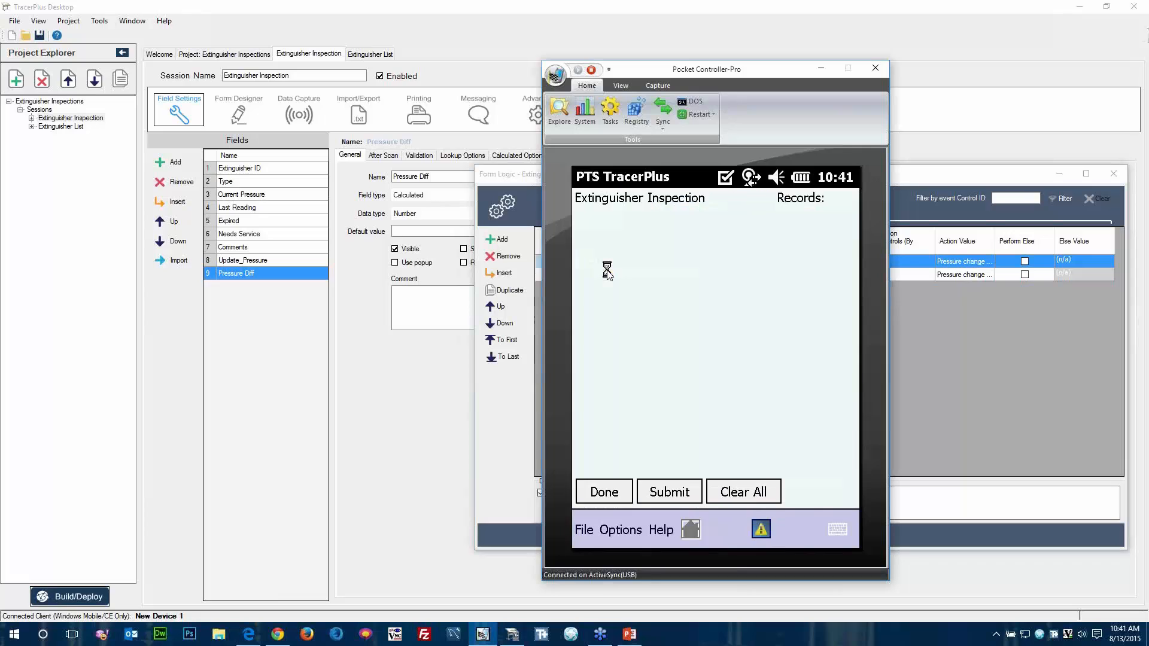
text(1001)
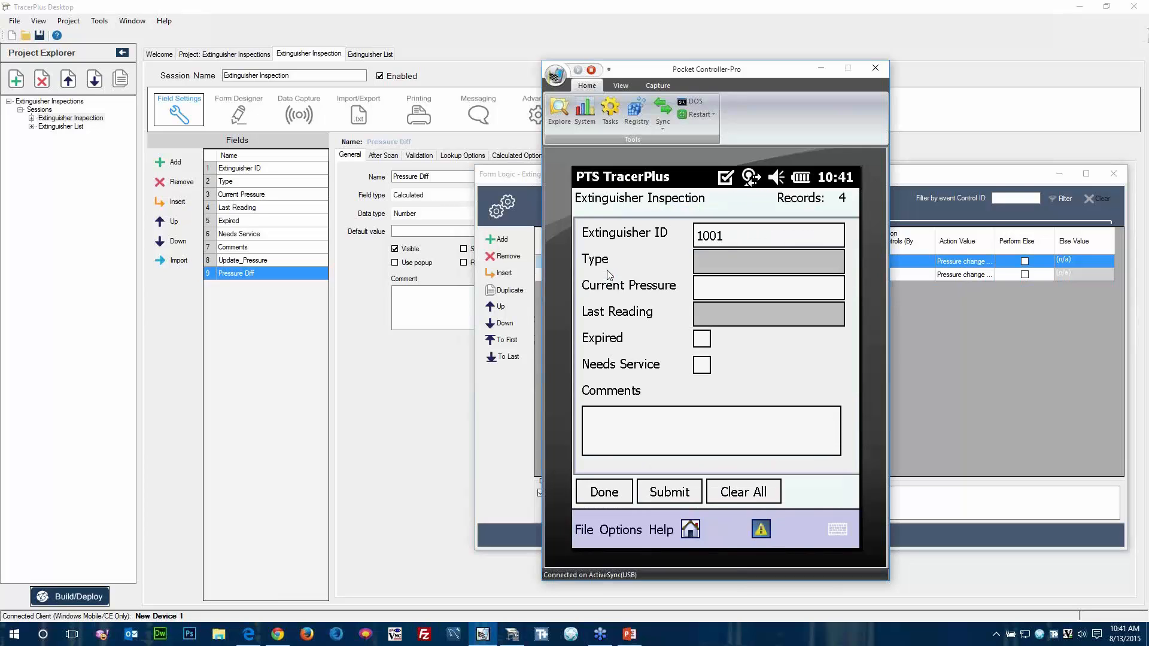
key(Return)
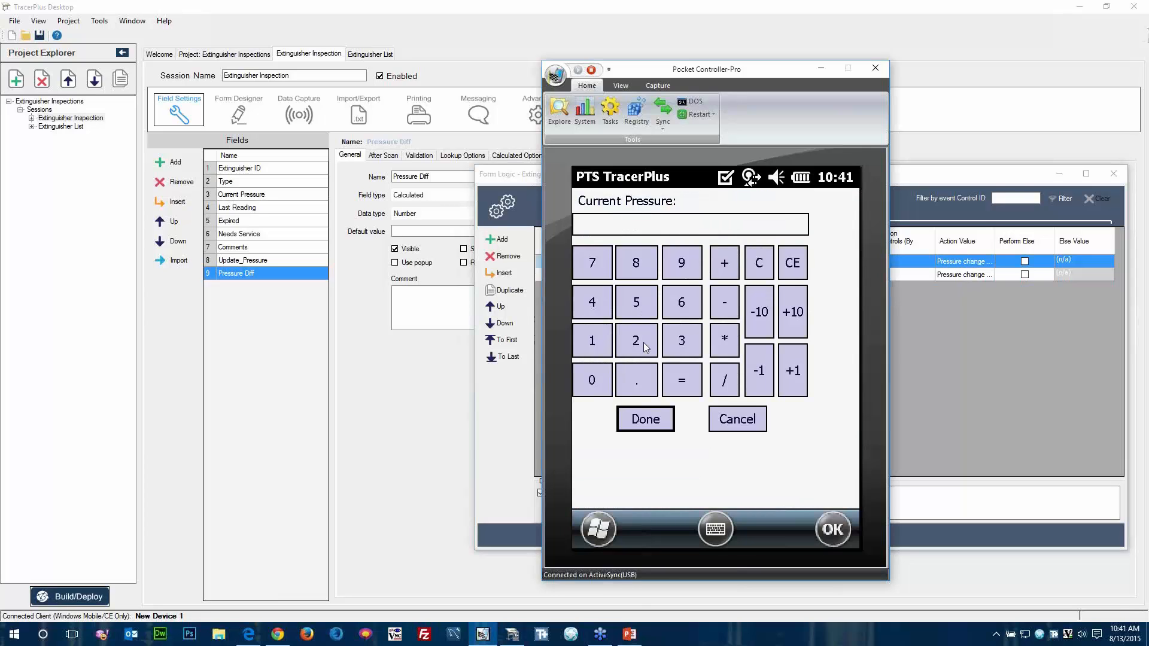
click(644, 343)
click(600, 343)
click(645, 419)
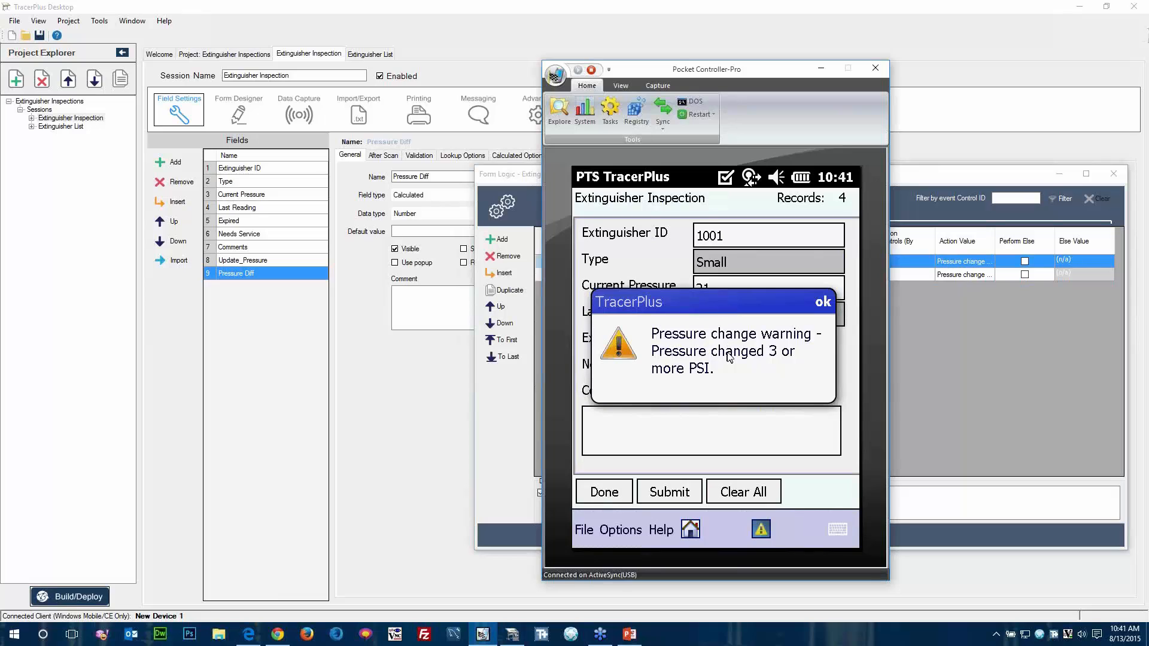
key(Return)
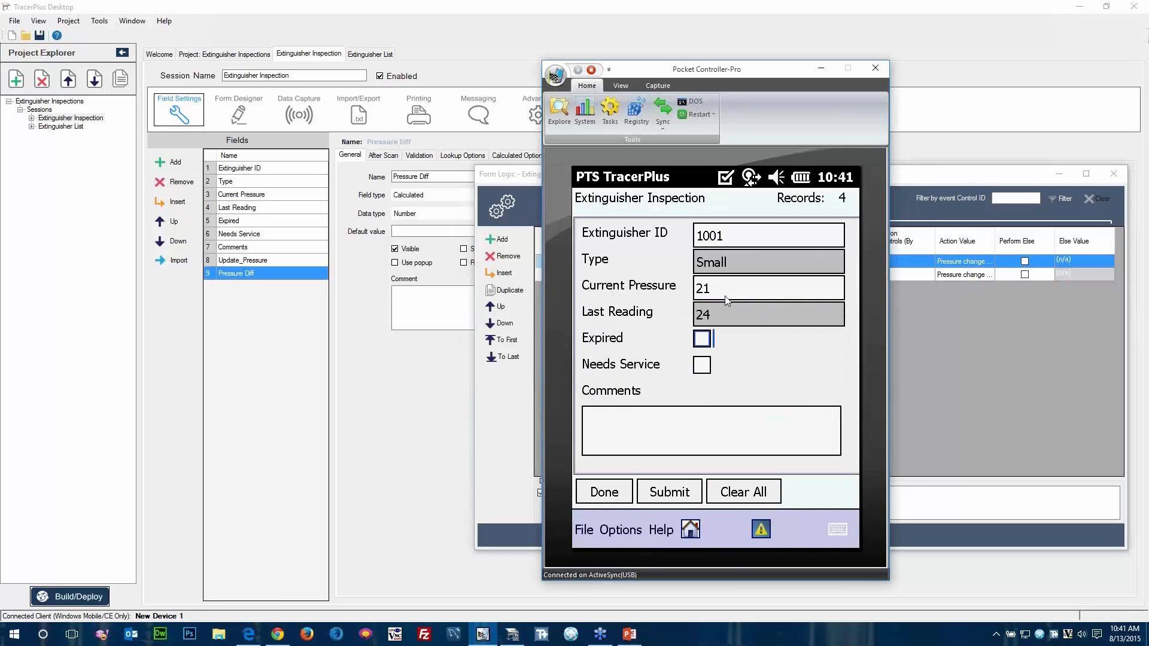
Resubmit the Current Pressure reading of 21 to trigger the warning again, and dismiss it.
click(727, 300)
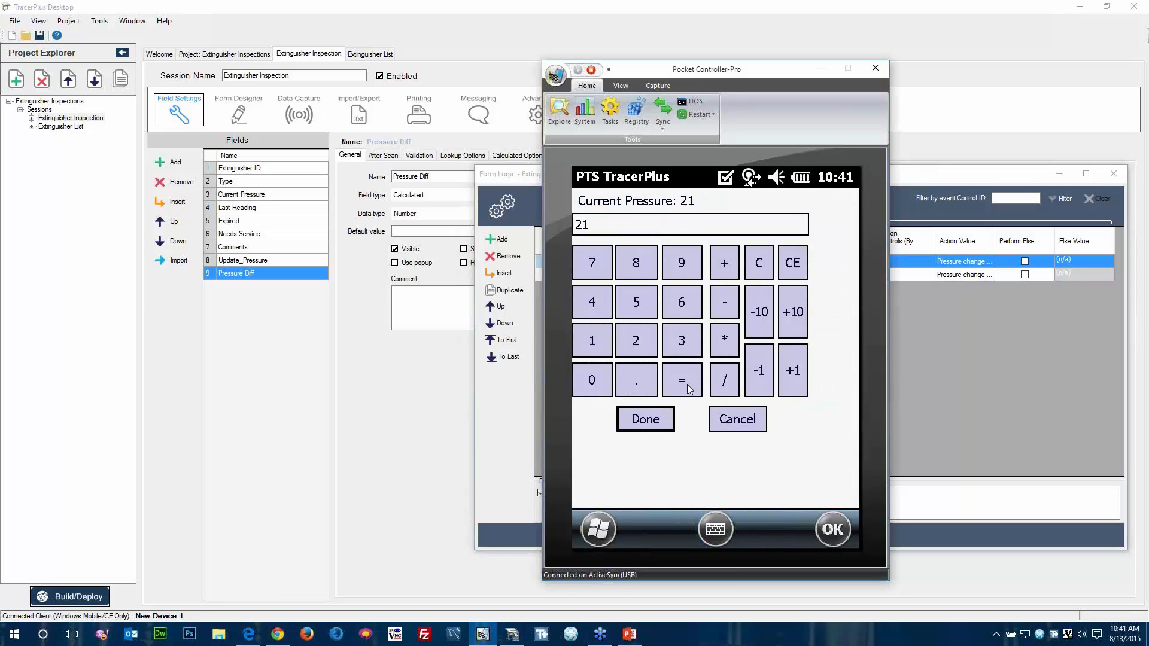
click(662, 422)
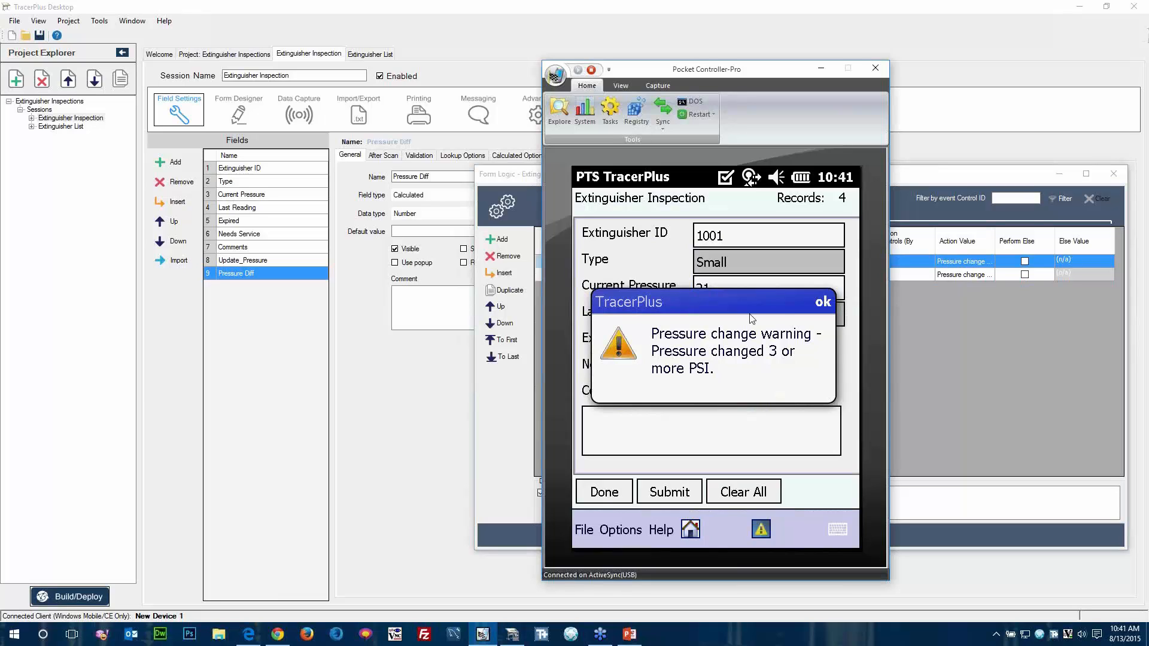
click(824, 303)
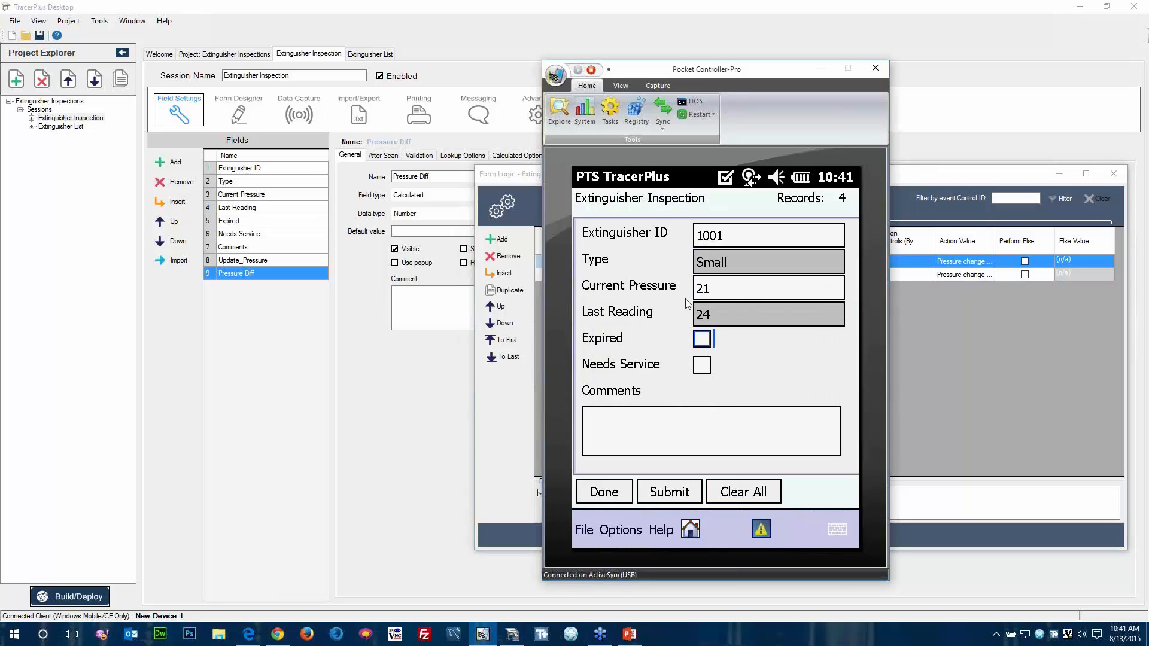
Change the Current Pressure to 20 to test the warning, and dismiss the message.
click(723, 289)
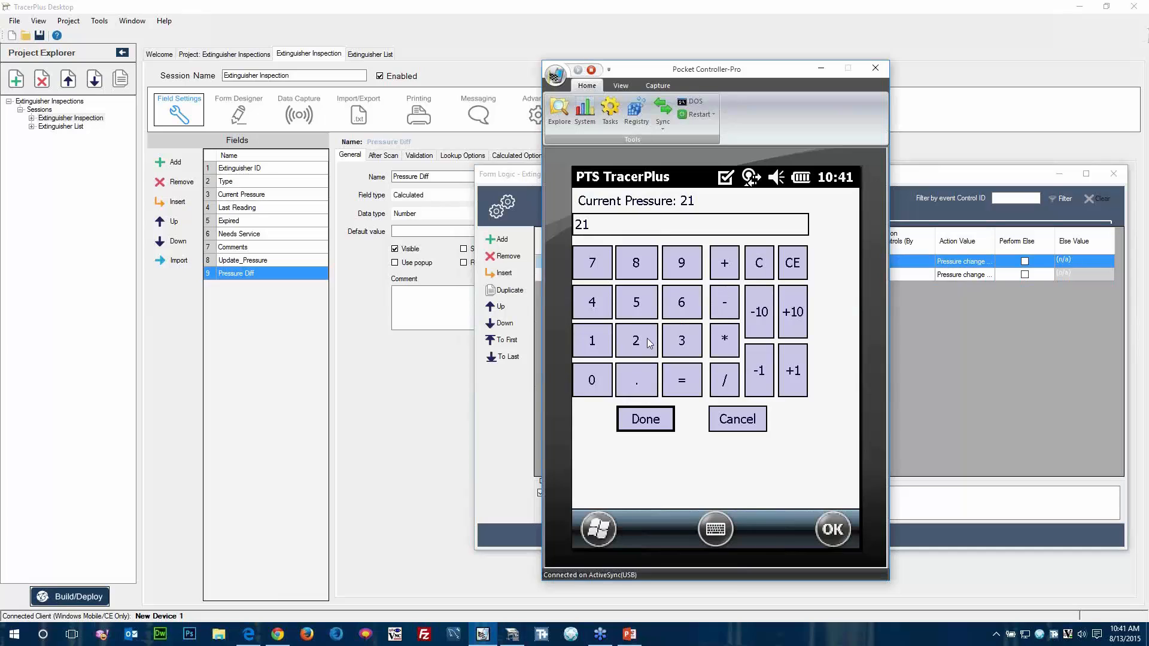
click(752, 271)
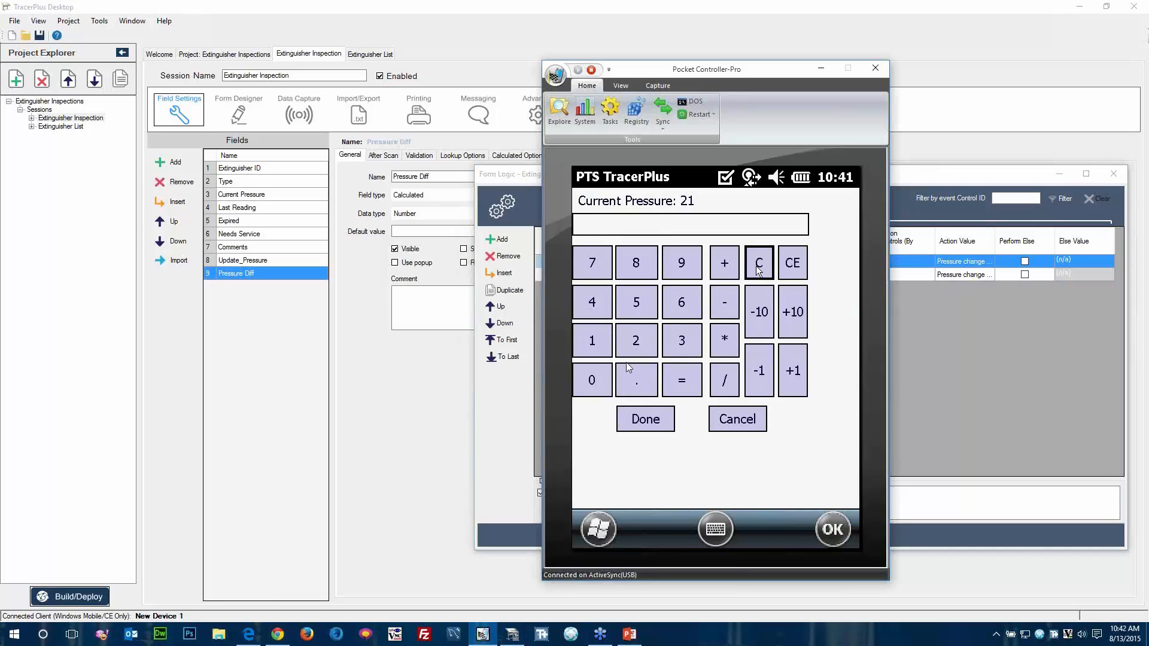
click(639, 352)
click(609, 380)
click(646, 419)
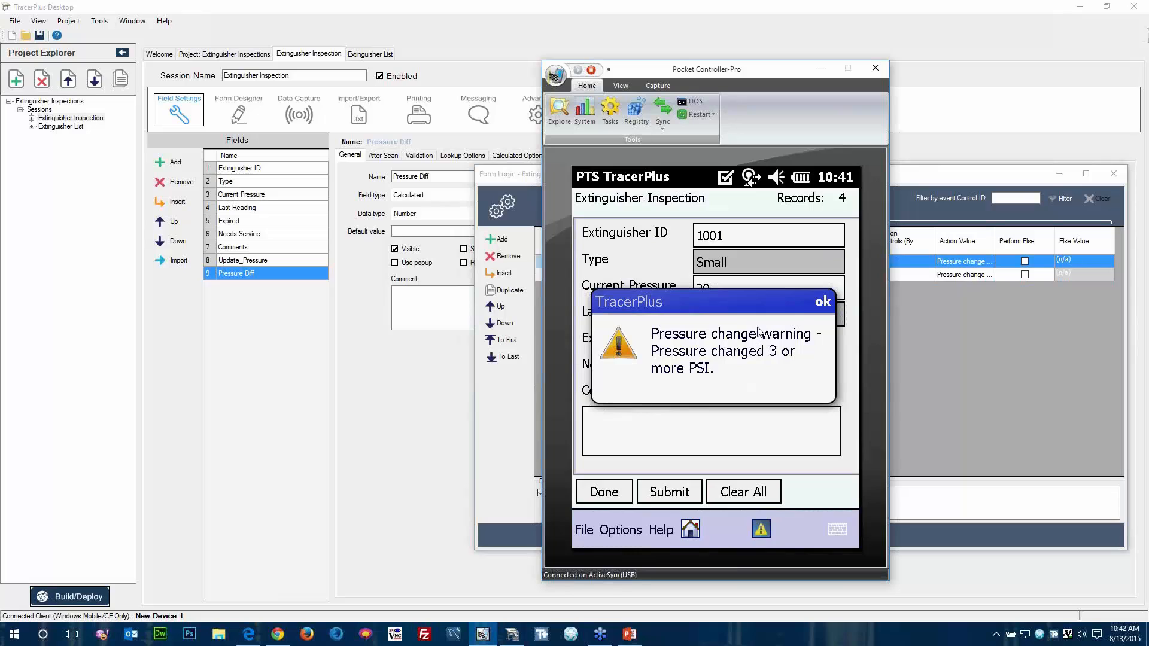
click(824, 302)
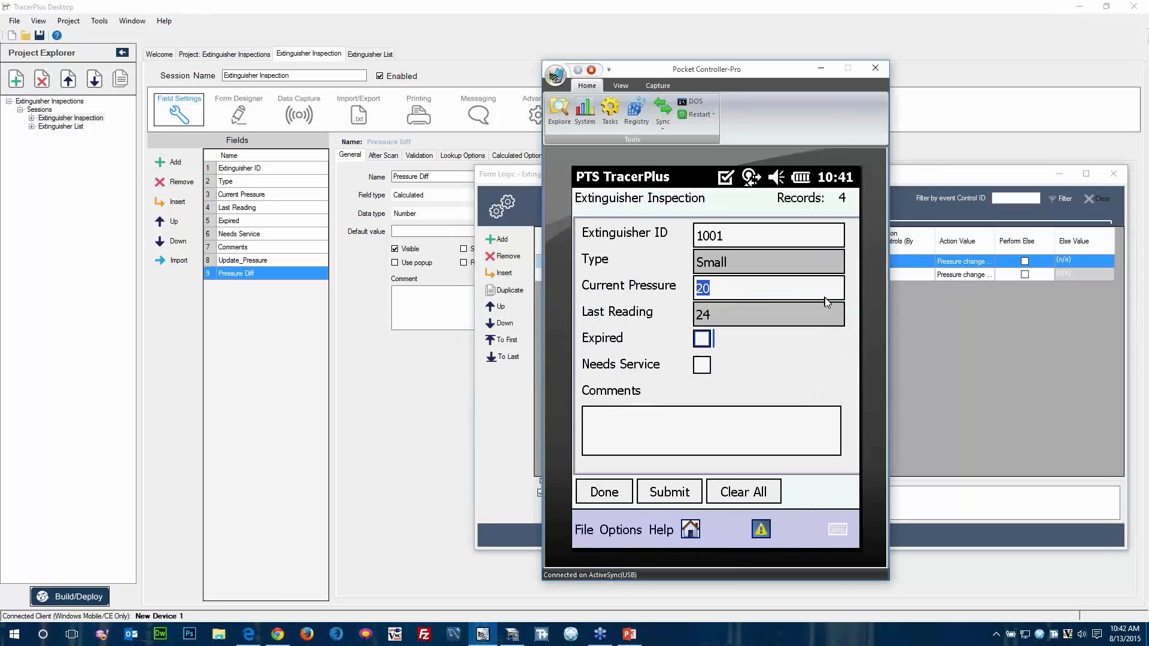
Change the Current Pressure to 22 on the device to test a pressure difference below 3 PSI.
click(720, 290)
click(759, 263)
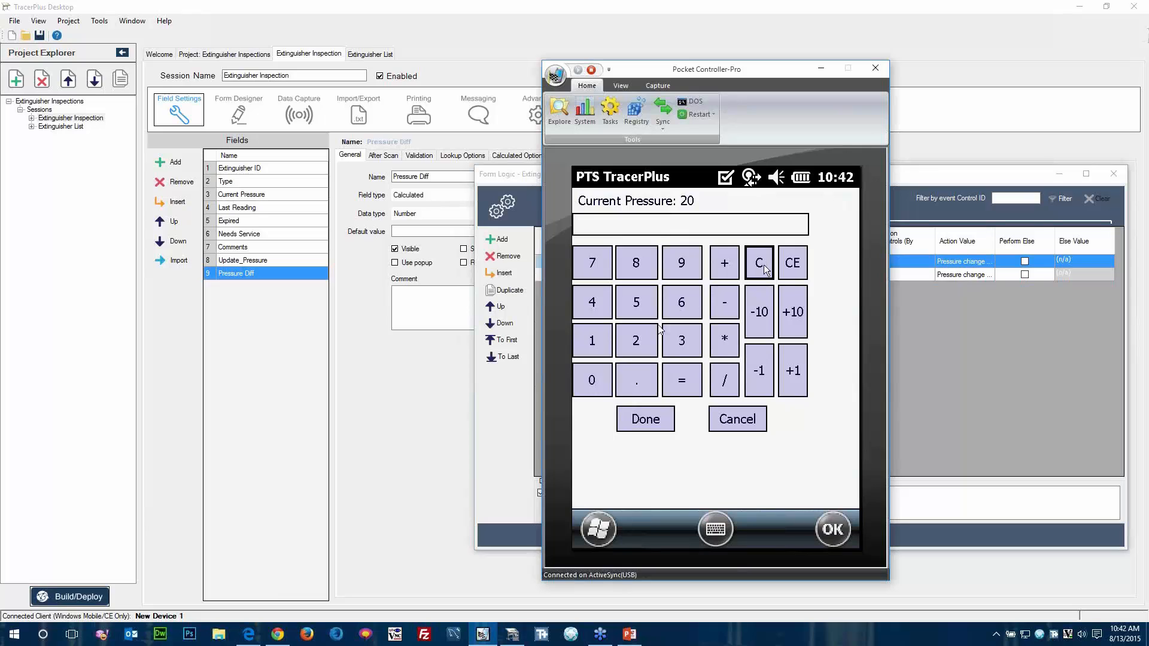
click(638, 340)
click(639, 341)
click(640, 417)
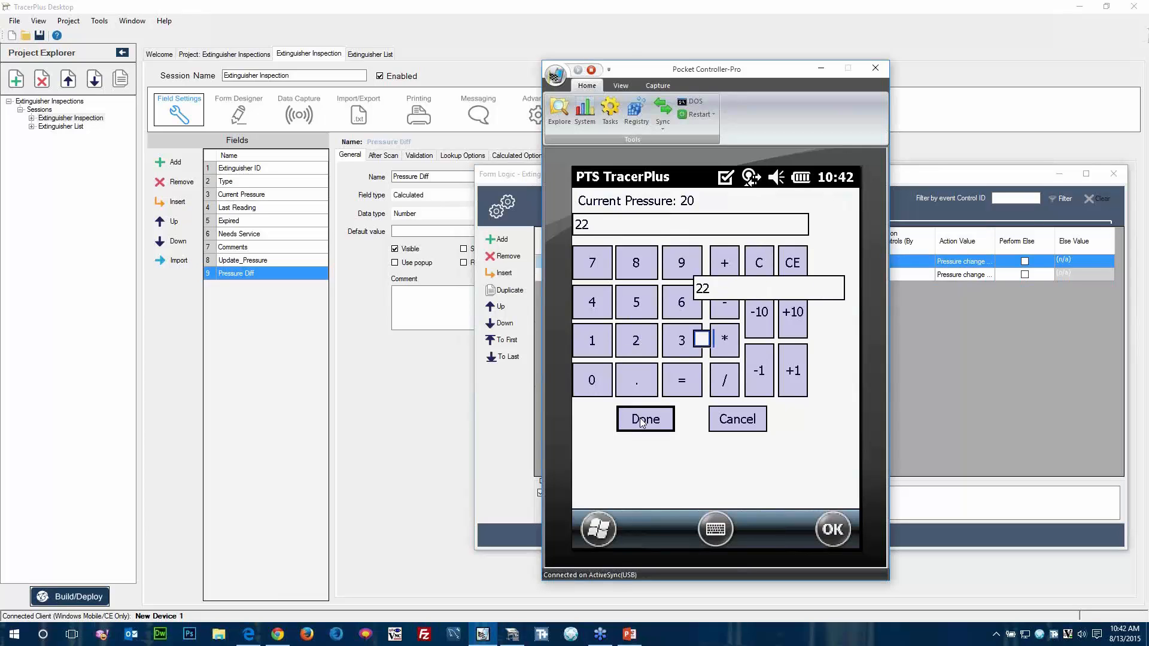
Change the Current Pressure to 27 to test the increase warning, and dismiss the message.
click(723, 290)
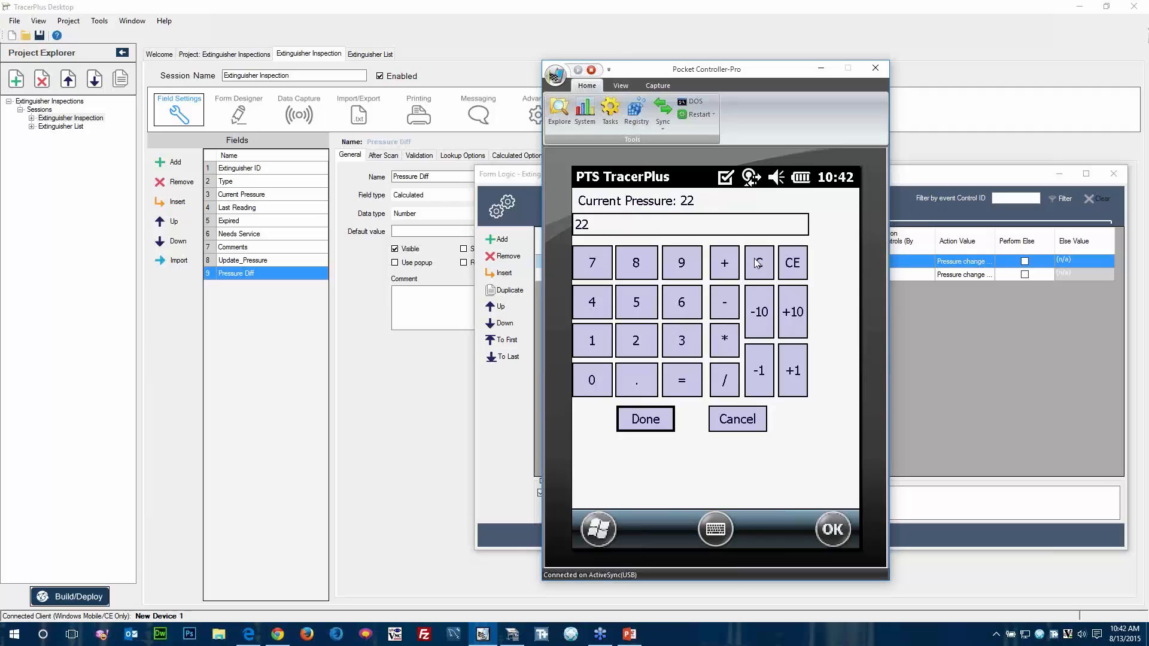
click(636, 340)
click(592, 263)
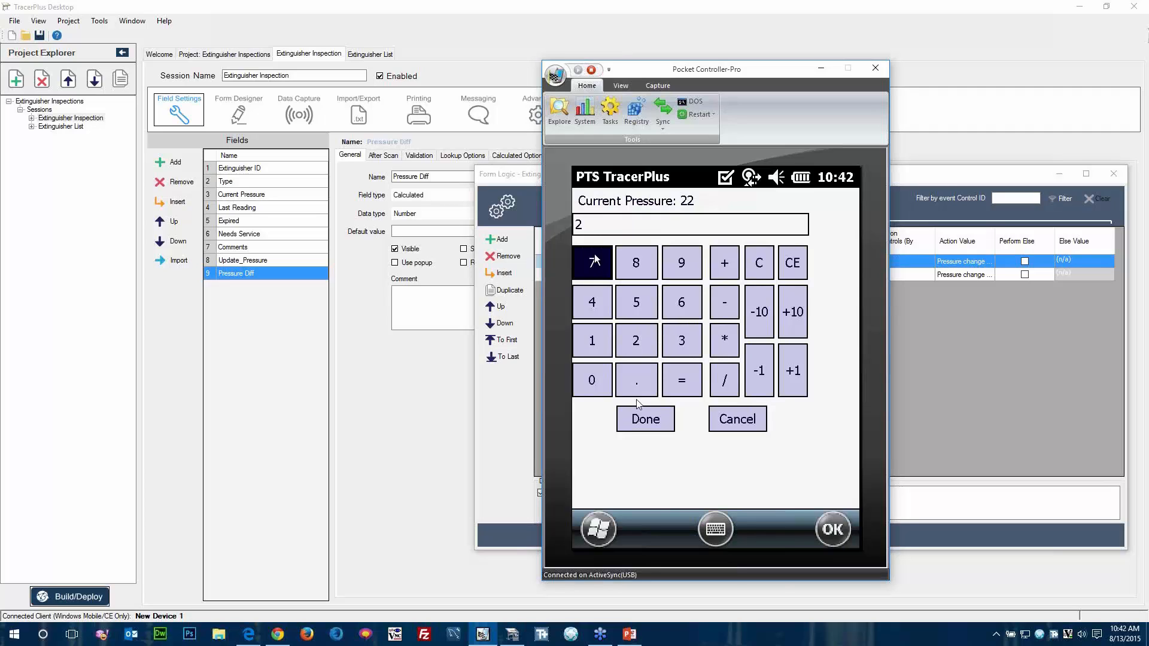
click(637, 418)
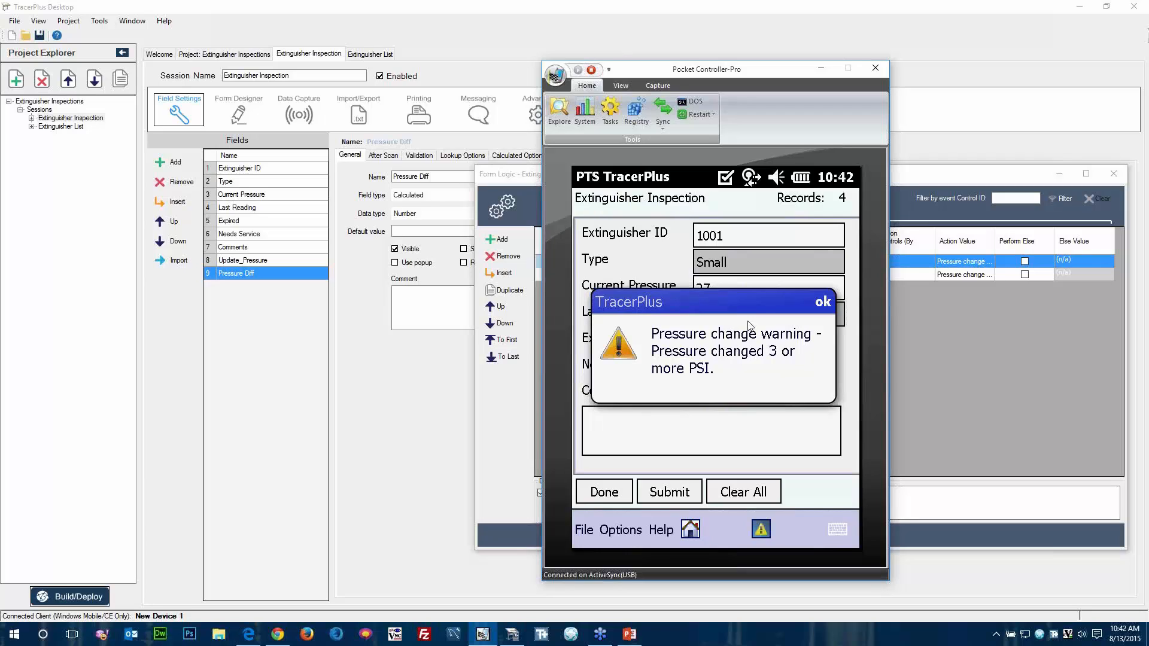
click(825, 304)
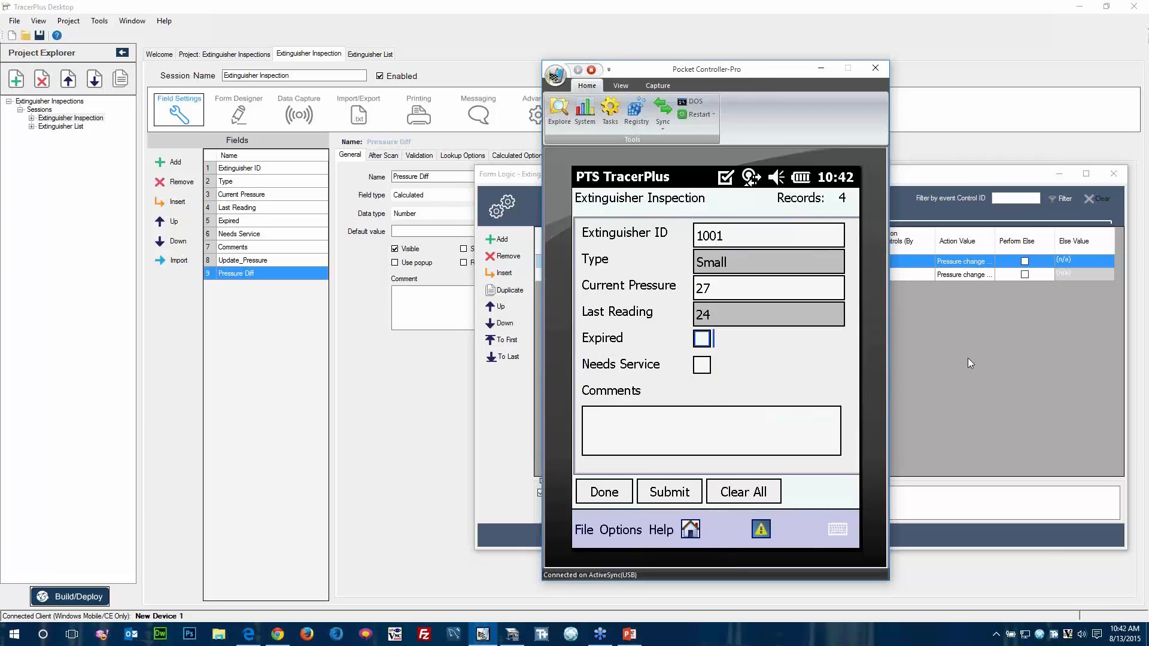
Return to TracerPlus Desktop, show the inspection form in the Form Designer, and duplicate both ShowMessage form logic rules.
click(822, 68)
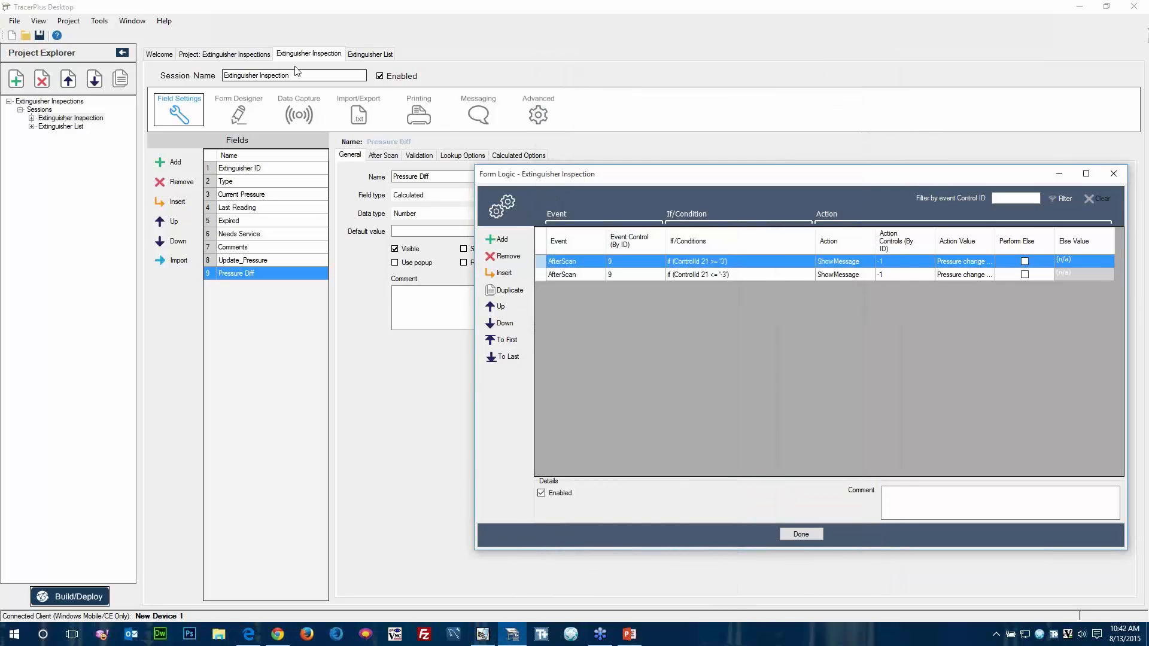
click(239, 111)
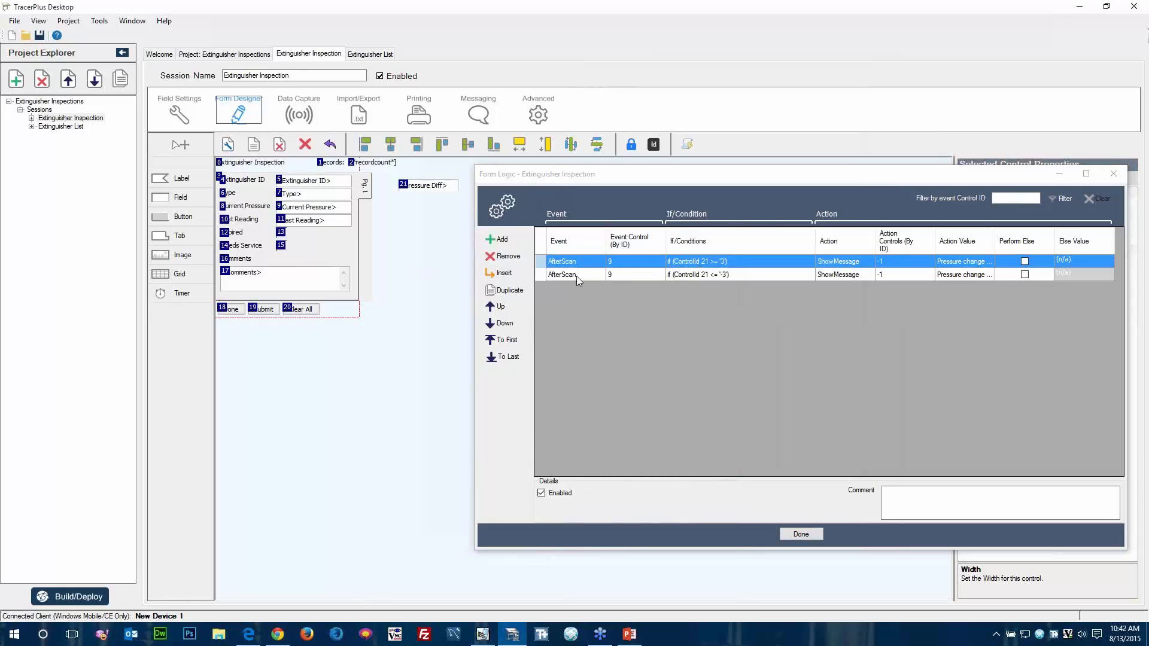
click(542, 276)
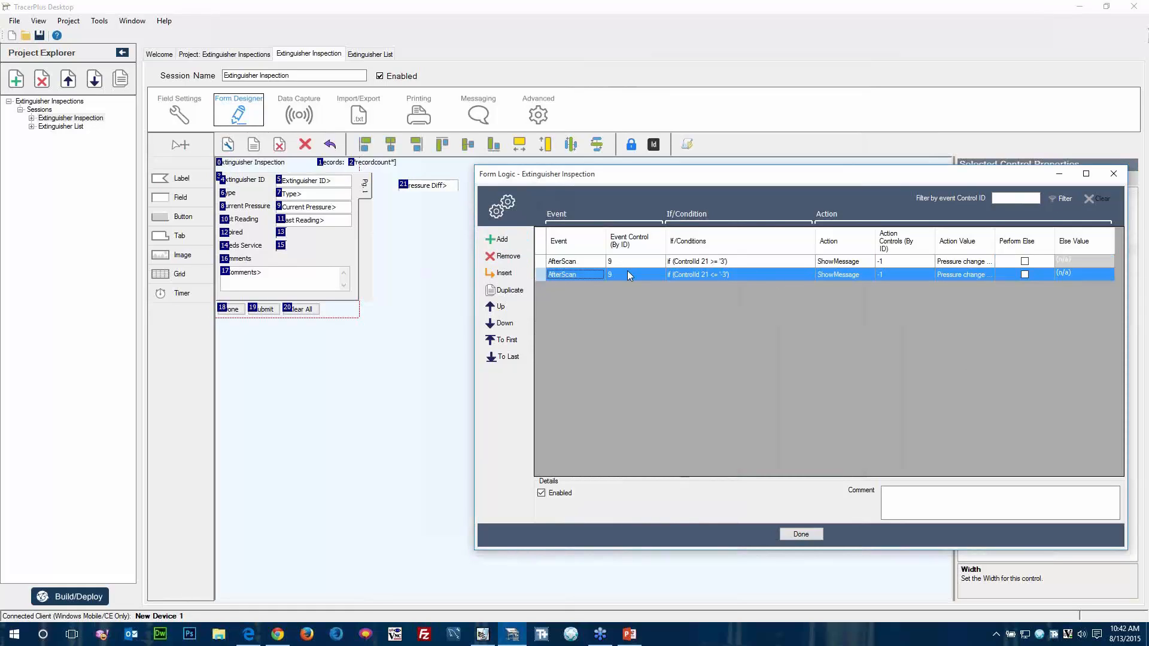
shift+click(539, 261)
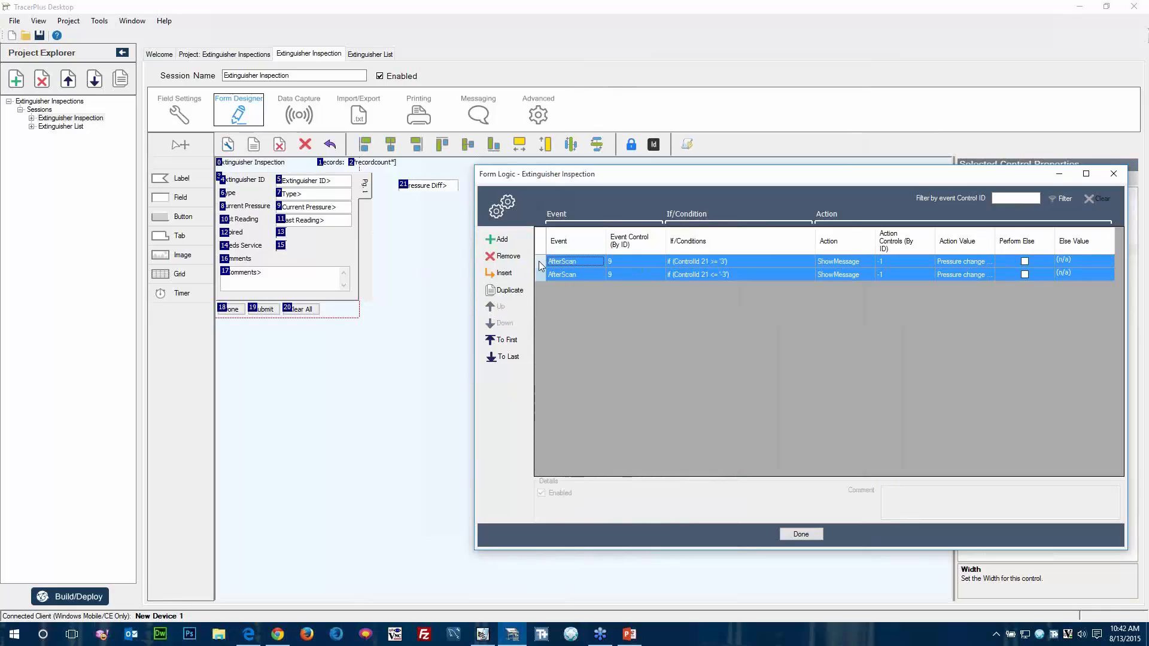
click(510, 290)
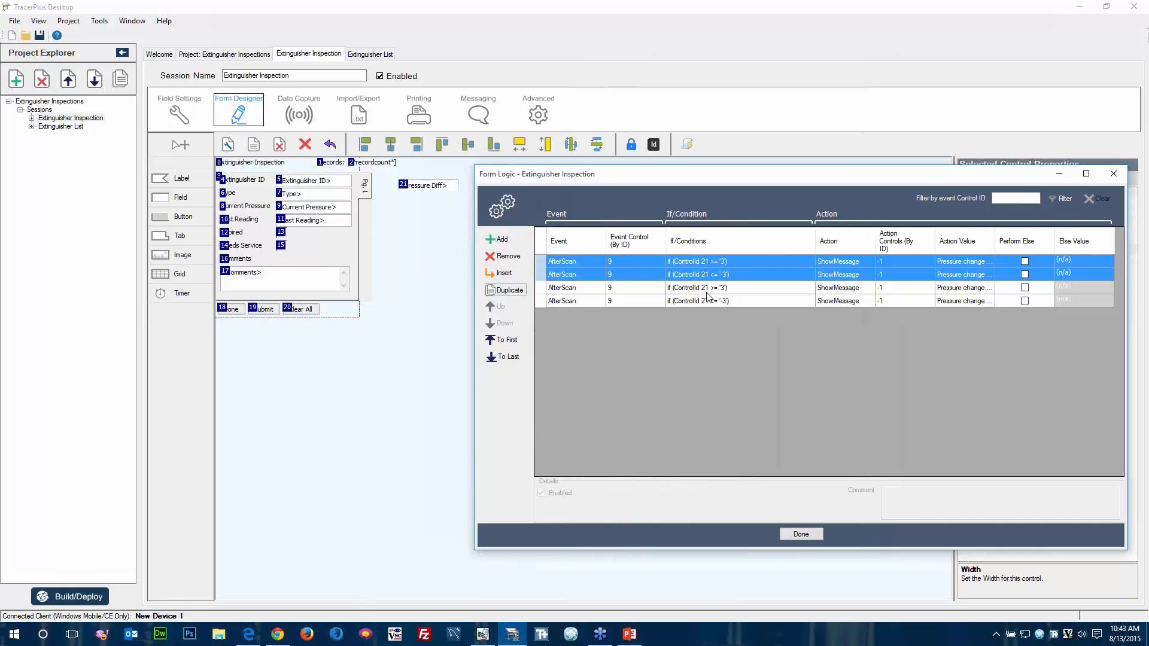
Set the duplicated >= 3 rule's action to SetBackColor on control 9.
click(842, 290)
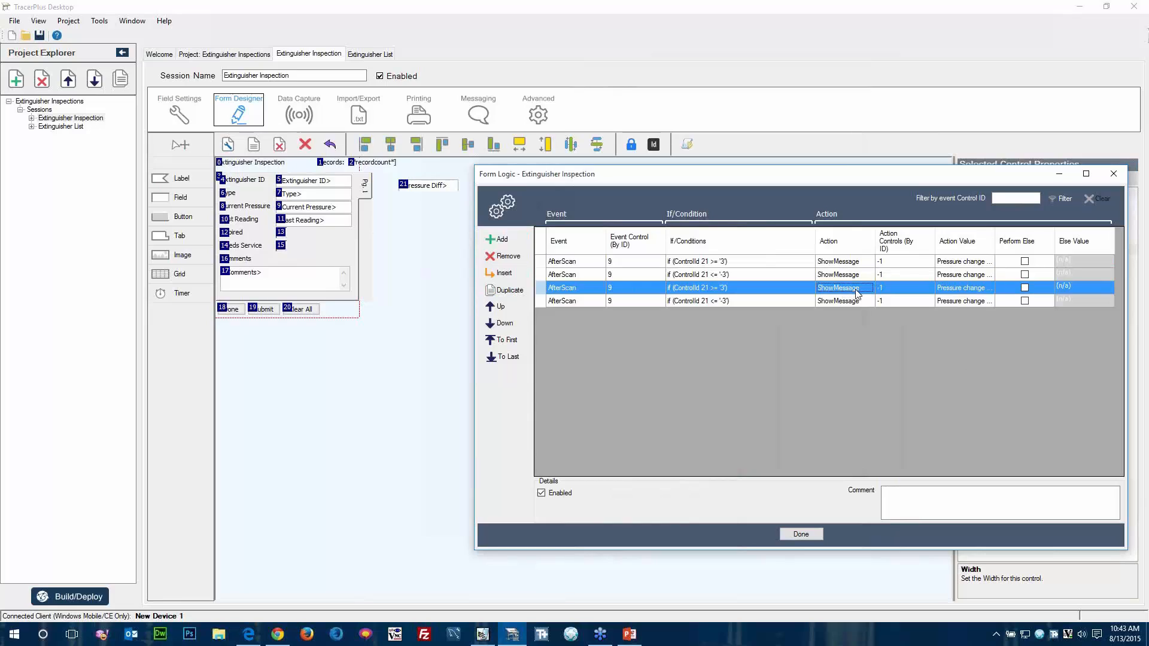
click(866, 292)
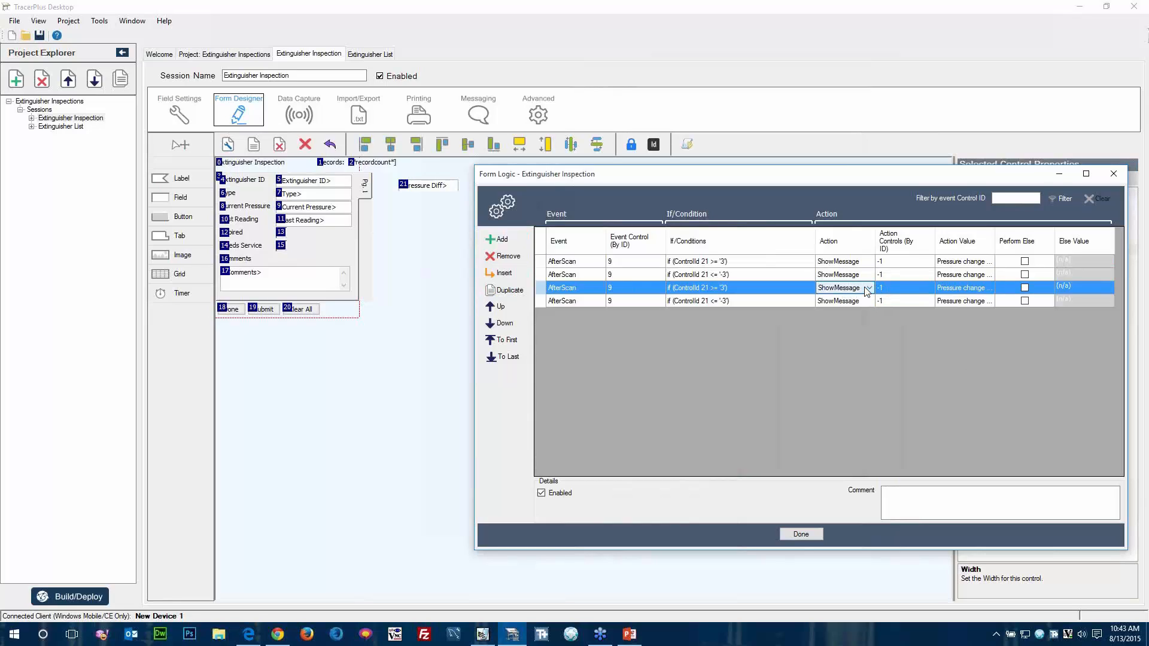
click(870, 289)
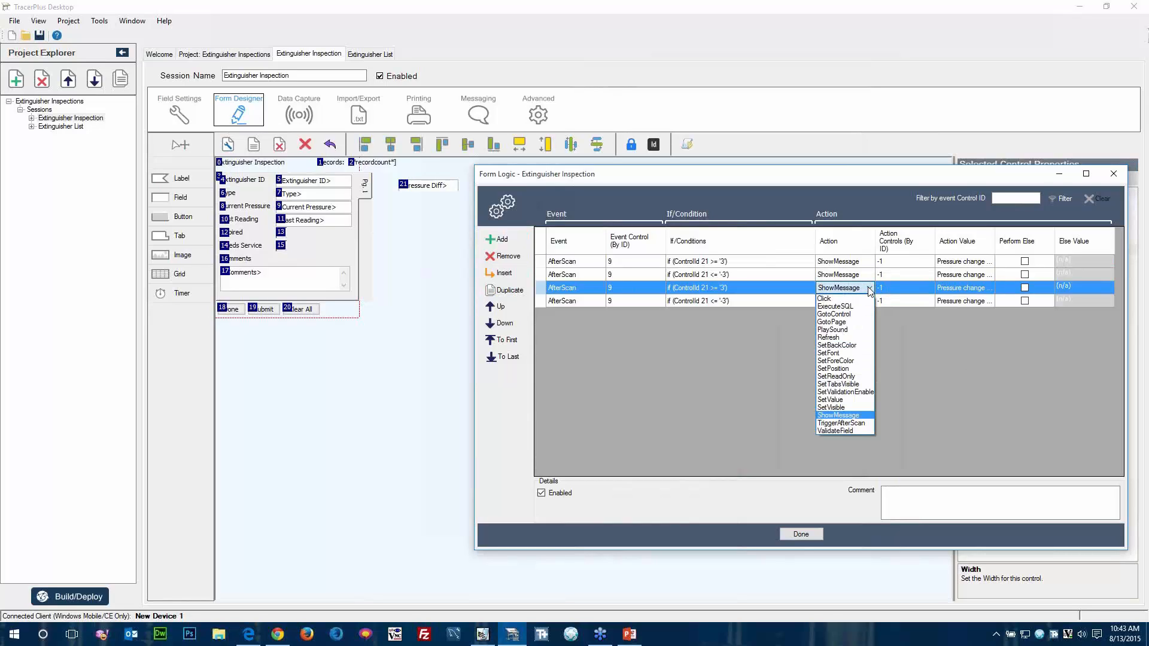
click(838, 346)
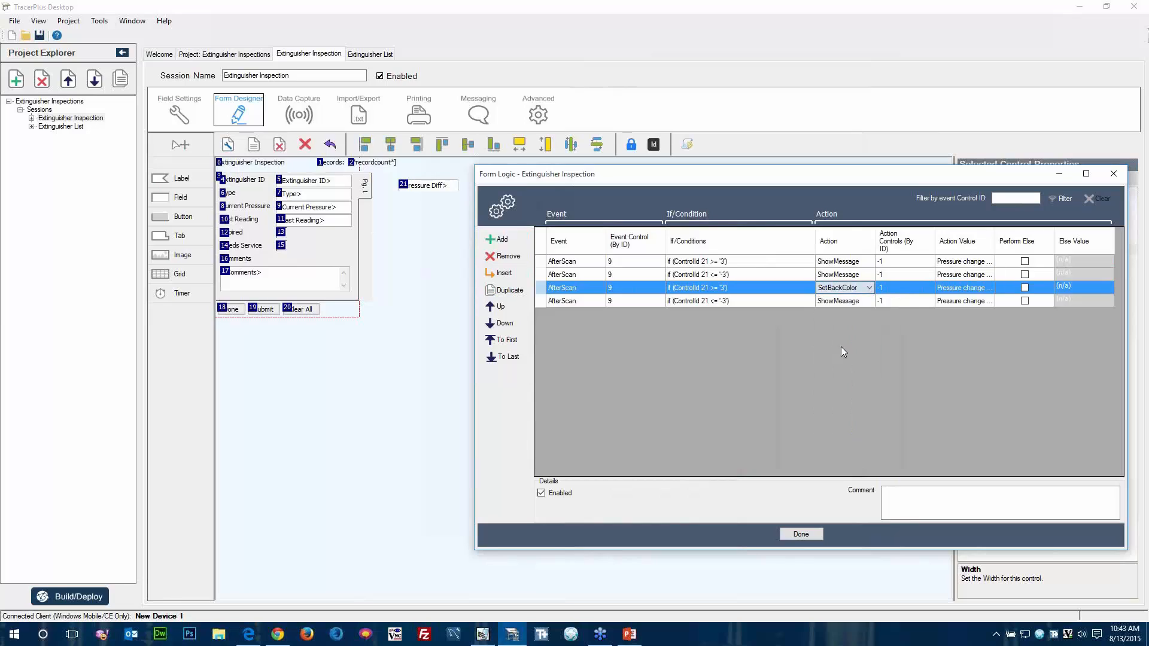
click(916, 293)
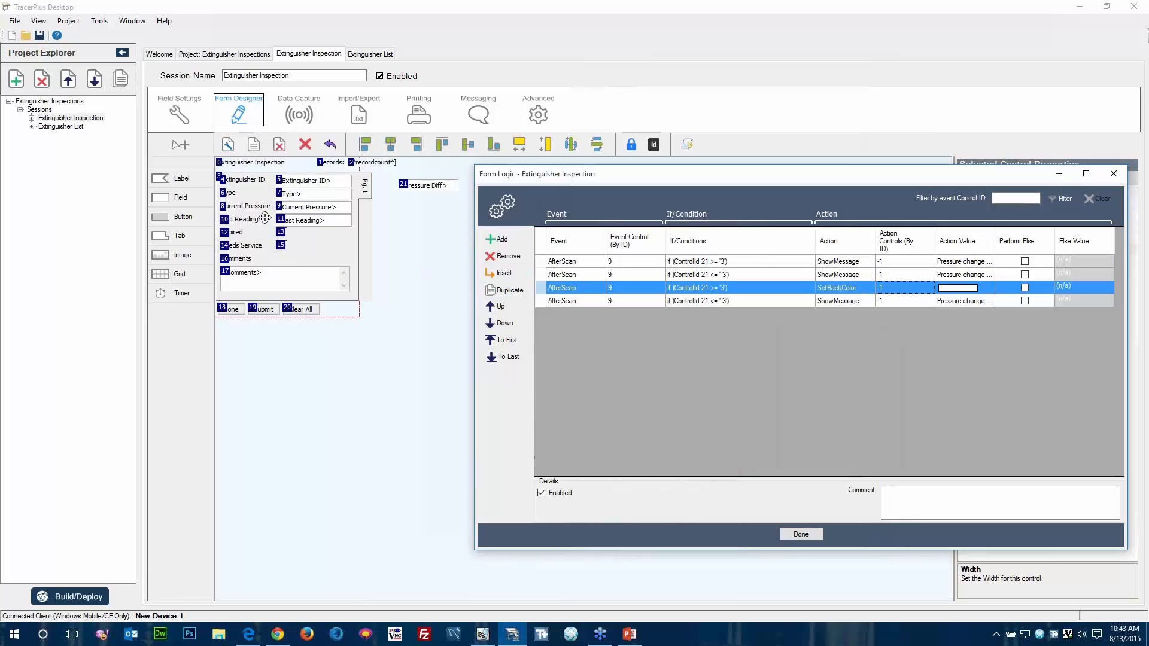
click(907, 288)
drag(892, 288, 825, 292)
text(9)
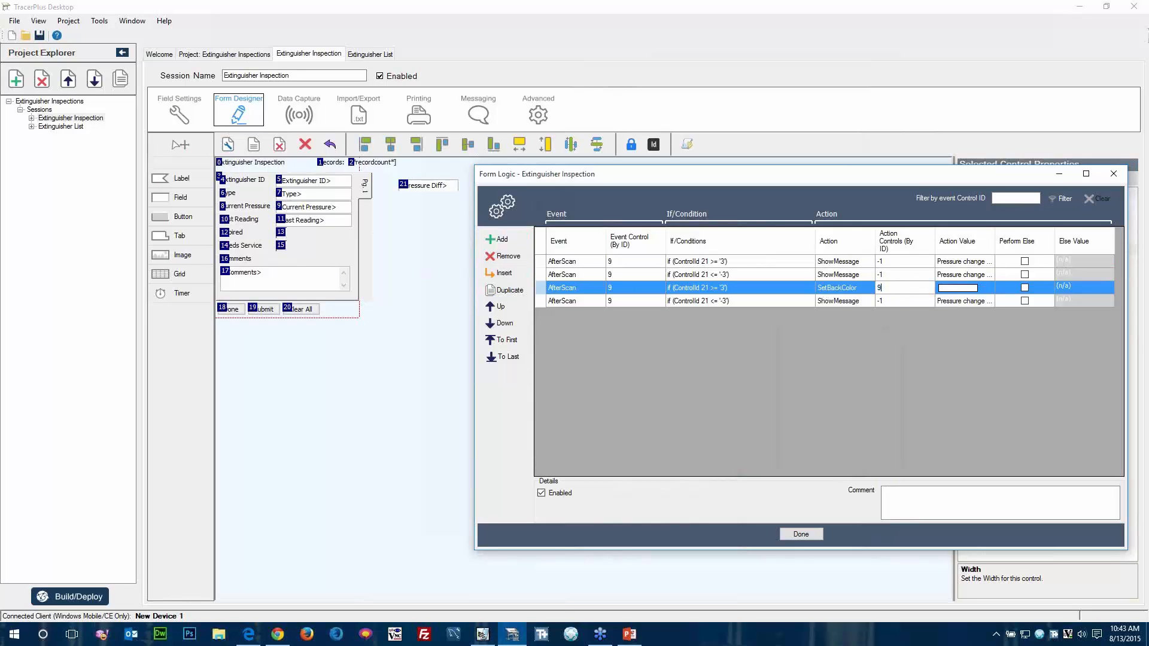
key(Tab)
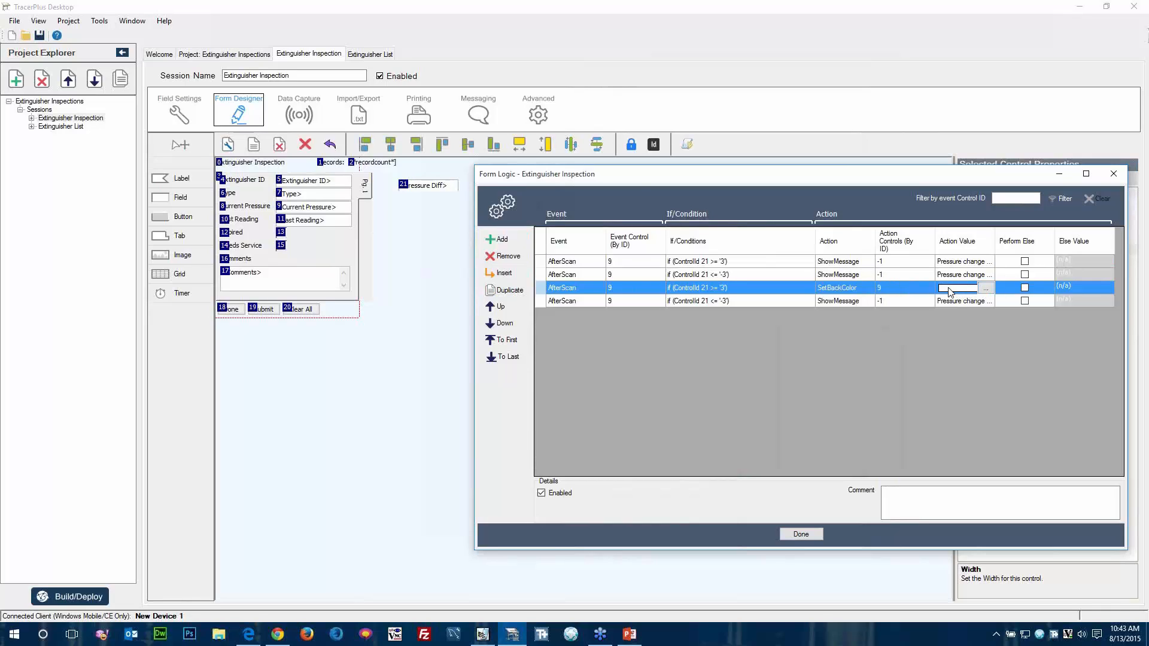
Choose red as the background colour for the duplicated >= 3 rule.
click(987, 289)
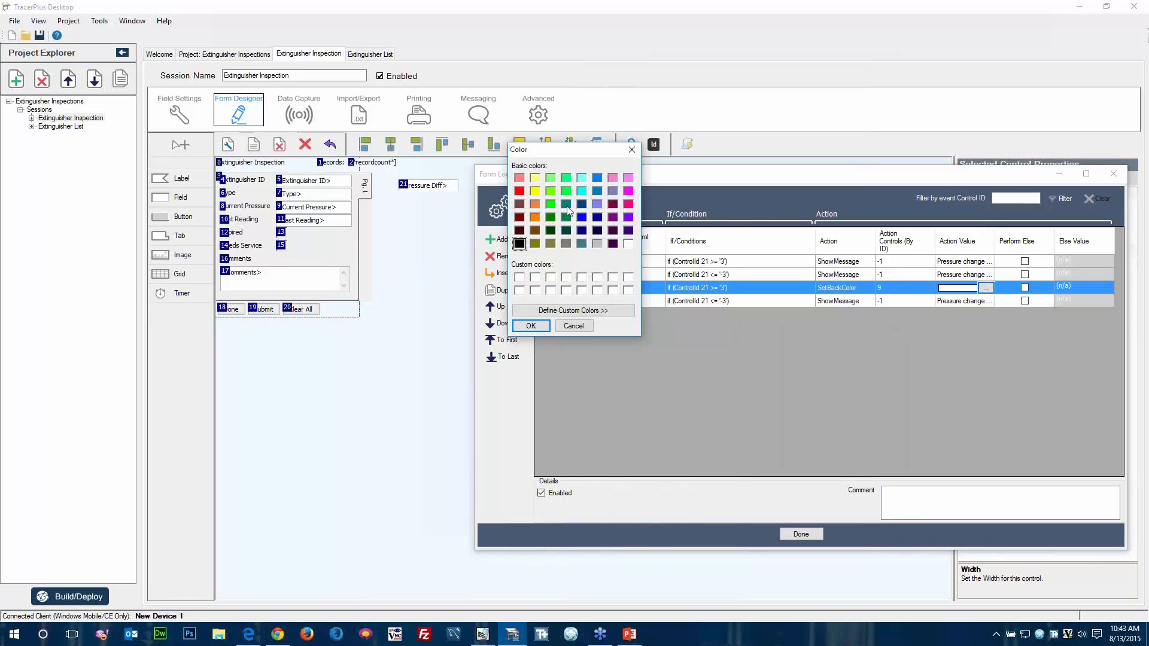
click(521, 193)
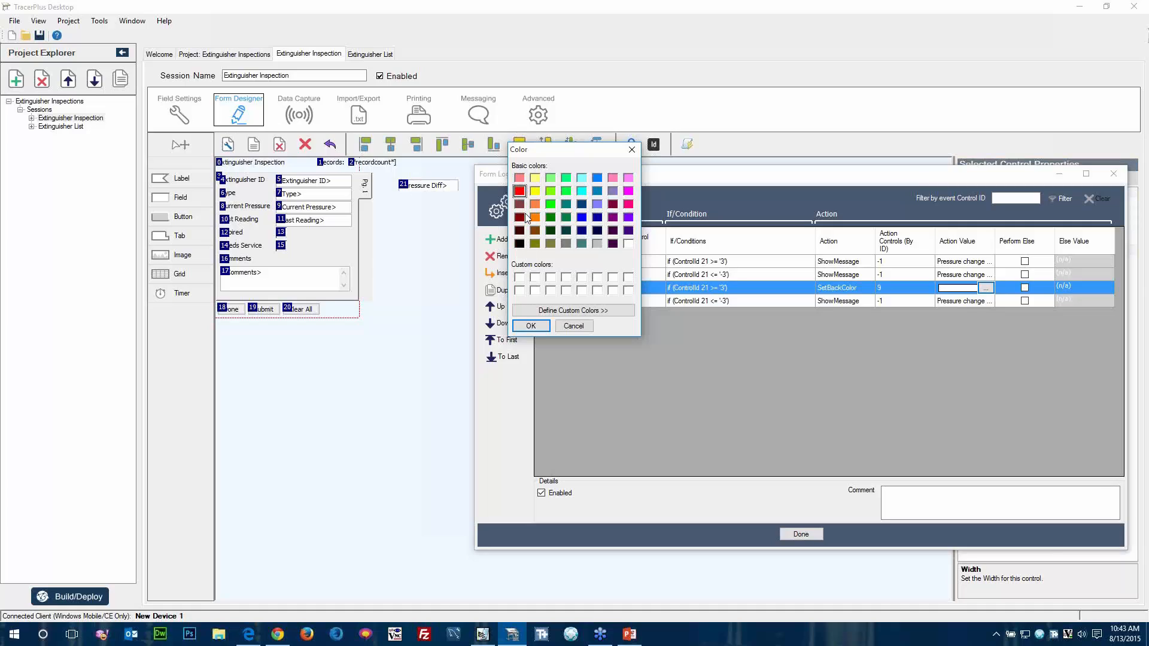
click(532, 326)
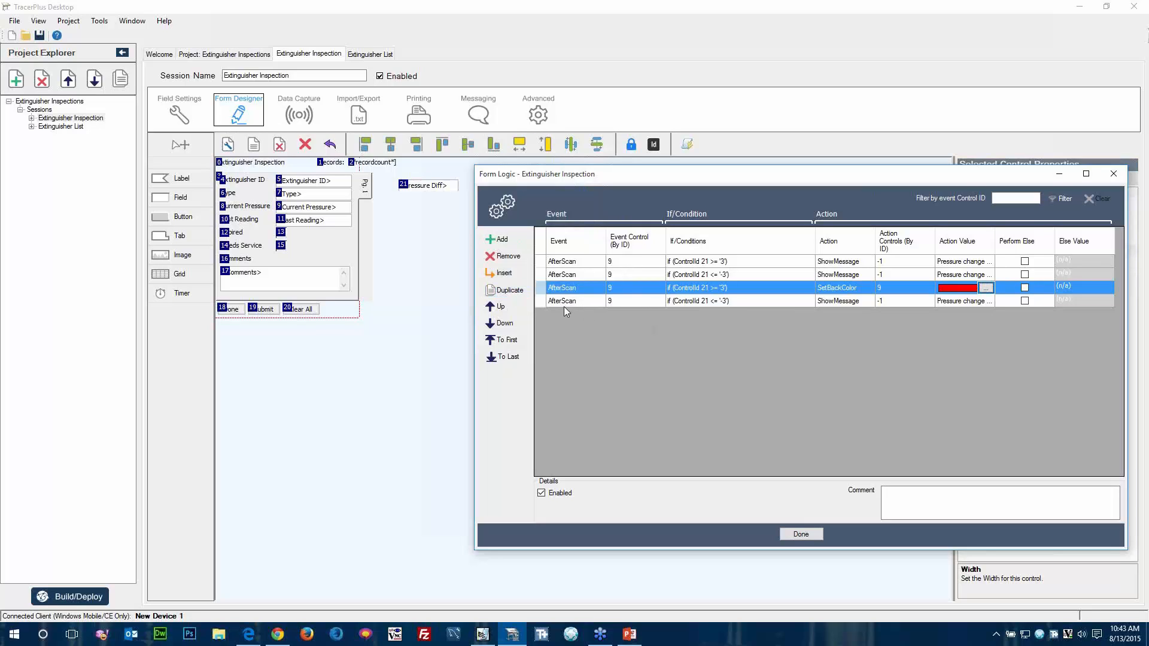
Set the duplicated <= -3 rule's action to SetBackColor with red as its colour.
click(848, 301)
click(871, 300)
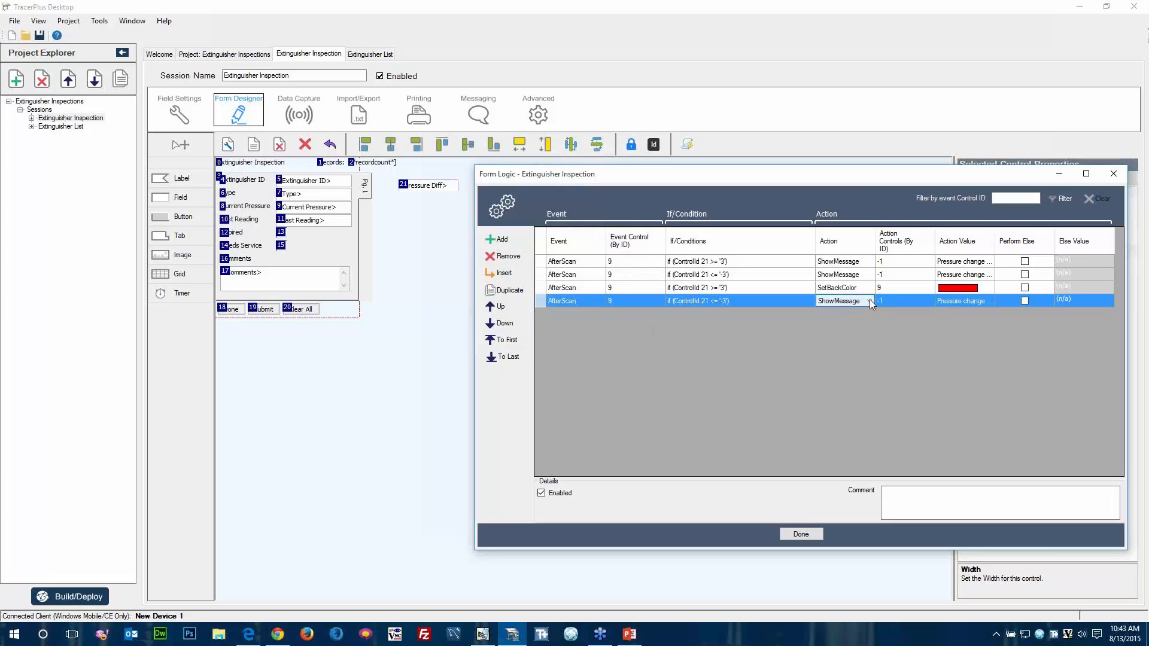
click(871, 299)
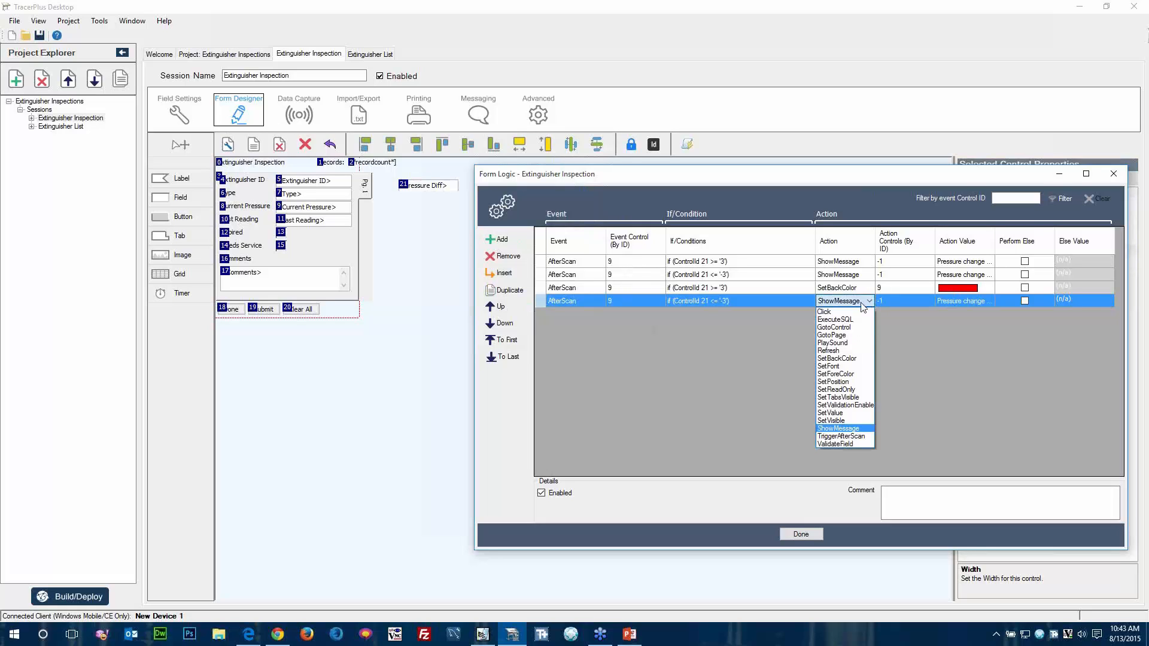
click(839, 358)
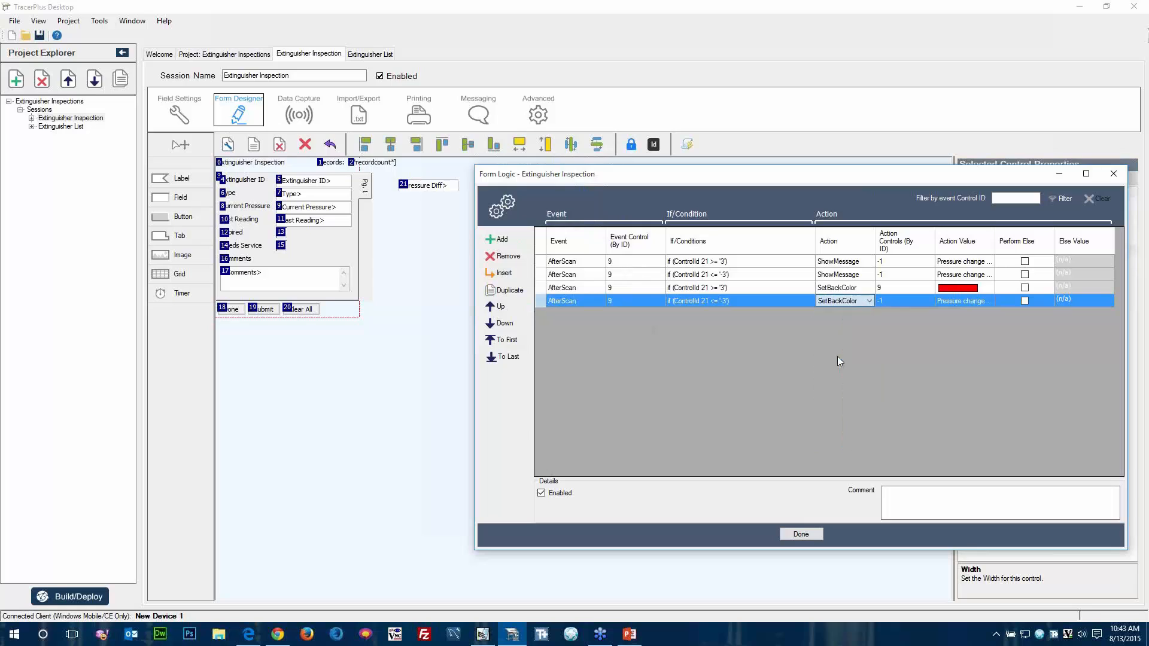
click(967, 302)
click(985, 303)
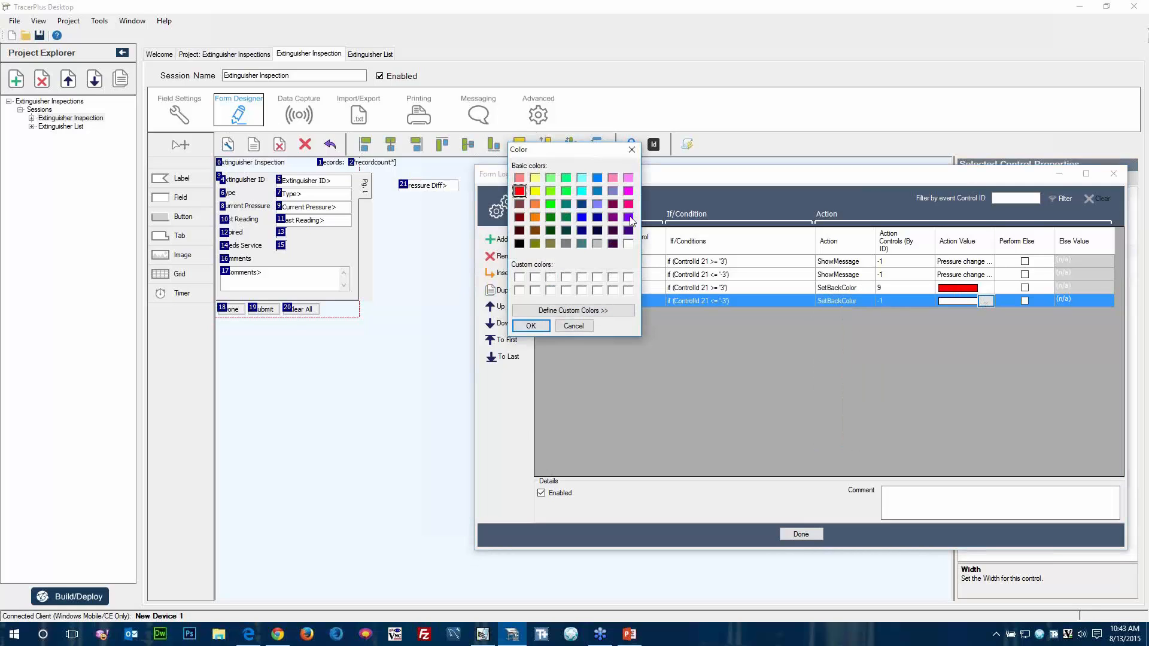
click(529, 325)
Set the action control of the <= -3 SetBackColor rule to 9.
click(882, 289)
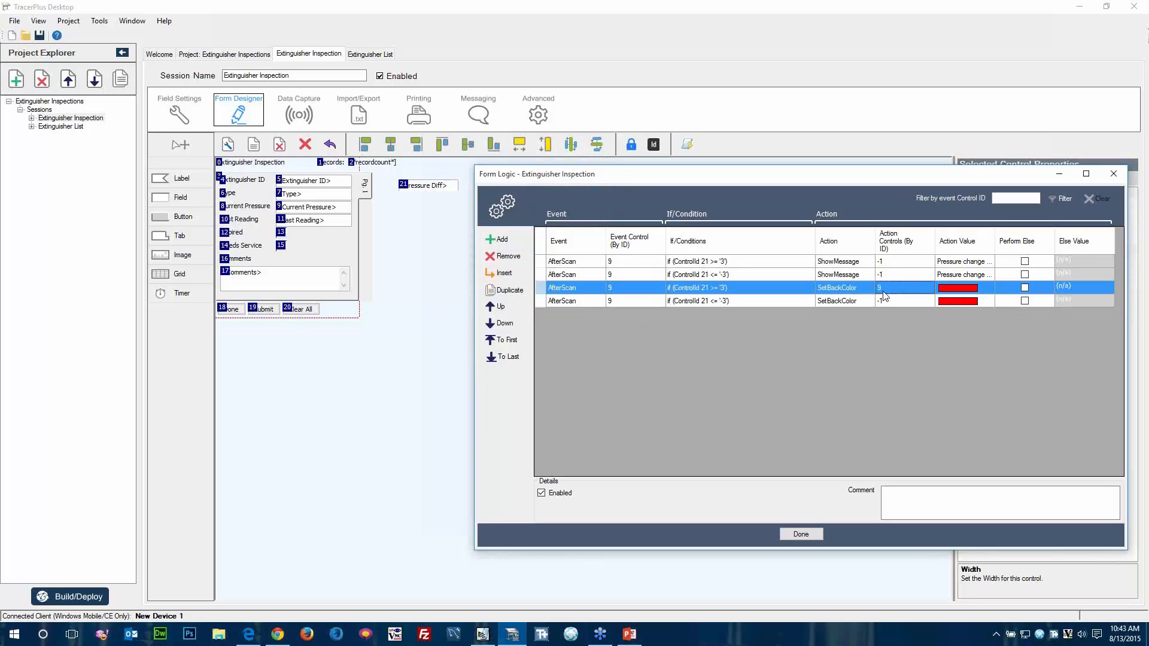
click(885, 301)
click(888, 302)
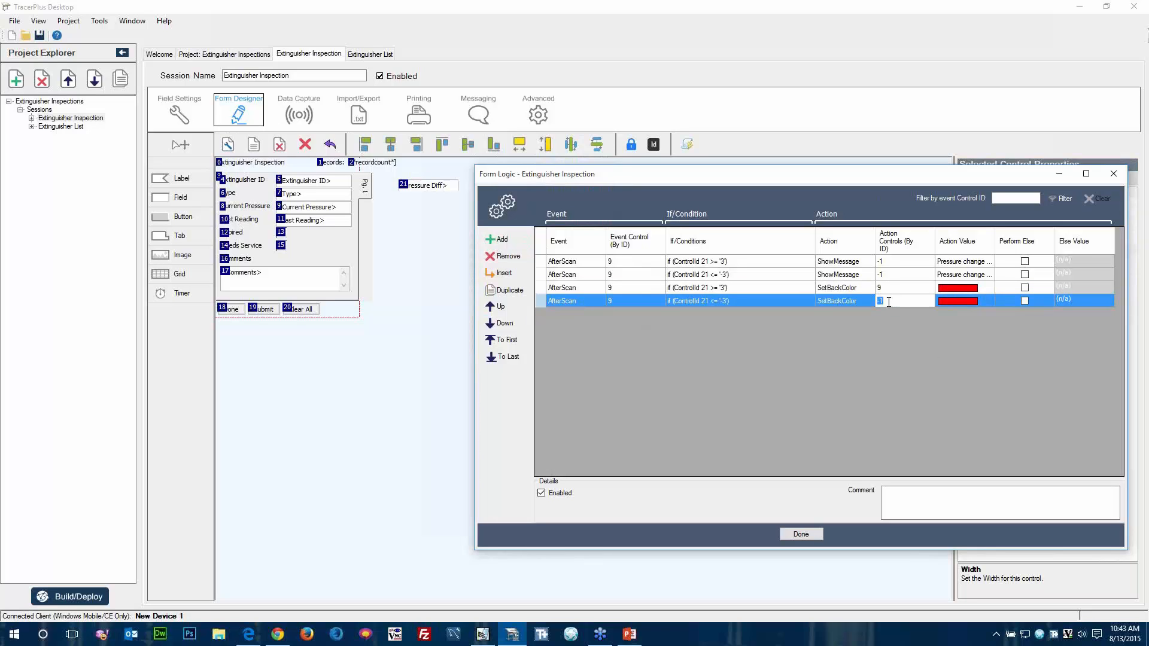
key(Tab)
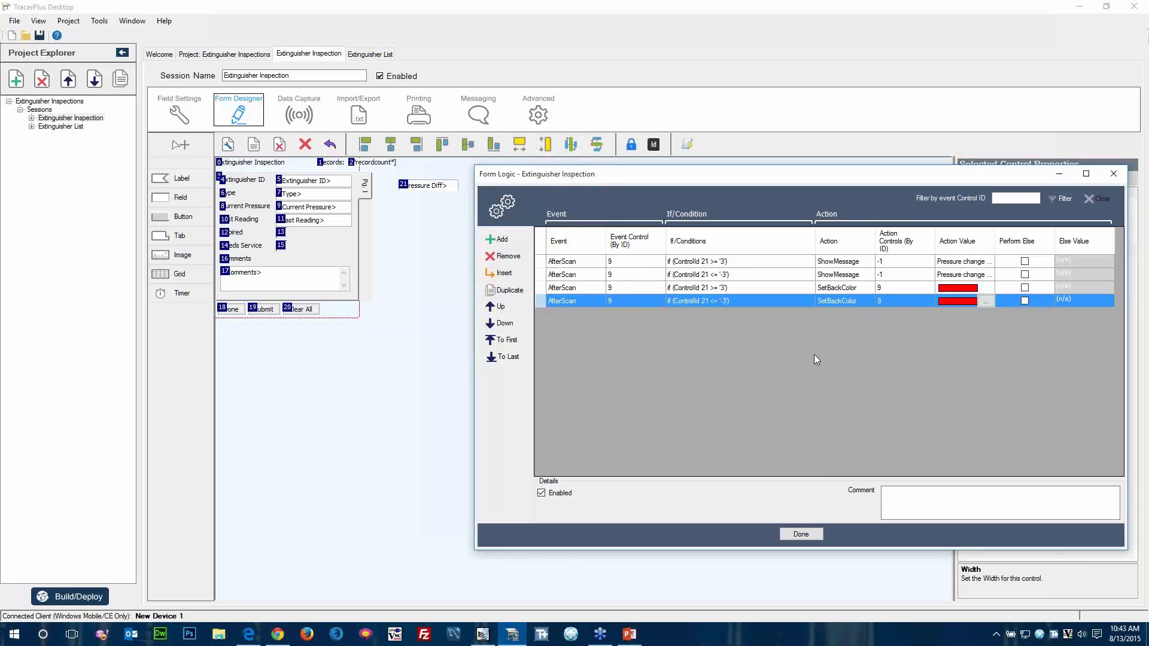
Build the updated project, deploy it to the connected Windows Mobile device, and close the deployment options.
click(79, 604)
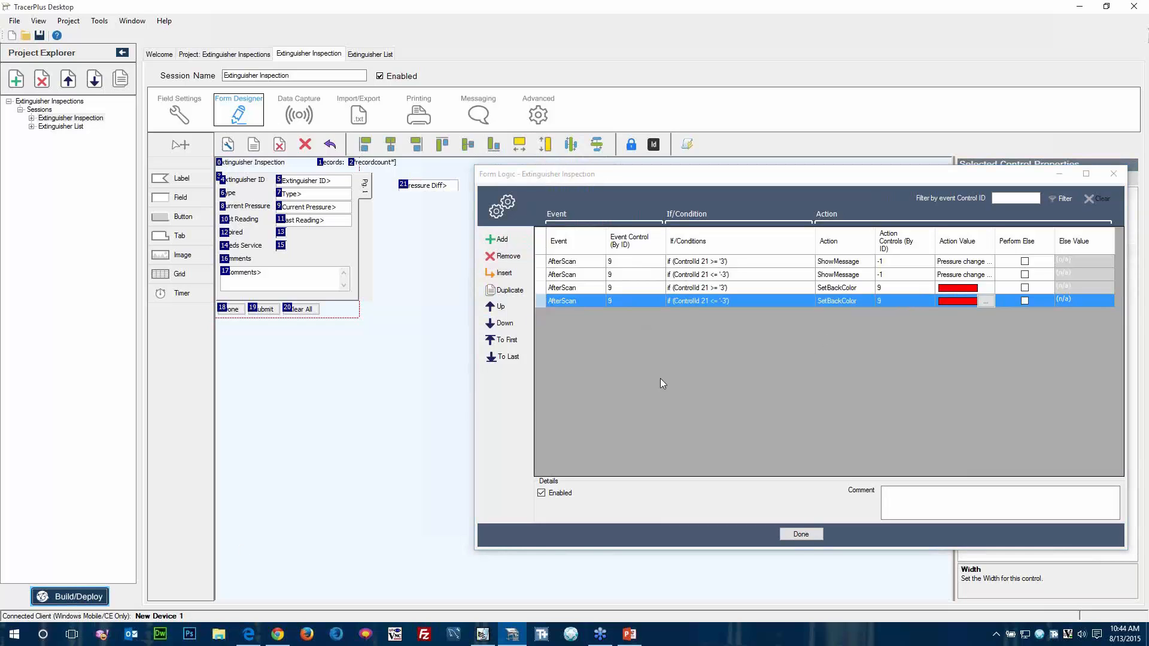
click(598, 403)
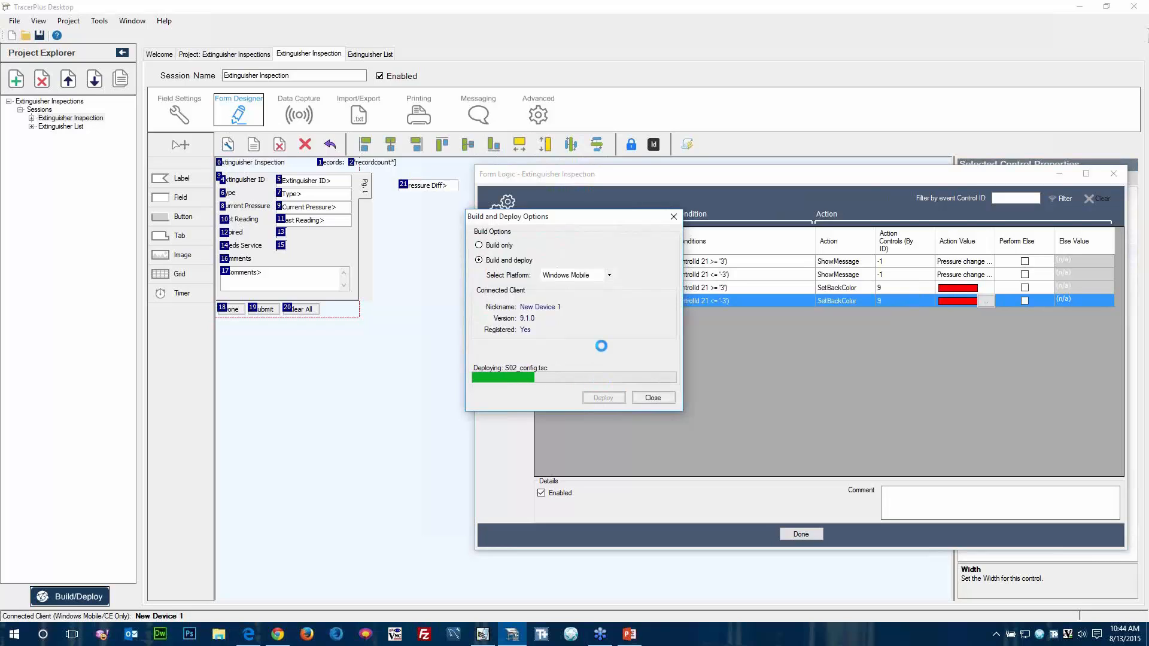
click(653, 398)
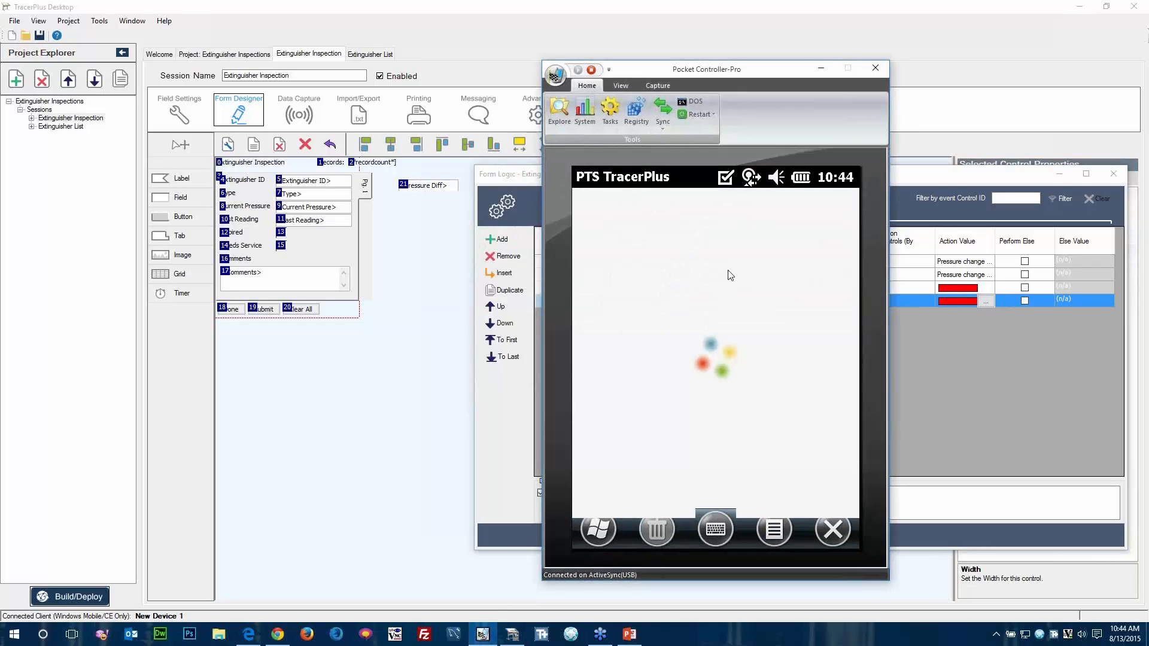
Open Extinguisher Inspection on the device, enter extinguisher ID 1001 with a Current Pressure of 27, and dismiss the warning.
click(616, 277)
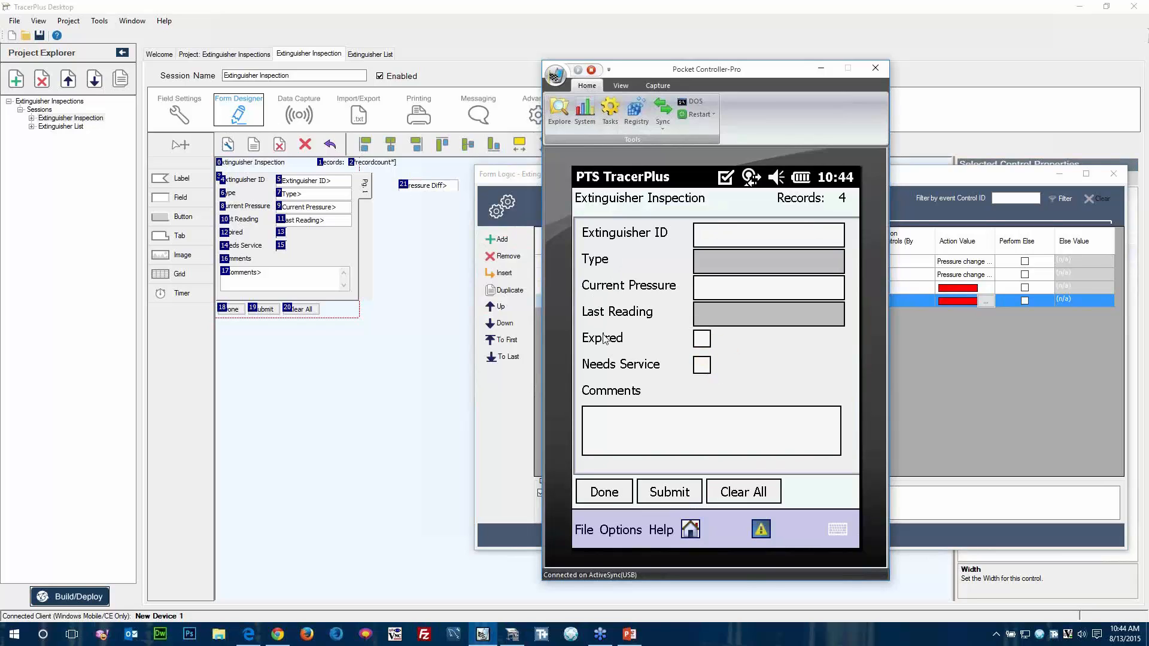
text(1001)
key(Return)
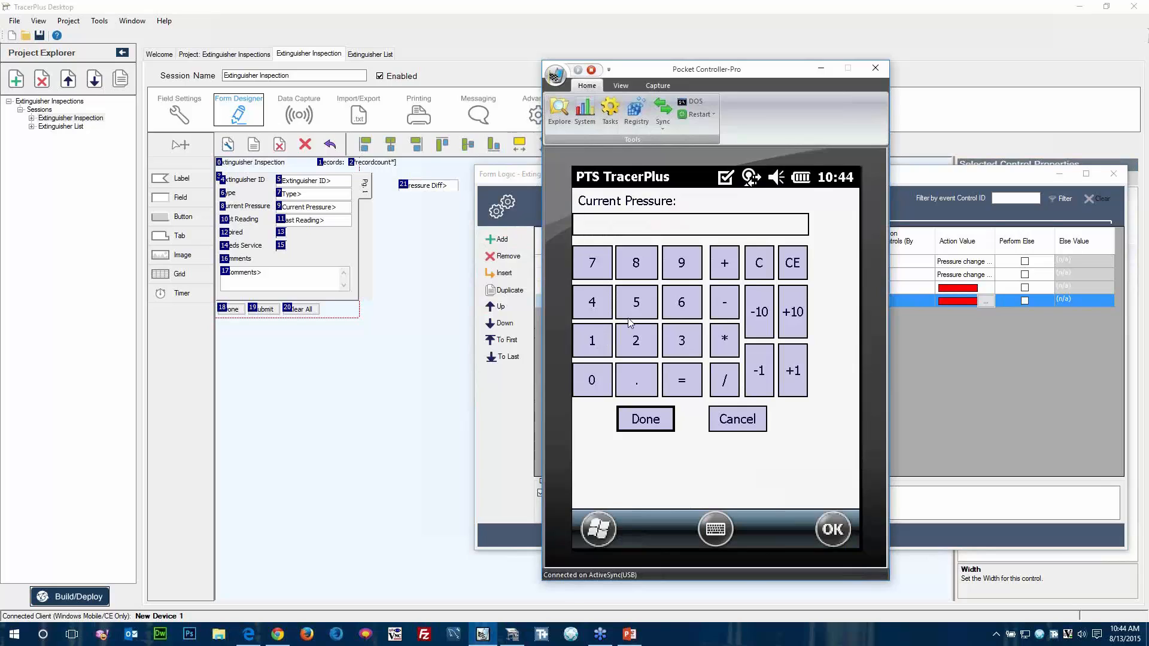
click(637, 346)
click(602, 271)
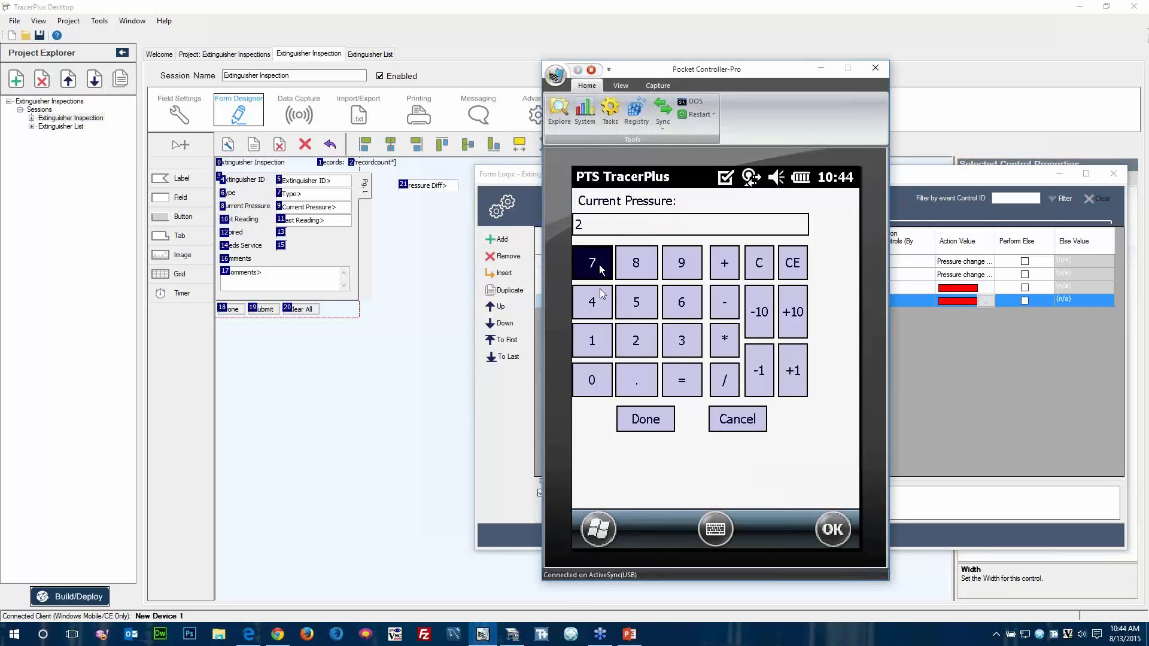
click(643, 417)
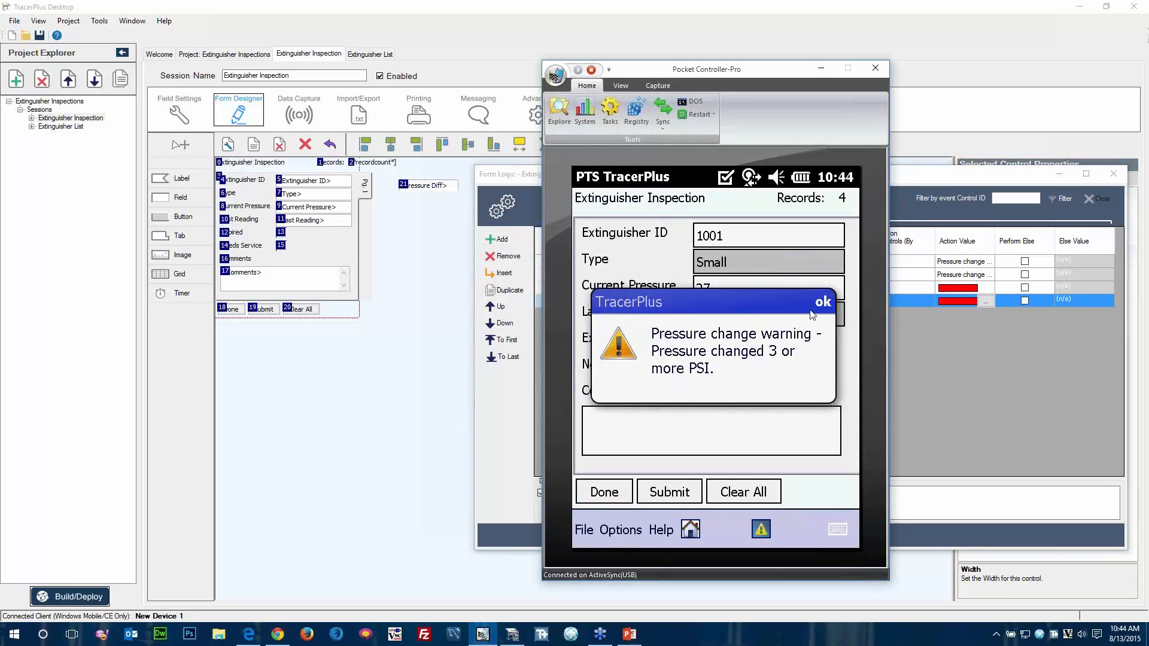
click(826, 303)
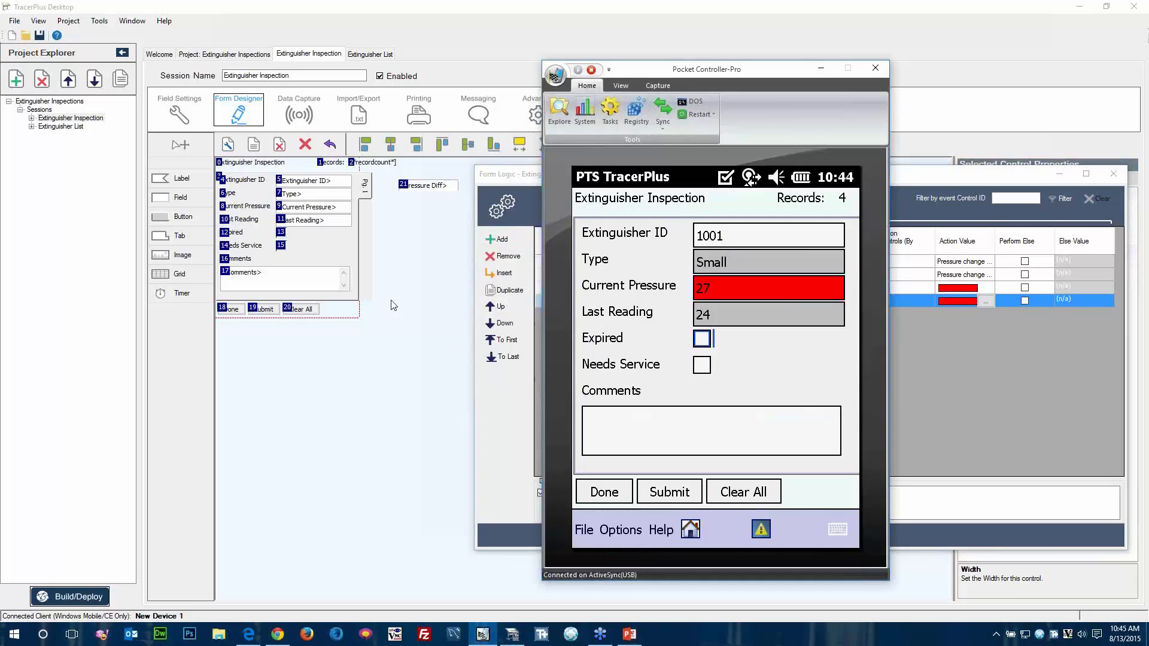
Add a button below the Pressure Diff field outside the form area and set its caption to Email.
click(191, 216)
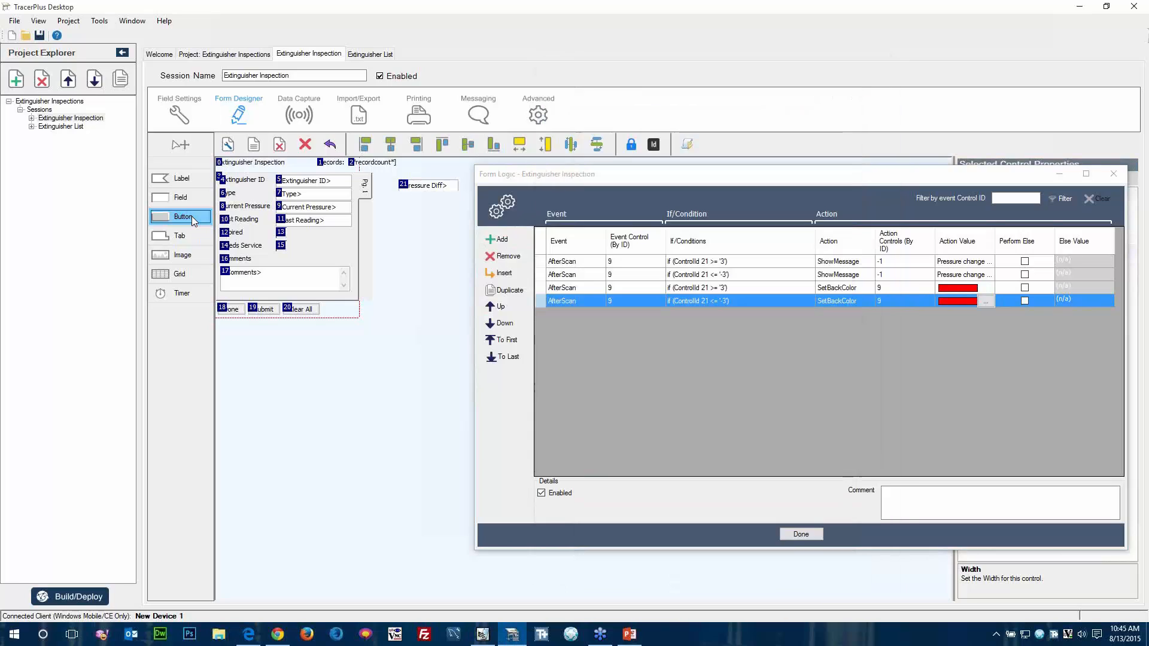
click(403, 209)
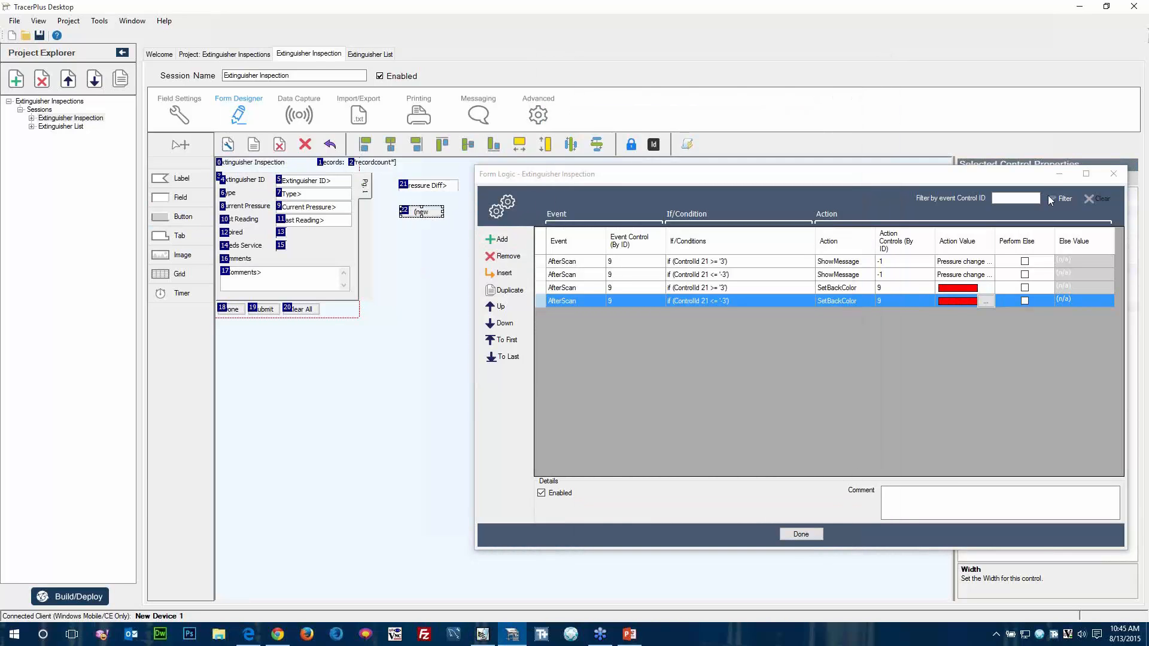
click(1058, 174)
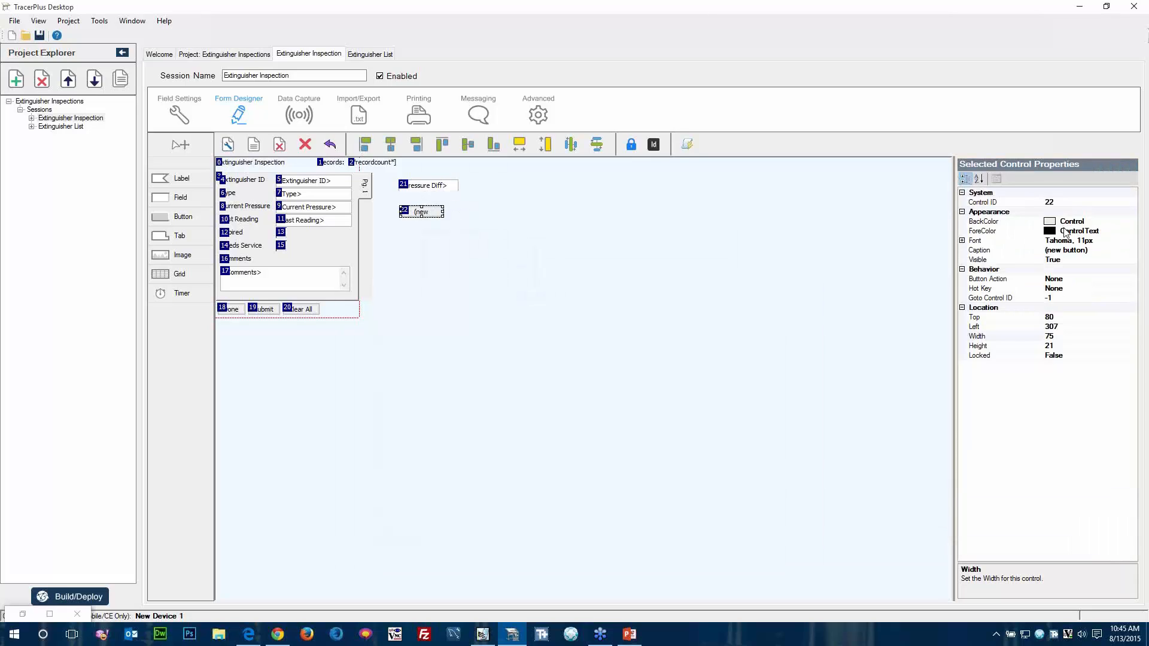
click(1089, 249)
drag(1073, 250, 980, 257)
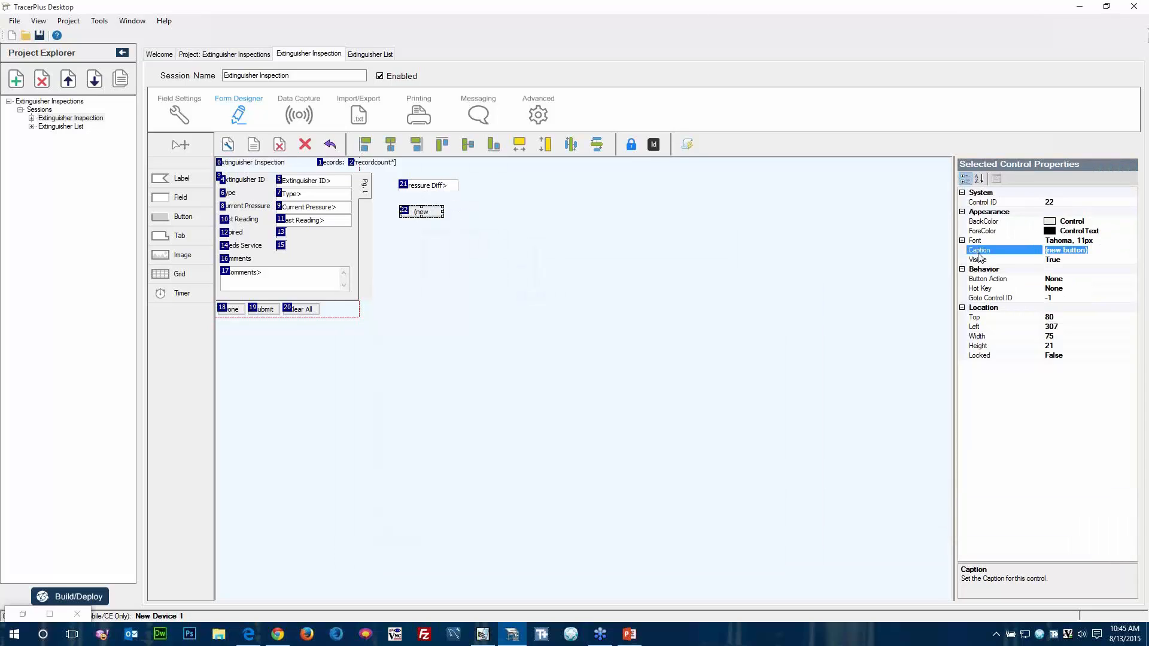
text(Email)
key(Down)
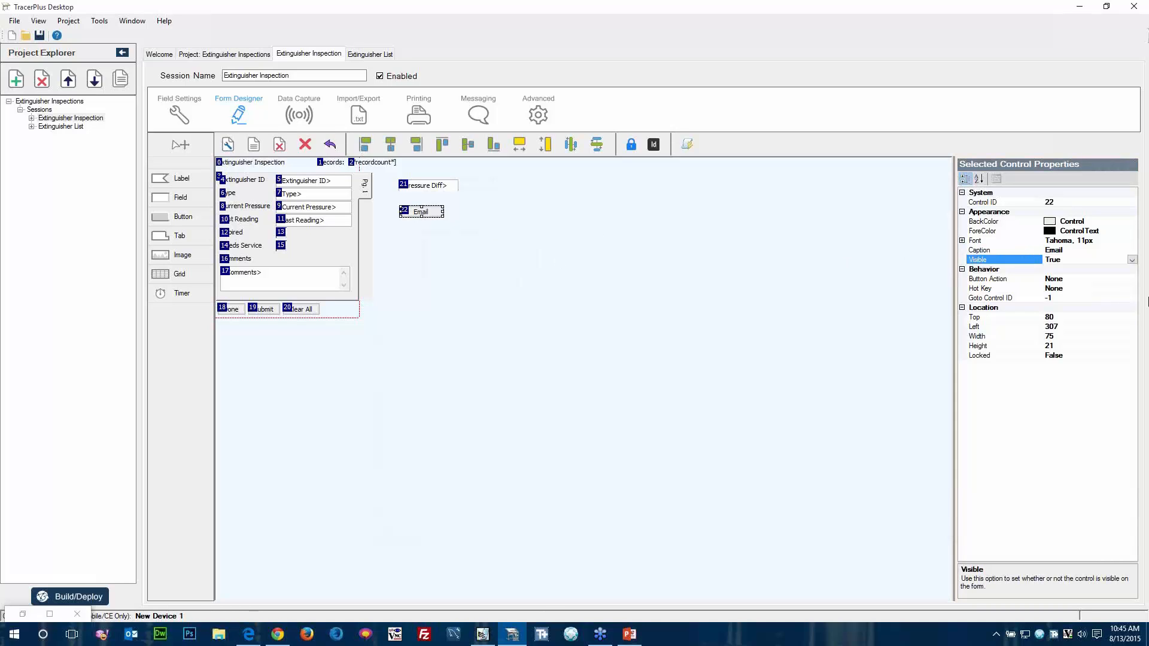
Set the Email button's action to SendMessage and check which reports are available for it to use.
click(1132, 280)
click(1132, 279)
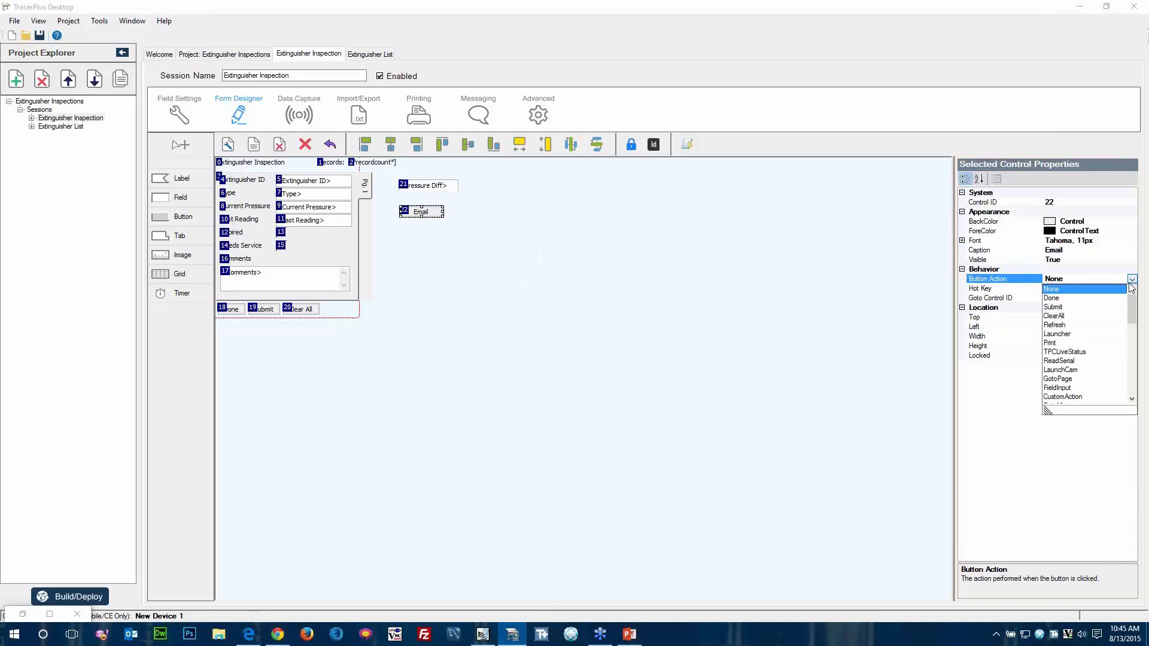
scroll(1089, 320, down, 3)
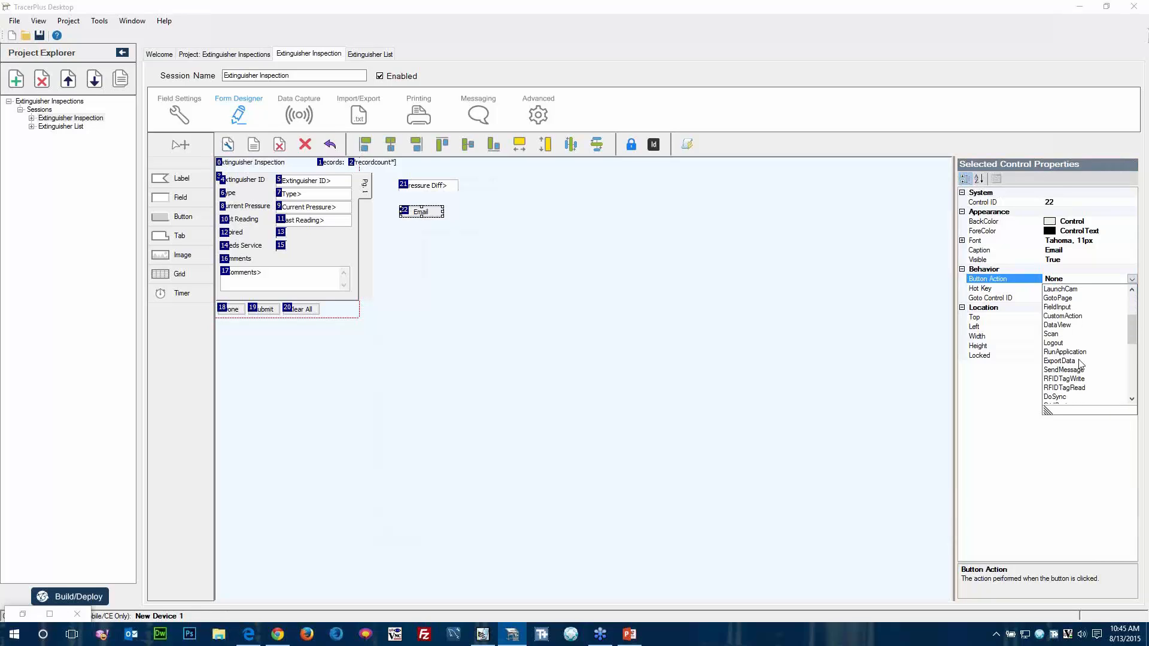
click(1071, 370)
click(1103, 309)
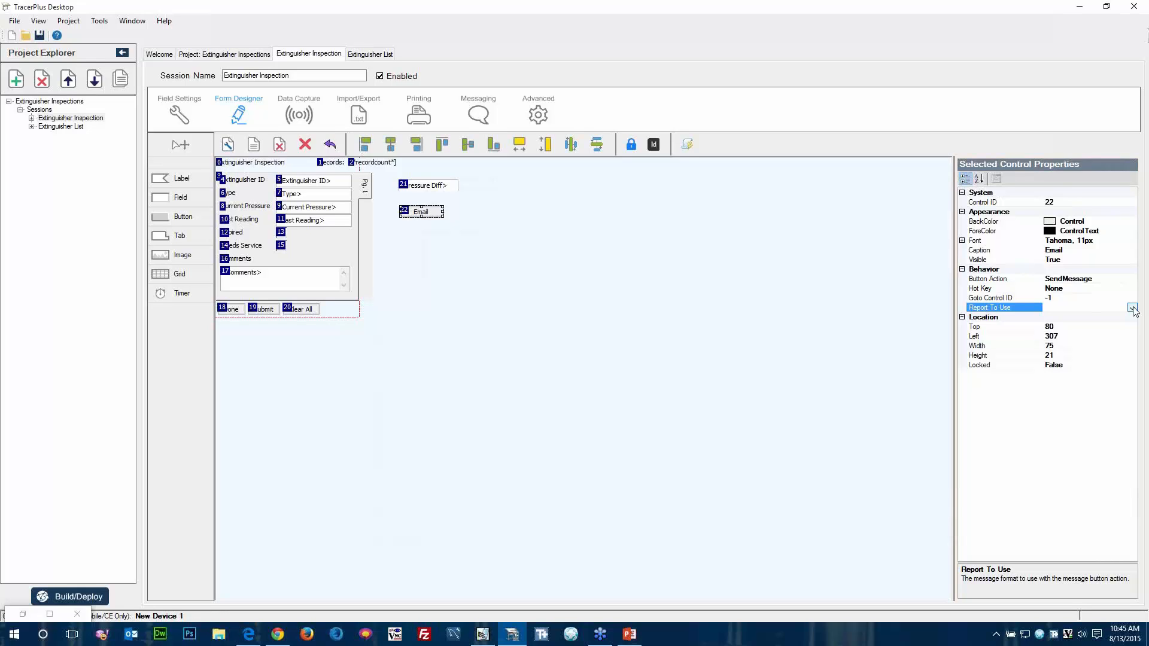
click(1133, 309)
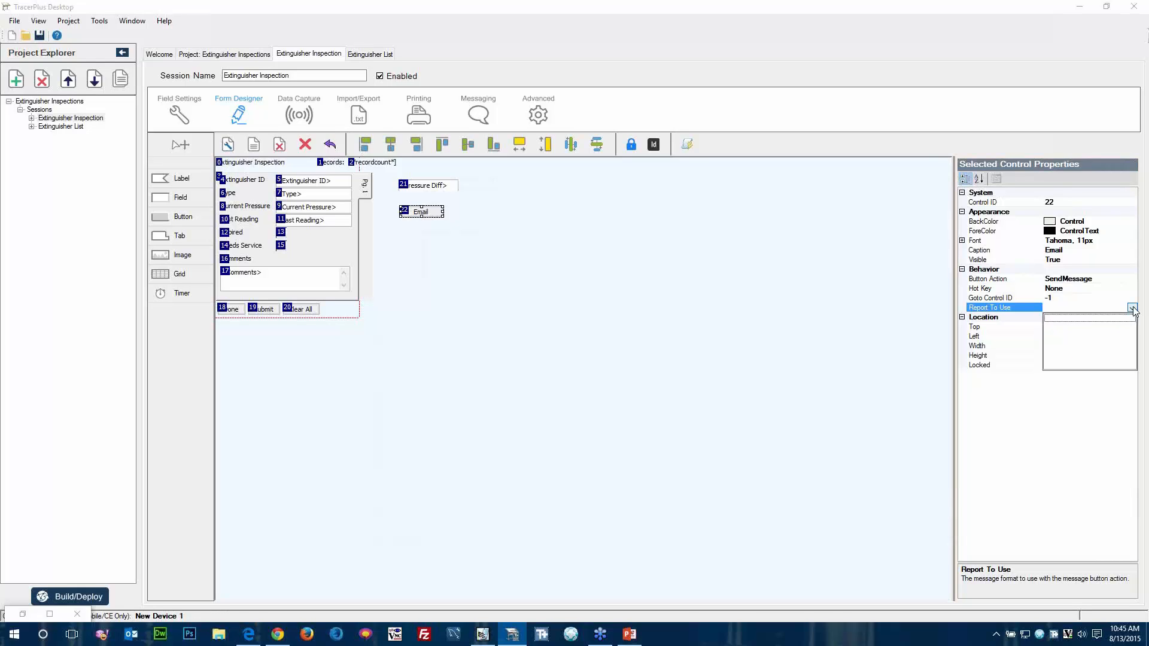
click(1133, 309)
click(739, 297)
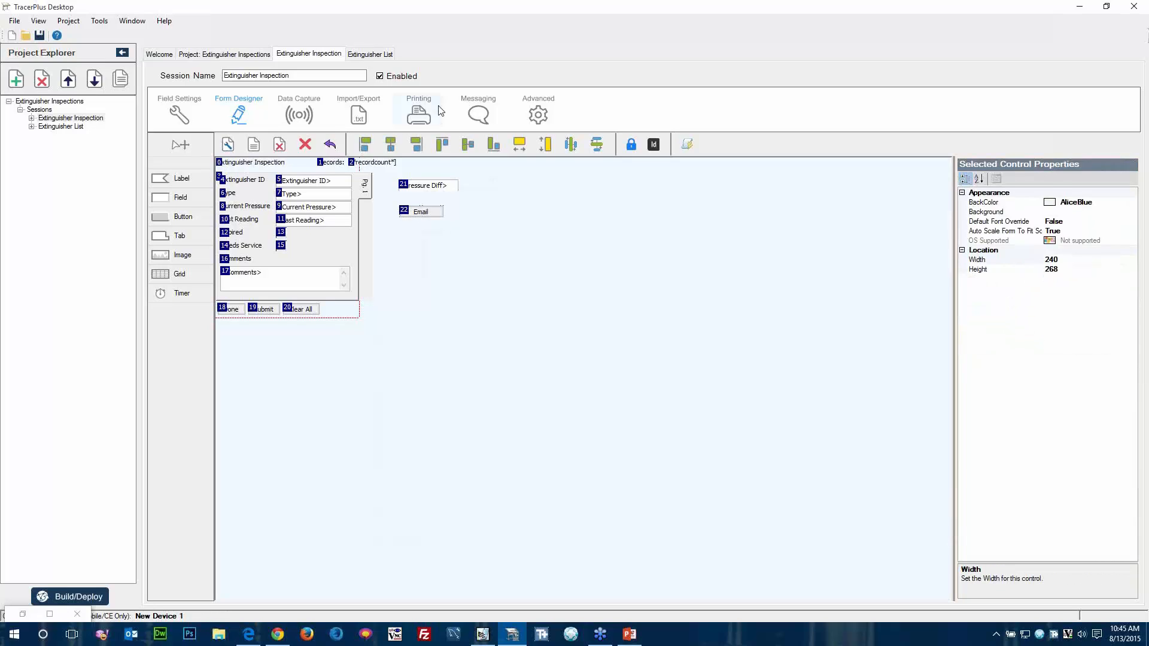
Enable messaging for the Extinguisher Inspection session and add Item Inspection.rpt as its report.
click(486, 111)
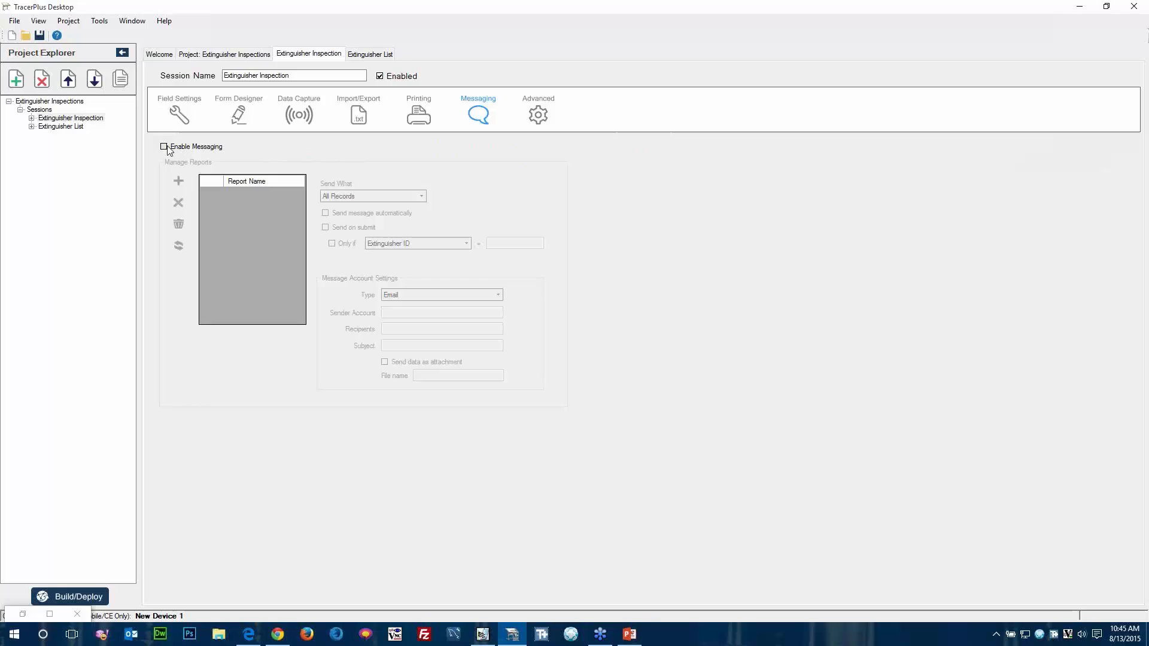
click(174, 149)
click(178, 181)
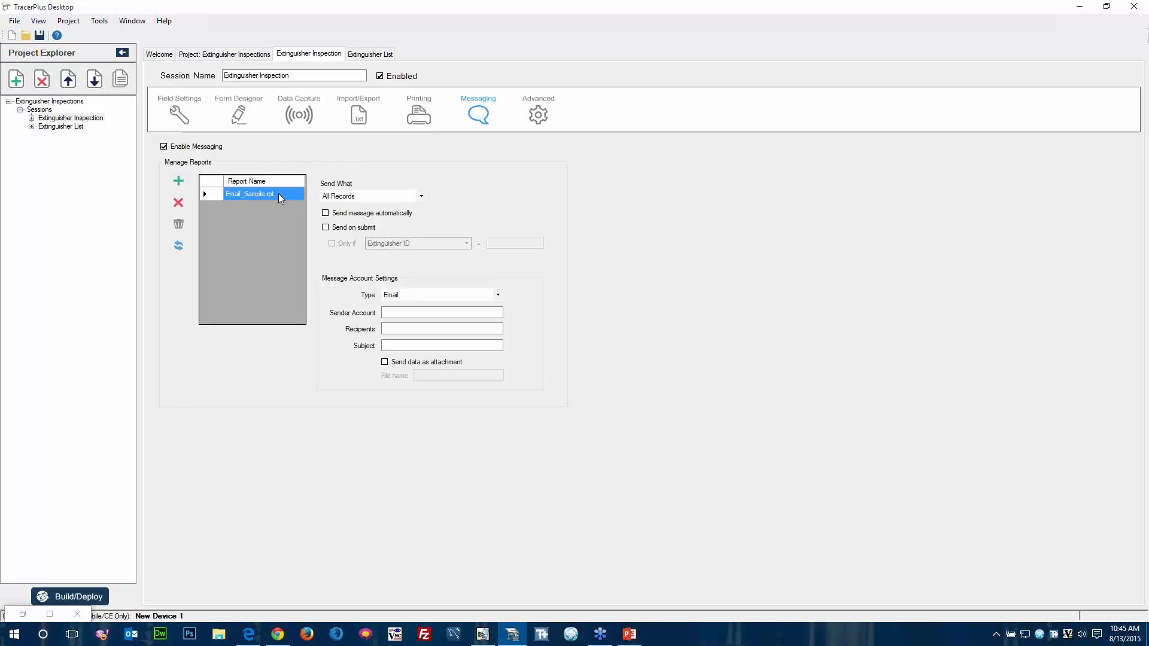
click(278, 193)
click(298, 195)
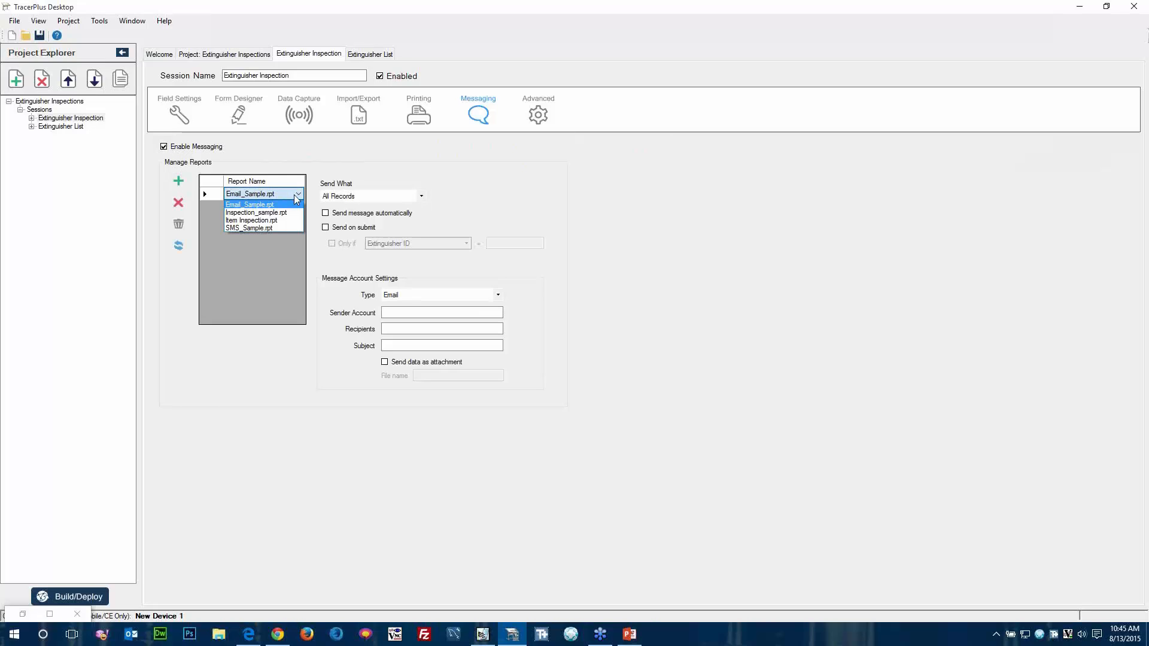
click(254, 221)
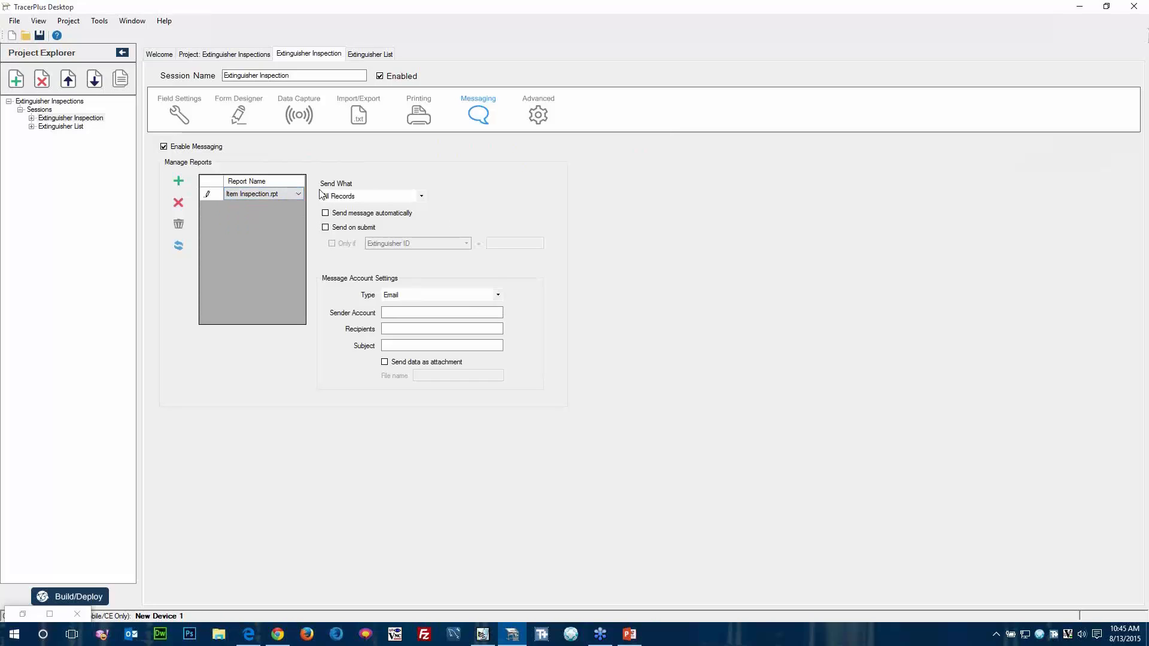
Configure the report to send the Current Record automatically, keeping Email as the message type.
click(421, 196)
click(363, 217)
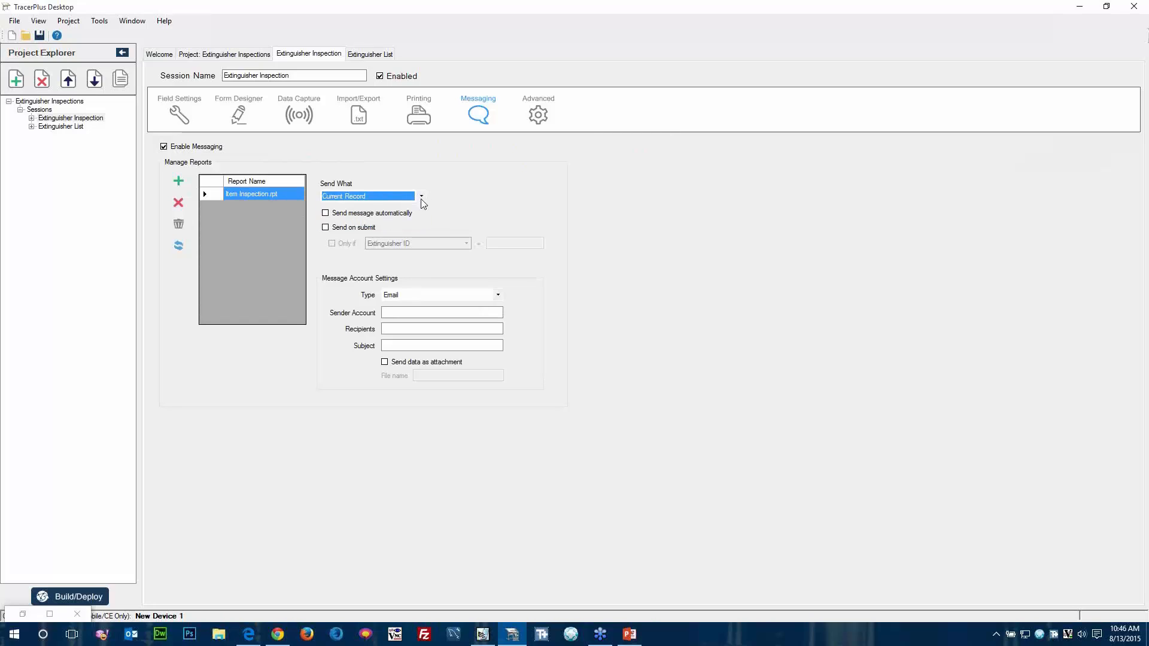
click(328, 213)
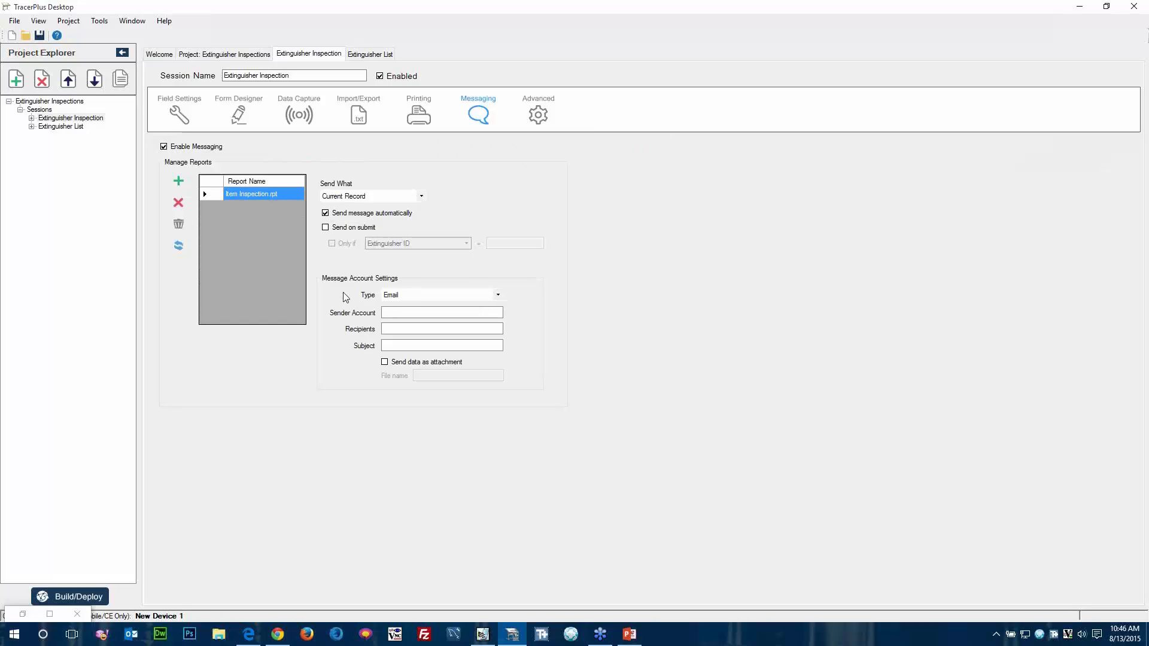
click(500, 296)
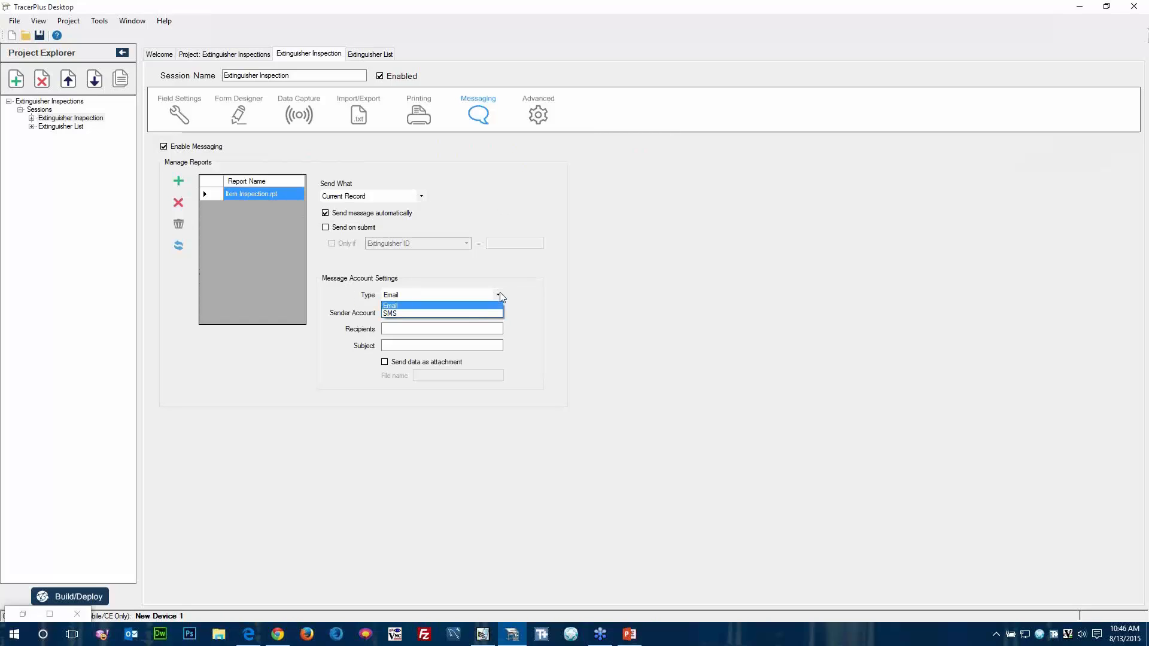
click(514, 296)
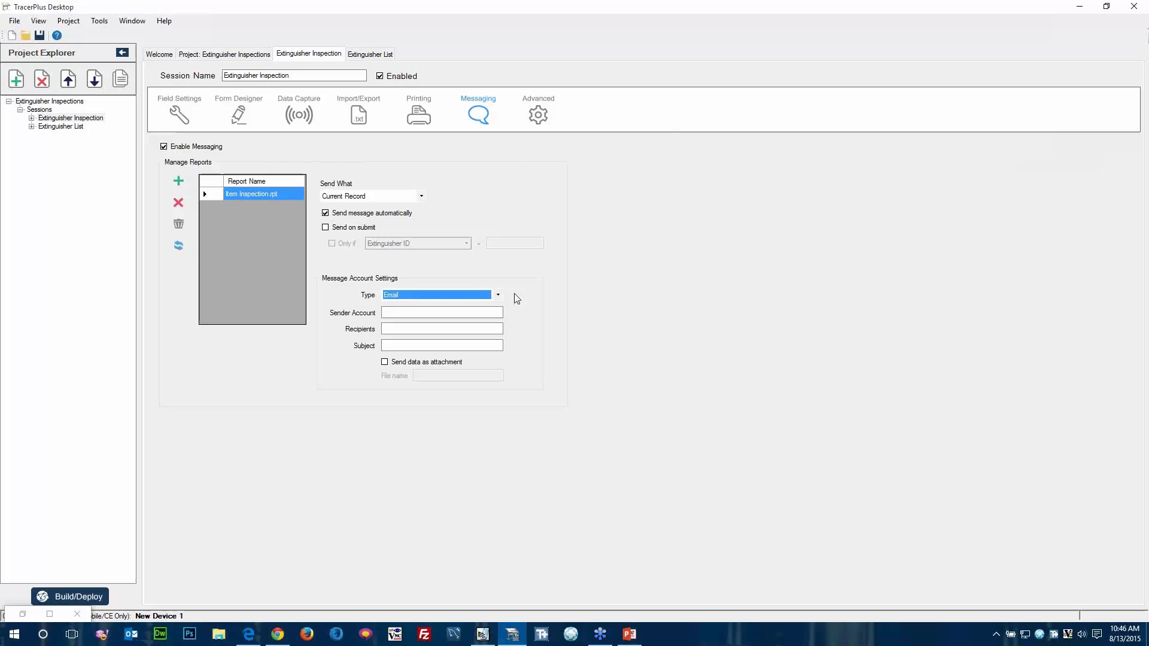
Set the message's sender account to Activesync and enter the recipient's e-mail address.
click(418, 314)
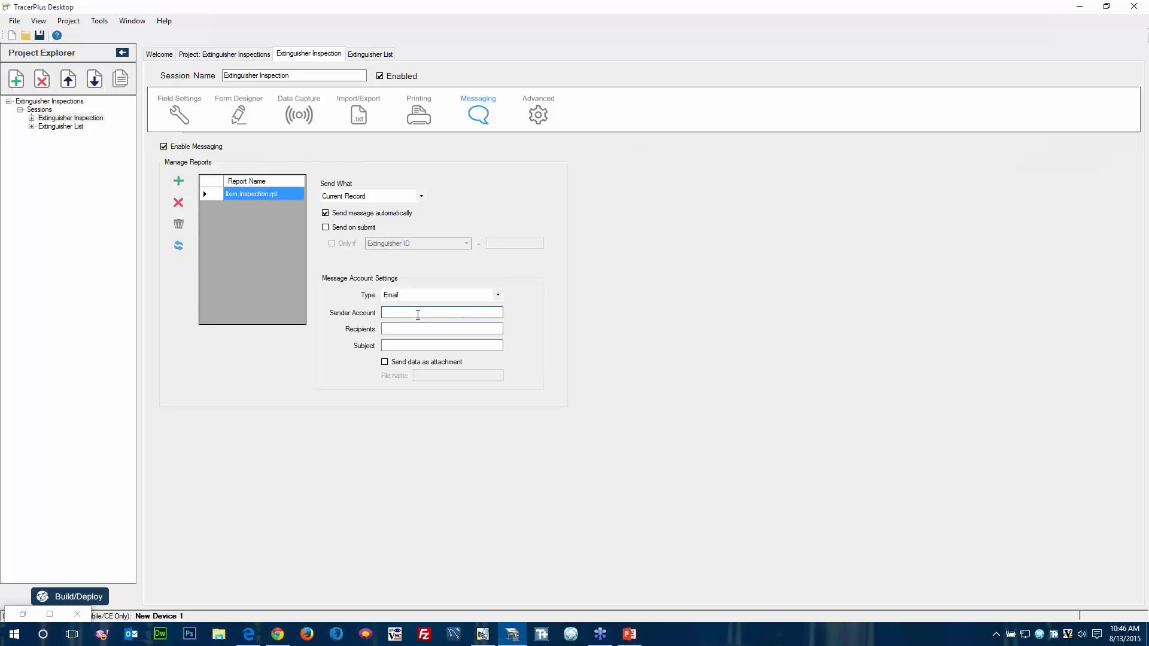
text(Activesync)
key(Tab)
click(399, 329)
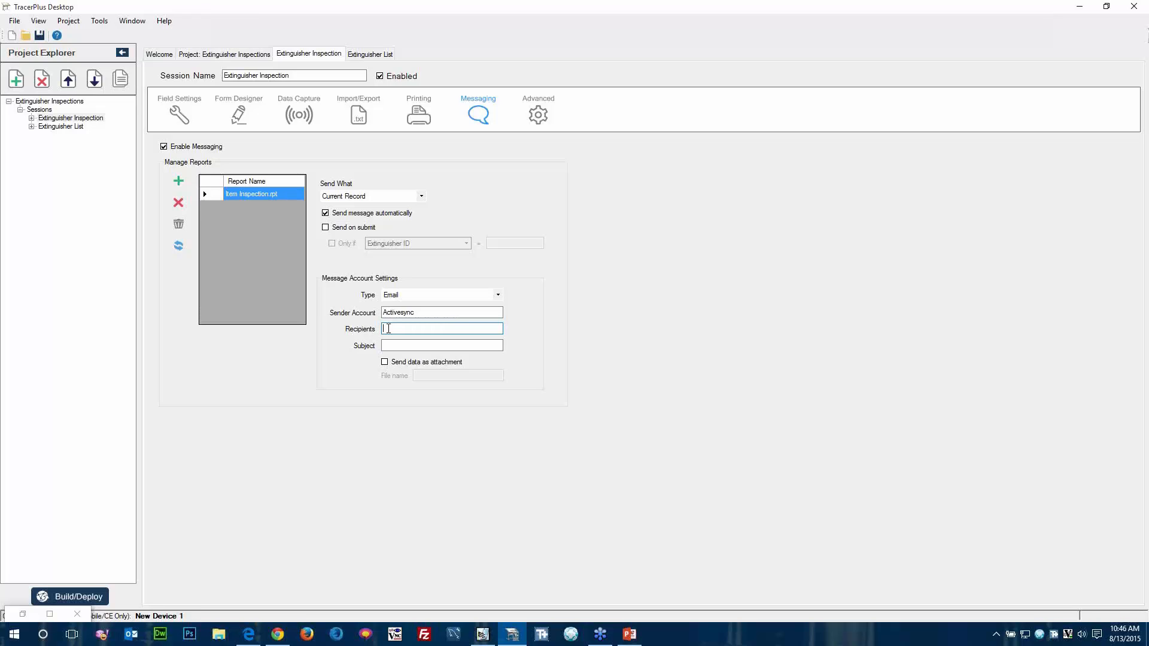
Set the message subject to "Extinguisher Needs Service".
text(tingu)
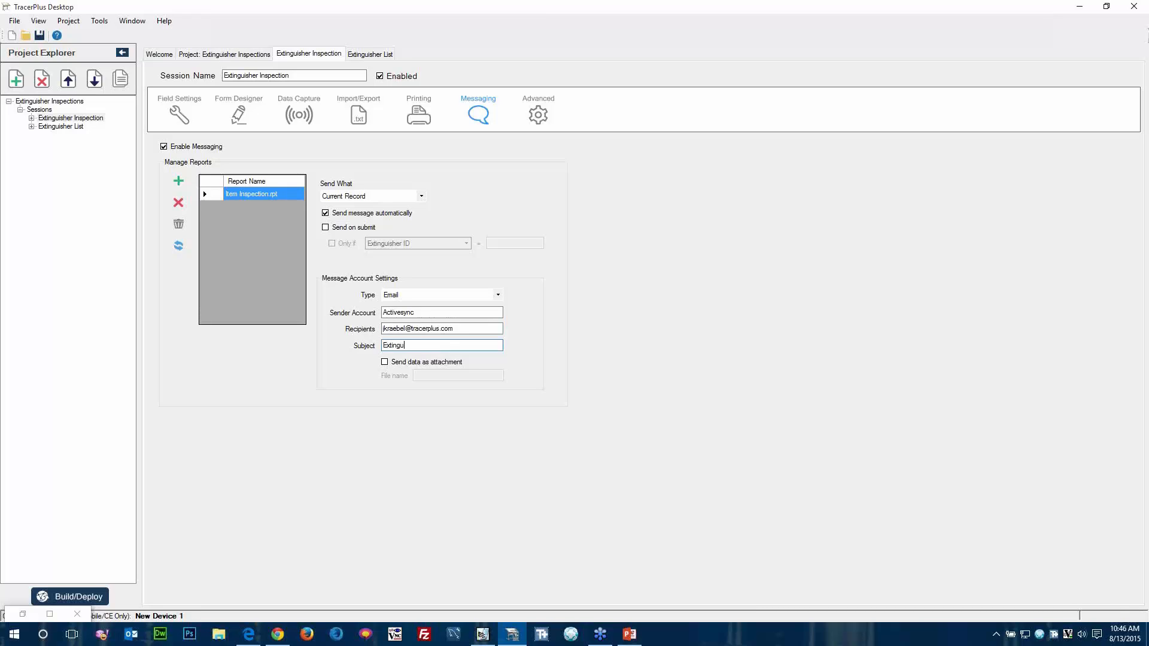
text(isher Needs Service)
key(Tab)
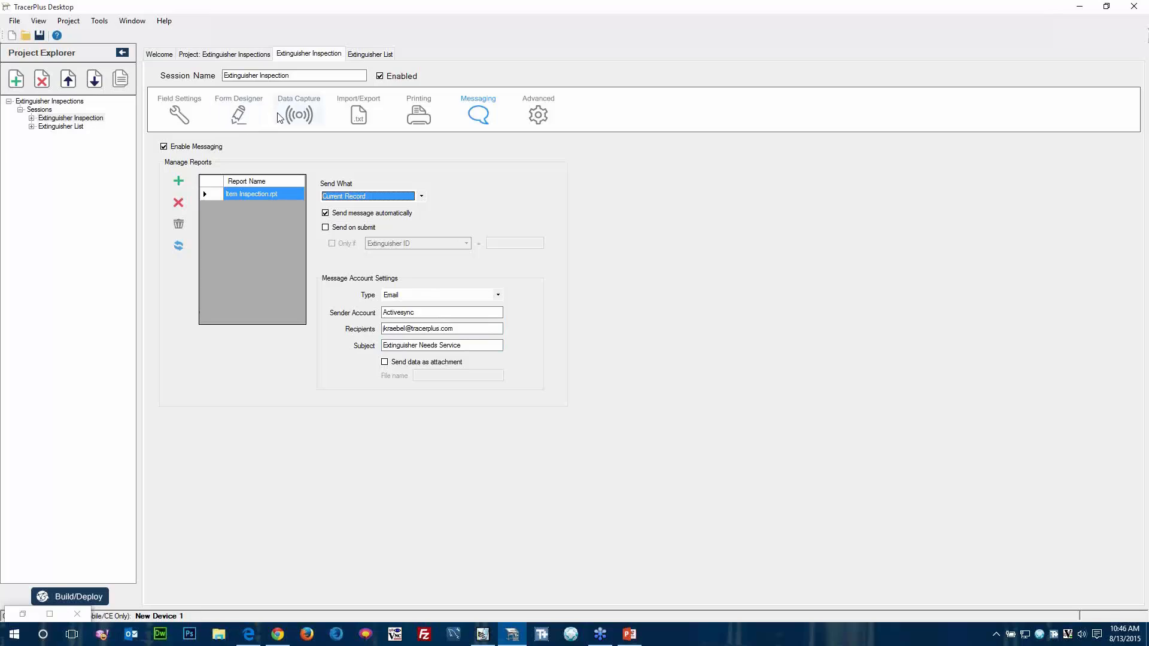
Return to the form design and assign Item Inspection.rpt as the Email button's report.
click(242, 114)
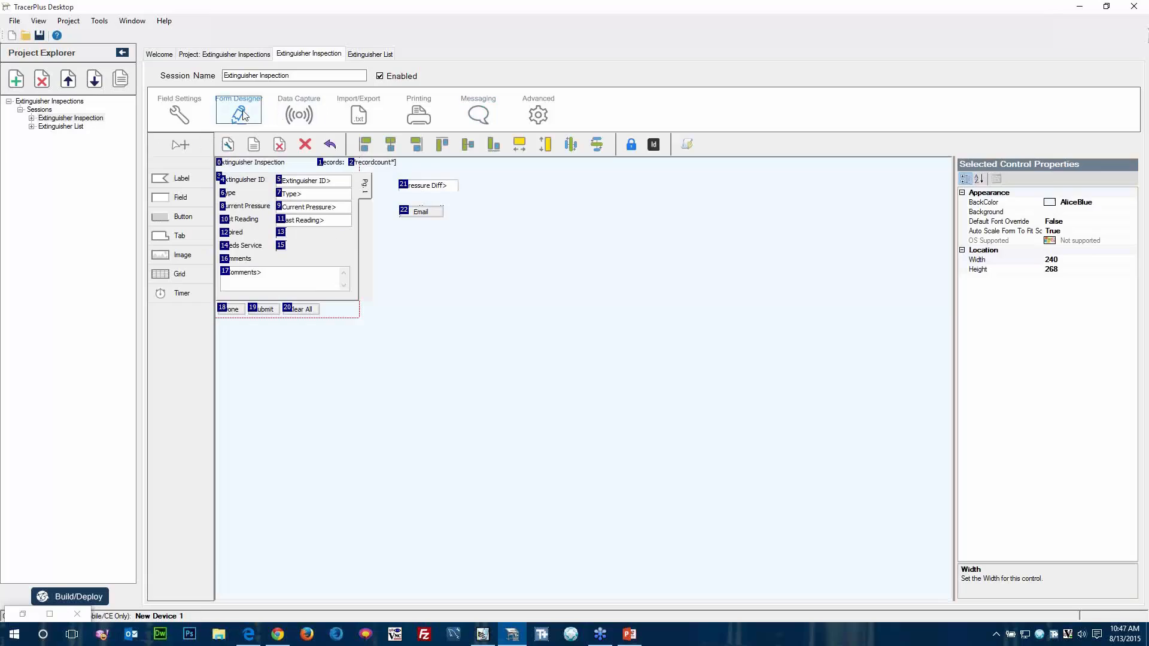
click(427, 210)
click(1134, 308)
click(1134, 308)
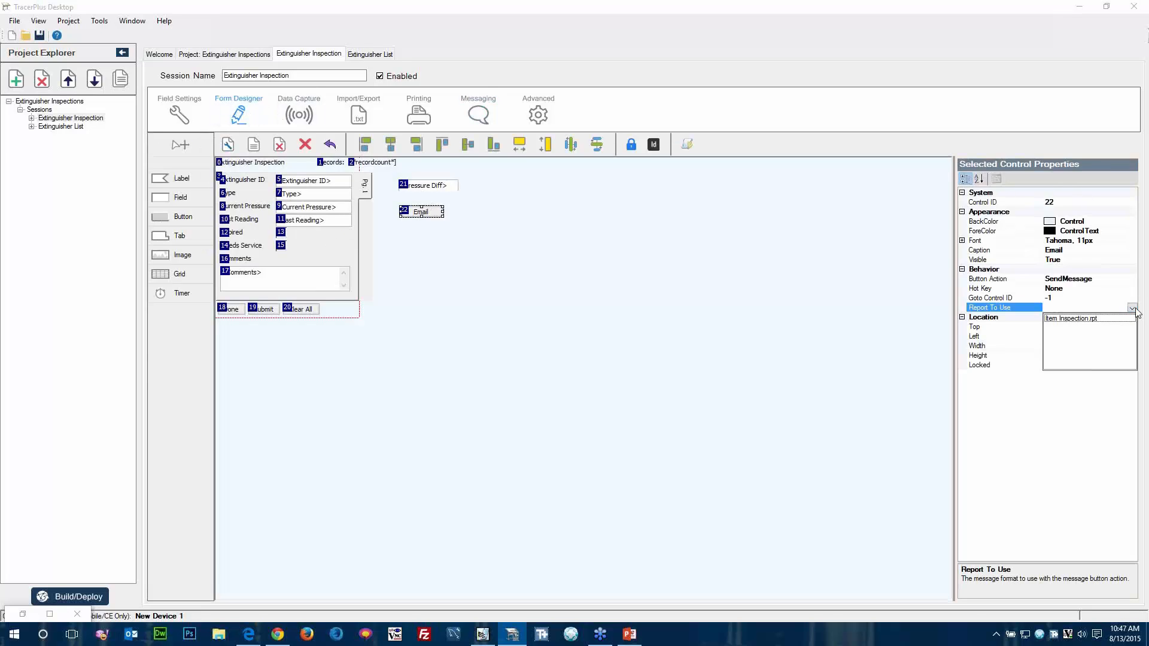
click(1071, 318)
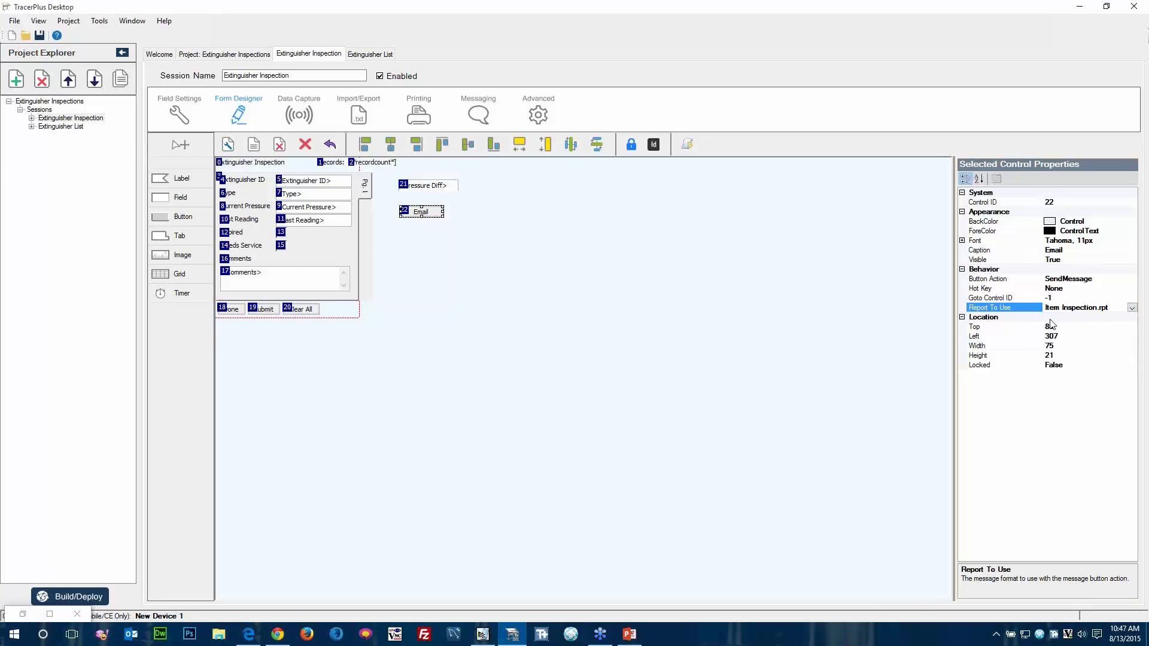
click(623, 326)
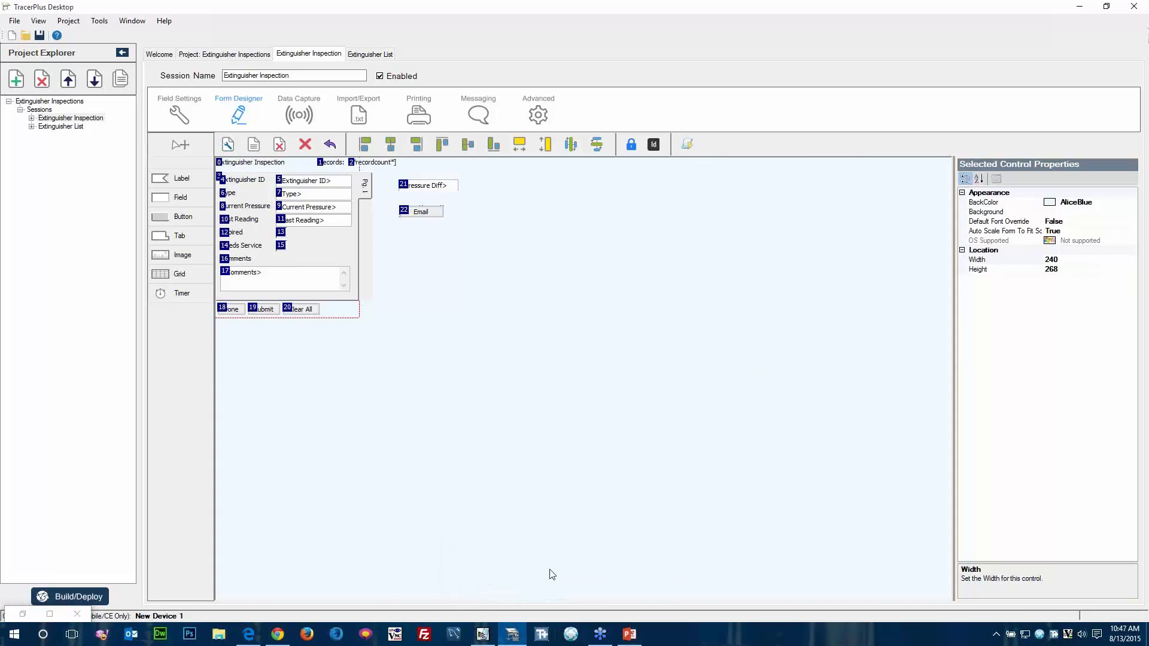
Bring the minimized Form Logic window back into view and move it slightly higher over the form.
click(1079, 7)
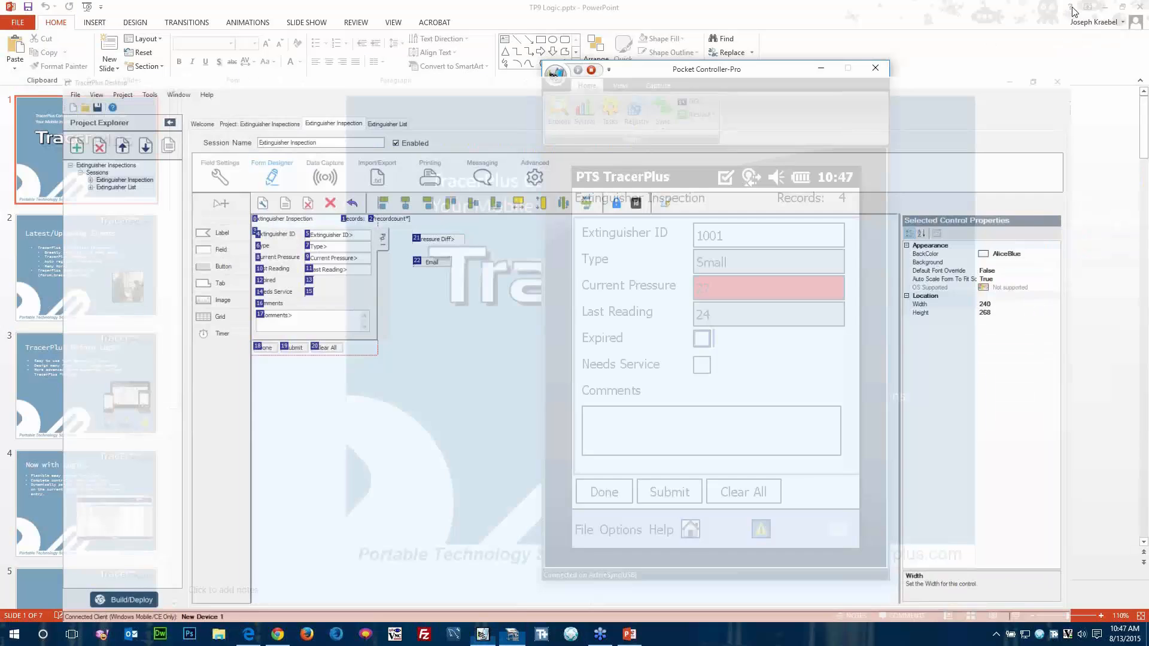
click(1106, 8)
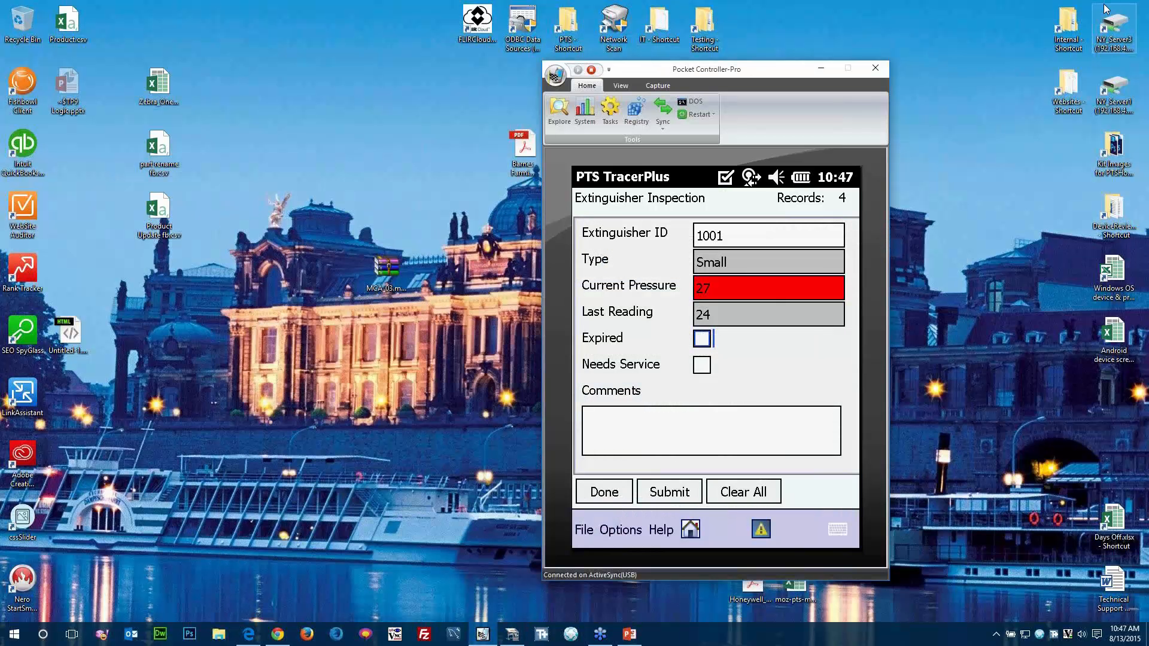
click(513, 636)
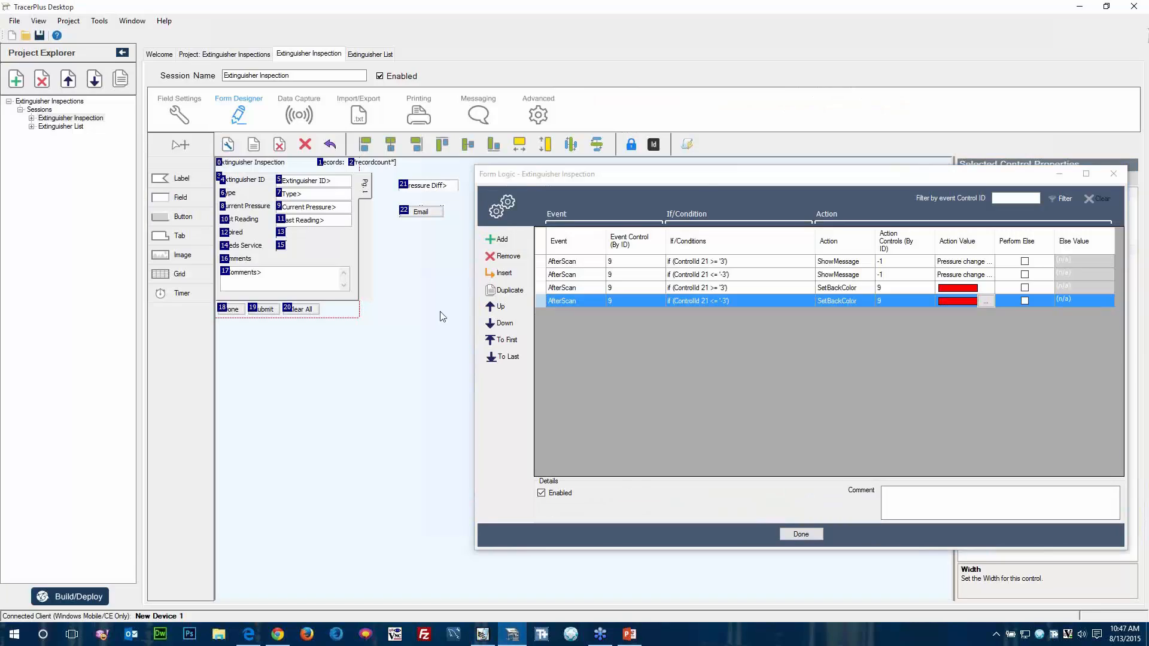
mouse_move(693, 181)
mouse_down()
mouse_move(711, 172)
mouse_move(694, 161)
mouse_up()
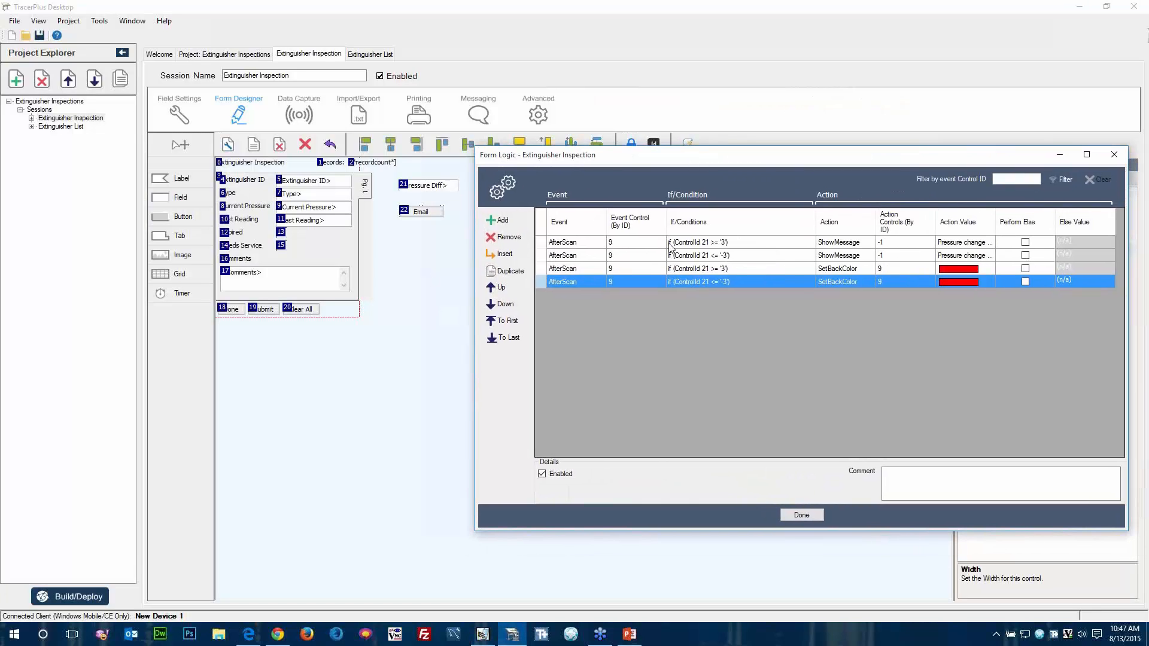
Add a new form logic rule after the SetBackColor rules and set its event to OnSubmit.
click(504, 223)
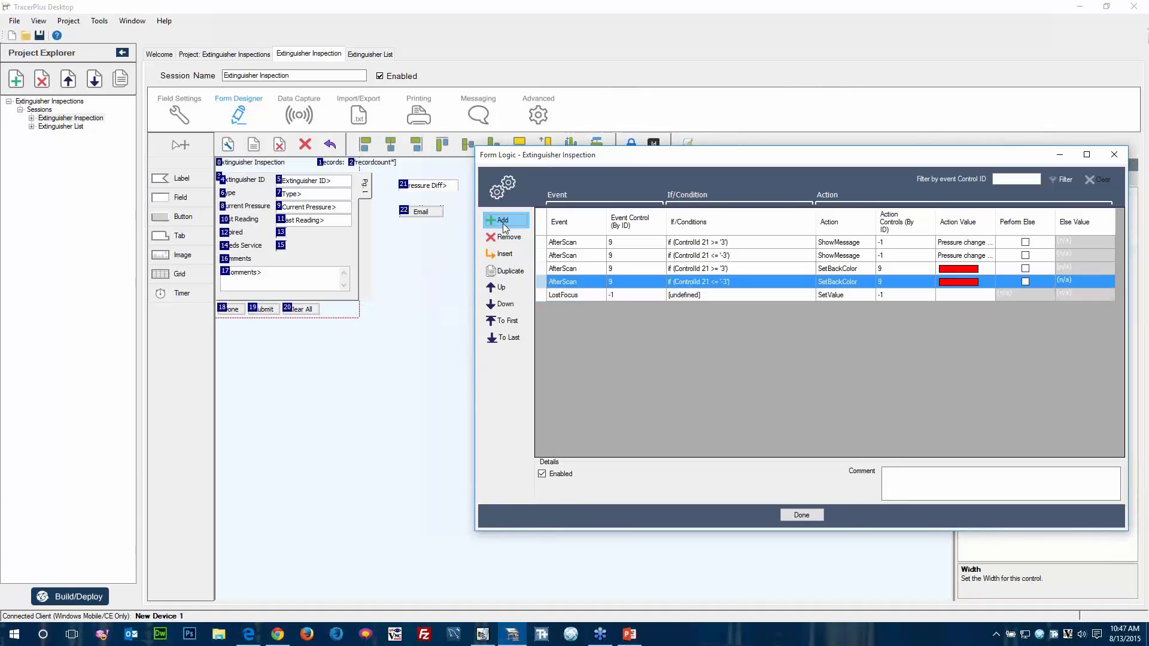
click(579, 292)
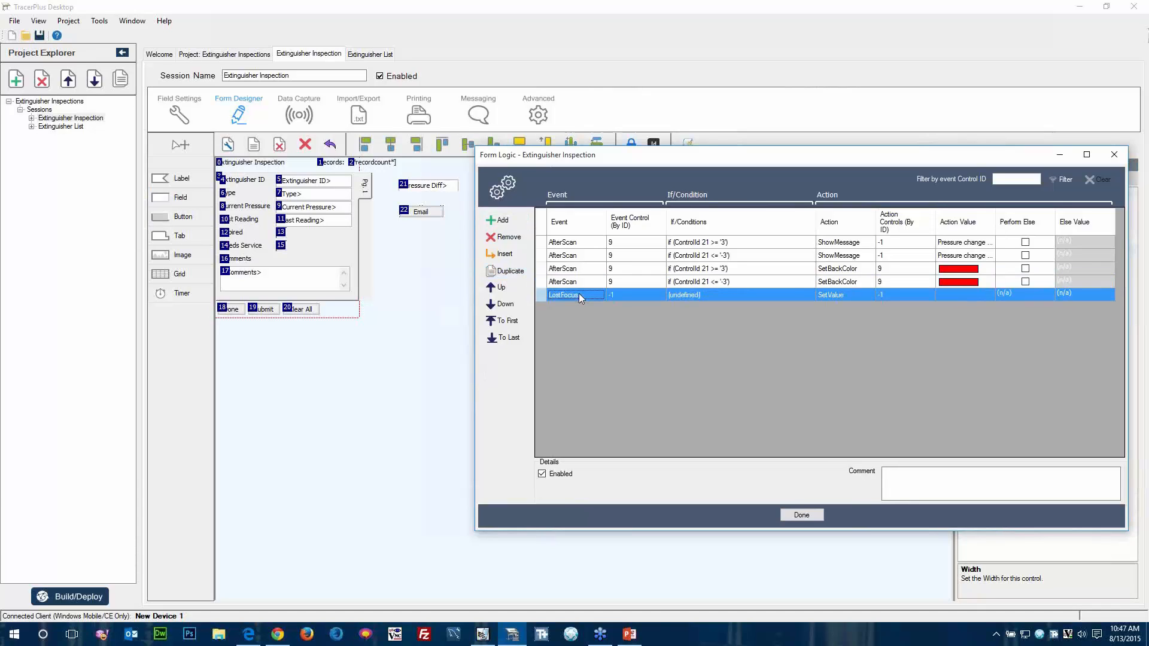
click(579, 293)
click(580, 293)
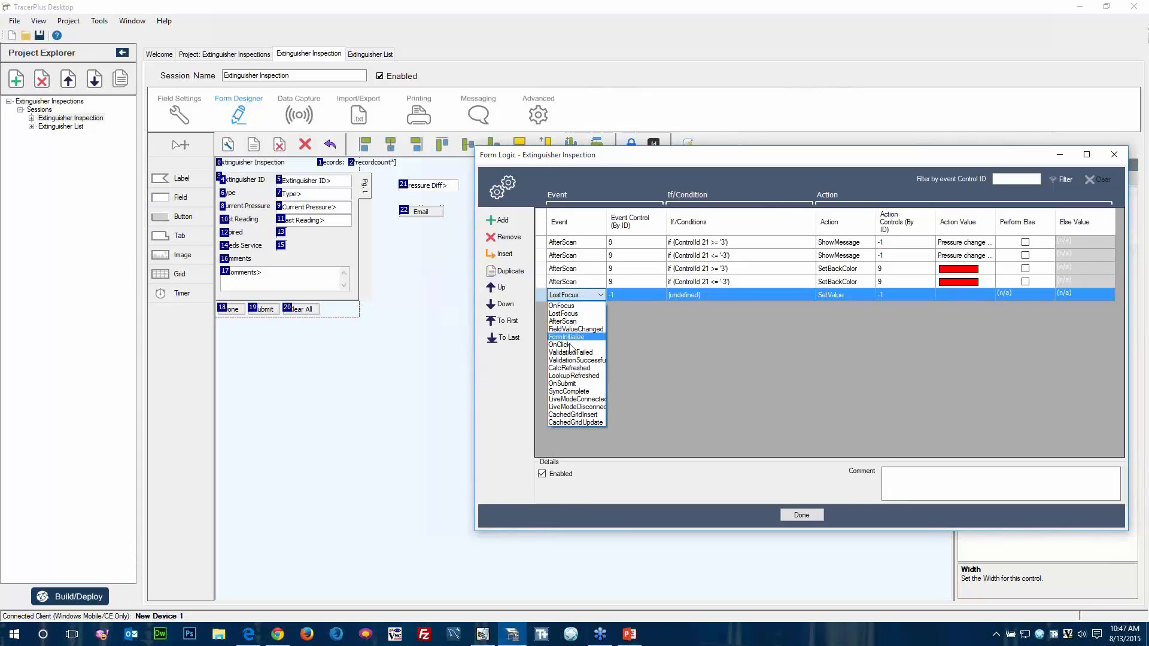
click(562, 383)
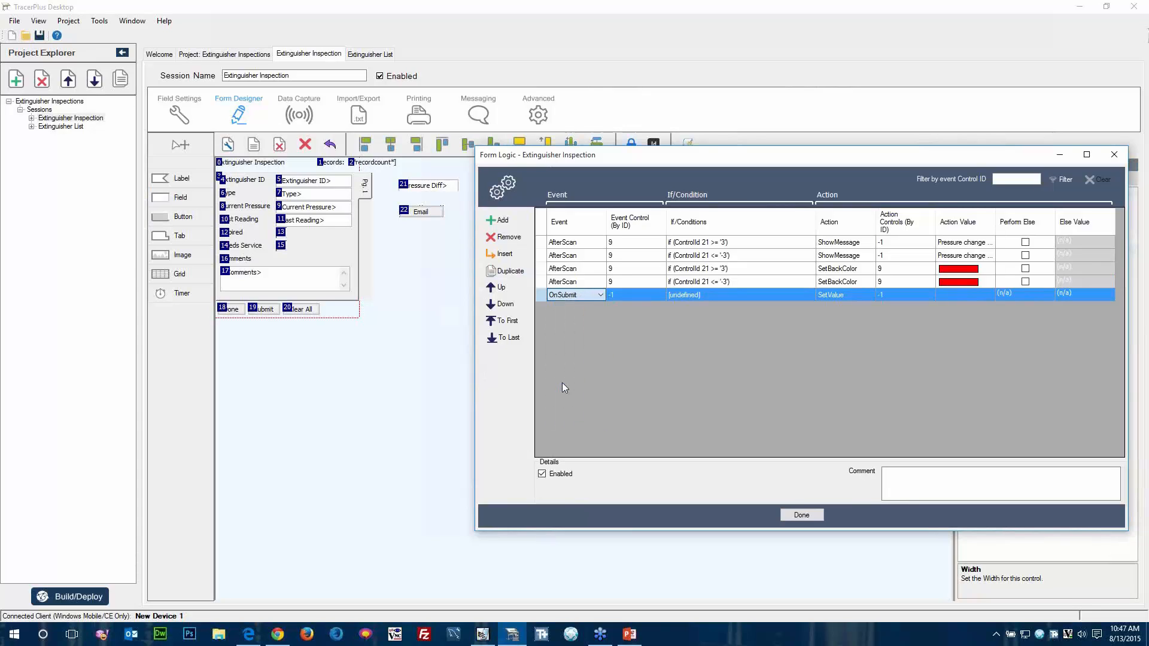
click(652, 296)
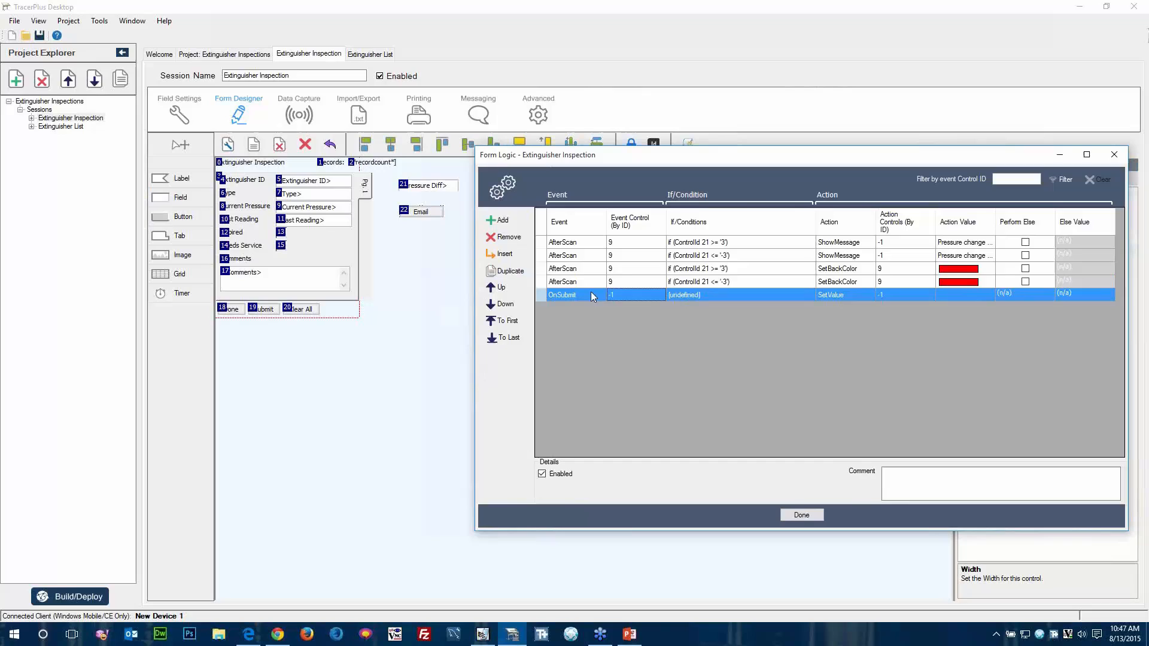
Add an If condition to the OnSubmit rule requiring control 15 (Needs Service) to equal True.
click(693, 295)
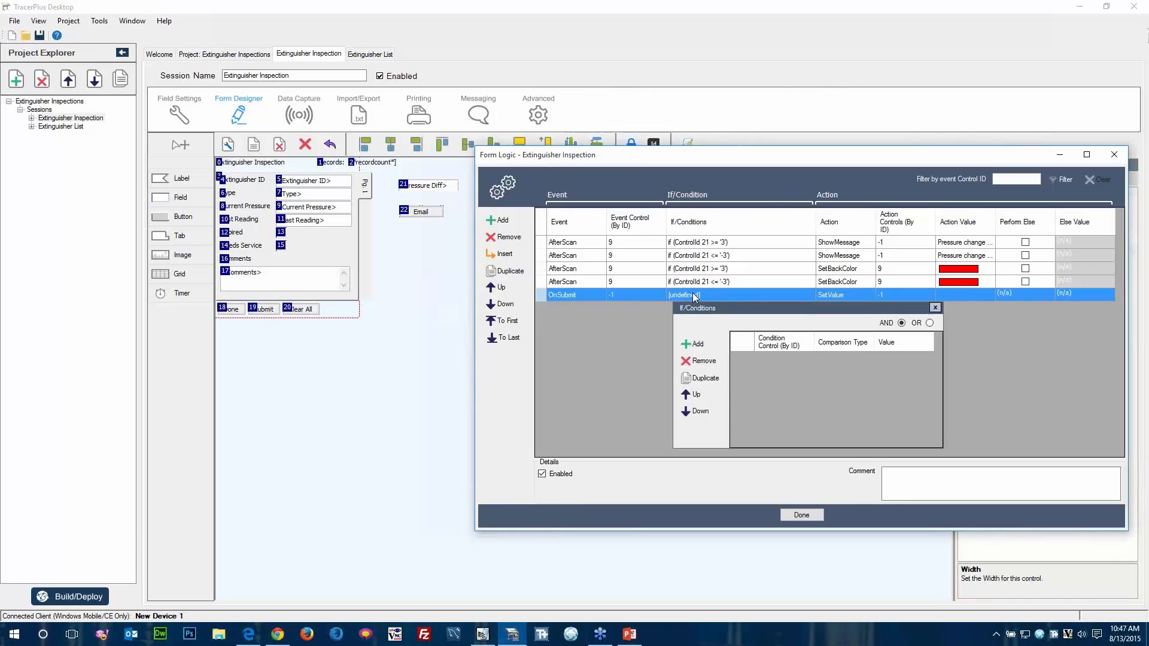
click(700, 345)
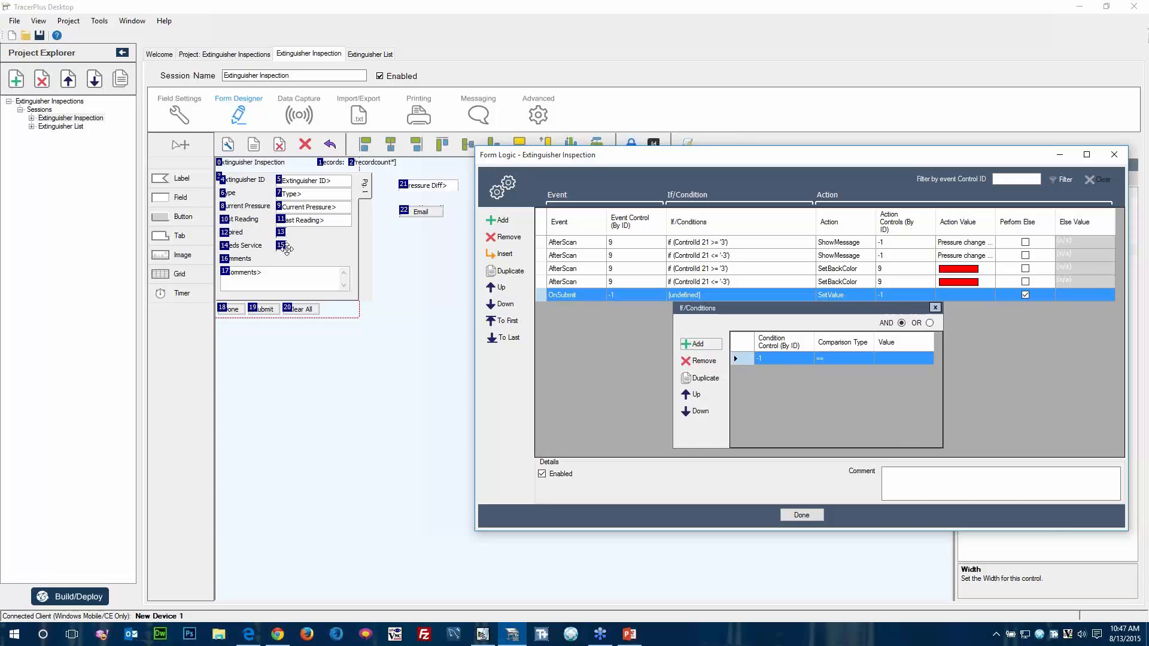
click(793, 359)
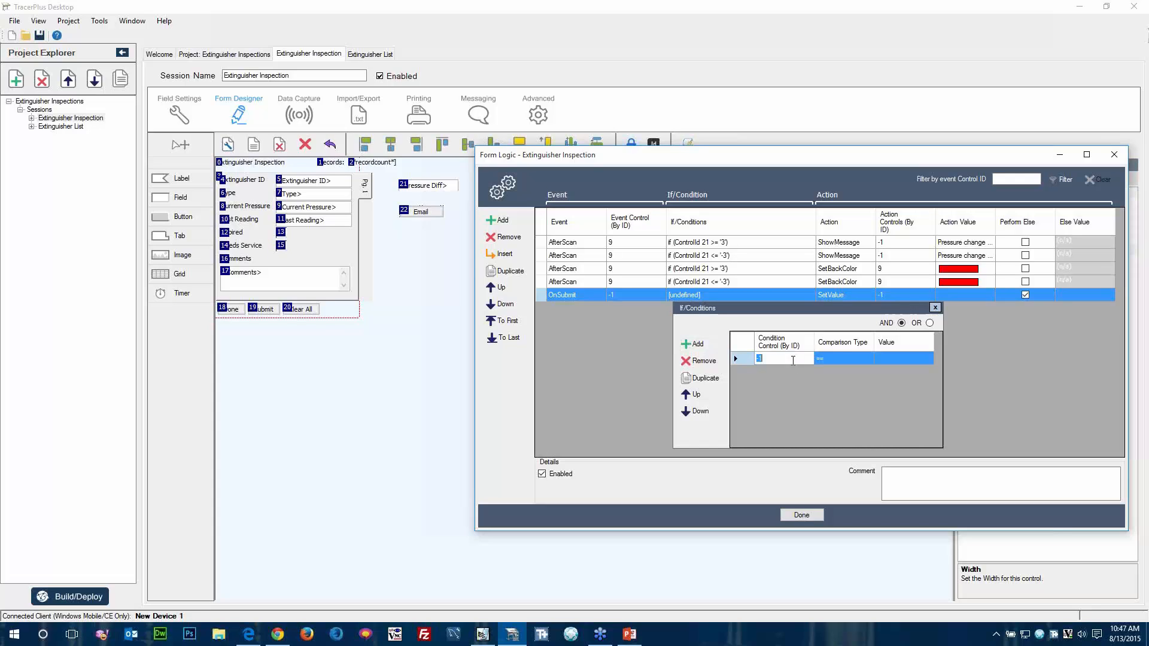
text(15)
click(893, 358)
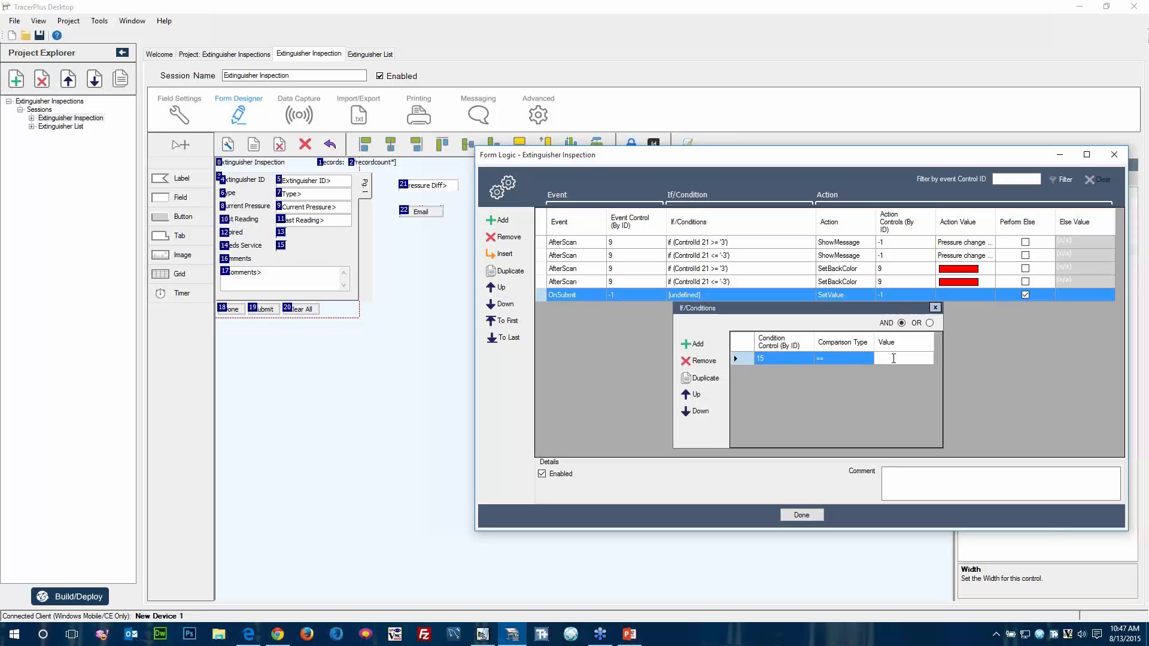
text(True)
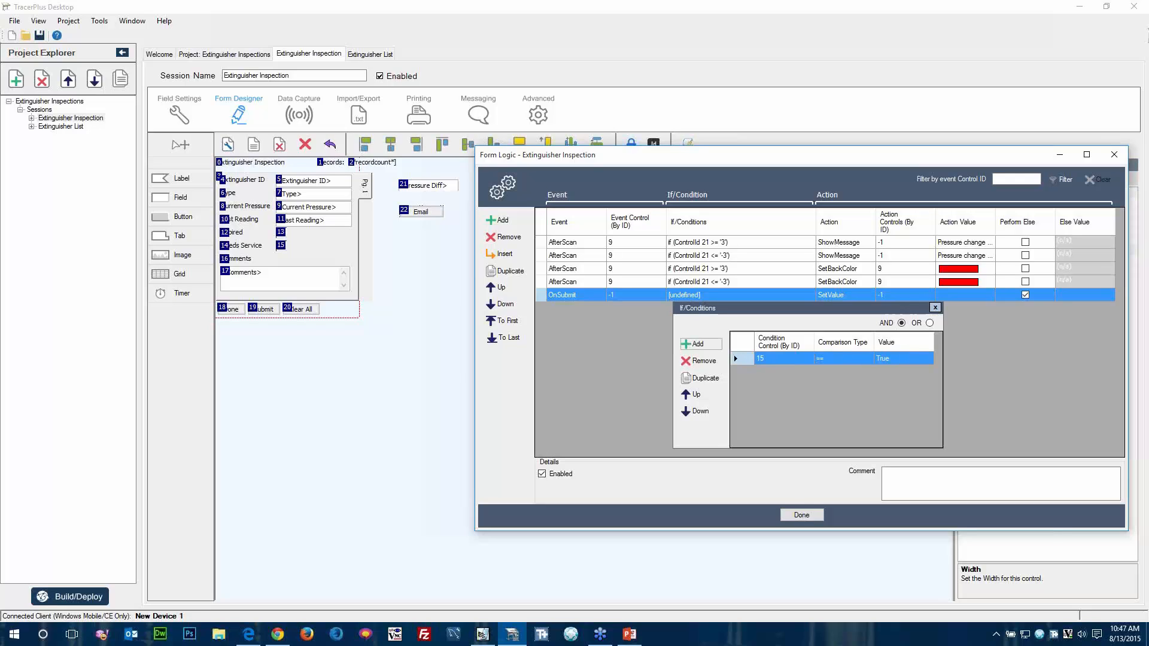
click(935, 307)
Set the OnSubmit rule's action to Click on control 22, the Email button.
click(870, 296)
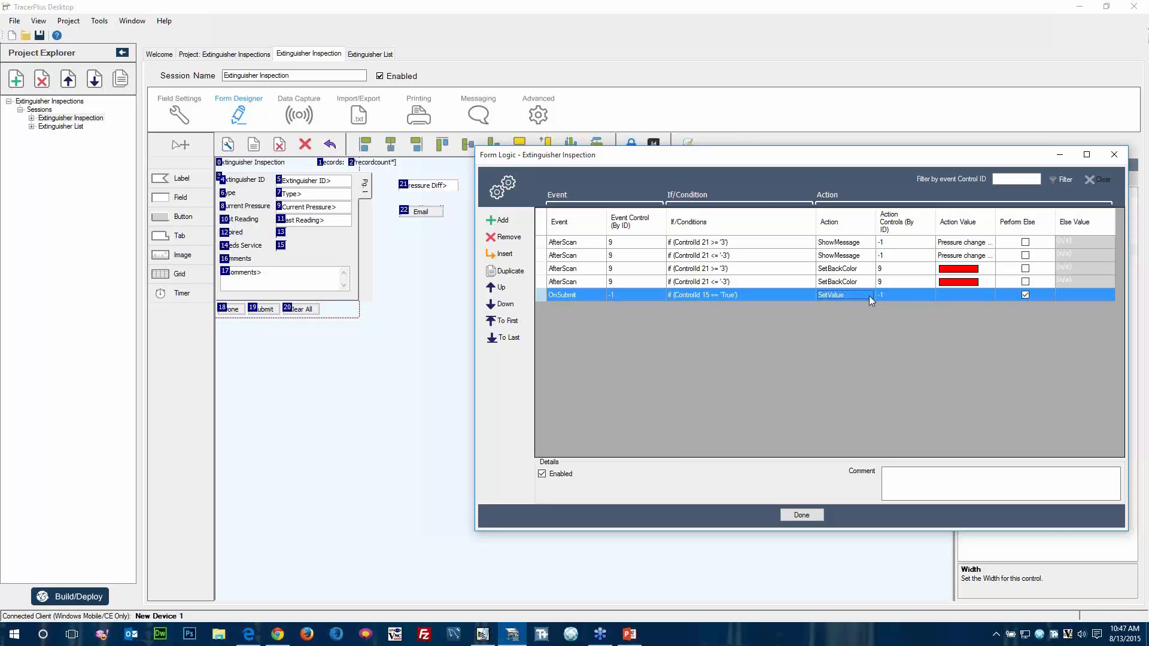
click(870, 295)
click(869, 296)
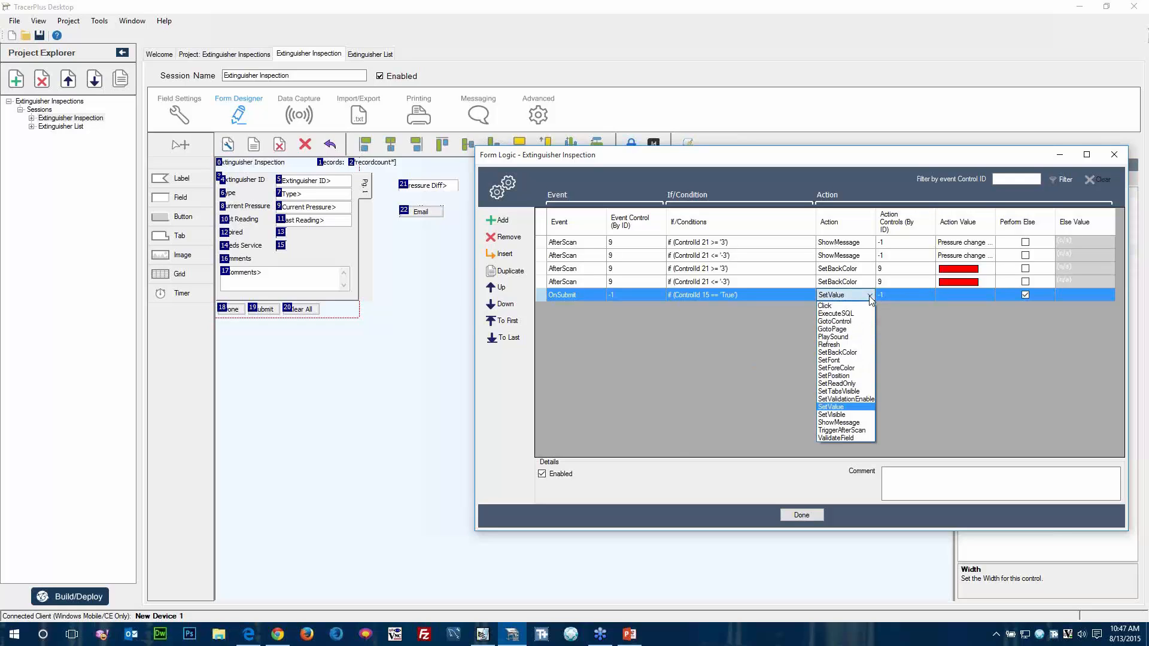
click(832, 305)
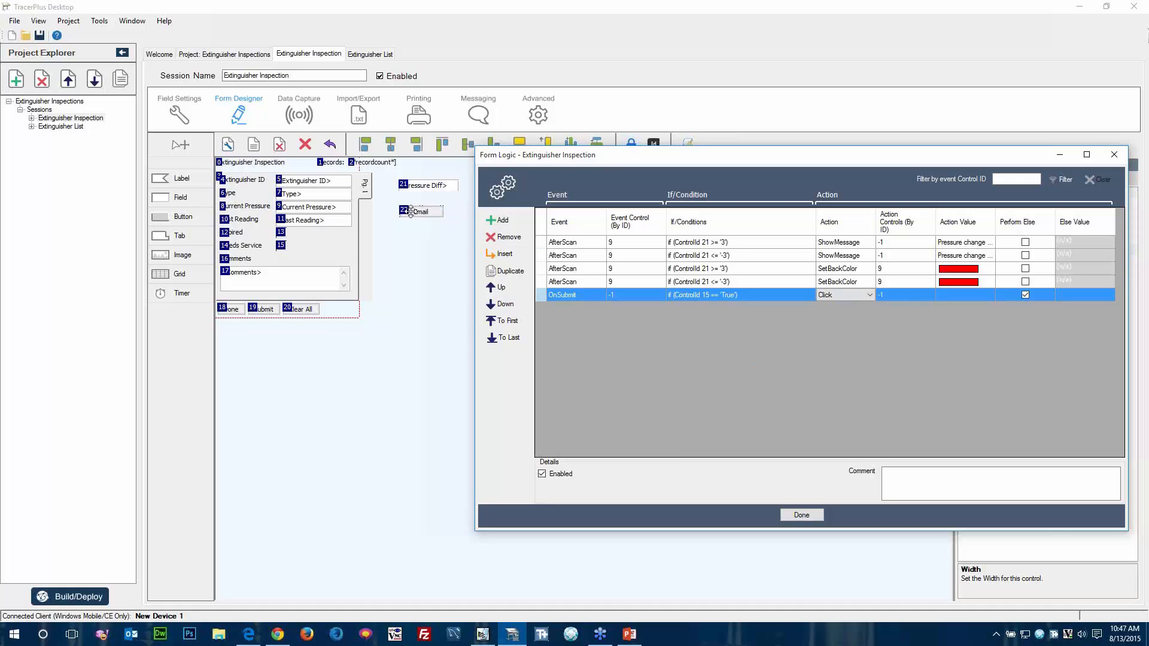
click(901, 295)
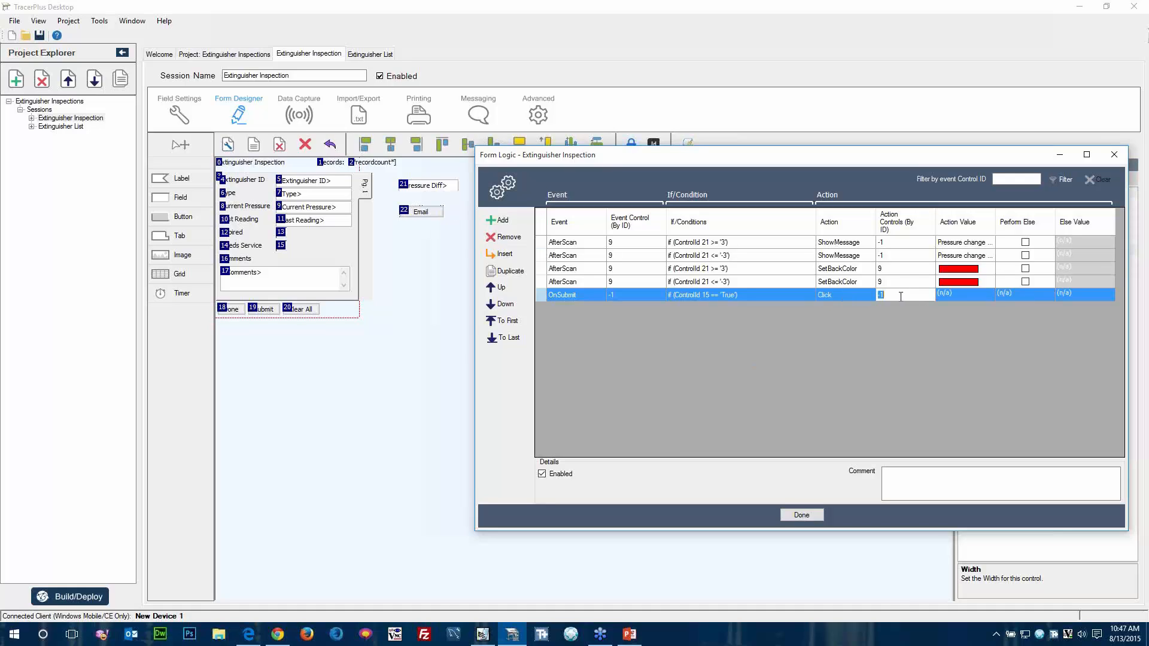
click(951, 293)
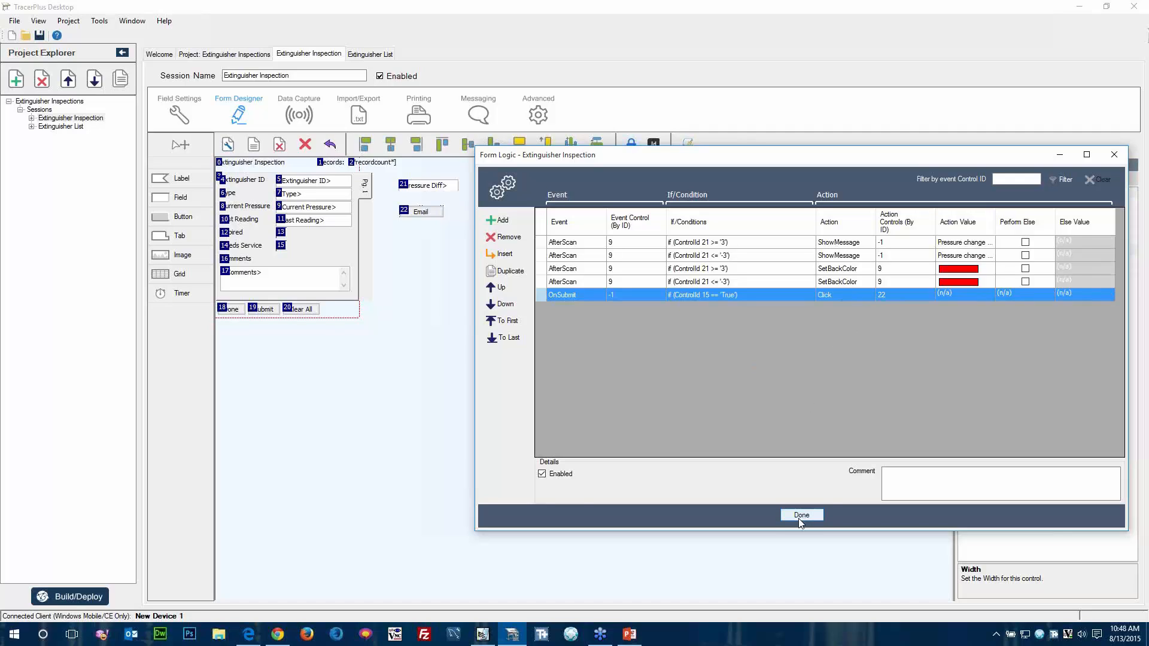
click(874, 282)
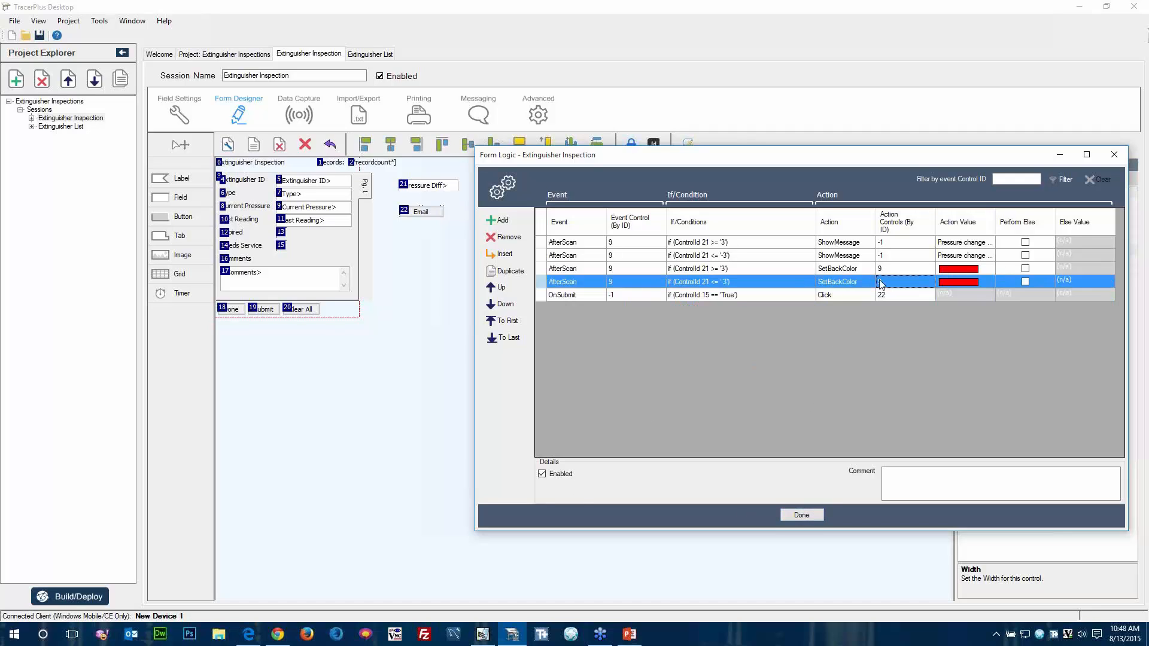
Build and deploy the project to the connected Windows Mobile device, then close the deployment options.
click(66, 598)
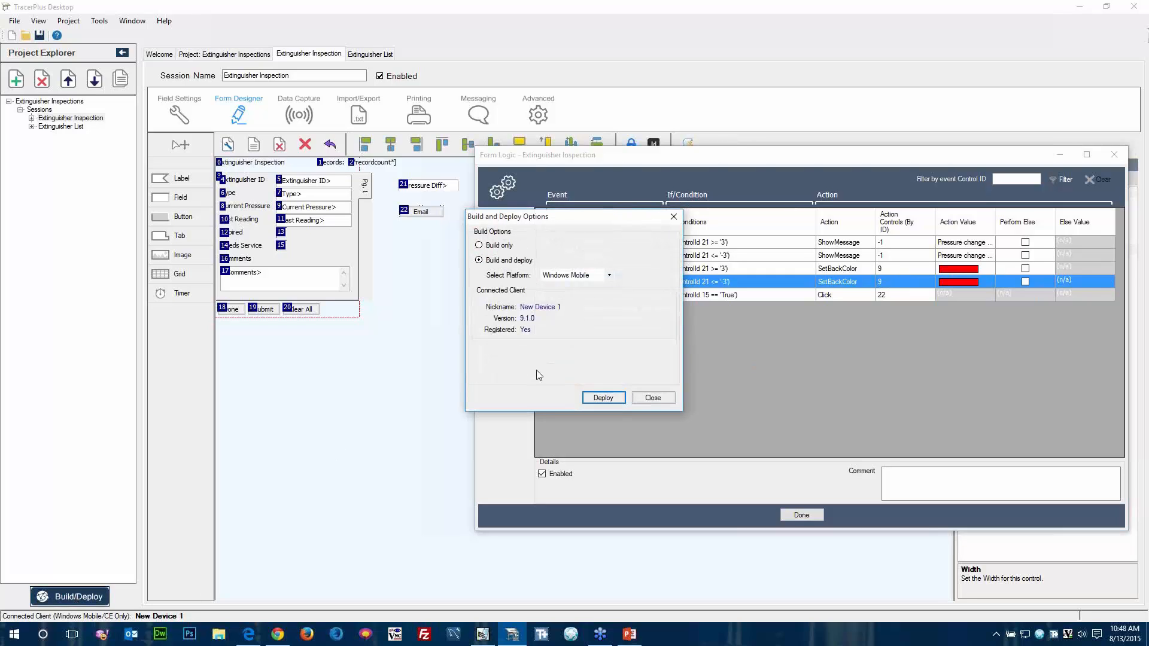
click(602, 398)
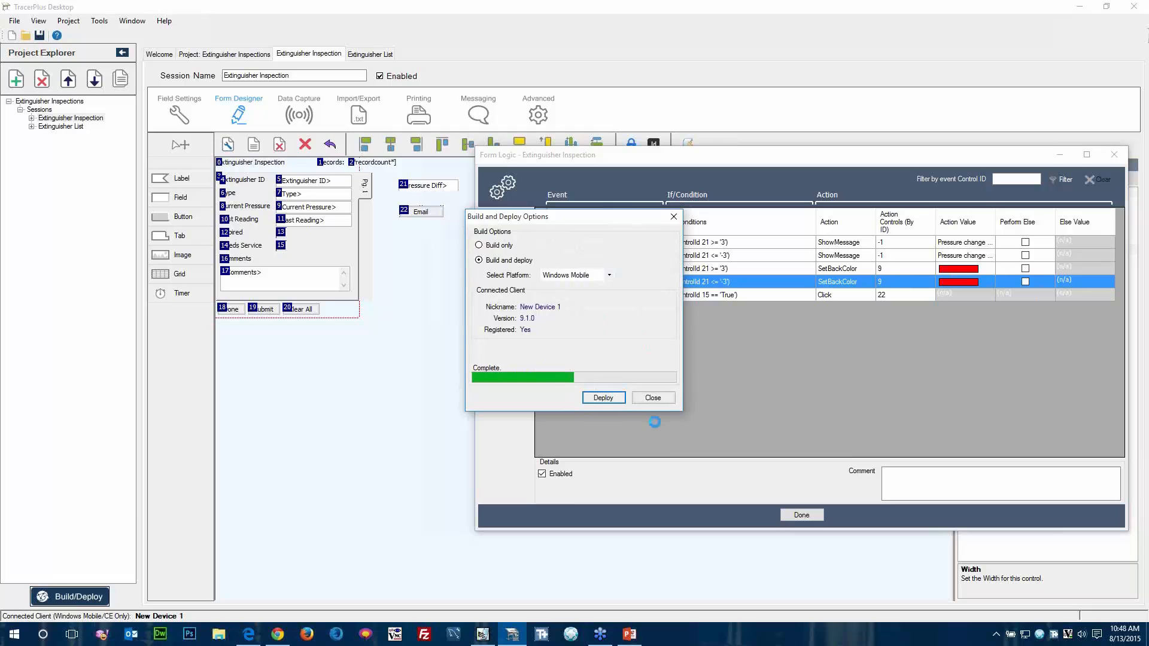
click(654, 398)
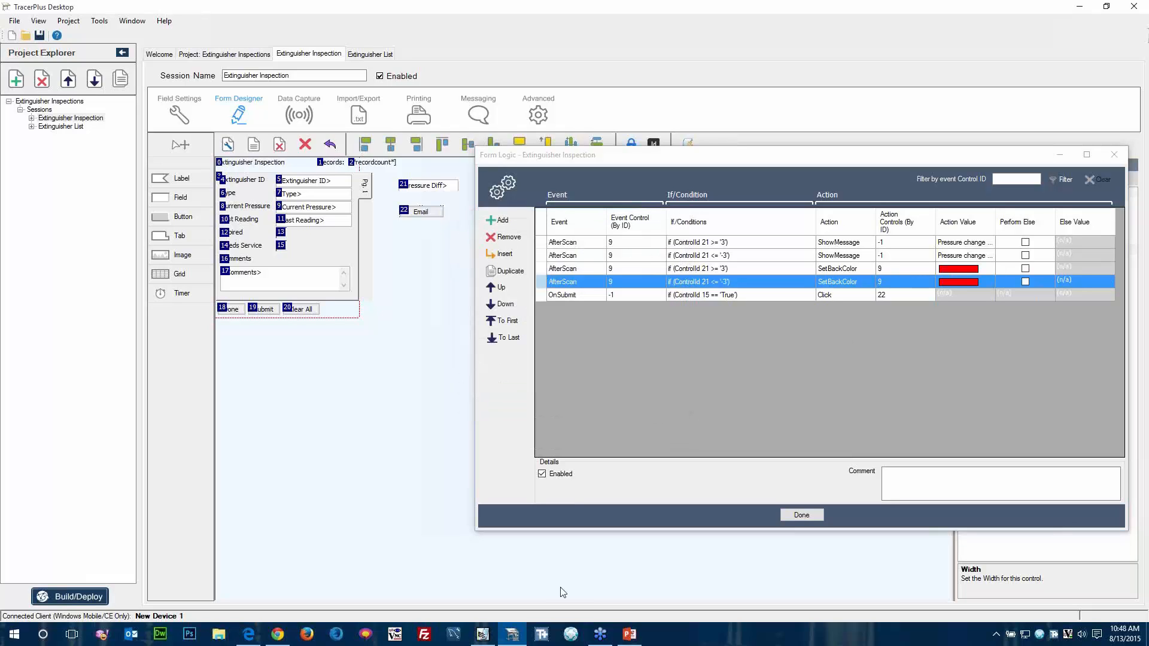
Switch to Pocket Controller-Pro and start an Extinguisher Inspection record with extinguisher ID 1003 and current pressure 33.
click(483, 636)
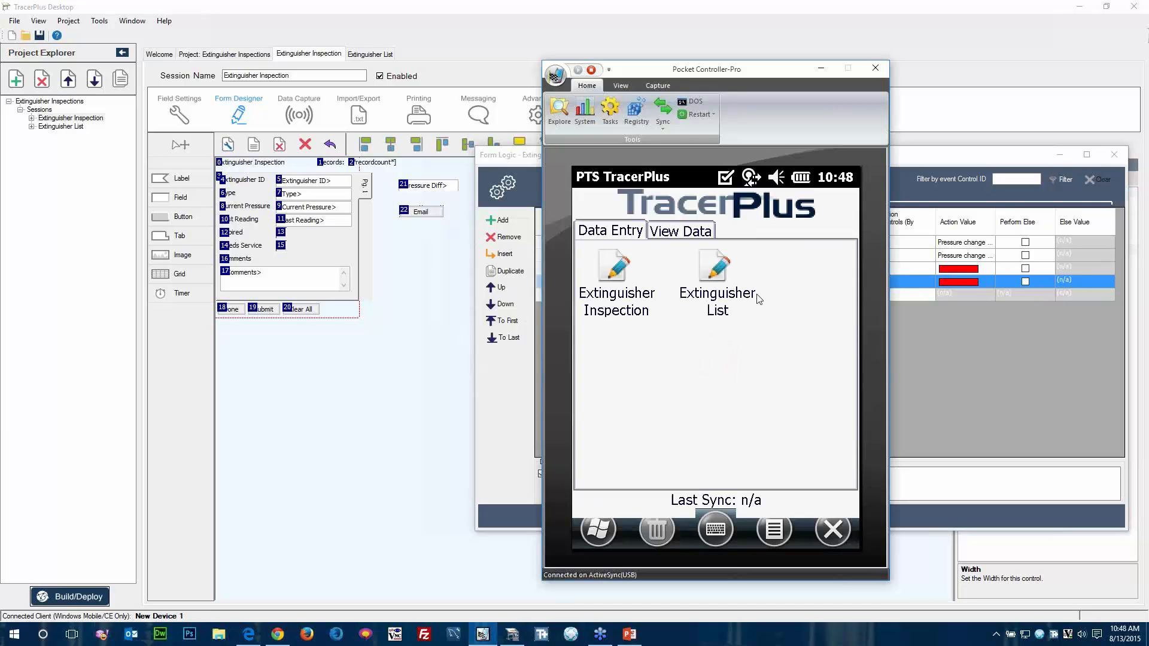
click(618, 271)
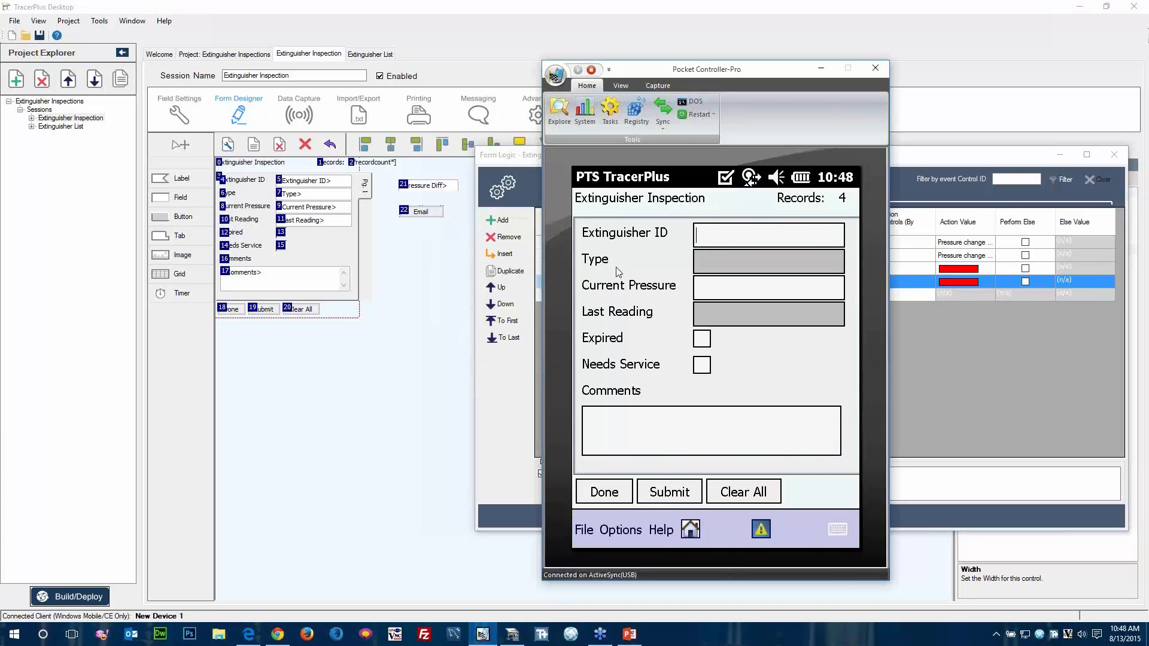
text(1003)
key(Tab)
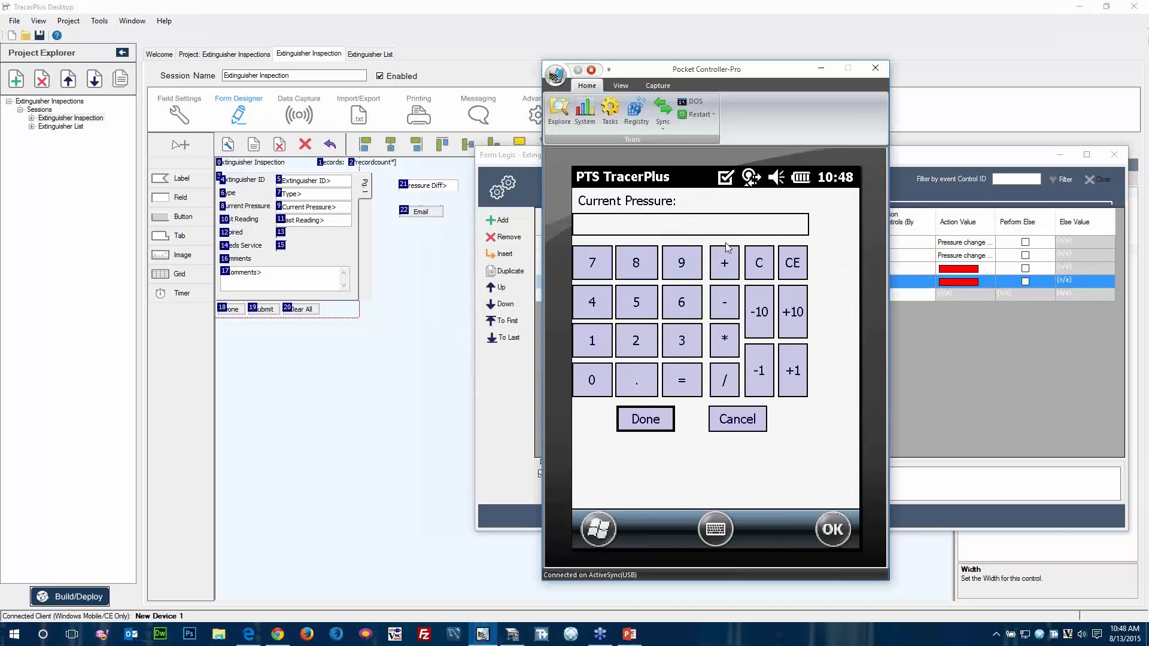
click(679, 344)
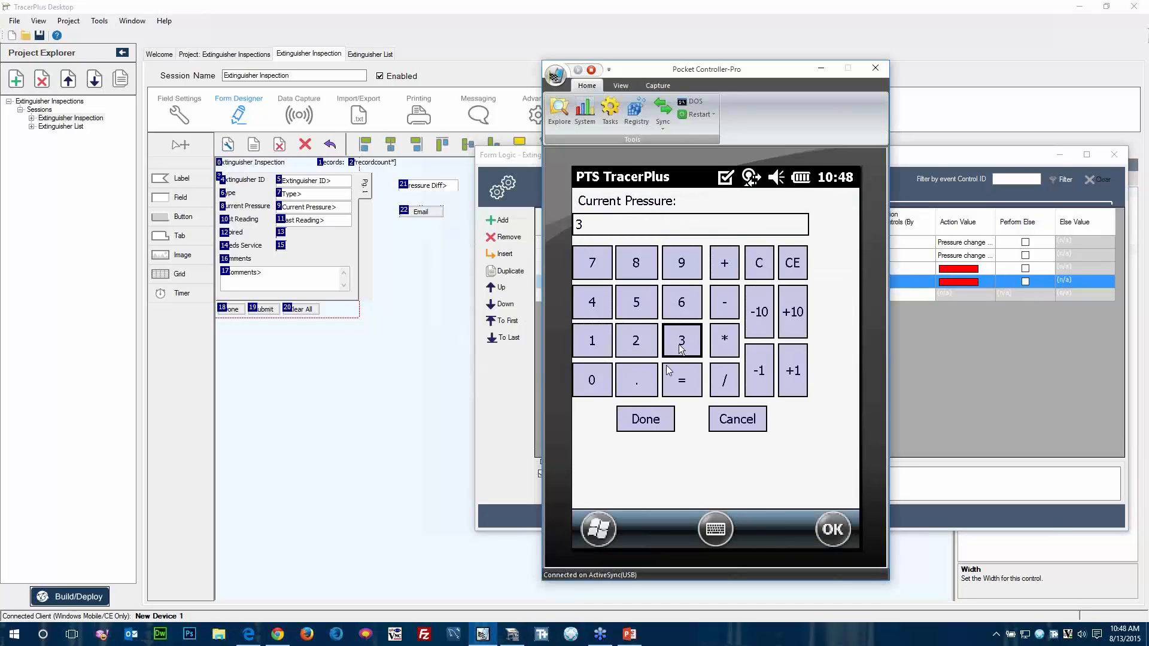
click(678, 344)
click(645, 419)
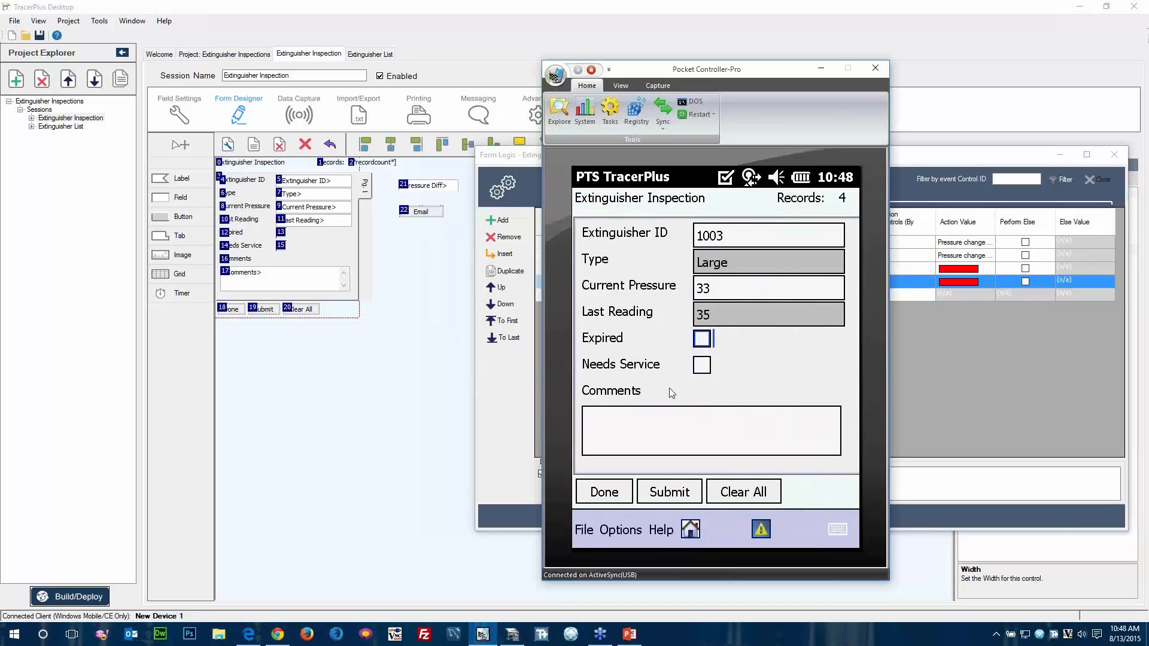
Mark the inspection as Needs Service, enter the comment "Needs to be mounted to wall again." and submit the record.
click(702, 367)
text(Needs to be moun)
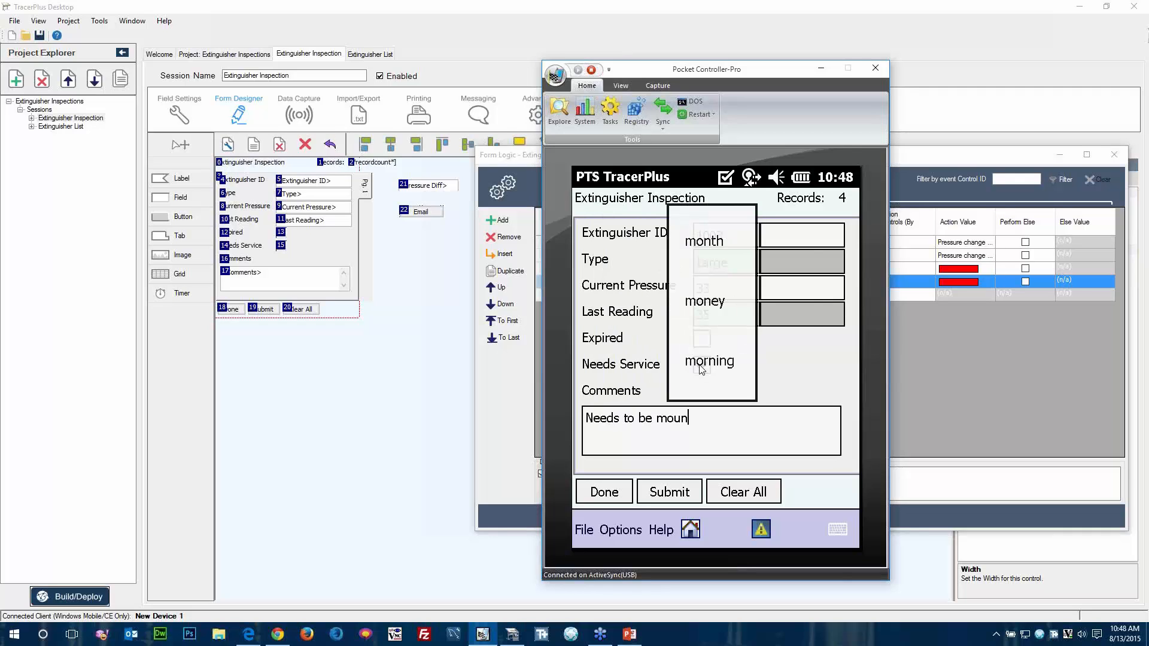
text(ted to wall again.)
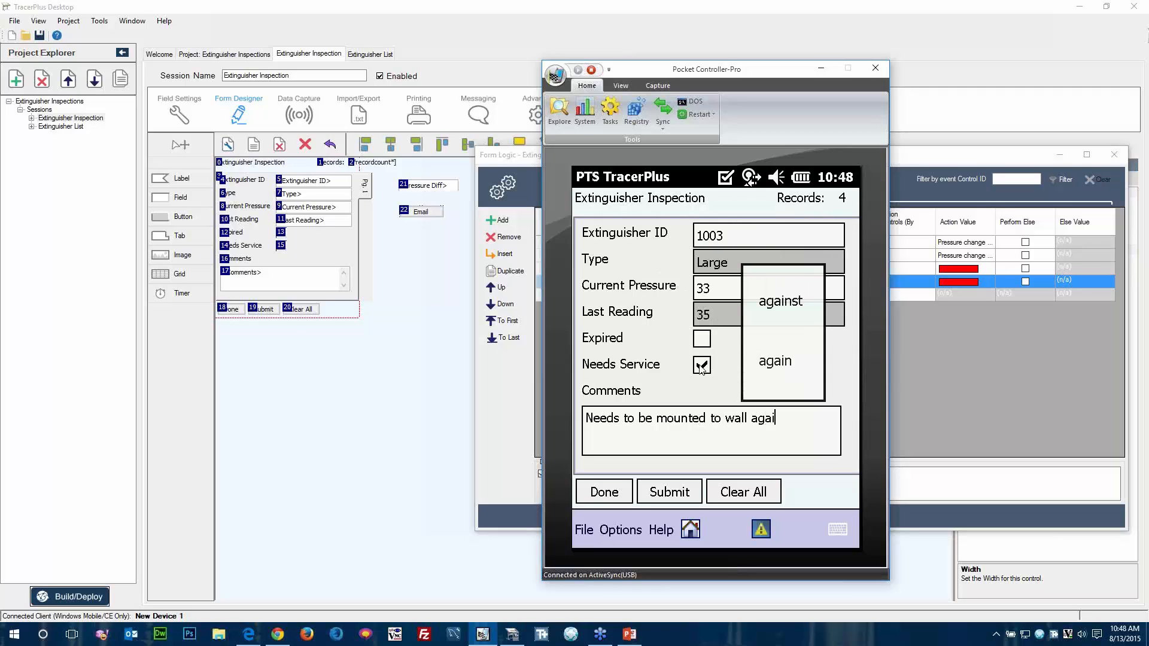
click(670, 493)
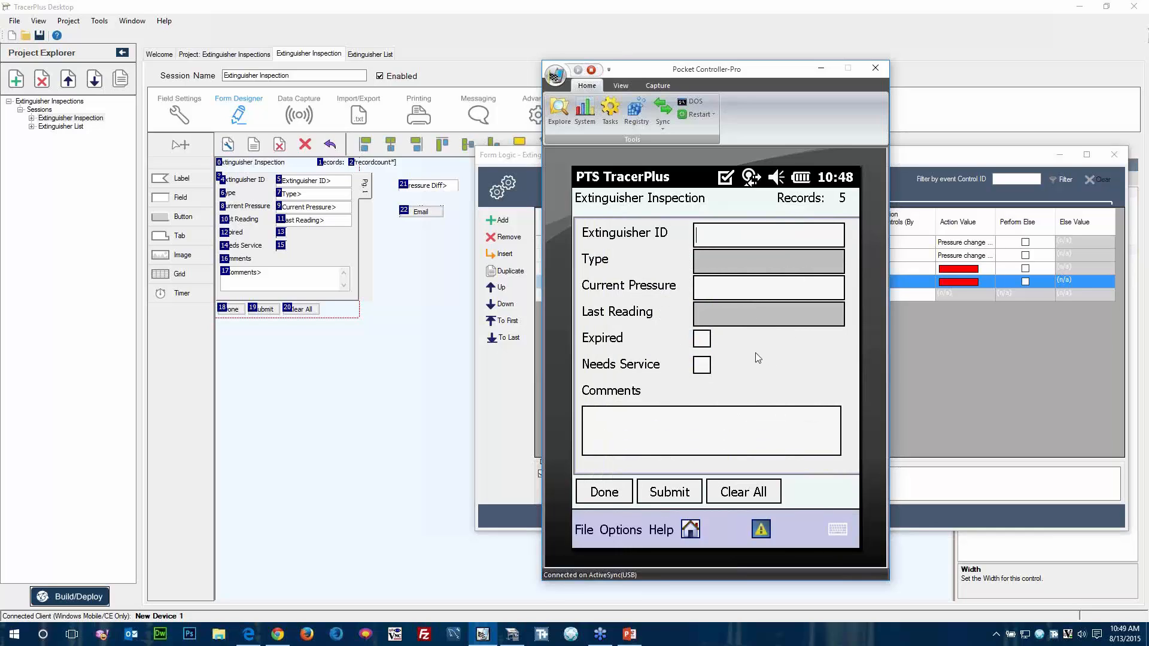
Open the "Extinguisher Needs Service" message in the device's Outlook E-mail outbox and examine its report text.
click(585, 530)
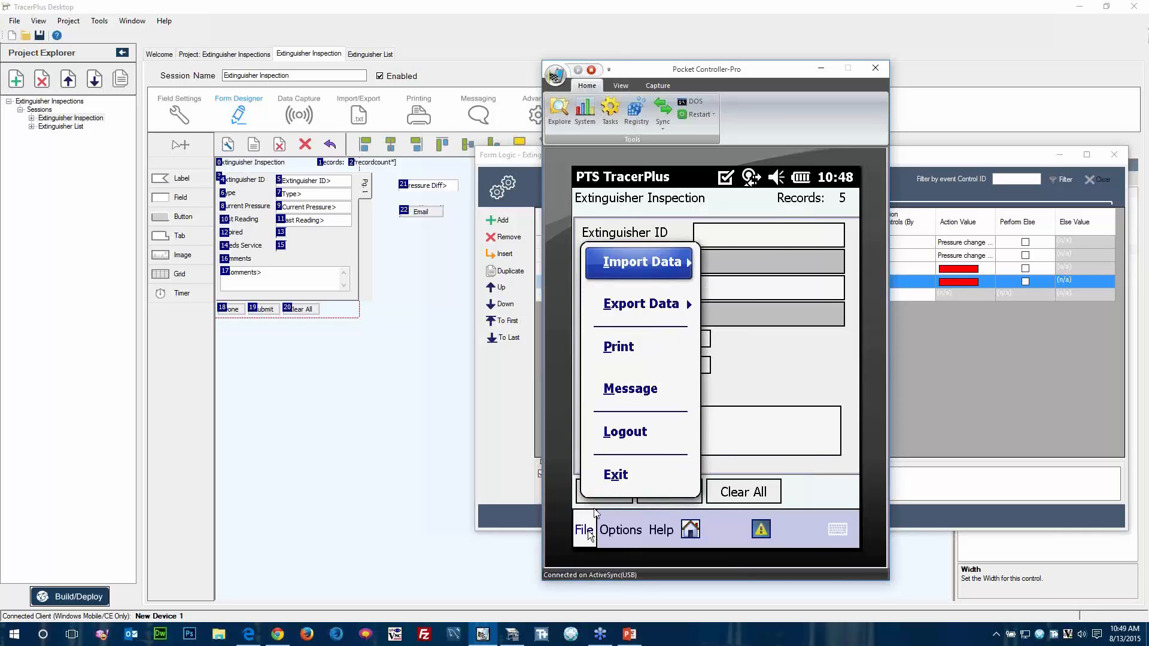
click(722, 366)
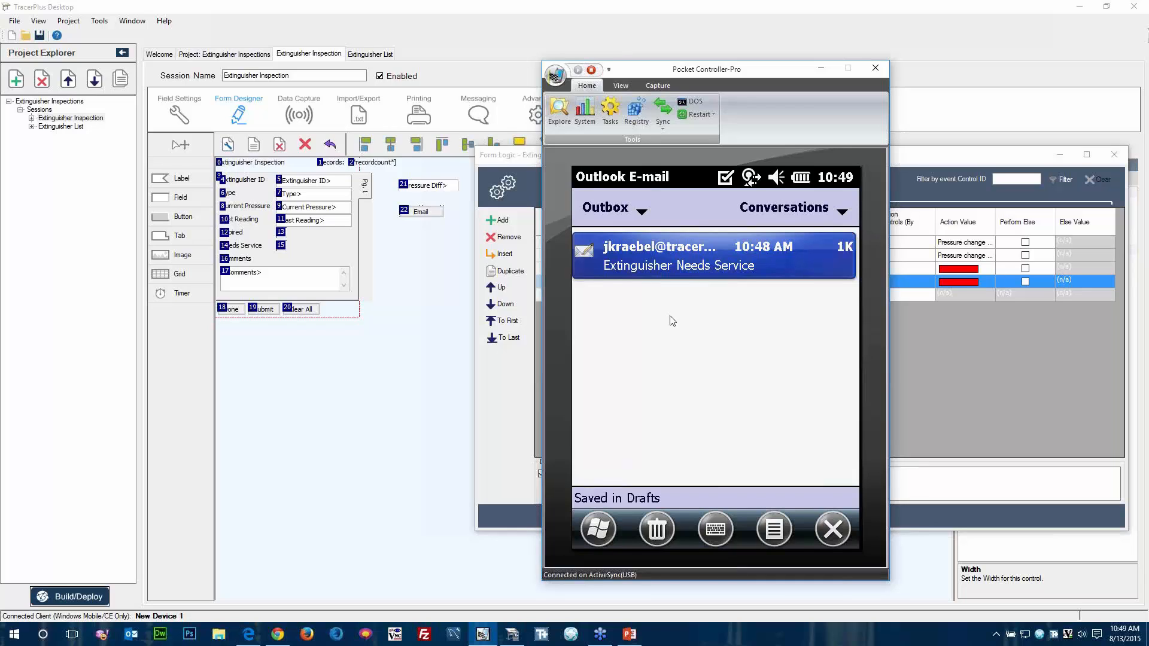
click(647, 257)
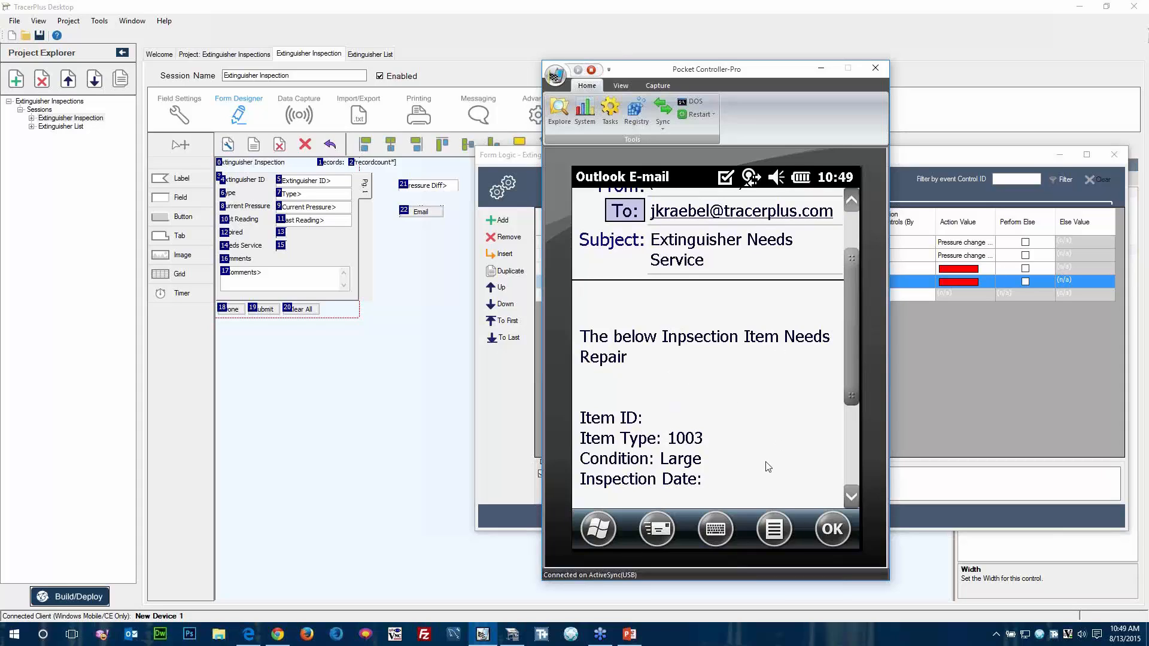
Close the e-mail message and reopen PTS TracerPlus 9 from the device's Start screen.
click(832, 531)
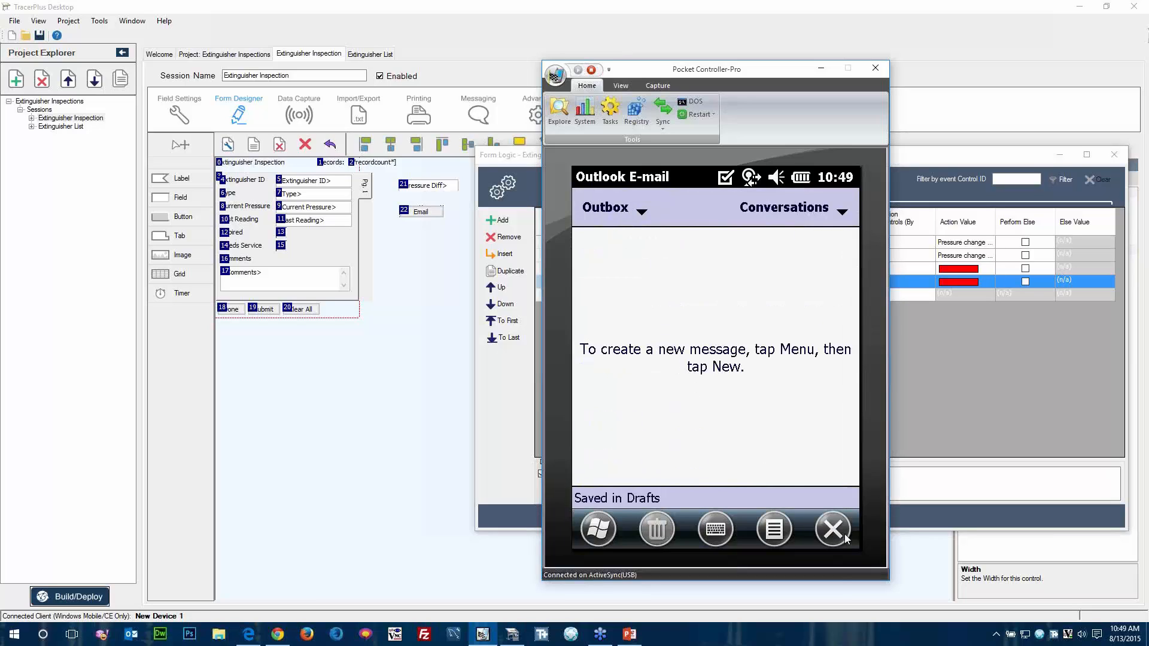
click(599, 530)
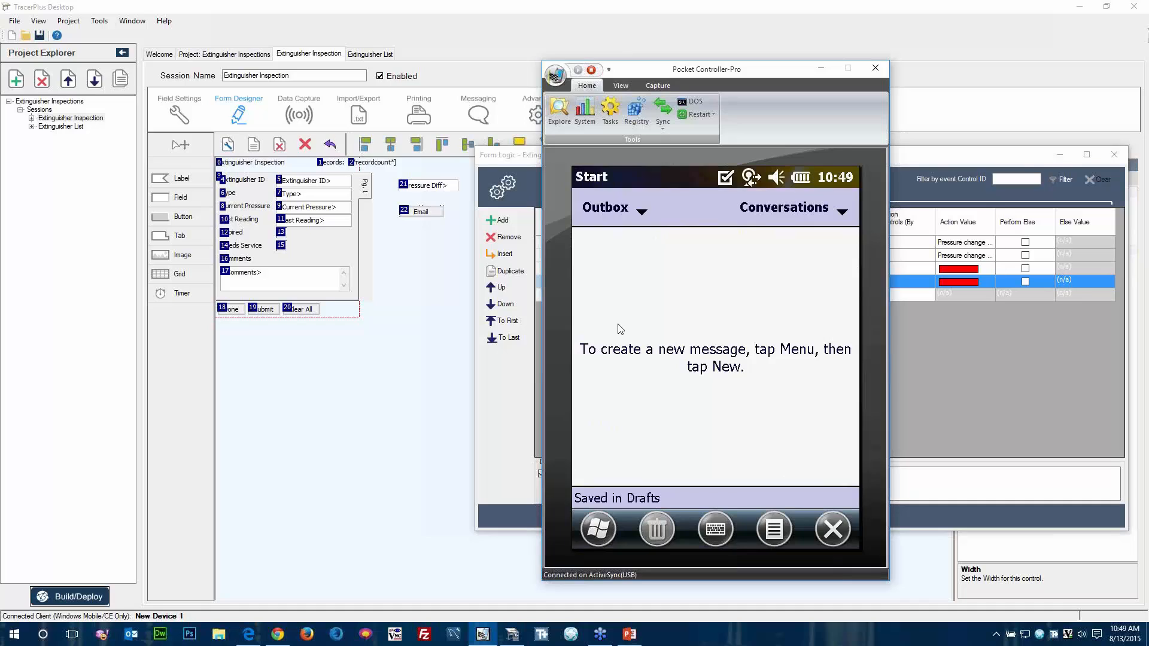
click(631, 217)
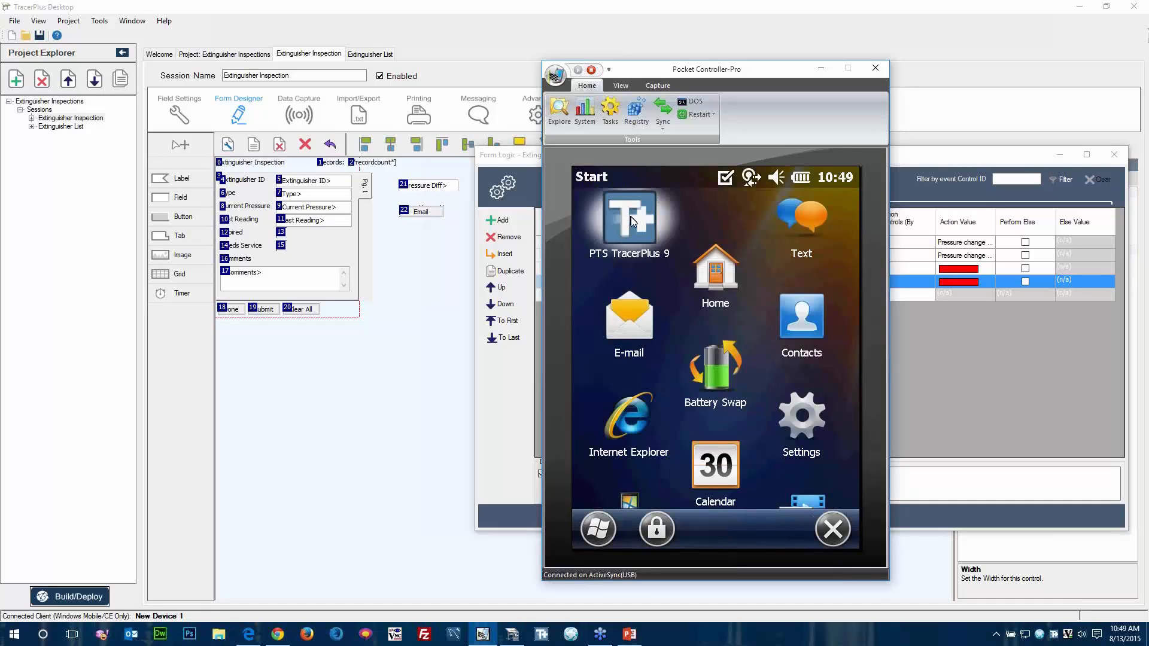
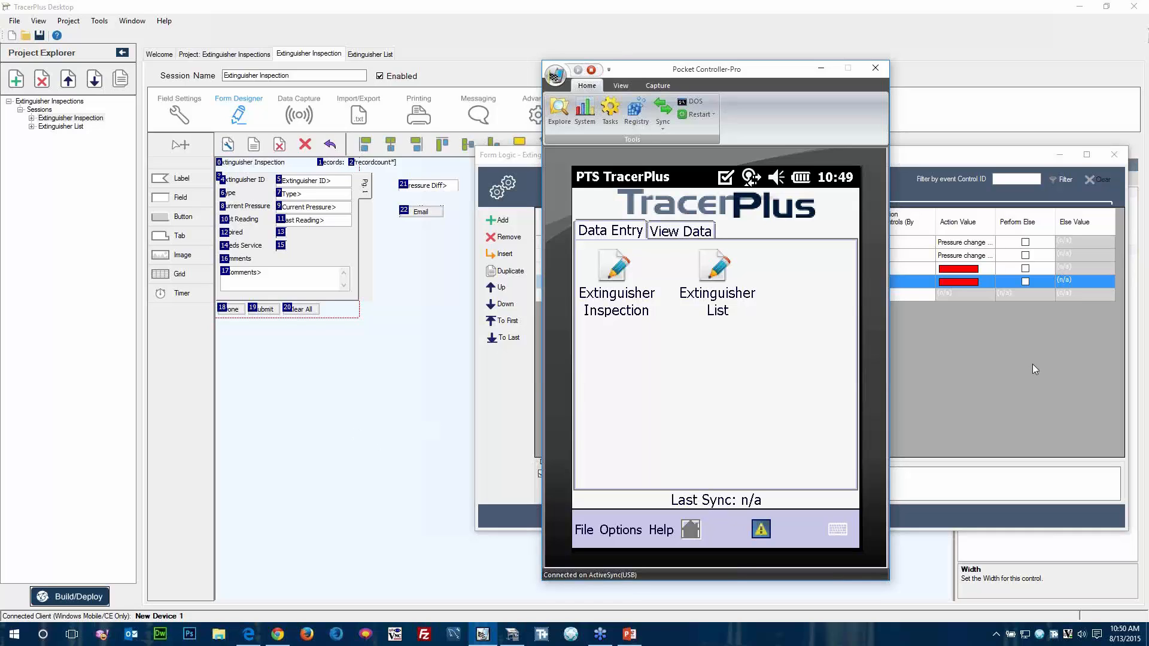
Switch to TracerPlus Desktop and set the Comments field's validation to a minimum length of 1.
click(369, 430)
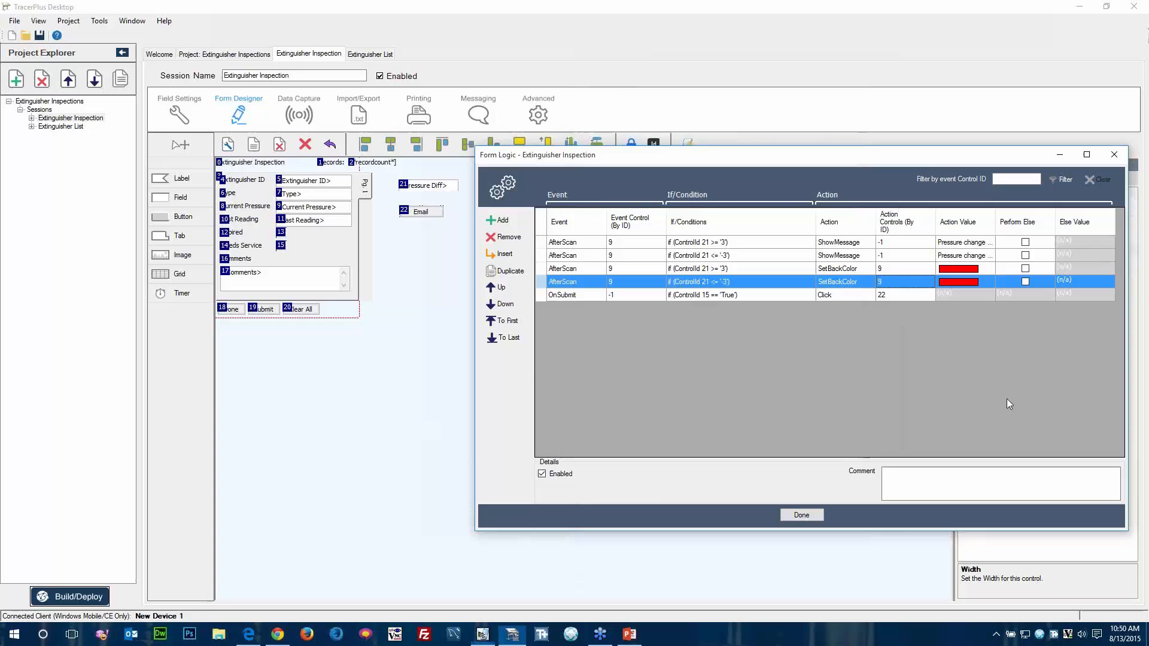
click(177, 125)
click(233, 247)
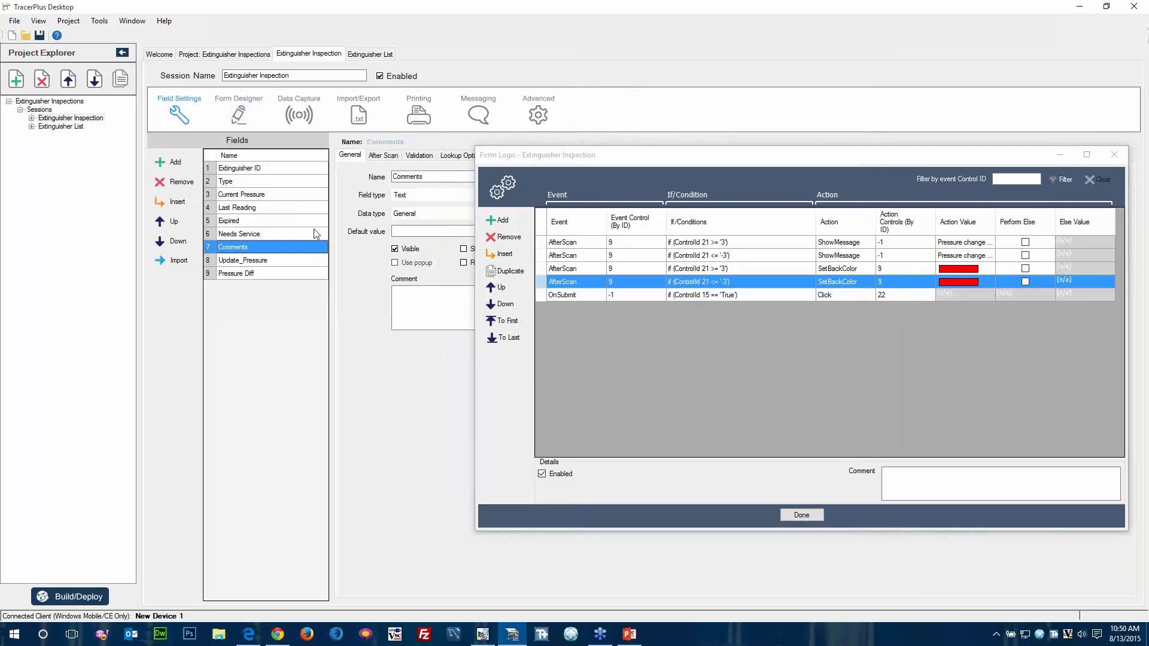
drag(739, 156, 1139, 172)
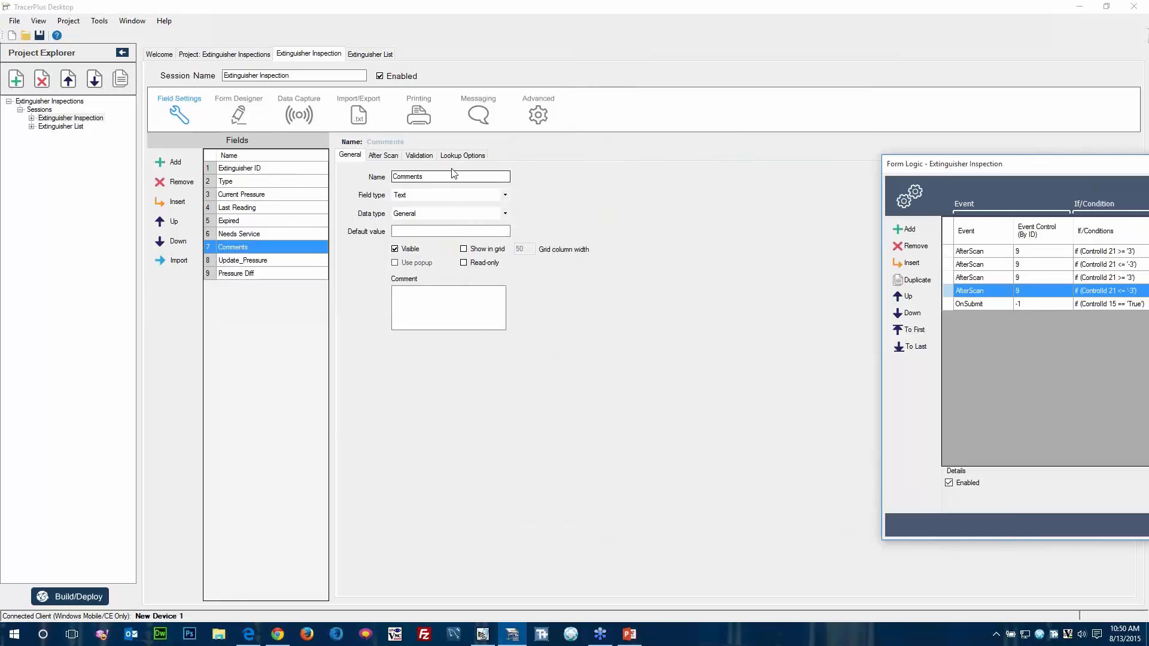
click(422, 157)
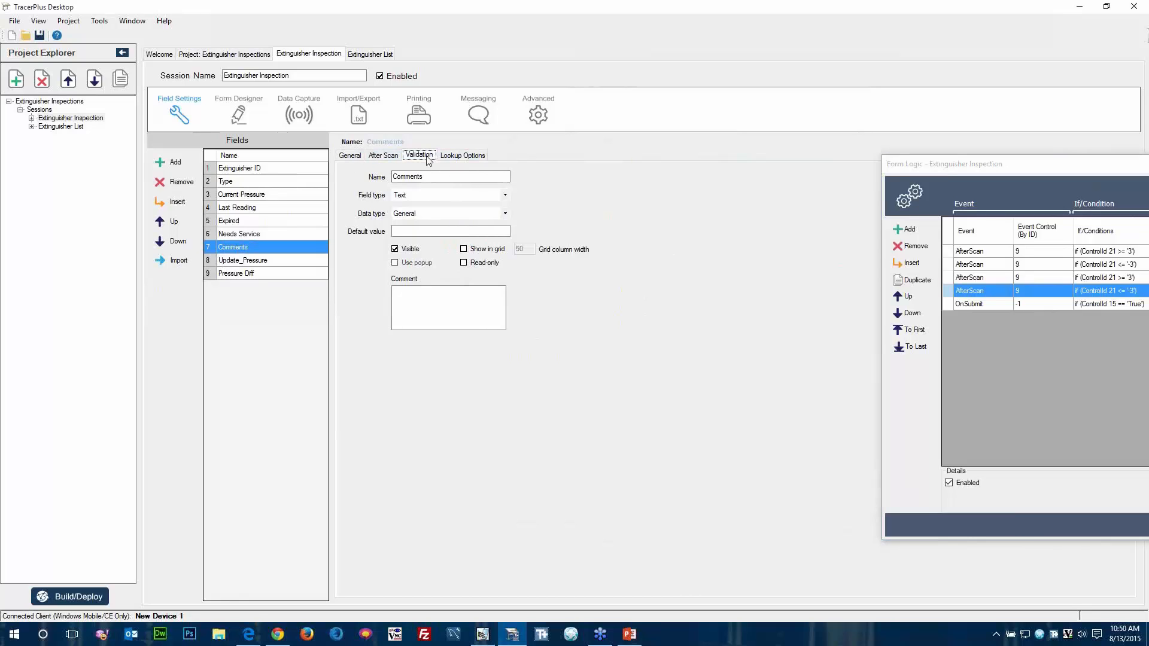
click(486, 302)
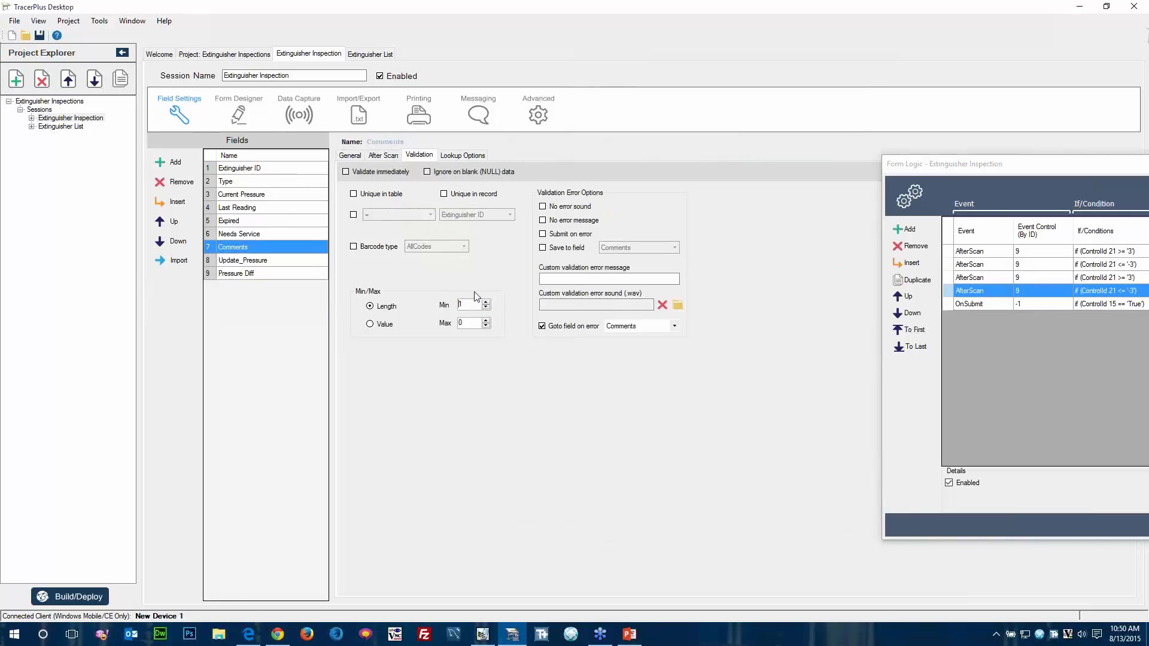
Set the Comments field's custom validation error message to "You must enter a comment if Needs Service is checked".
click(548, 279)
text(You must enter a comment)
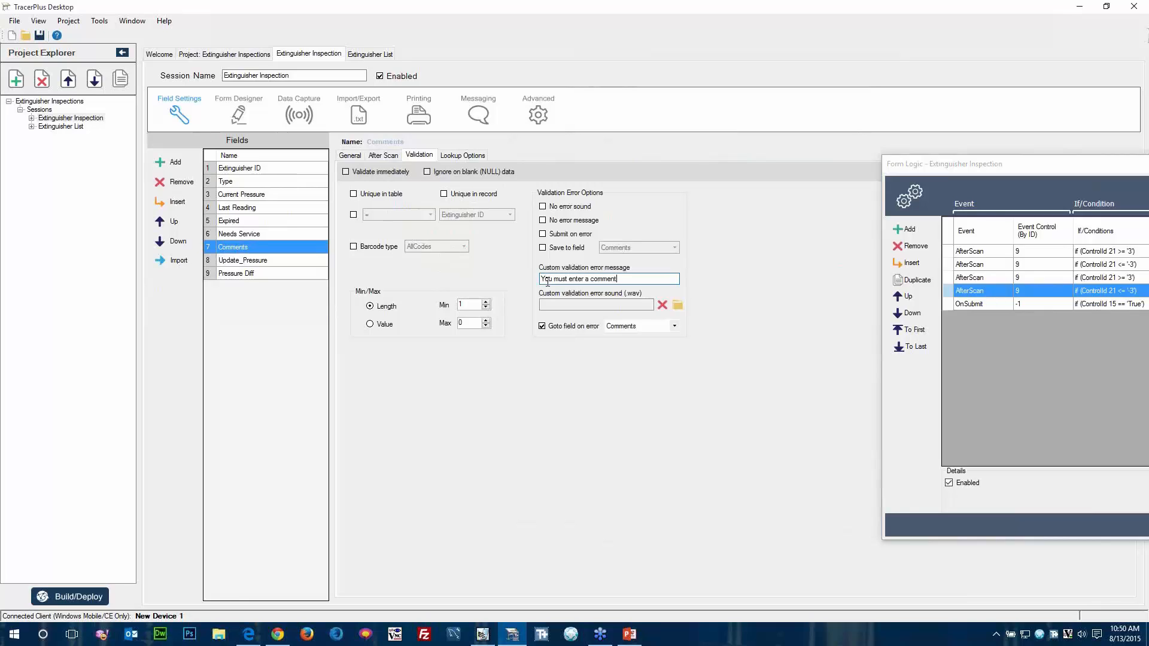
text( if Needs Service is checked)
Return to the Extinguisher Inspection form design and add a form logic rule triggered by the FormInitialize event.
drag(980, 170, 839, 176)
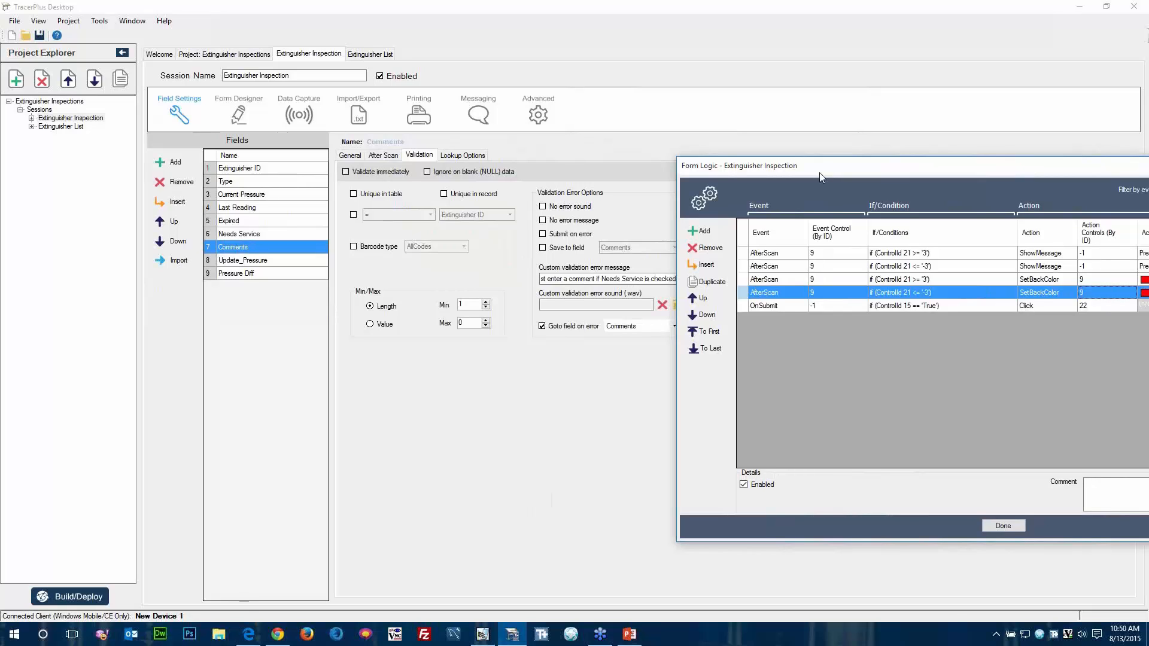
drag(820, 173, 579, 148)
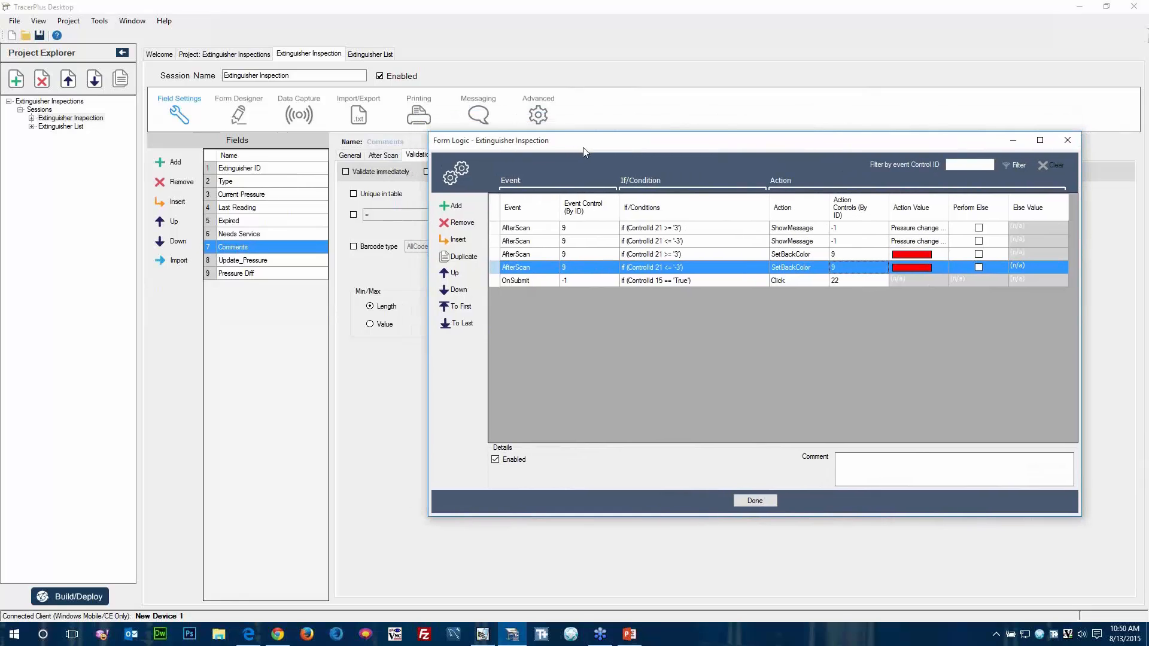
click(258, 117)
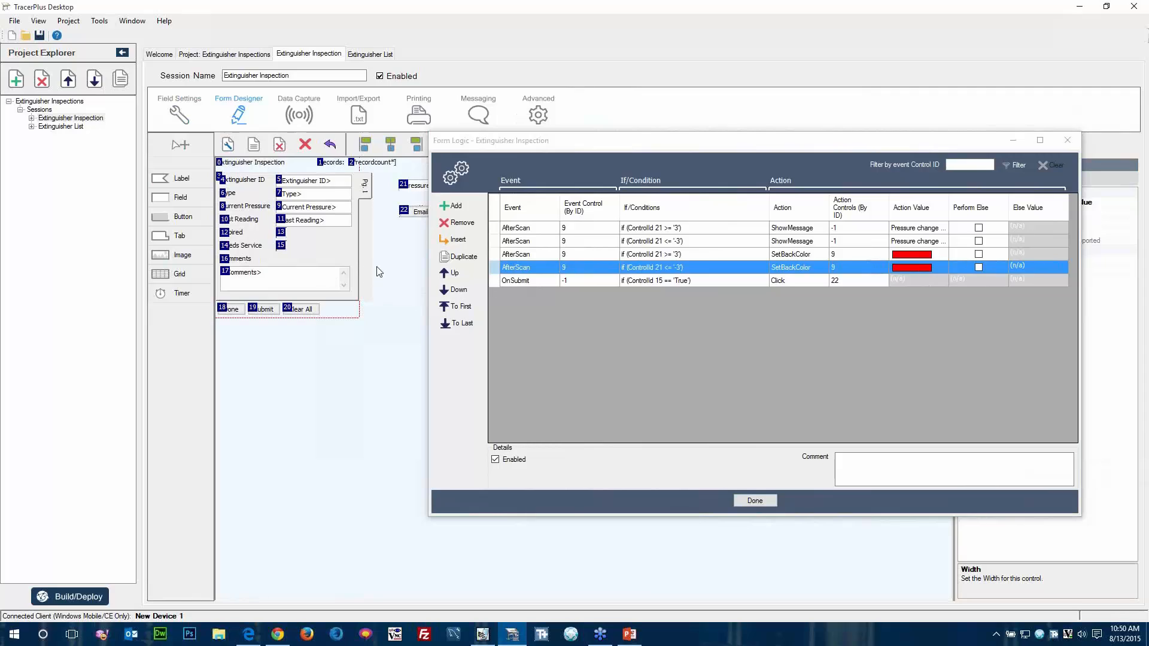
click(453, 207)
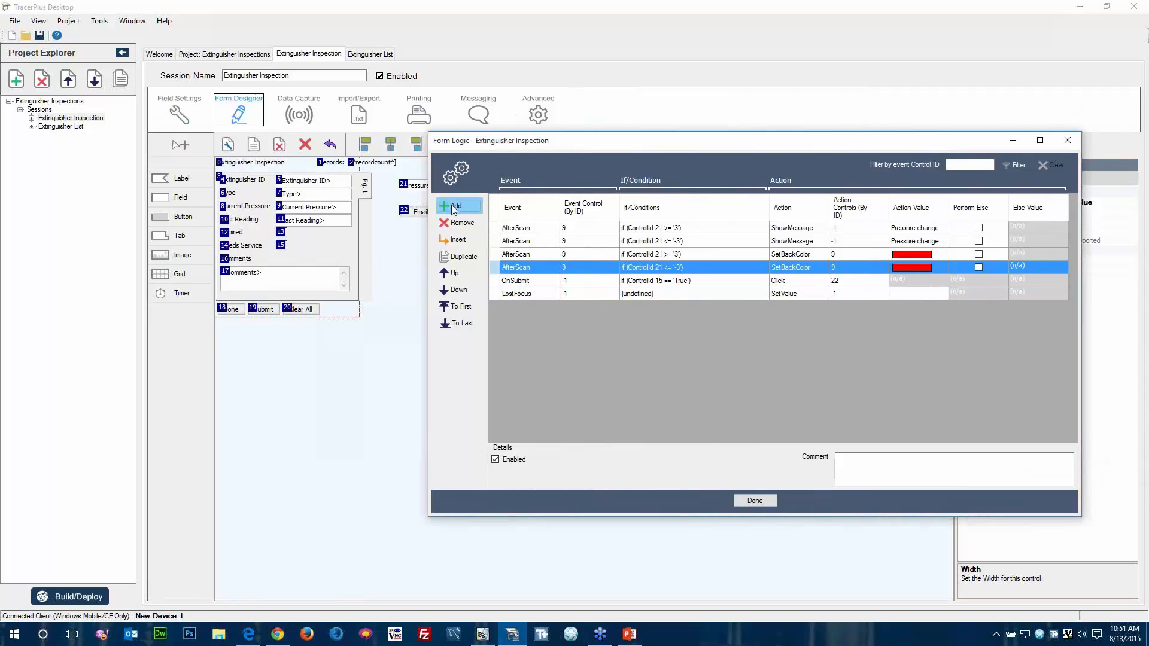
click(537, 293)
click(539, 294)
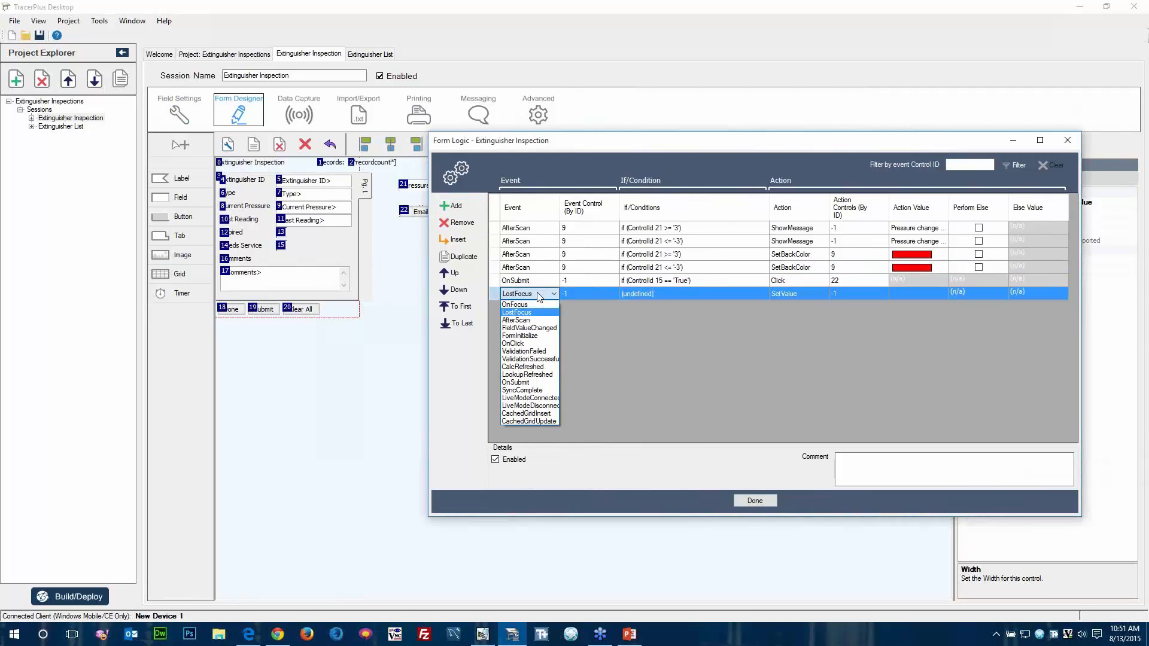
click(539, 328)
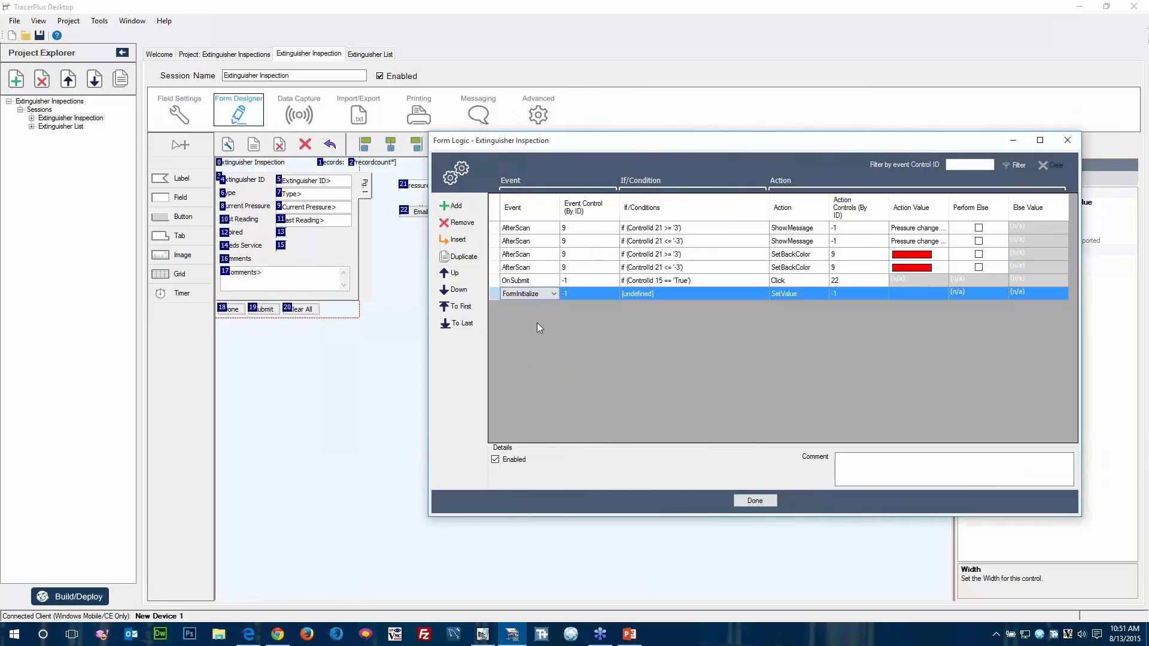
click(585, 296)
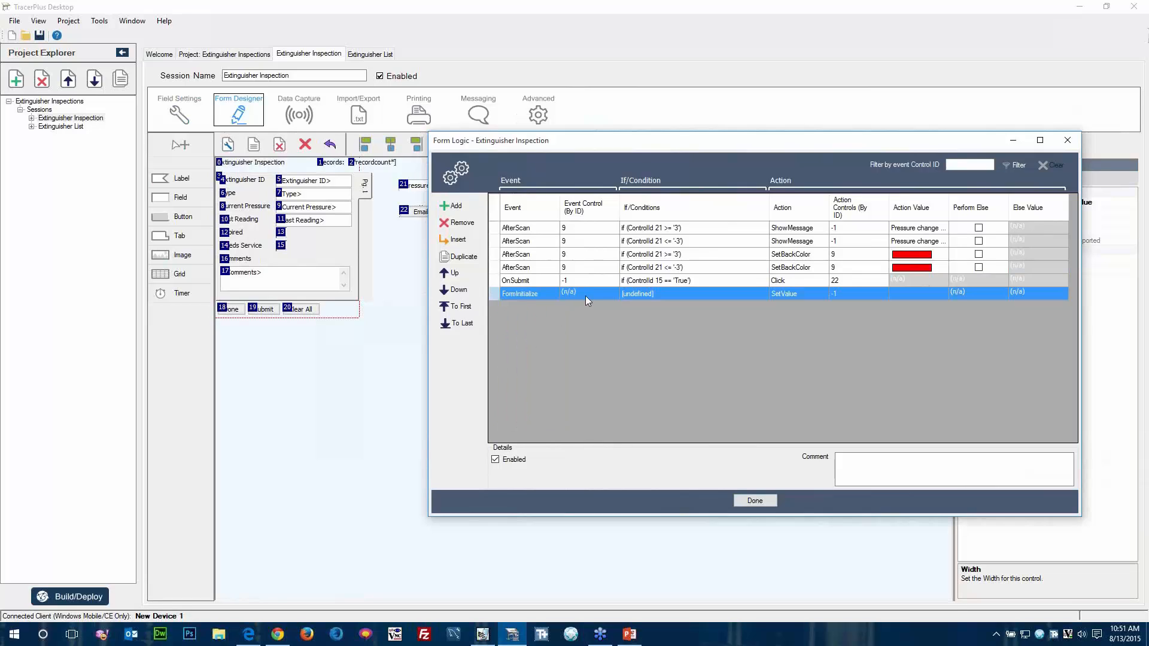
Set the FormInitialize rule's action to SetValidationEnable on control 17 with the value False.
click(806, 294)
click(810, 294)
click(809, 398)
click(859, 297)
text(1)
click(940, 296)
click(940, 297)
click(910, 312)
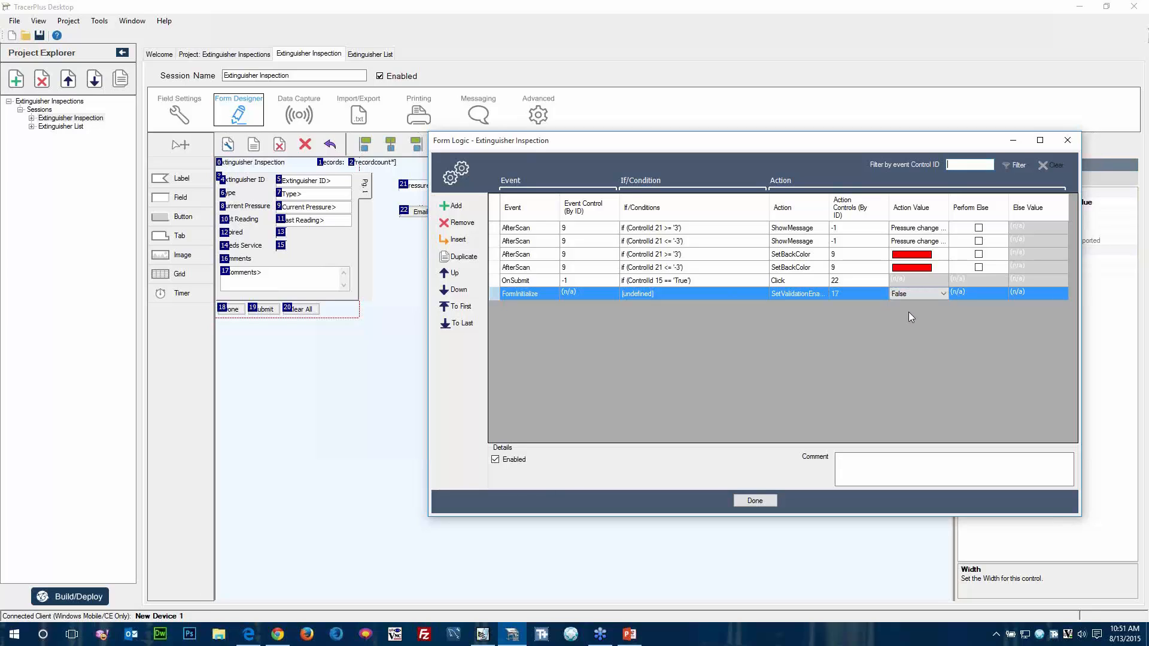
Add another form logic rule triggered by the OnSubmit event.
click(794, 281)
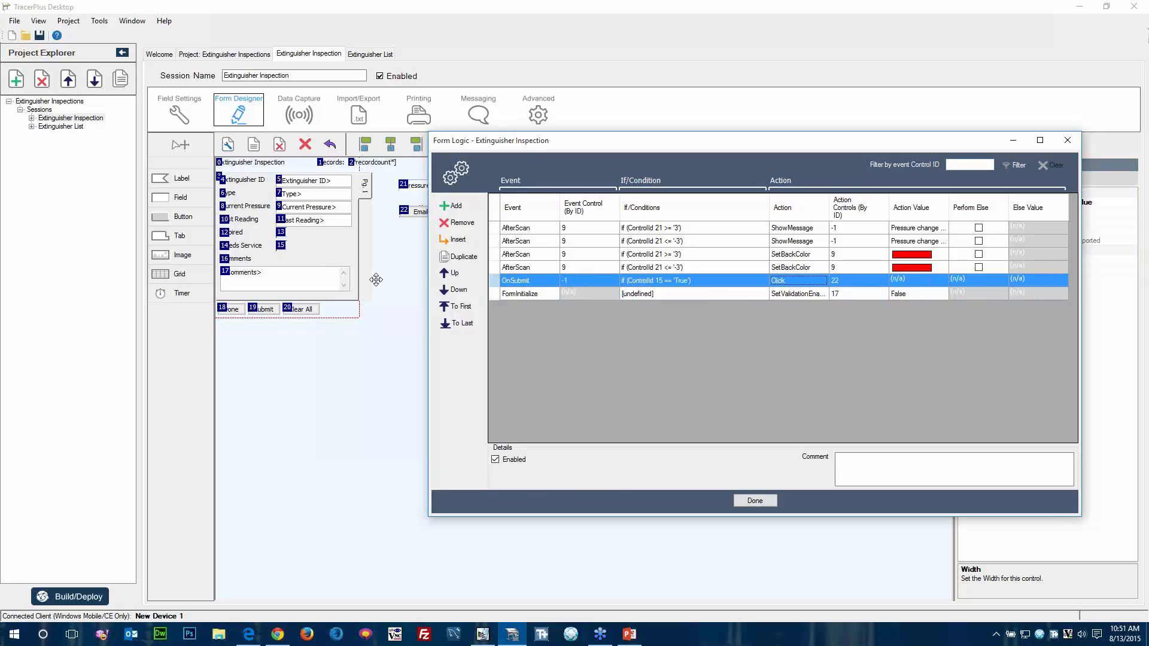
click(454, 204)
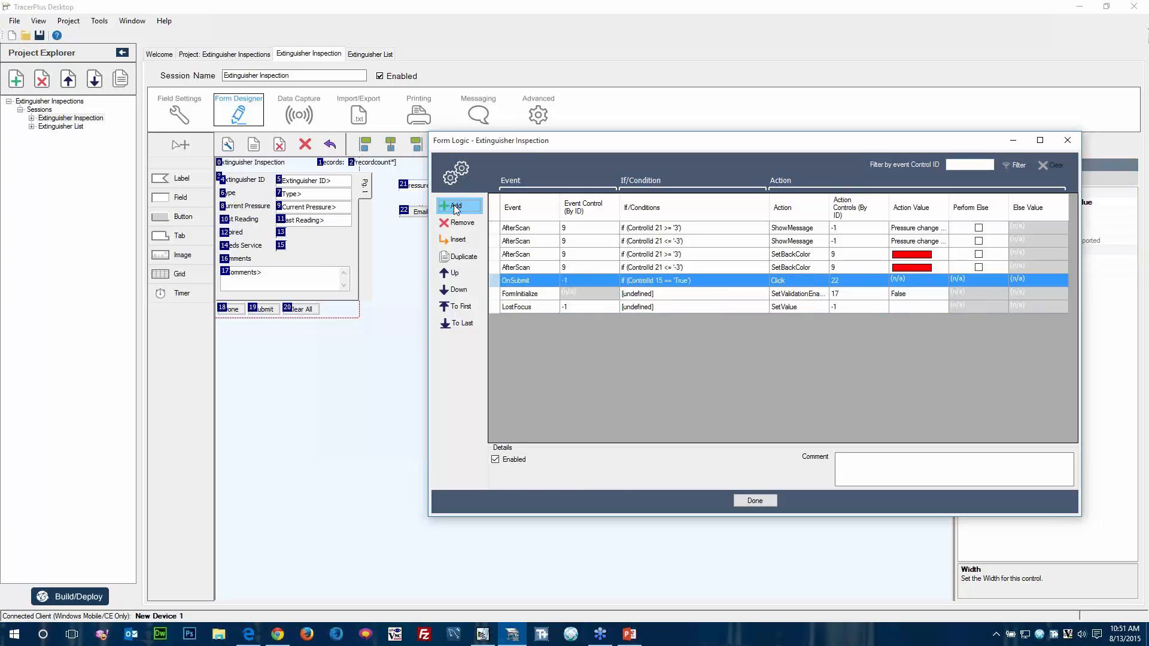
click(530, 307)
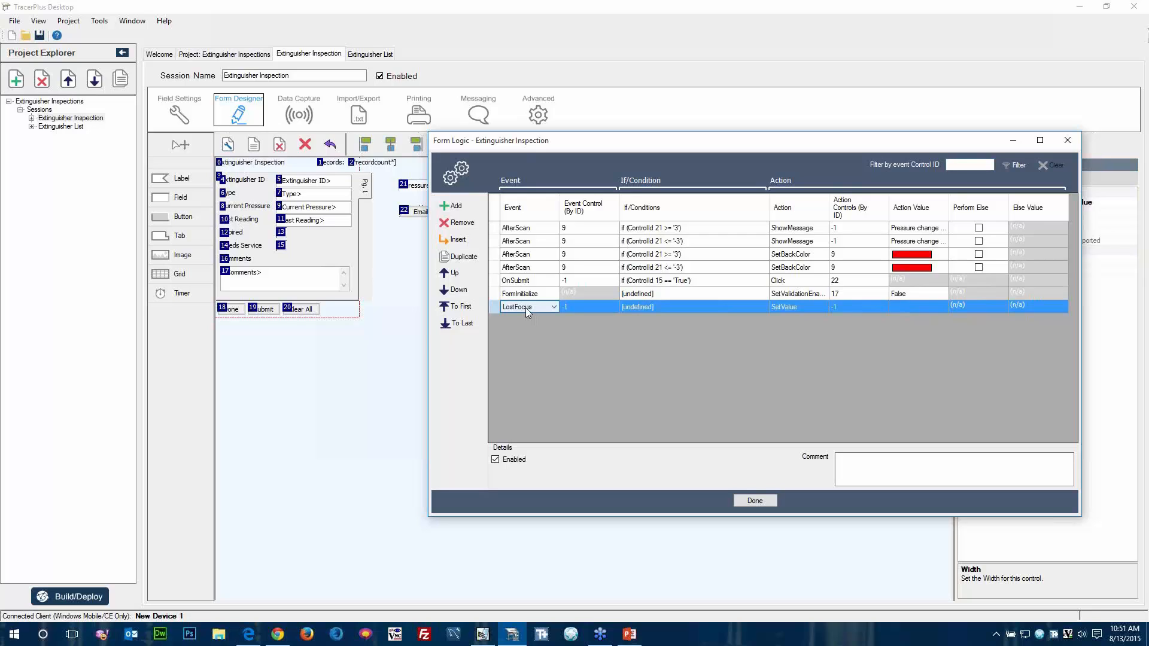
click(540, 308)
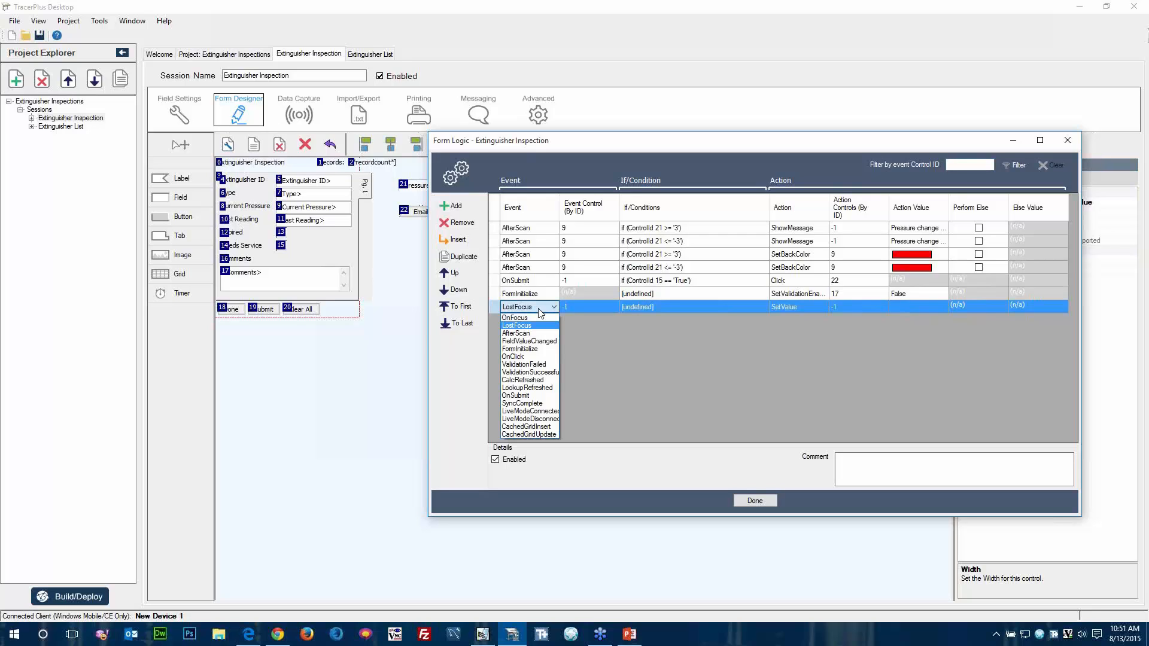
click(533, 396)
Add a condition to the new OnSubmit rule requiring that control 15 equals True.
click(647, 311)
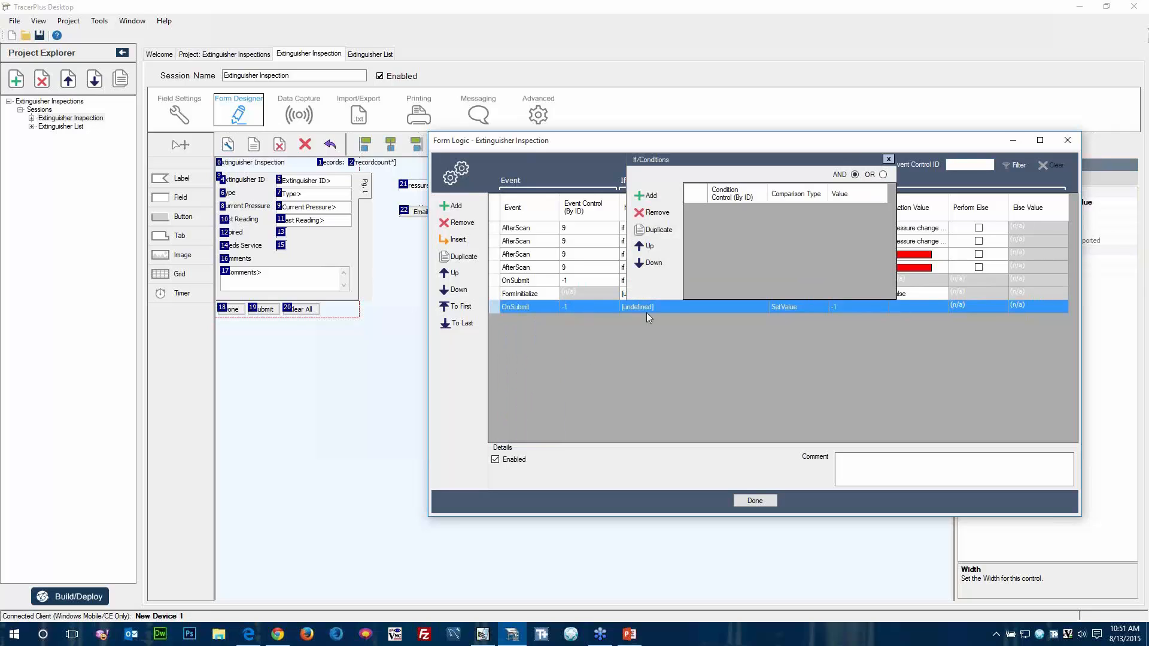
click(669, 198)
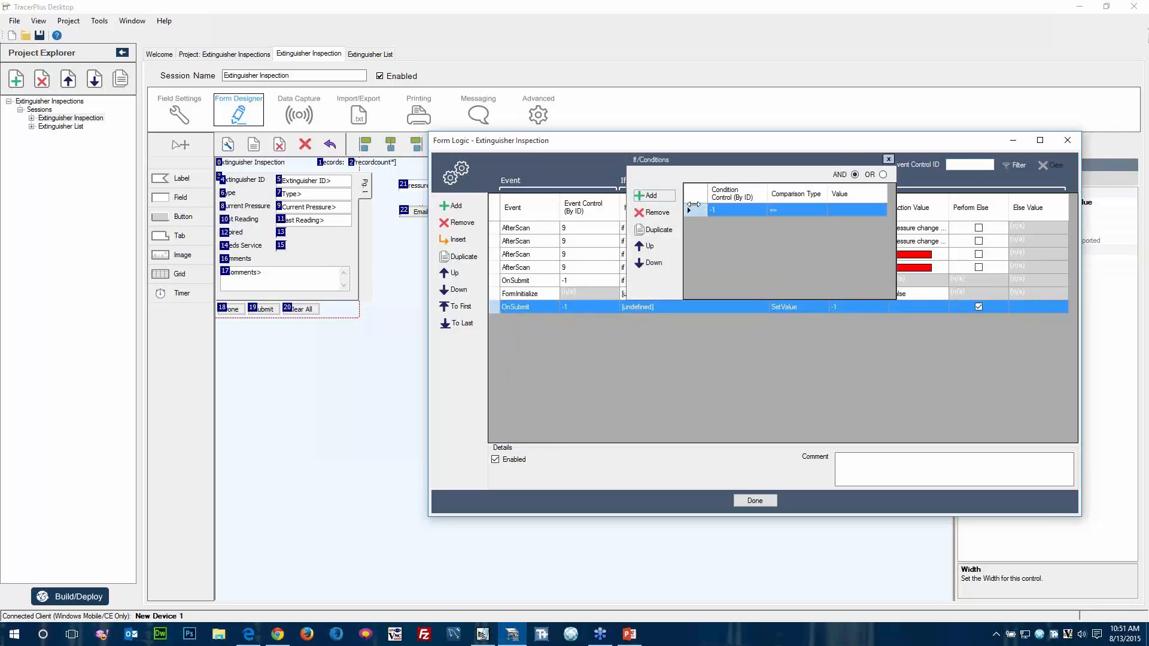
click(737, 211)
text(1)
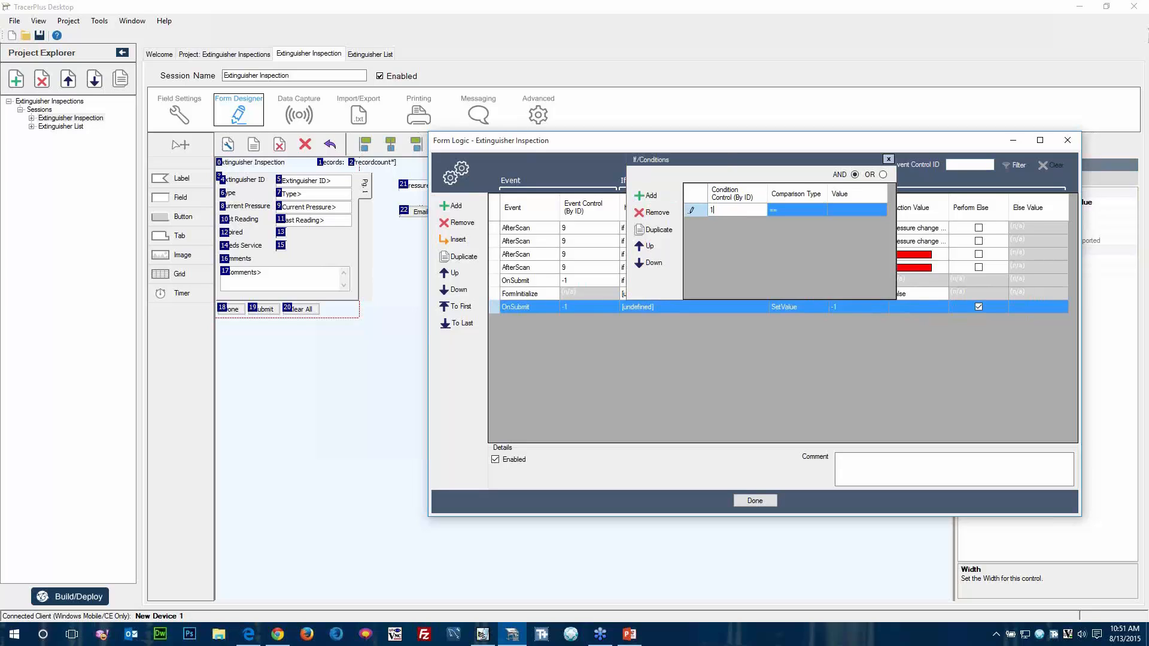
text(5)
key(Tab)
key(Tab)
text(Tr)
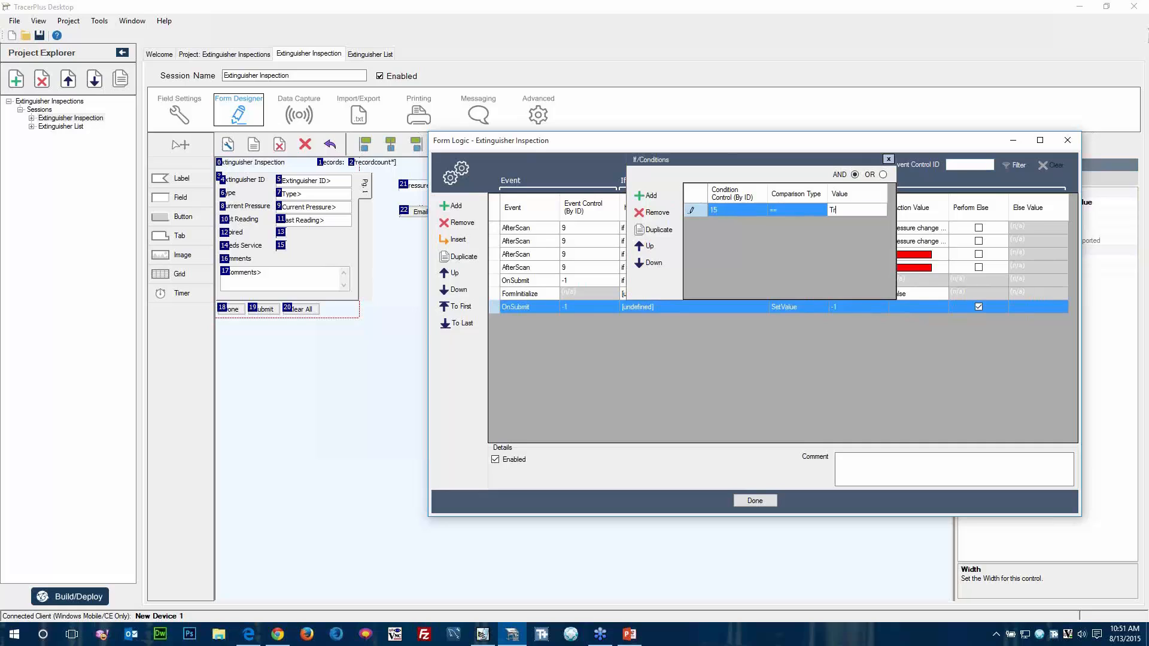
key(Tab)
click(823, 358)
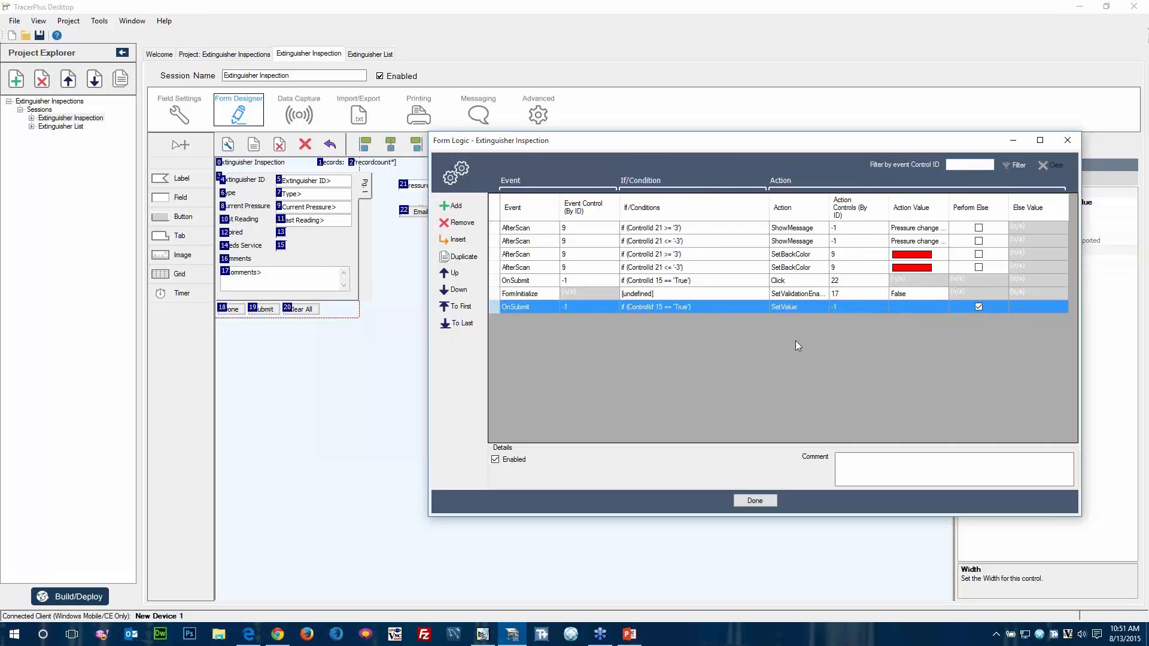
Set the new OnSubmit rule's action to SetValidationEnable on control 17, with action value True and else value False.
click(810, 305)
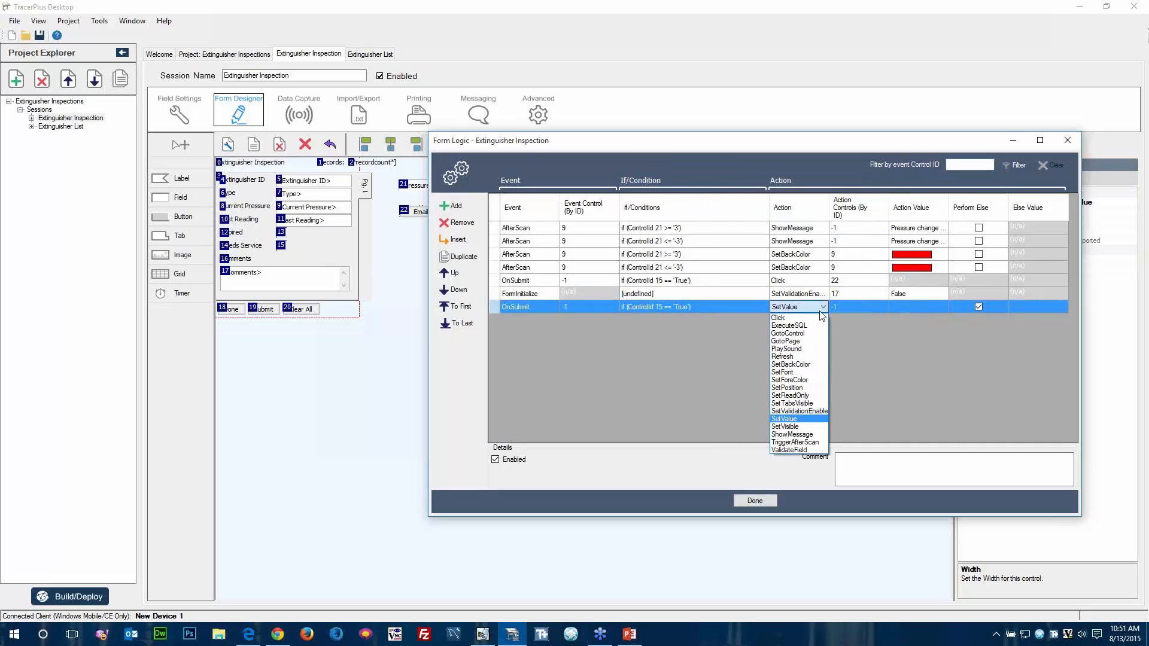
click(808, 411)
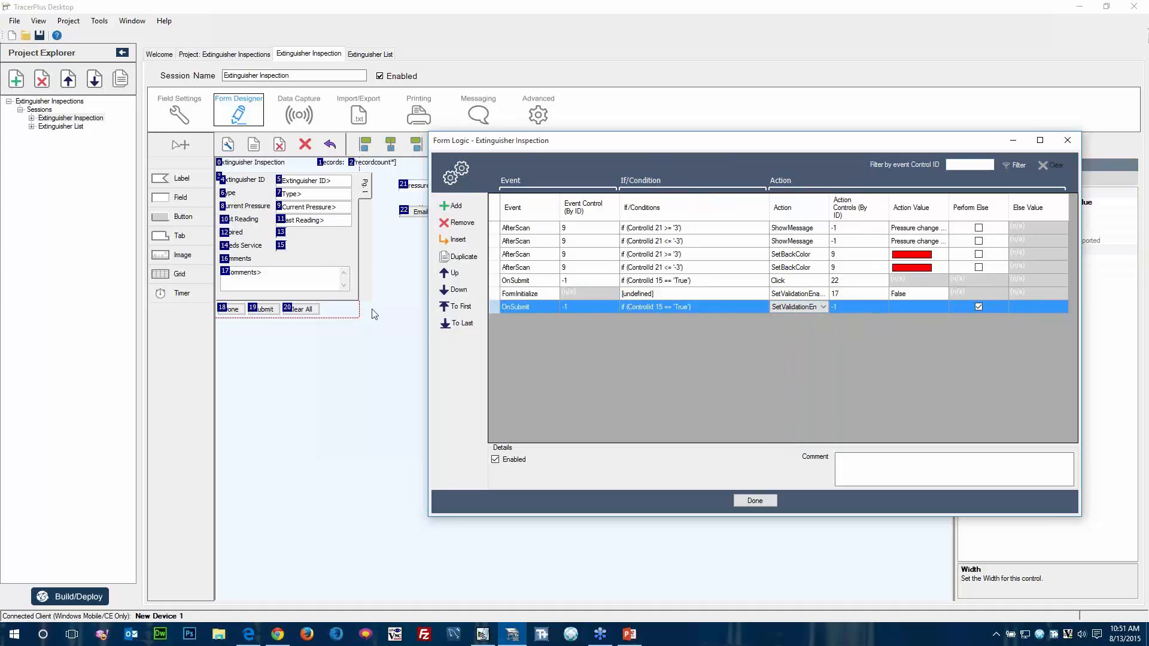
click(858, 307)
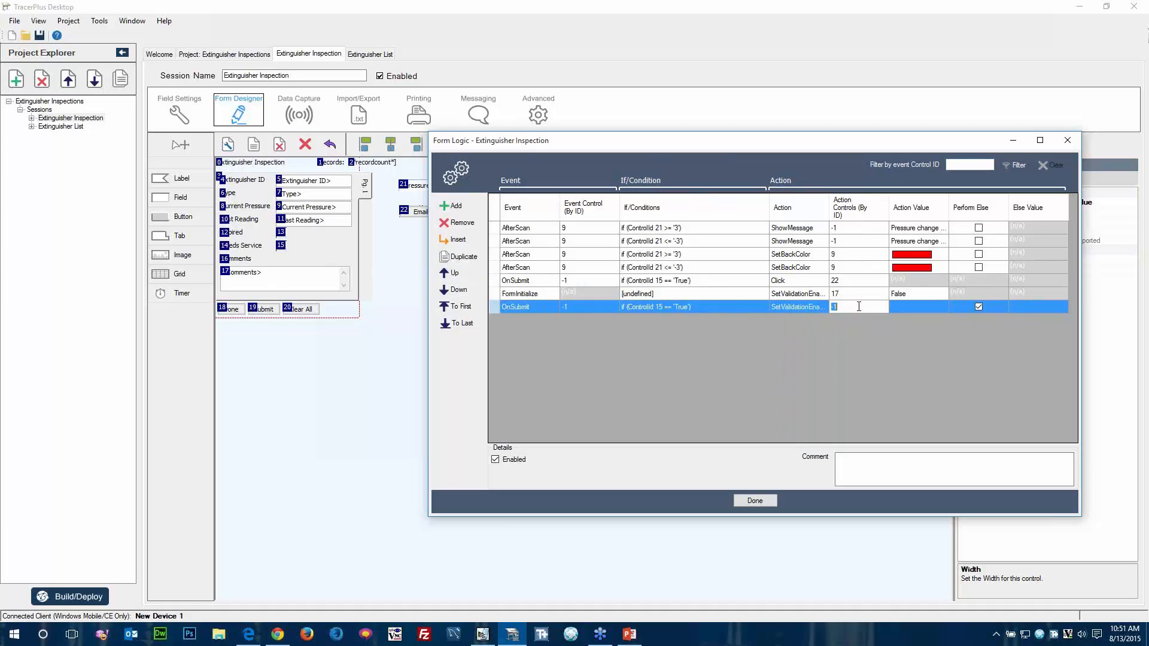
text(17)
click(922, 306)
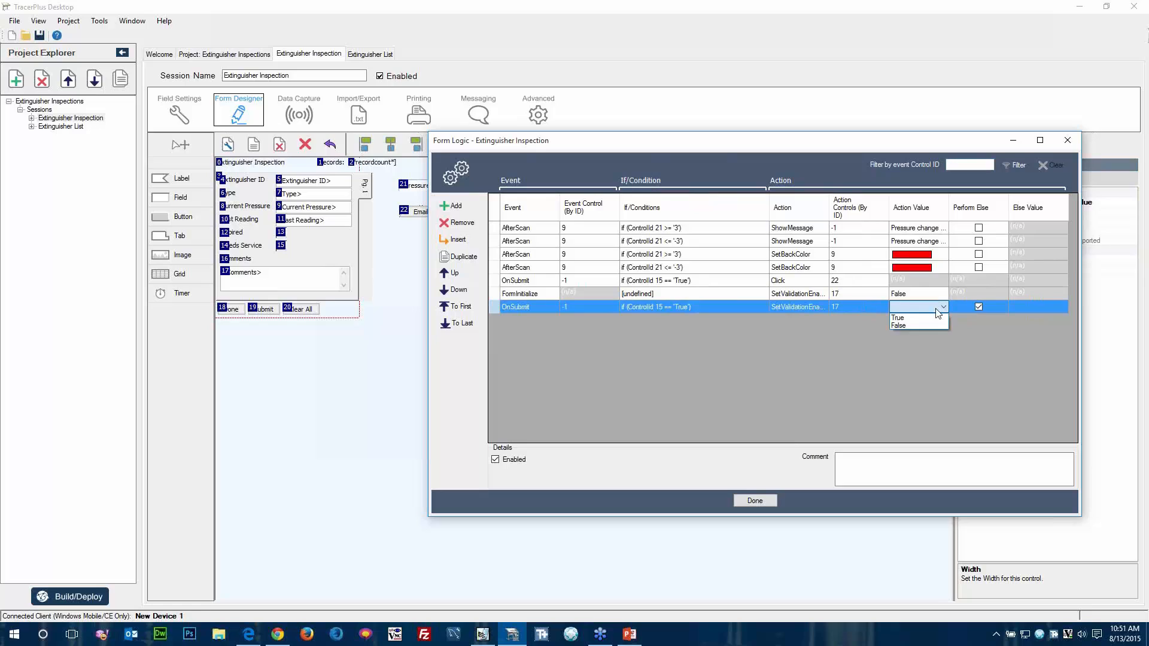
click(920, 318)
click(1019, 306)
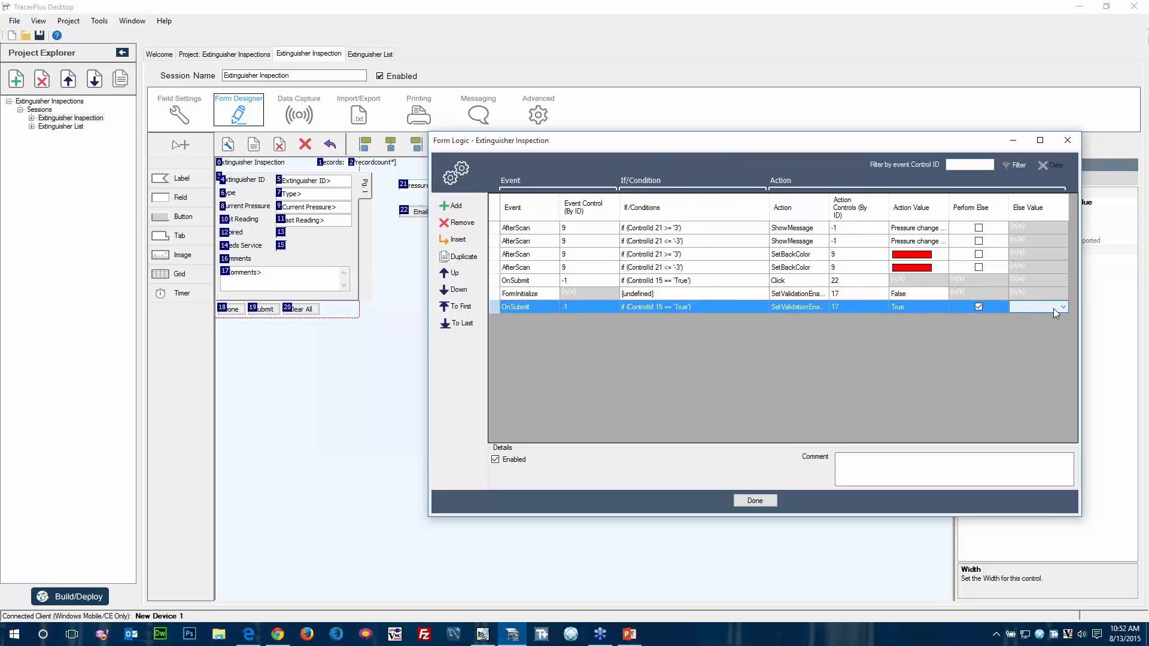
click(1057, 308)
click(1040, 325)
click(841, 293)
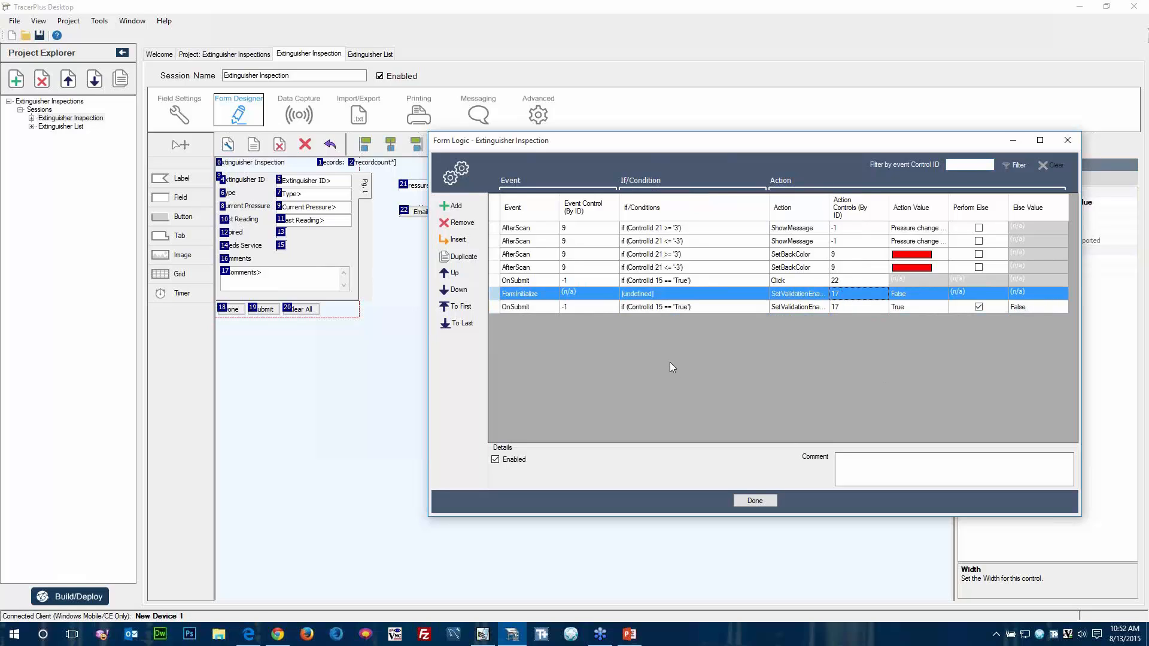
Build and deploy the project to the connected Windows Mobile device, and close the deployment options.
click(66, 597)
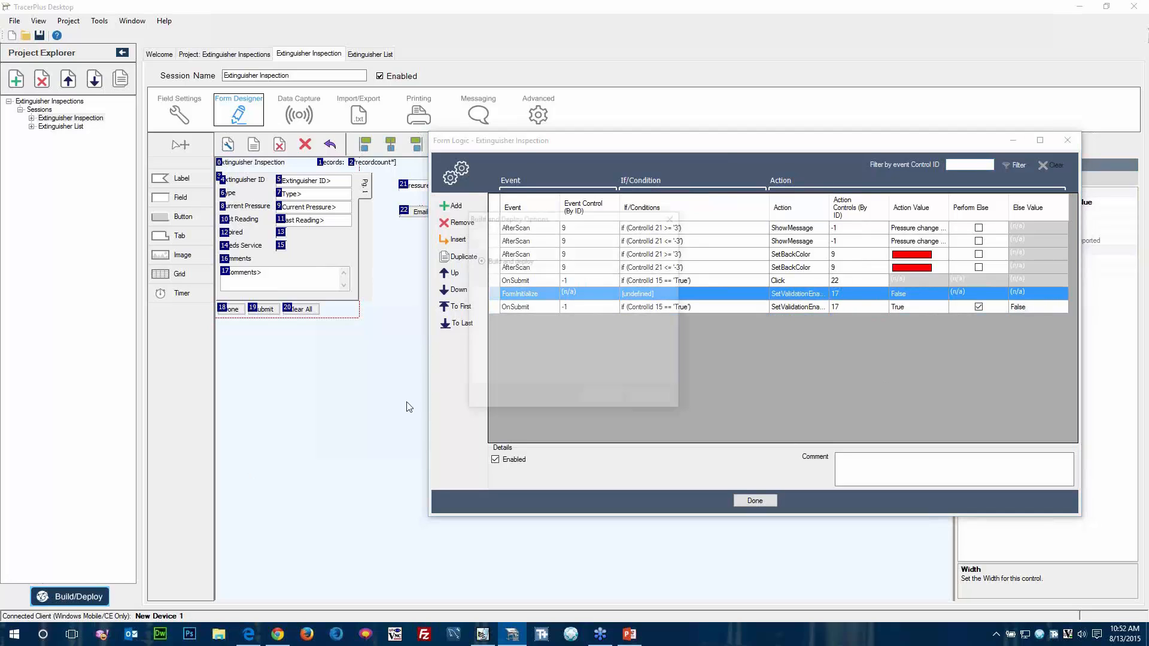
click(602, 397)
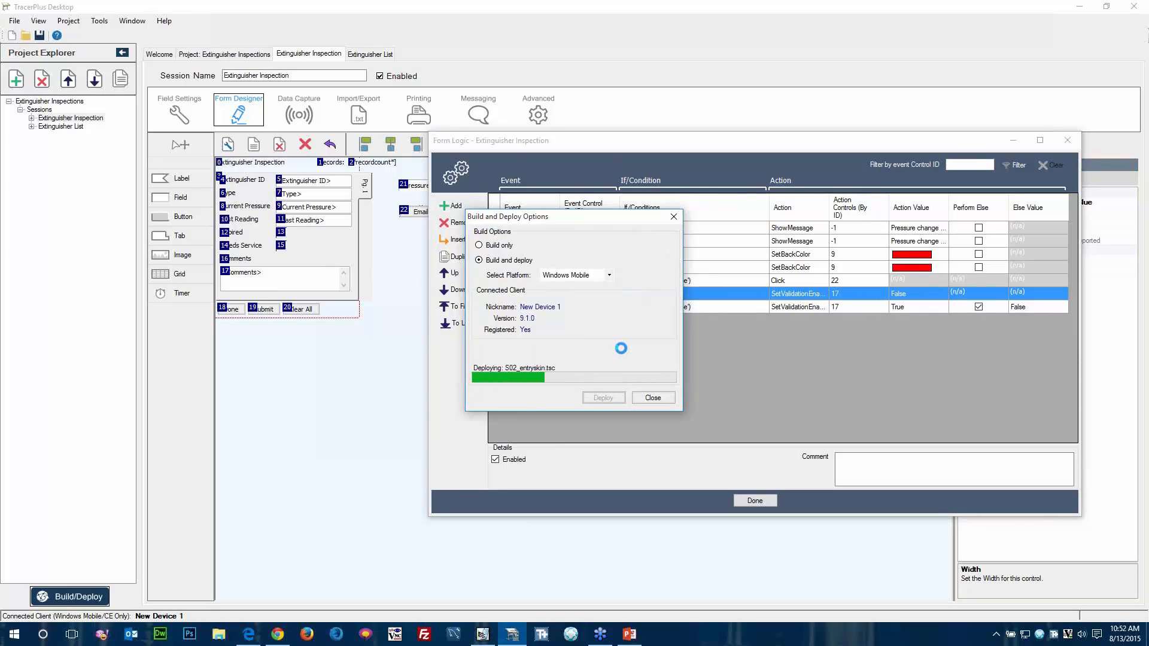
click(653, 398)
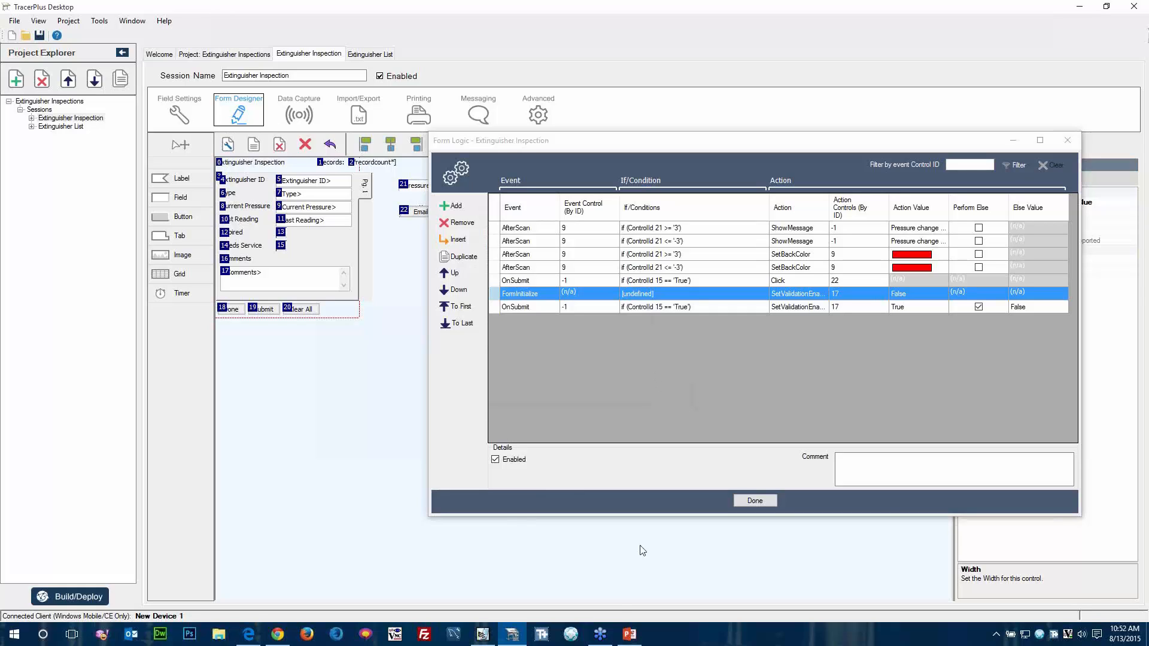
Switch to Pocket Controller-Pro, open the Extinguisher Inspection form, and submit a record for extinguisher 1001 with current pressure 22.
click(483, 634)
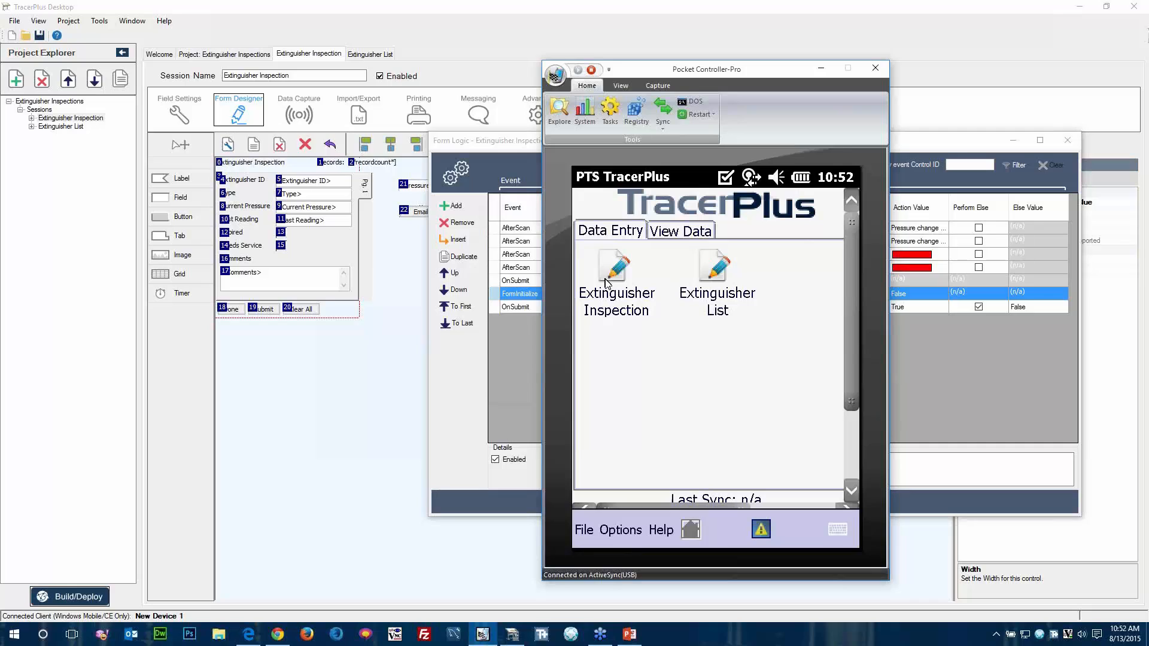
click(609, 282)
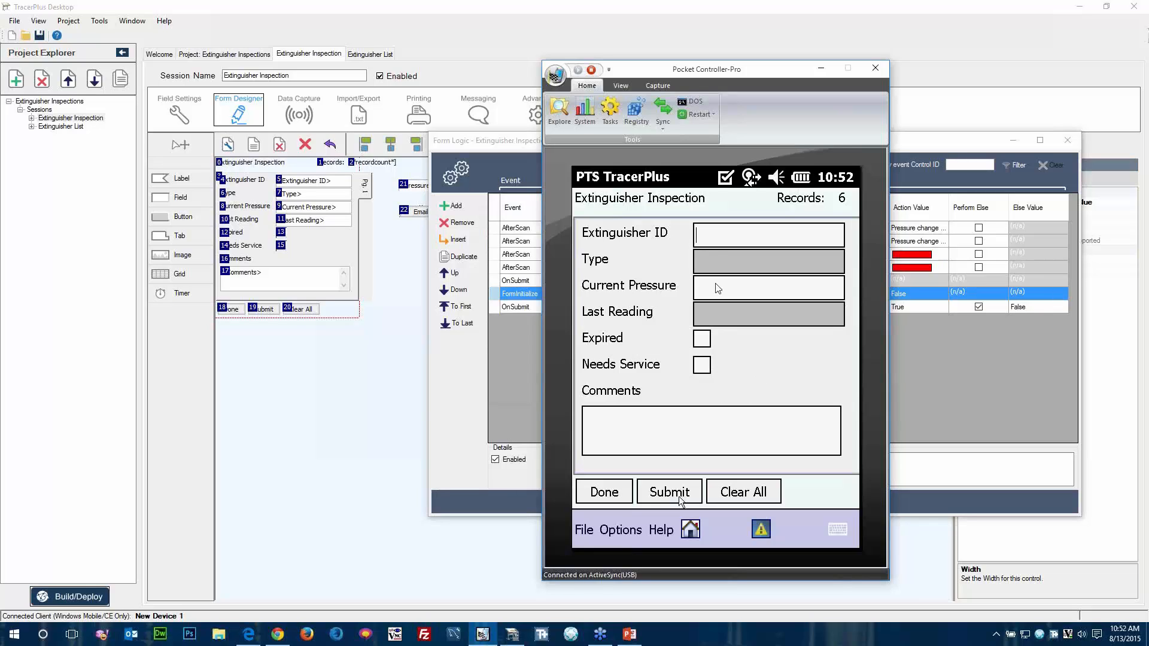
text(1001)
key(Return)
click(632, 343)
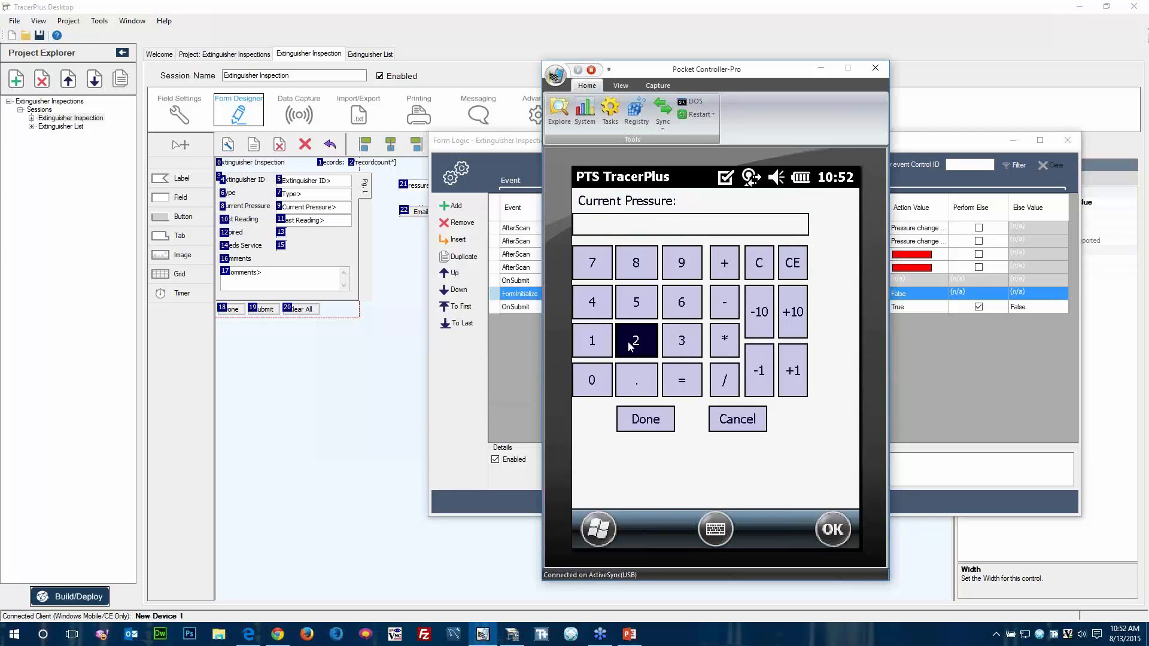
click(631, 343)
click(638, 420)
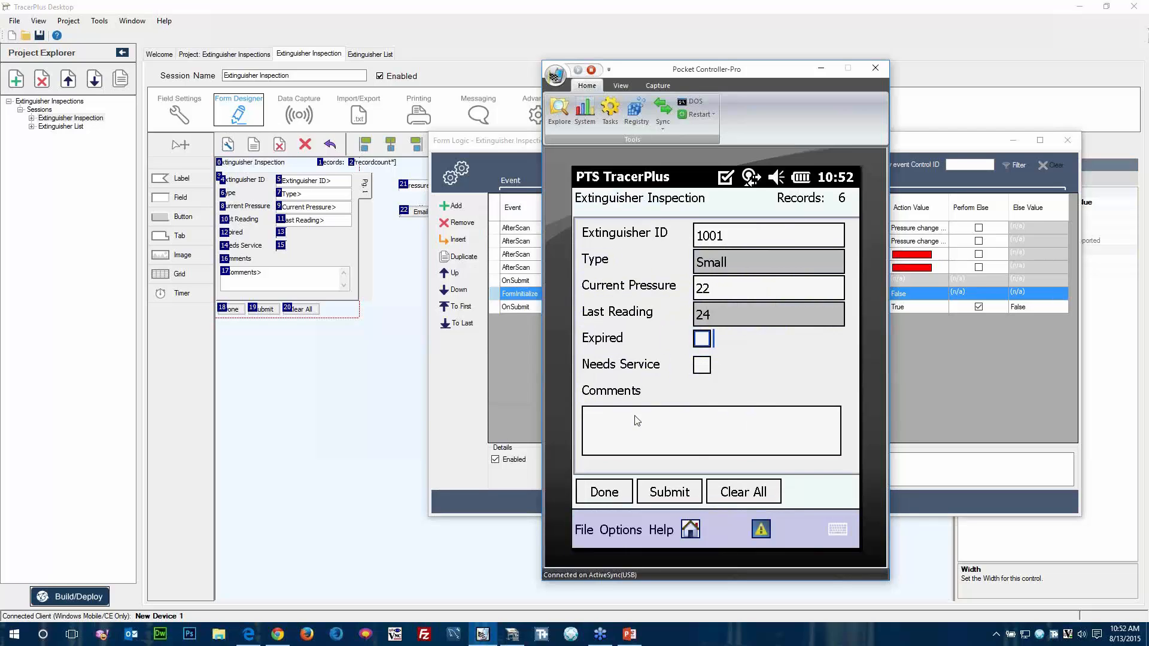
click(670, 494)
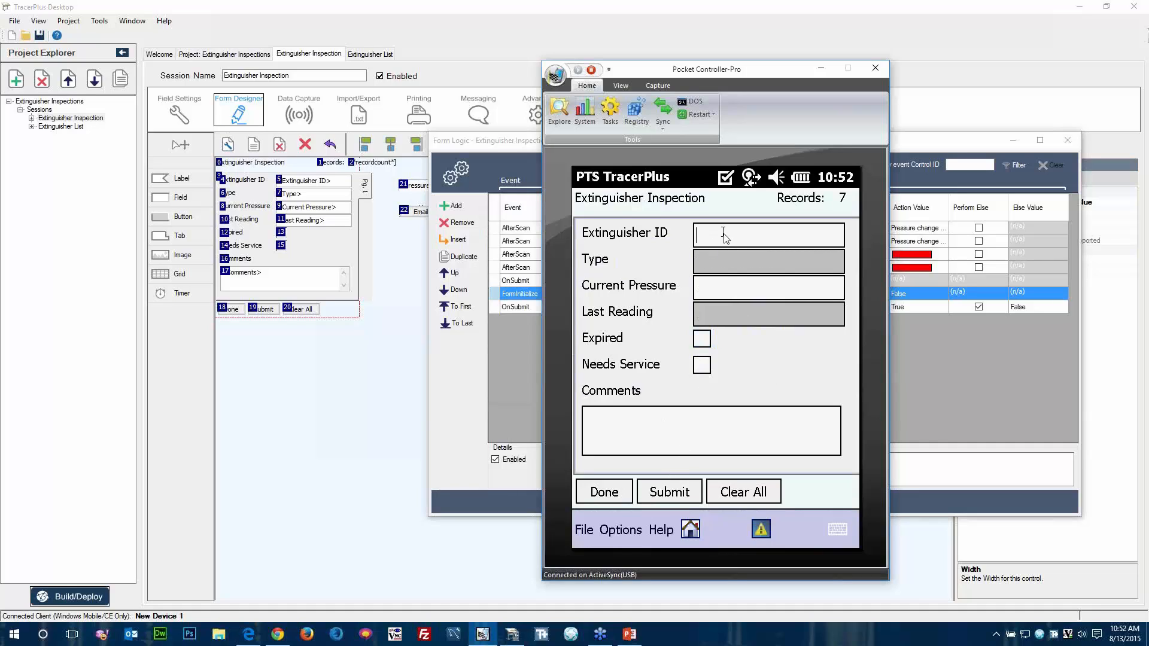
Submit an inspection for extinguisher 1002 with current pressure 20, Needs Service checked and no comment.
text(1002)
key(Return)
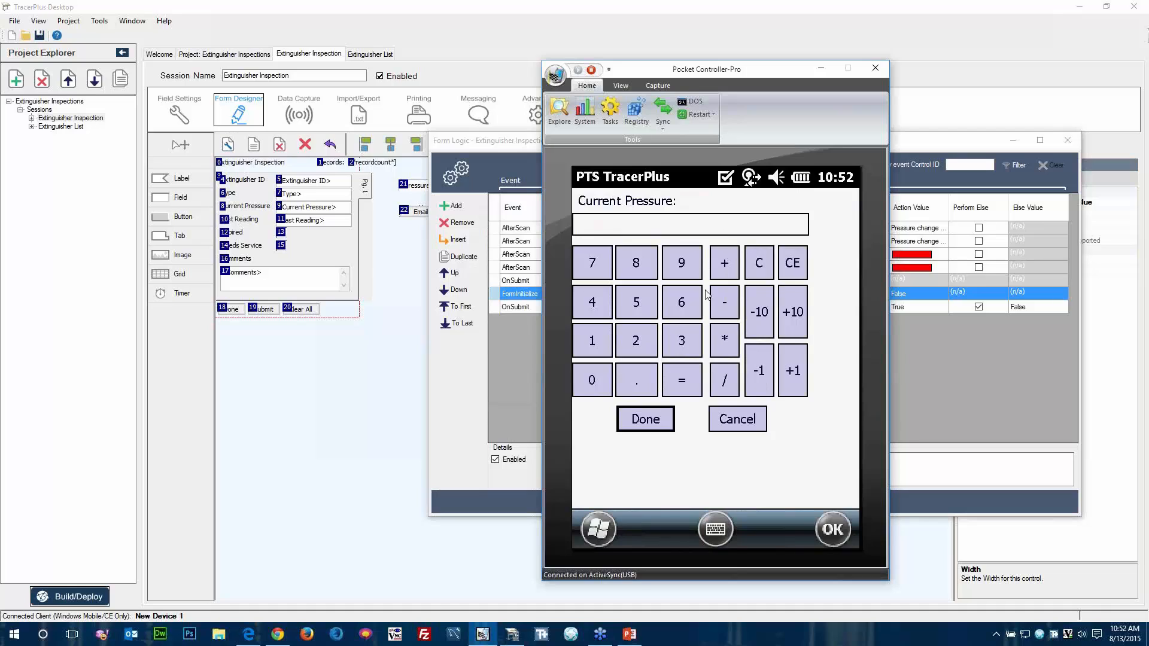
click(636, 341)
click(592, 380)
click(646, 419)
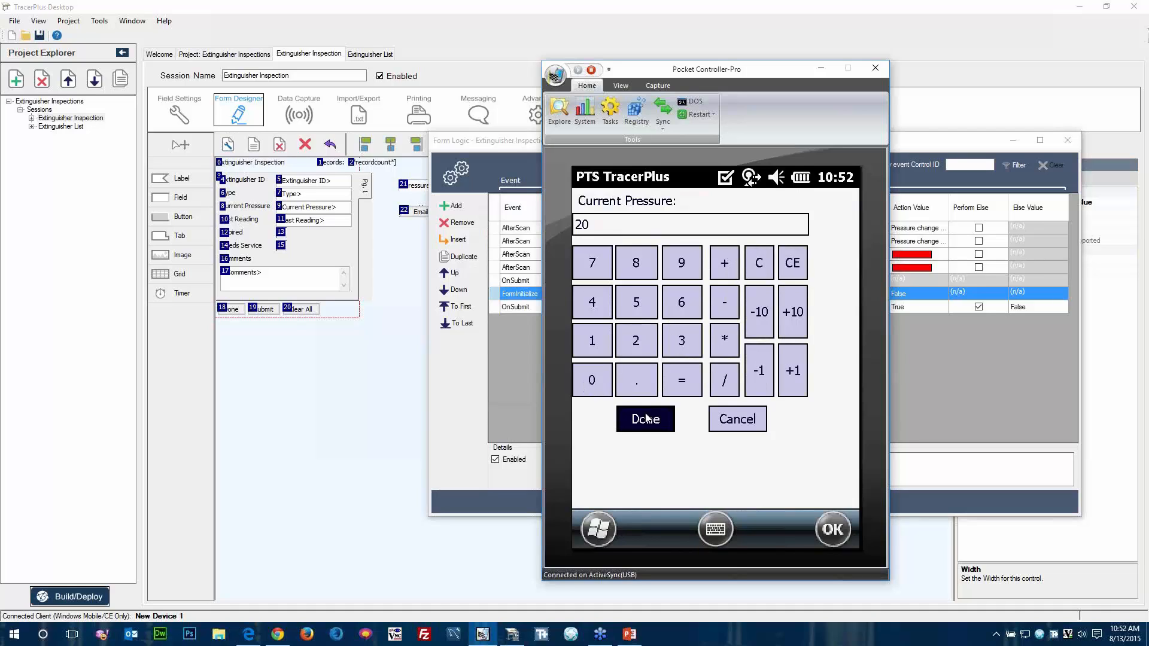
click(702, 365)
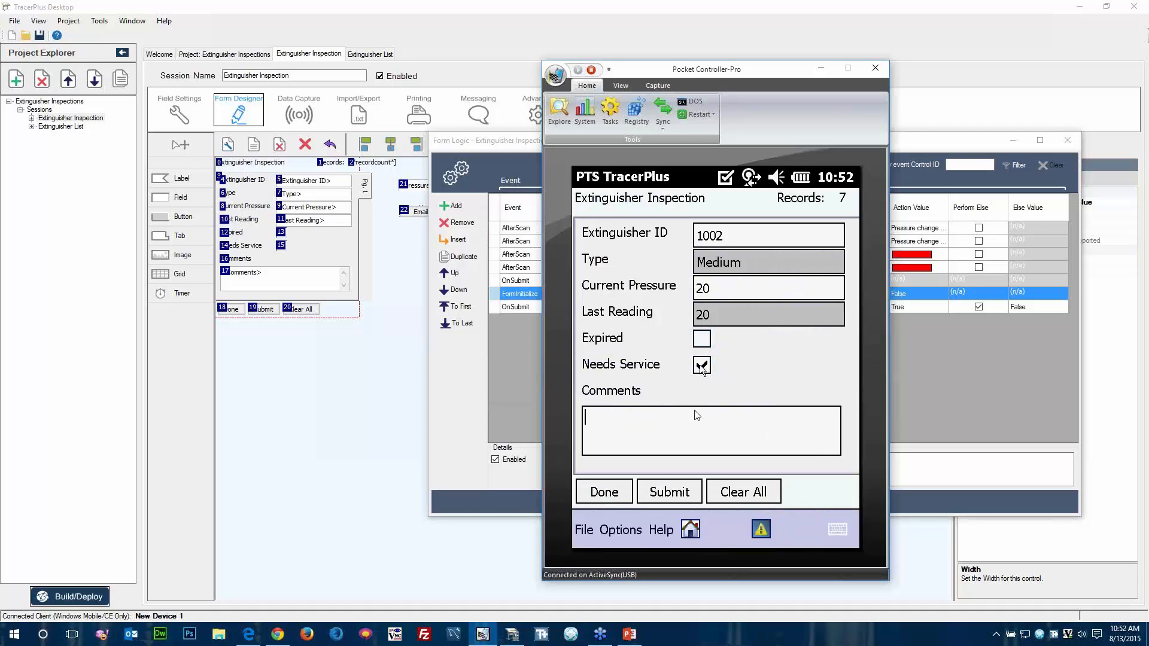
click(670, 489)
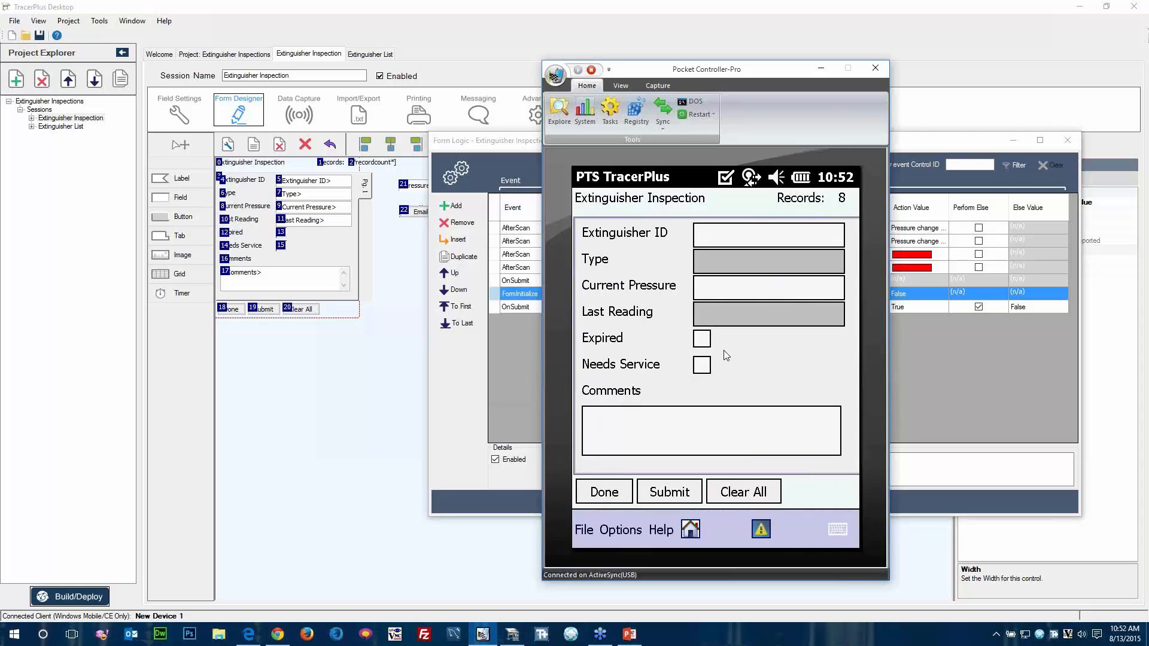
In TracerPlus Desktop, change the last OnSubmit form logic rule's event to OnClick on control 19.
click(510, 307)
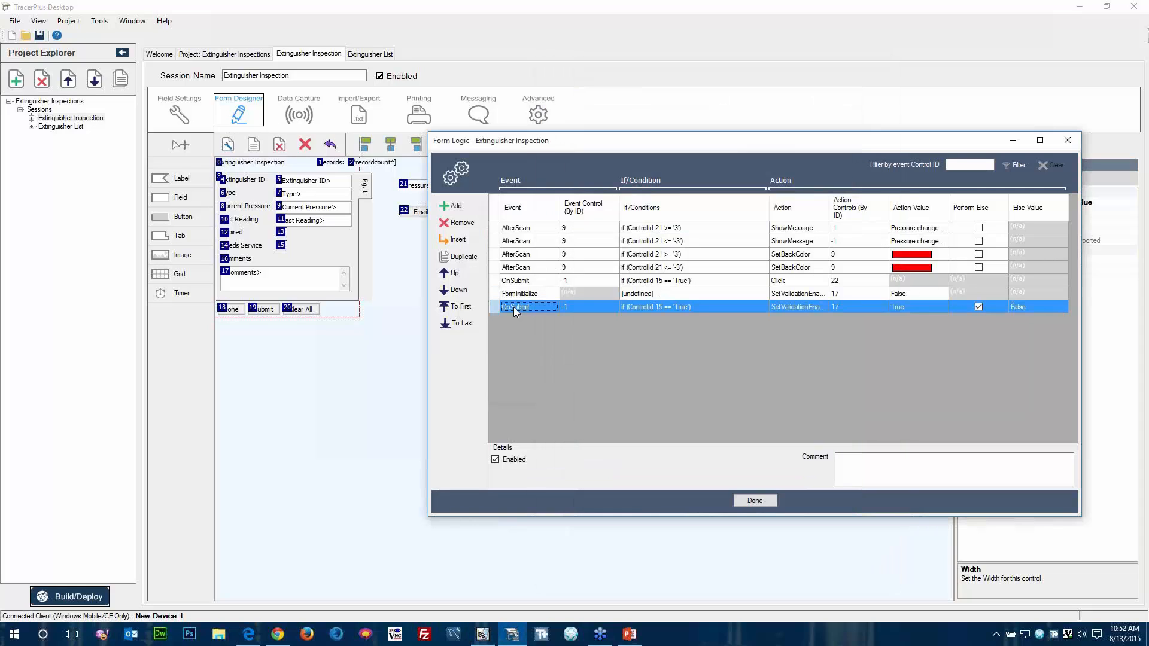
click(553, 307)
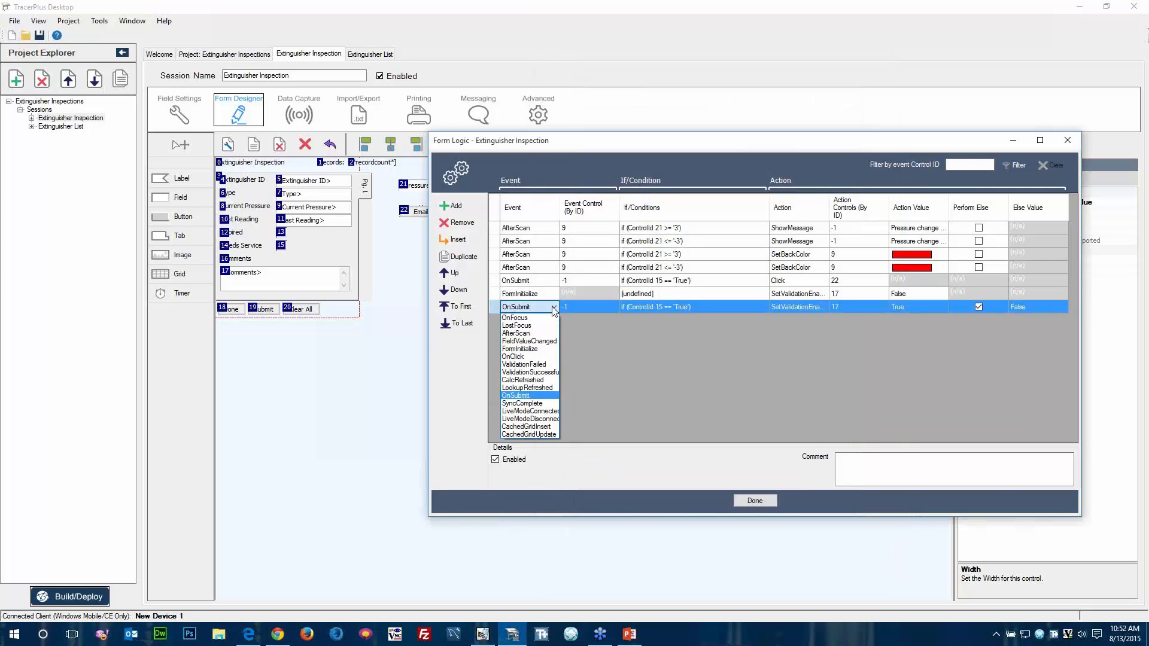
click(519, 357)
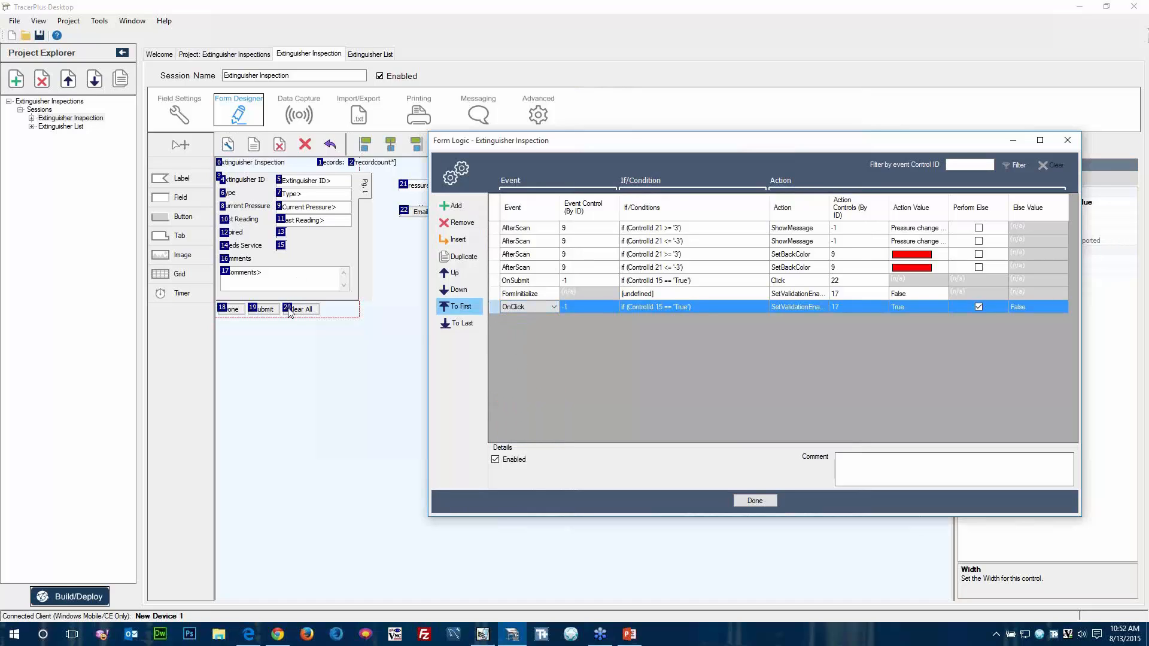
click(598, 308)
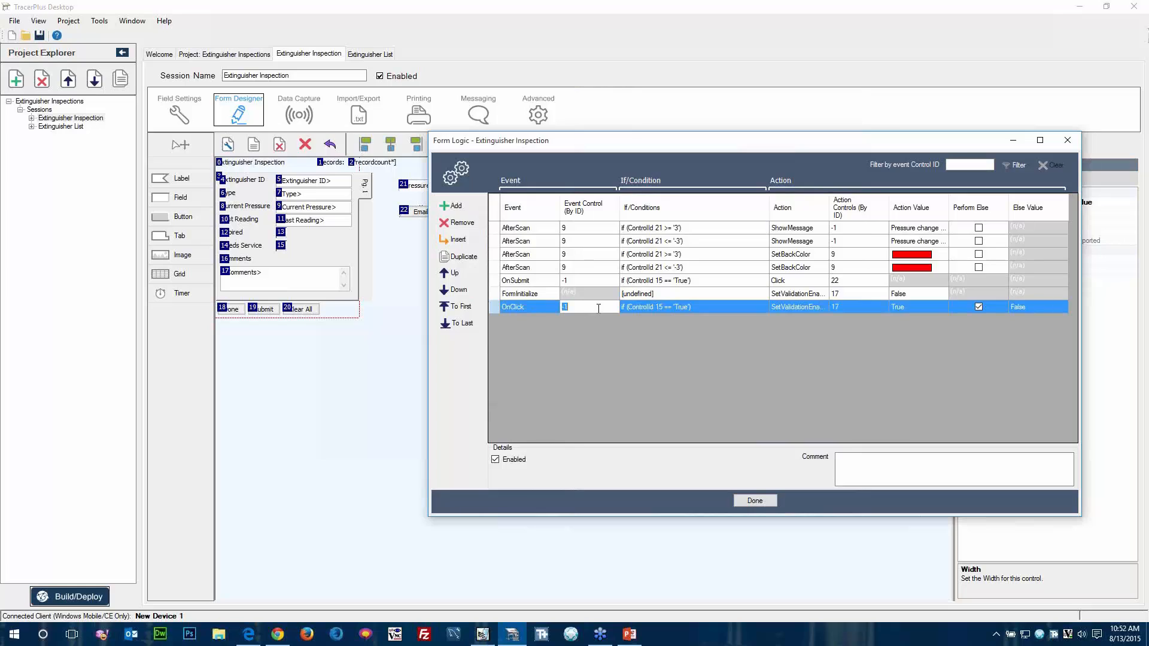
key(Tab)
Move the OnClick rule up two places so it runs before the OnSubmit rule that clicks control 22.
click(737, 328)
click(452, 273)
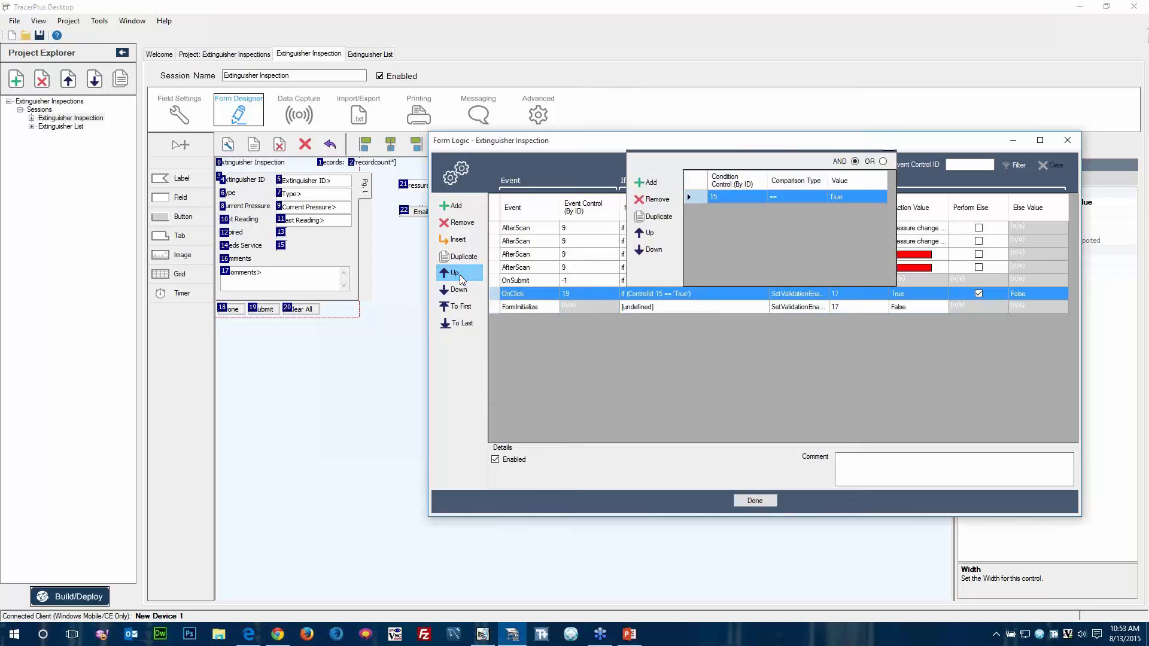
click(452, 273)
Move the FormInitialize rule to the first position in the form logic list.
click(501, 307)
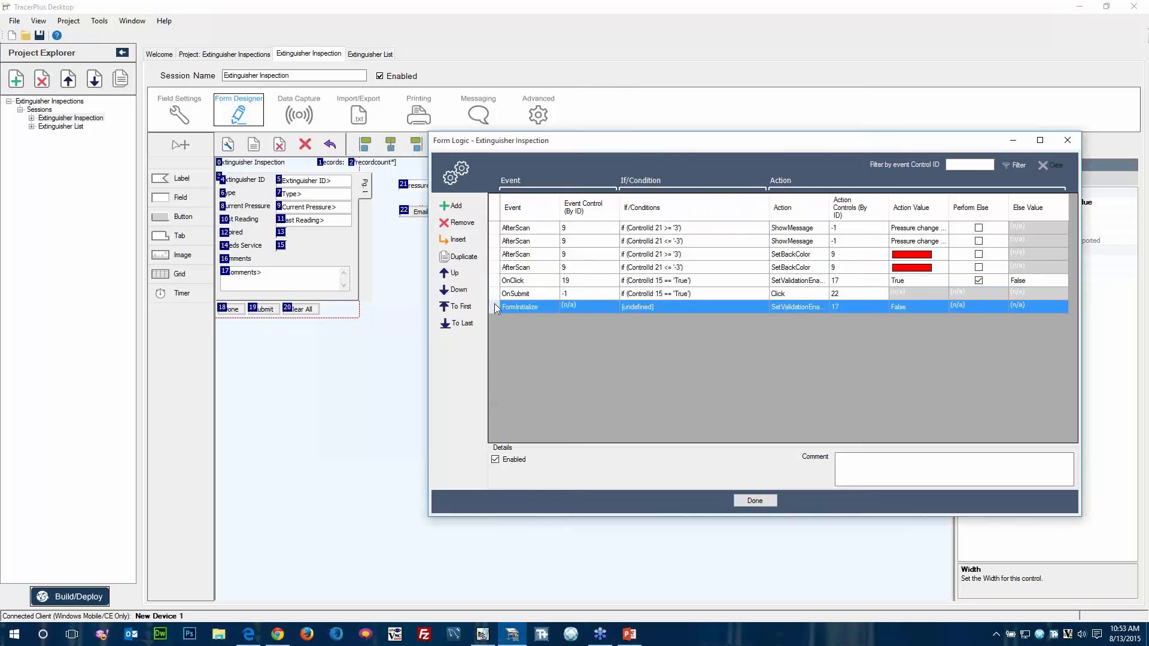
click(455, 277)
click(455, 276)
click(456, 279)
click(456, 278)
click(457, 279)
click(457, 280)
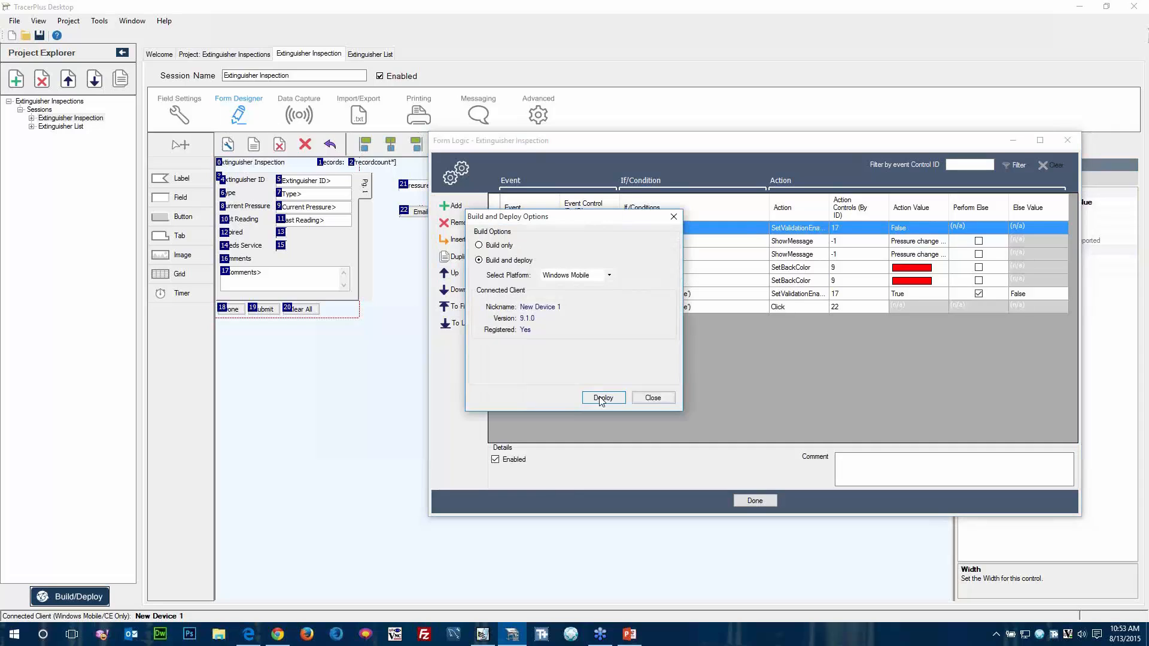
Build and deploy the project to the connected Windows Mobile device, and open the Extinguisher Inspection form in Pocket Controller-Pro.
click(601, 398)
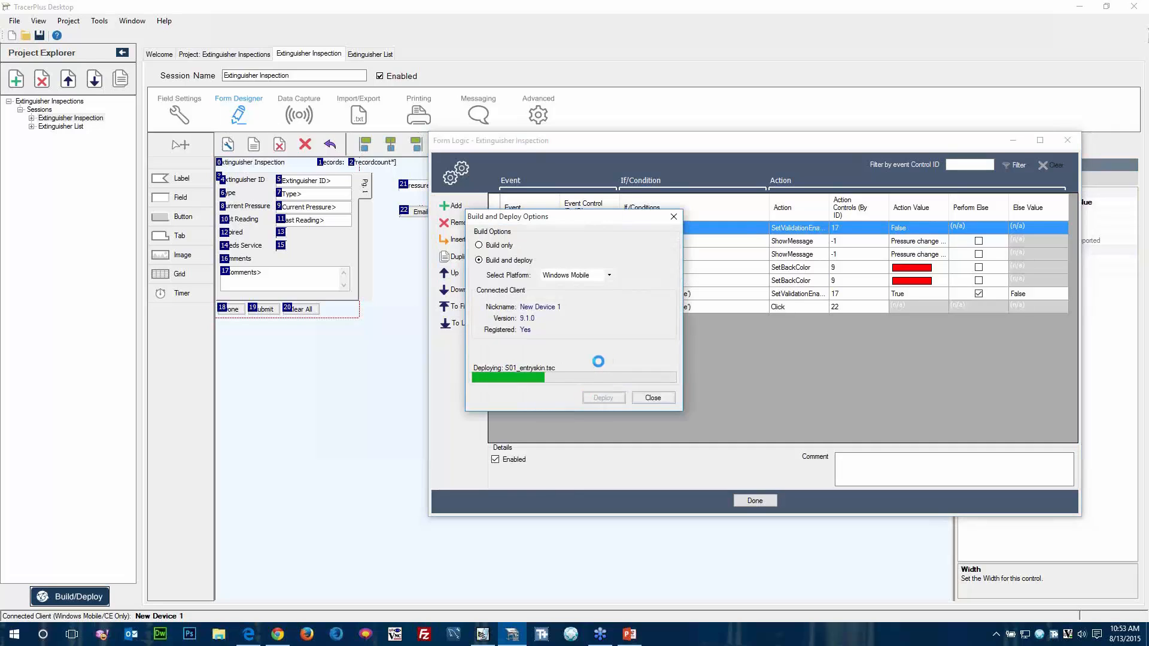
click(650, 399)
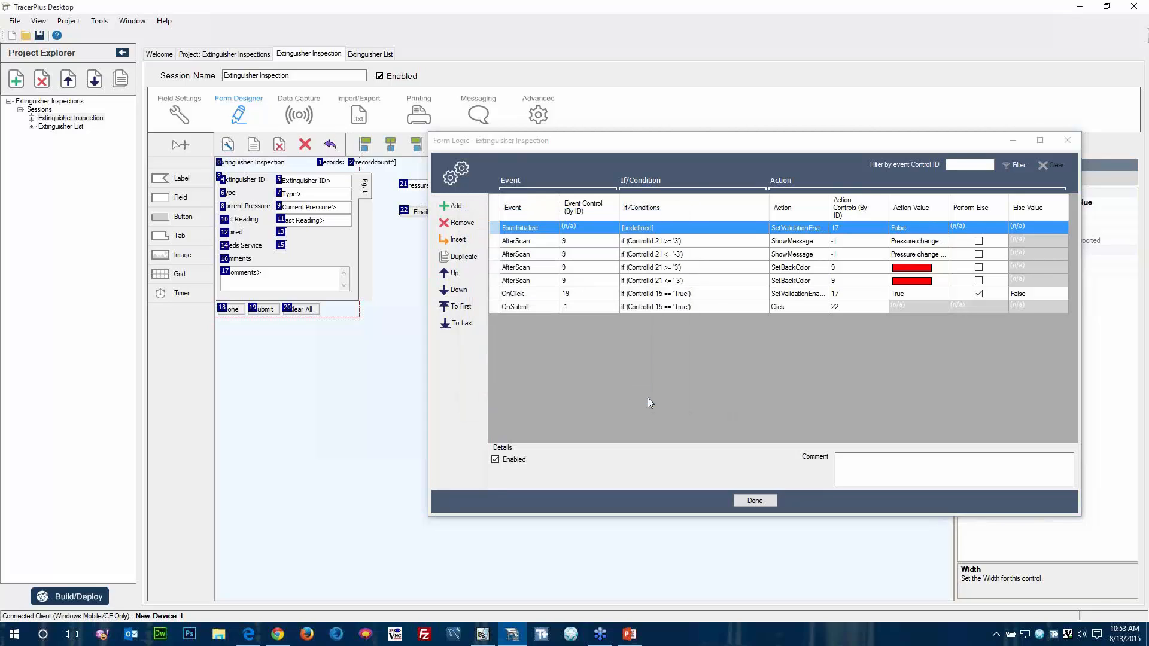
click(483, 634)
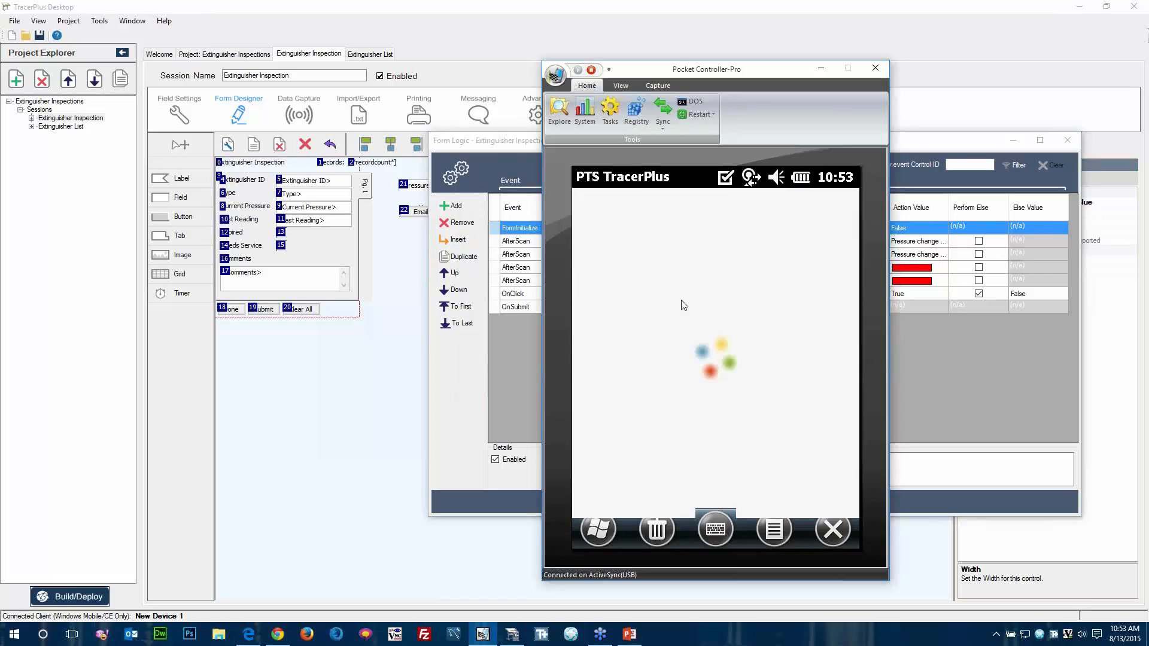
click(616, 269)
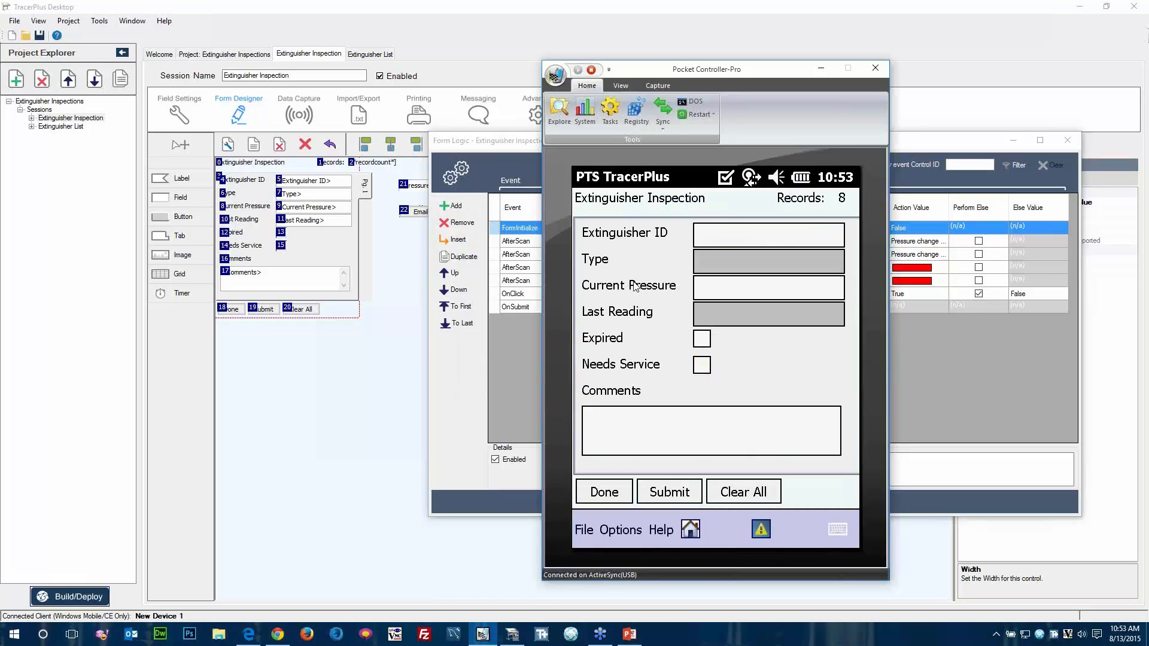
Try to submit an inspection for extinguisher 1002 with current pressure 20, Needs Service checked and the comment left blank.
text(1002)
key(Return)
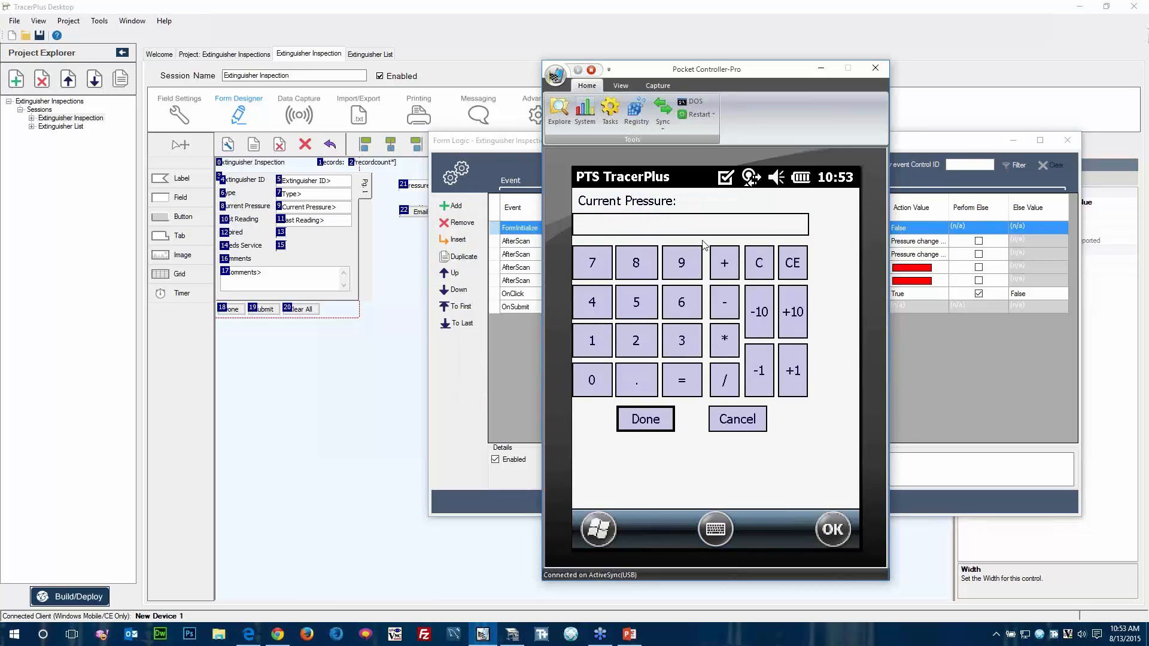
click(626, 342)
click(591, 383)
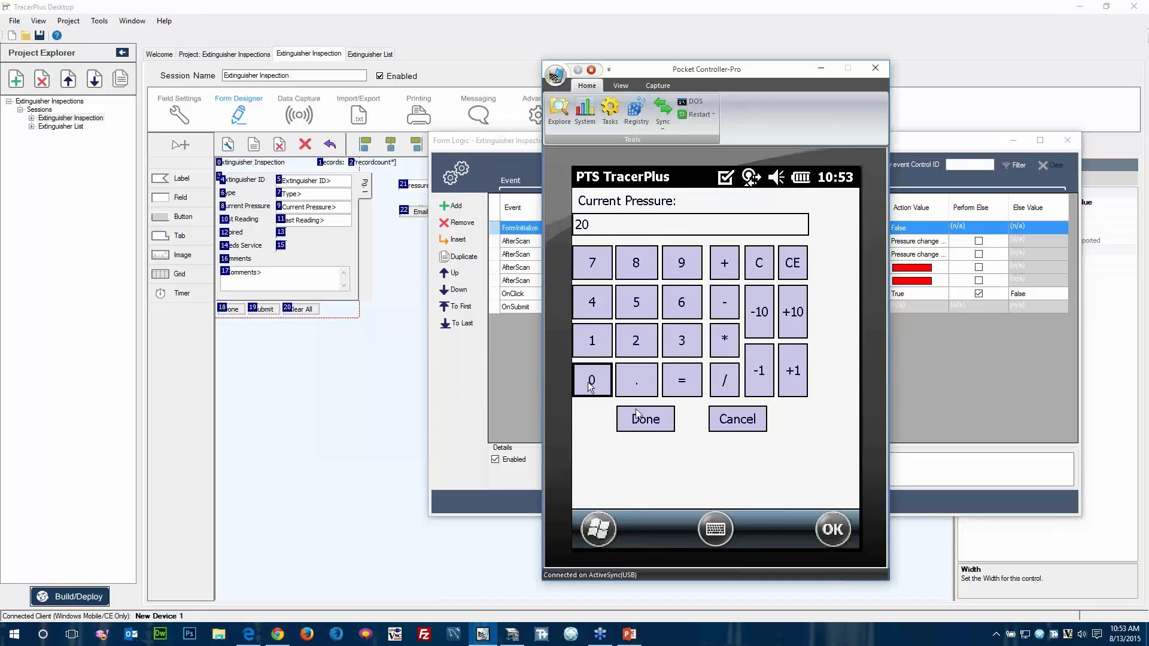
click(638, 413)
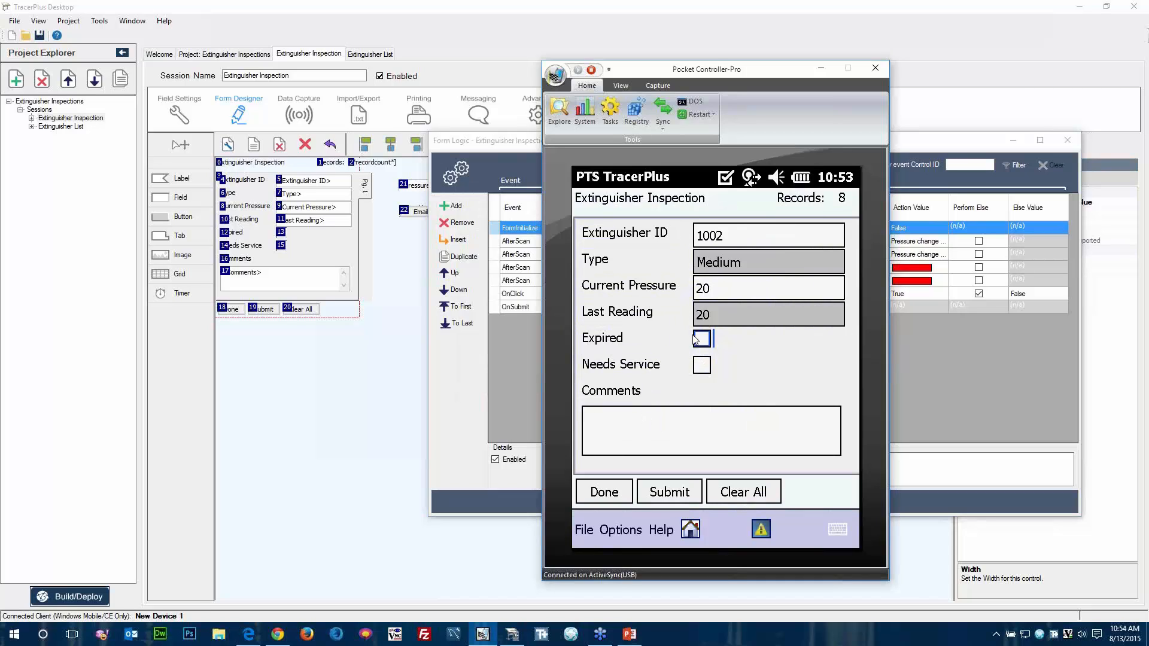
click(702, 366)
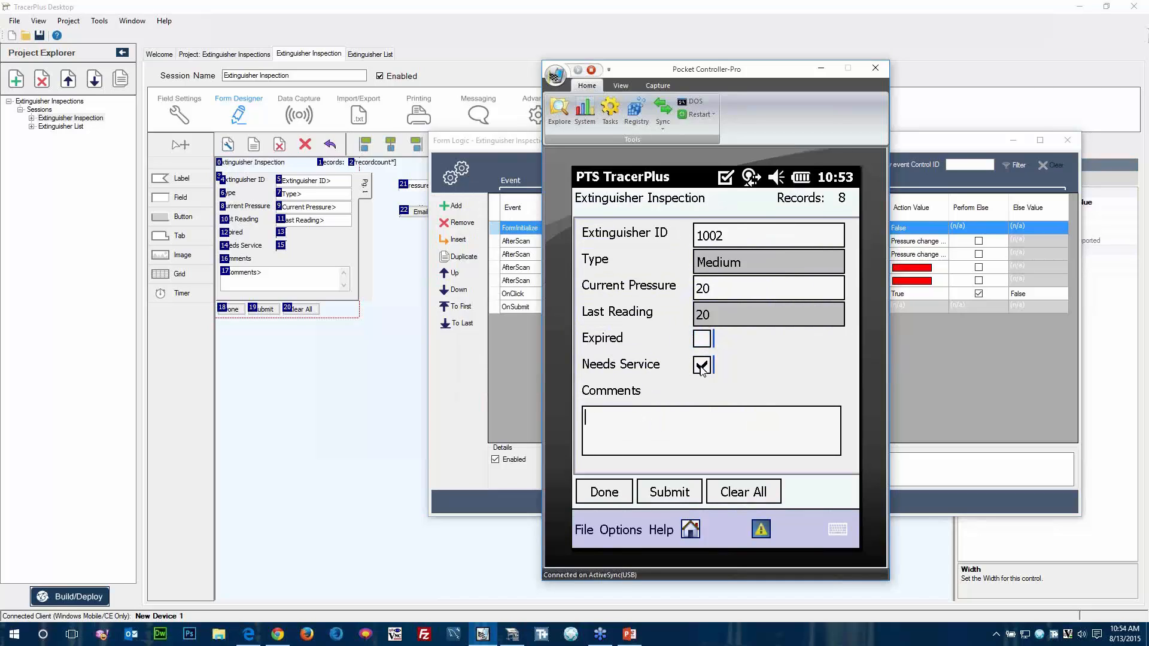
click(669, 502)
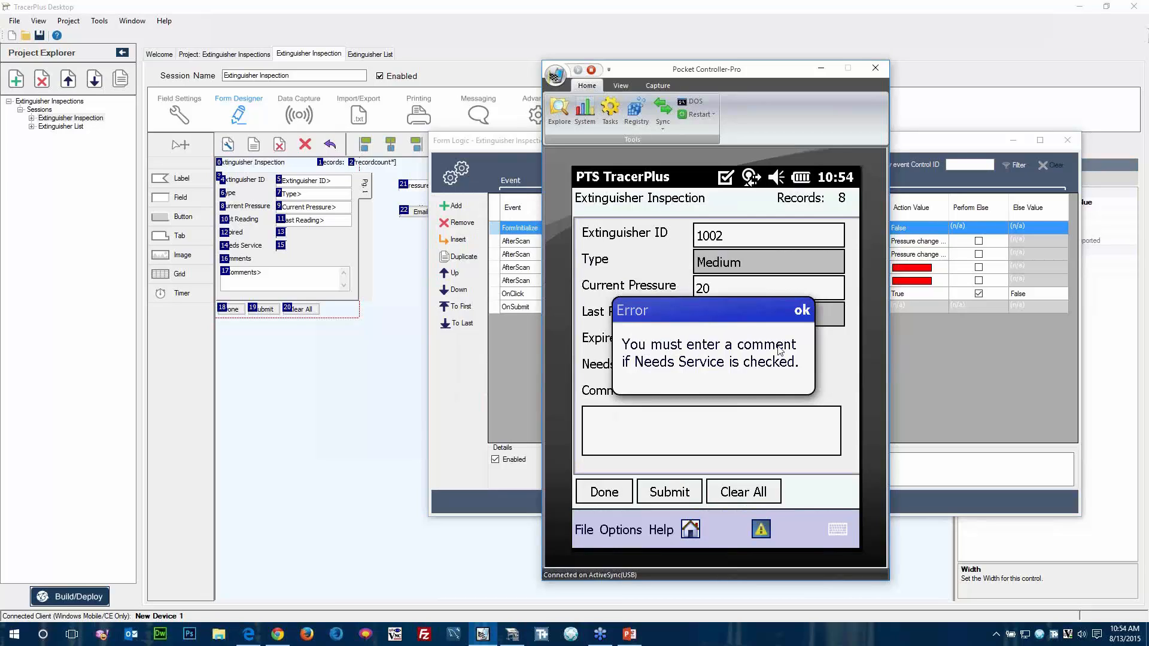
Dismiss the error, submit the record with the comment "Mount", and return to the Form Logic window in TracerPlus Desktop.
click(802, 310)
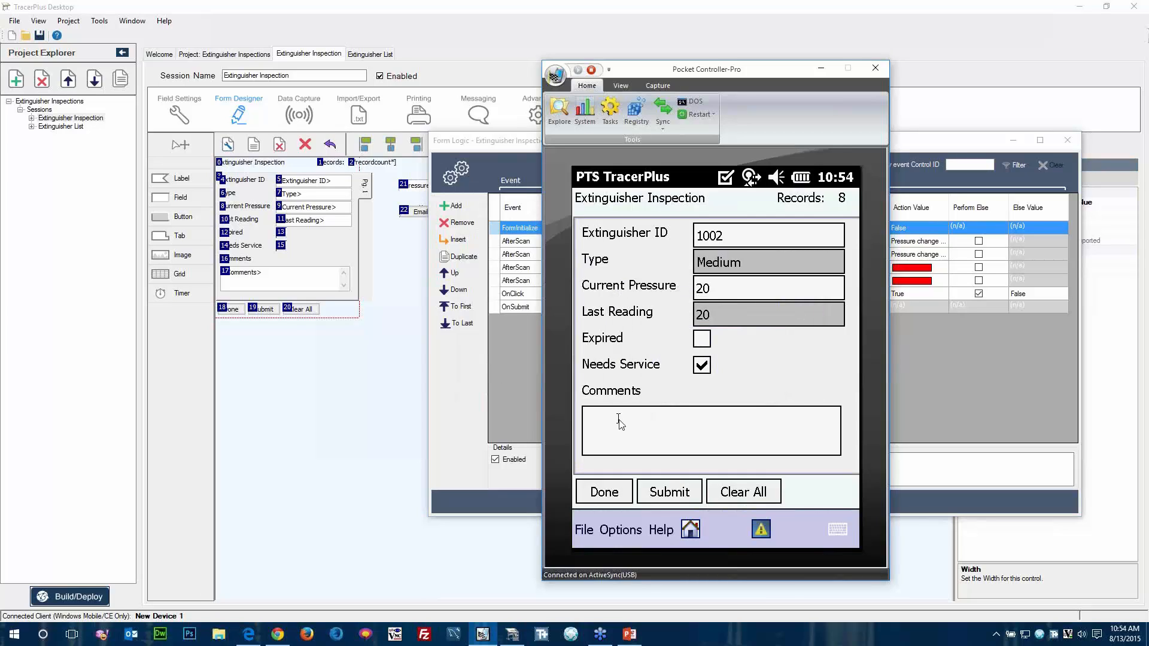
text(Mount)
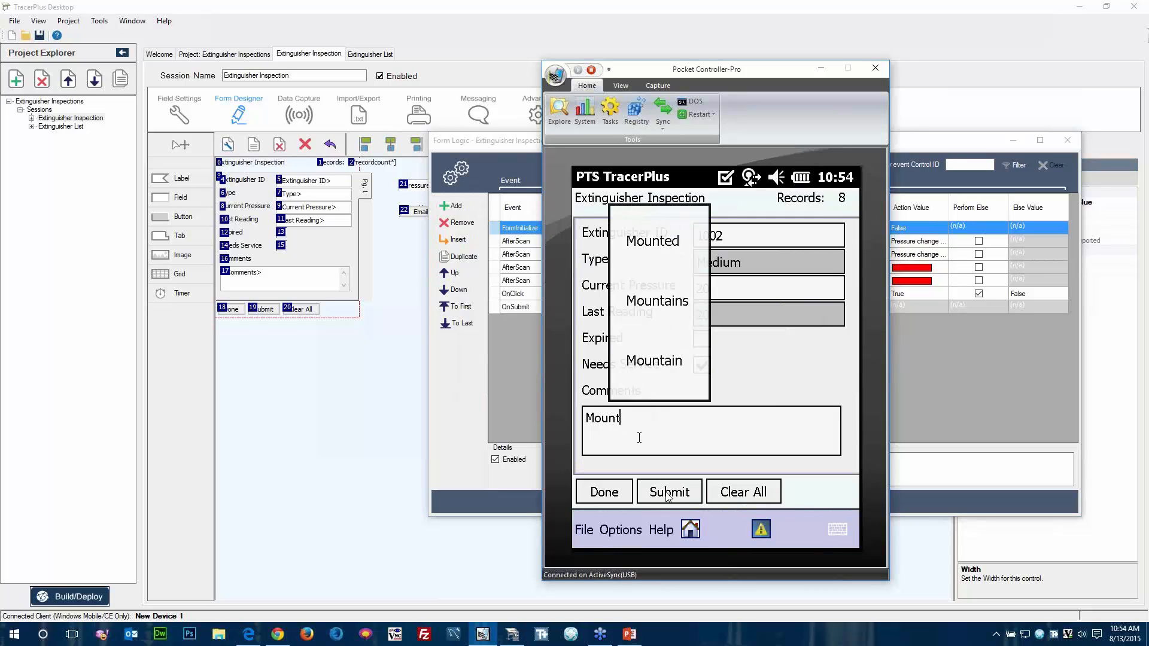
click(667, 495)
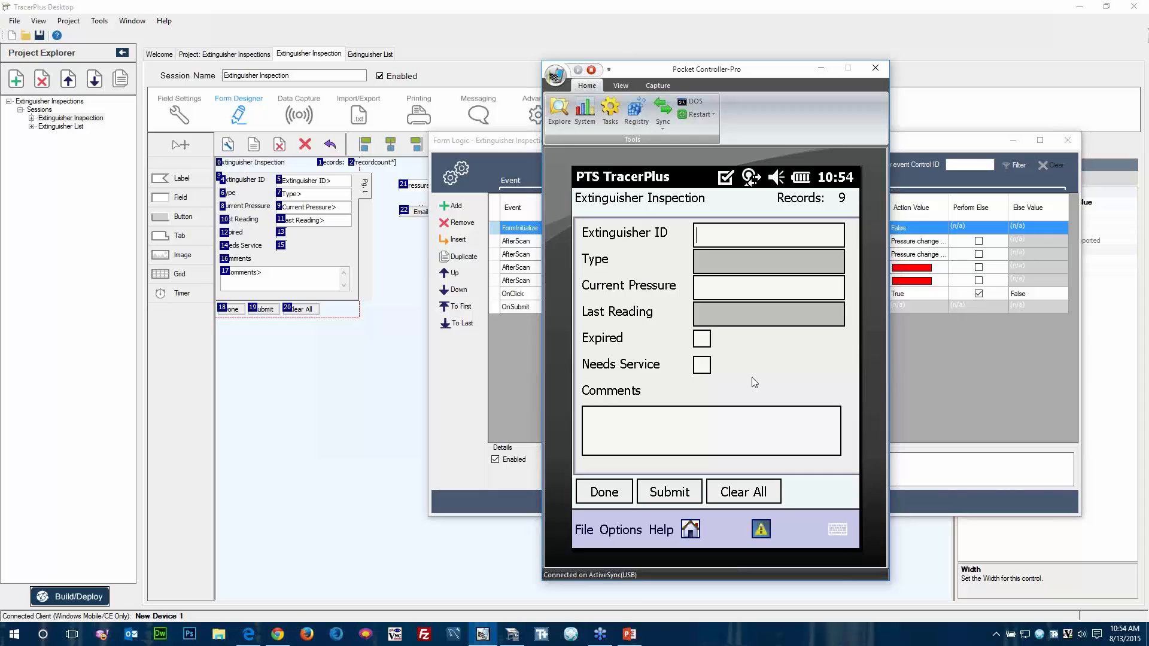
click(910, 354)
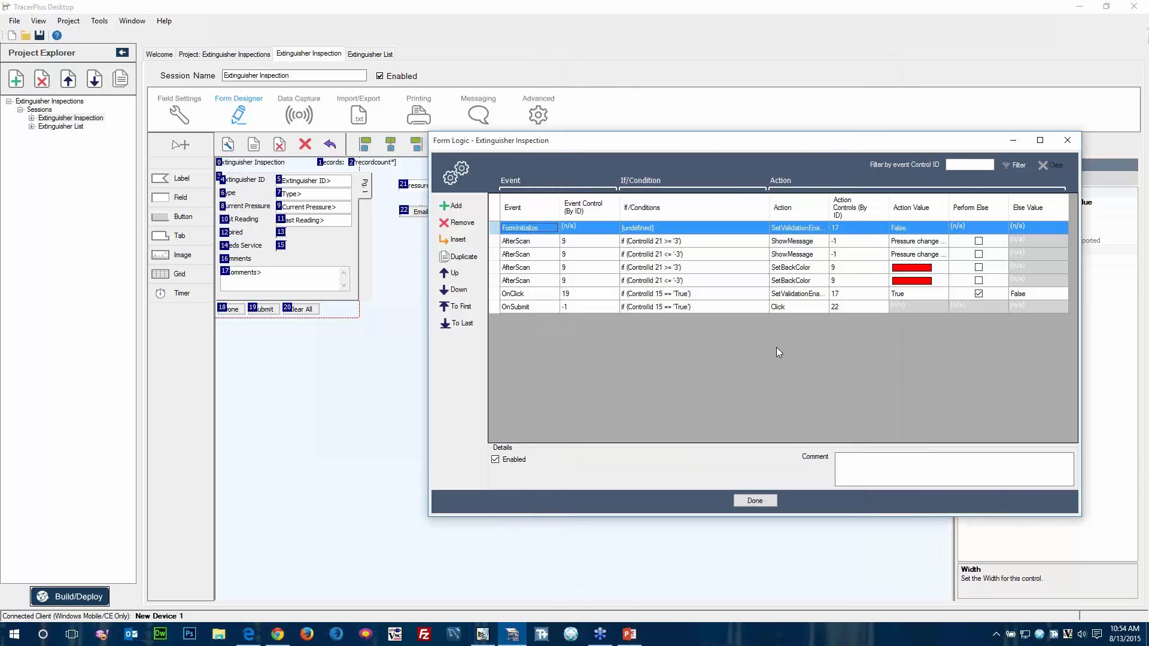